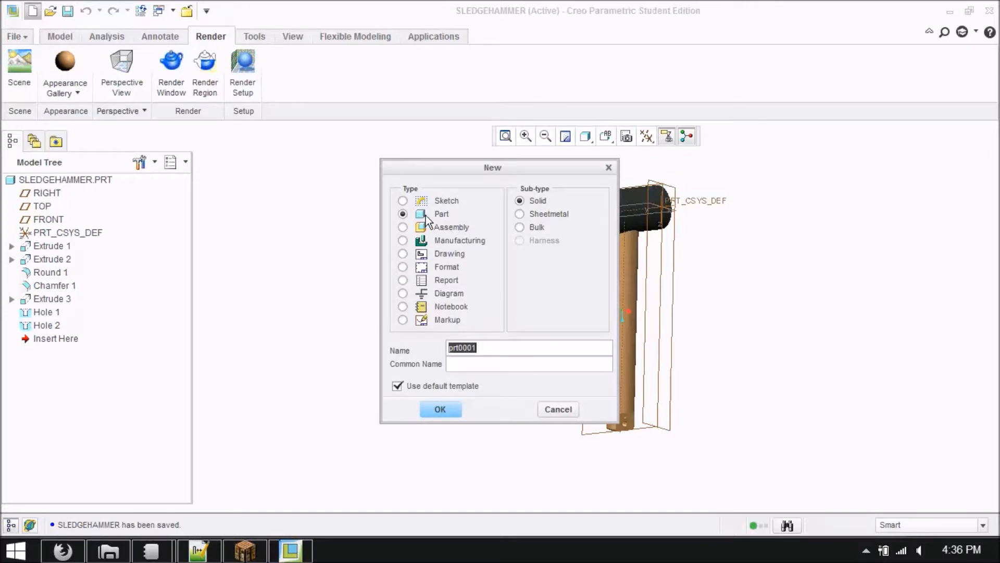
Create a new design assembly named 2013_demobot with the default template and maximize its window
left_click(439, 226)
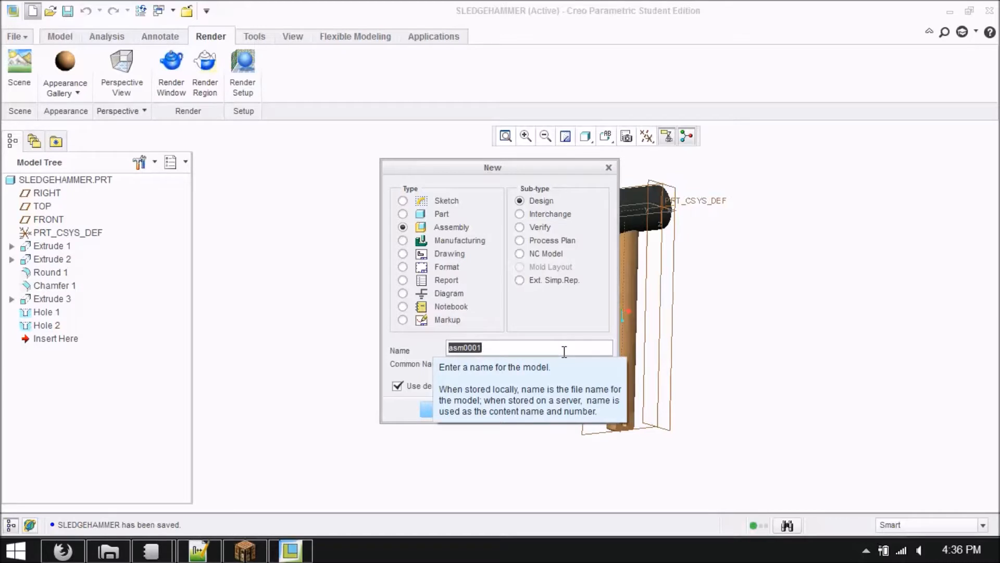
key("BackSpace")
type("a")
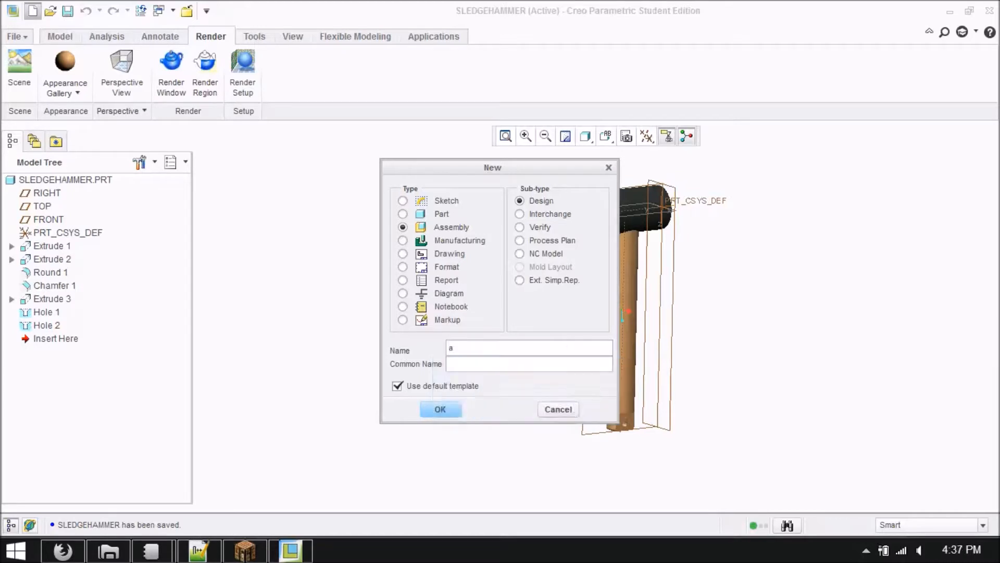
key("BackSpace")
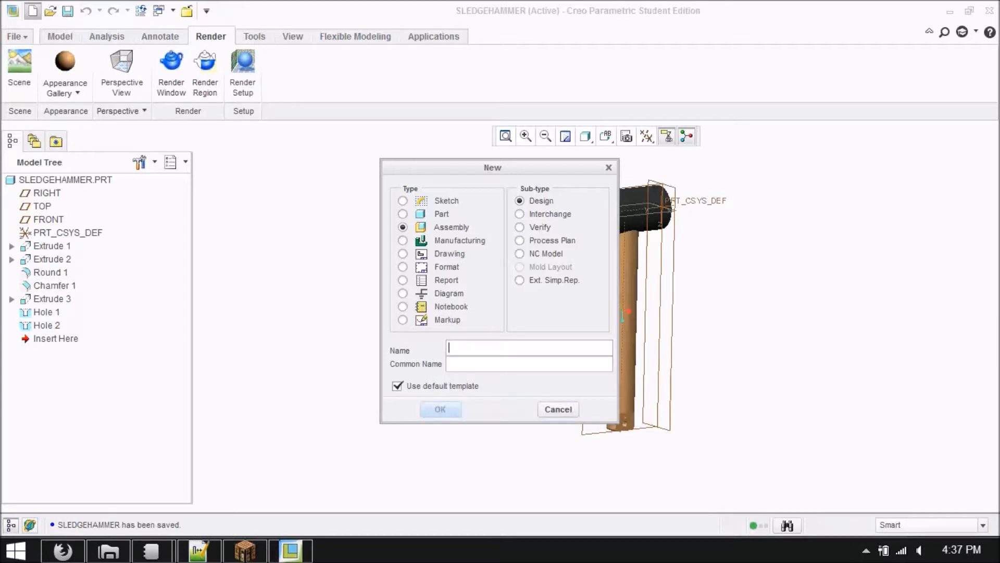
type("2013")
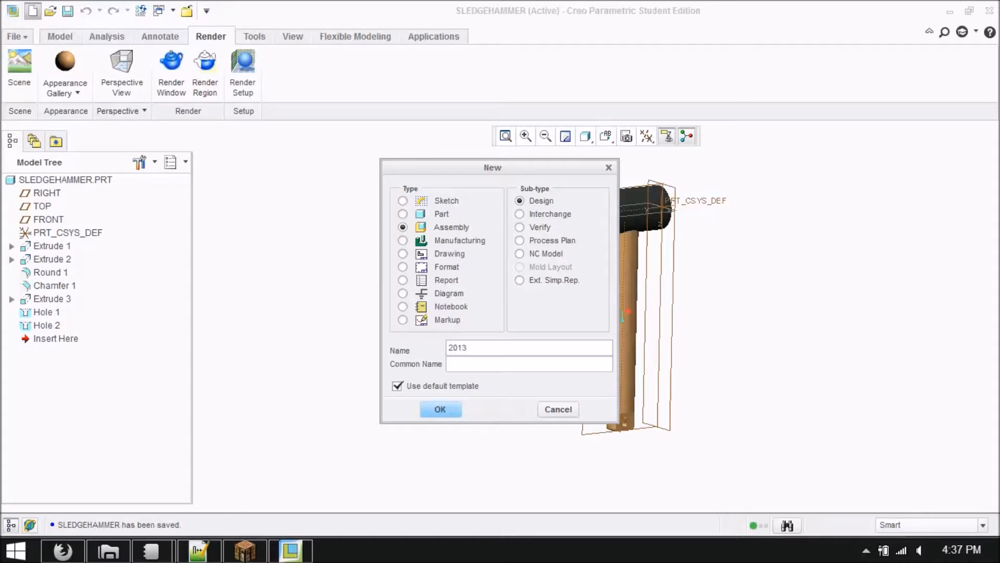
type("_de")
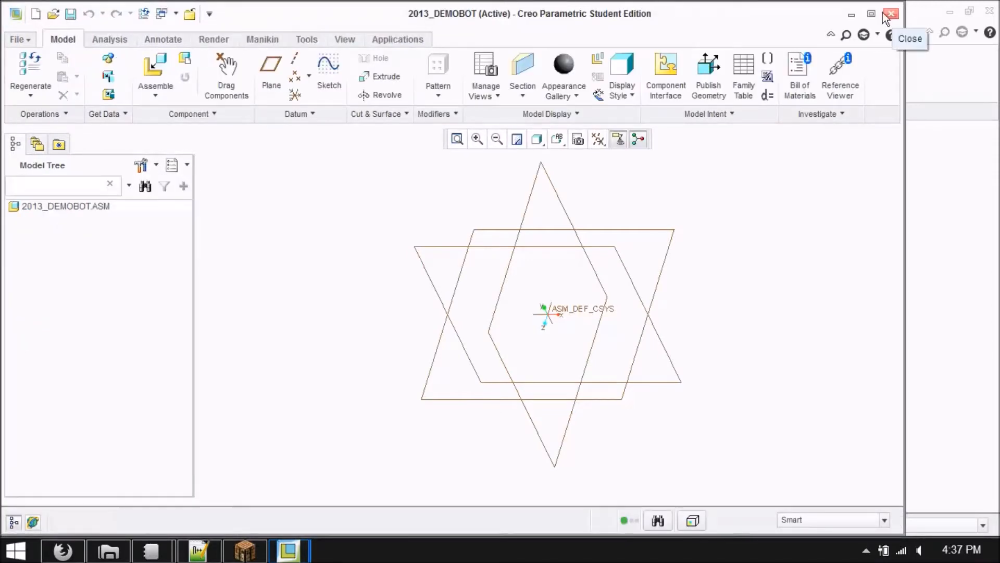
left_click(871, 14)
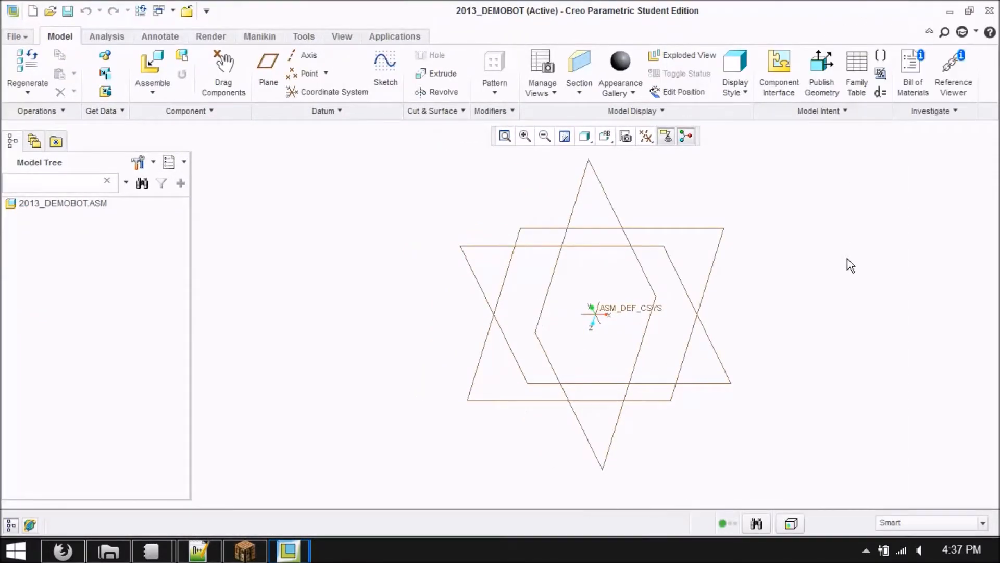
scroll(513, 429, "up", 1)
scroll(784, 343, "up", 1)
middle_click_drag(784, 342, 776, 332)
scroll(693, 348, "down", 2)
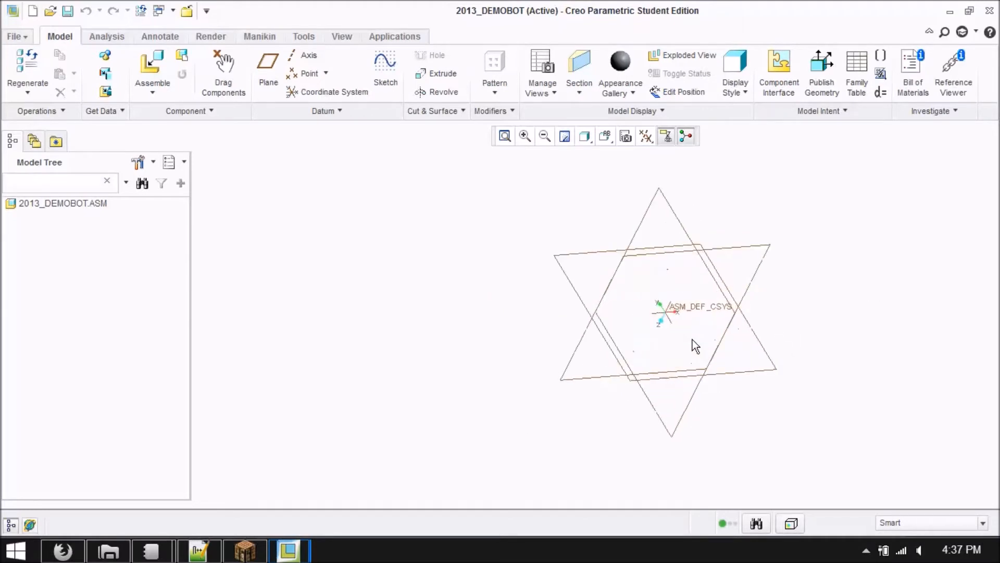
scroll(396, 407, "up", 1)
scroll(611, 336, "down", 3)
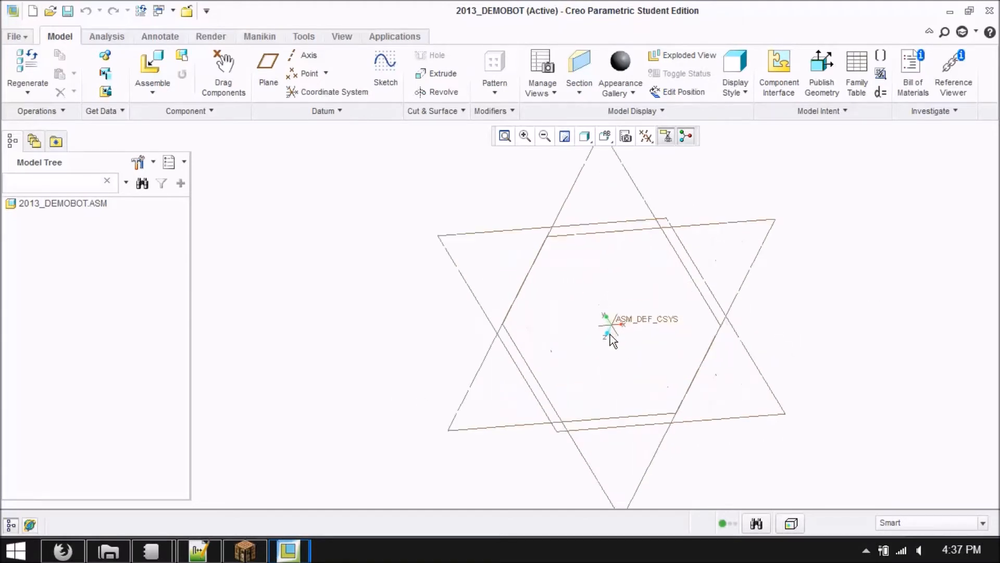
scroll(610, 335, "up", 1)
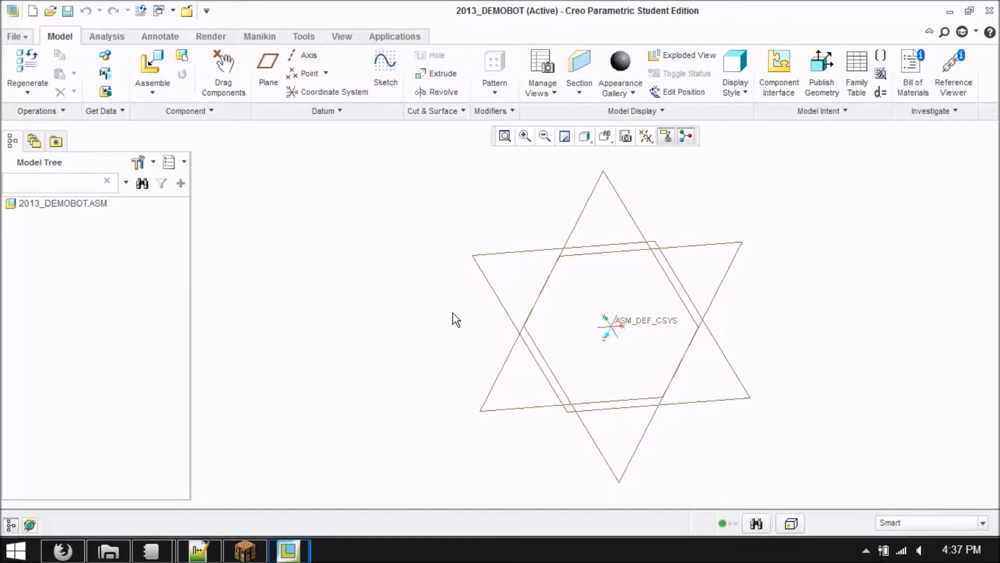
Start assembling a component and find the tetrix_739068_2012.prt channel in the Tetrix_Kit_FTC folder
left_click(149, 64)
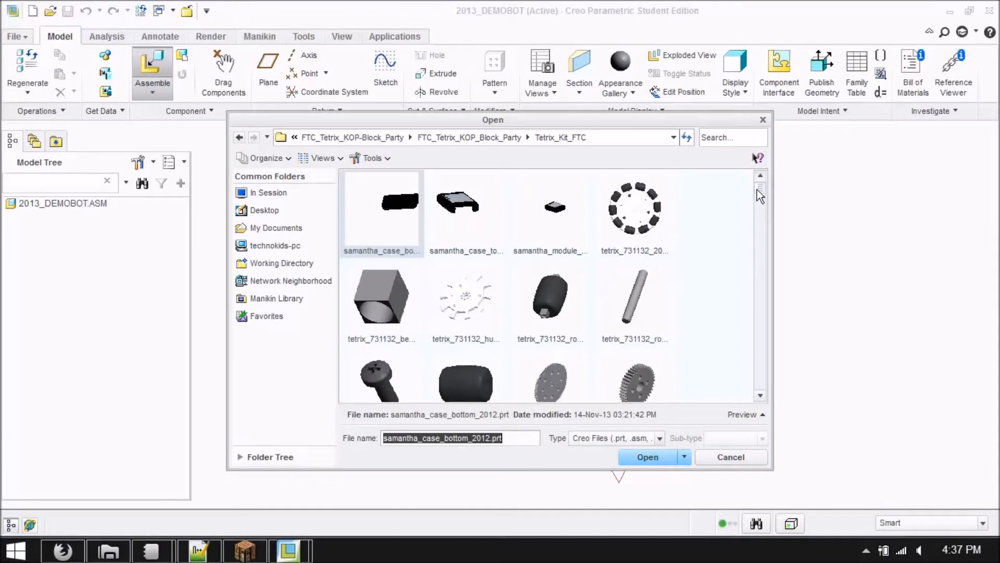
left_click(761, 396)
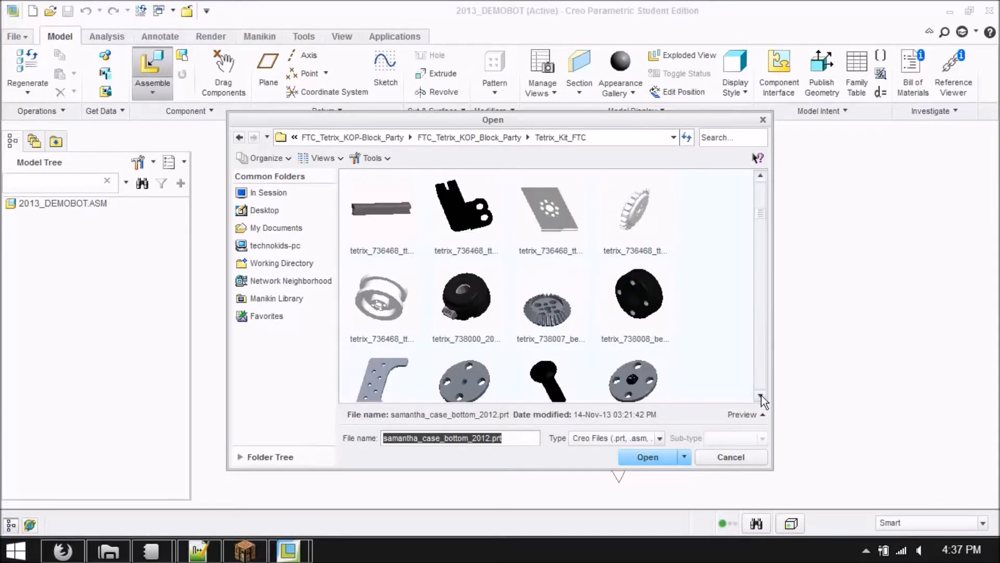
left_click(761, 396)
left_click(761, 395)
left_click(761, 396)
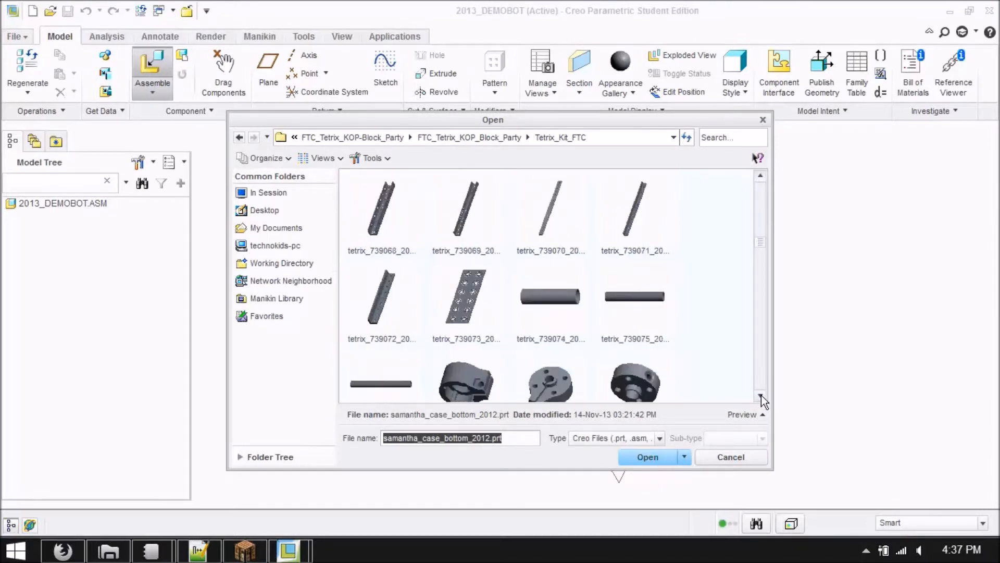
left_click(762, 176)
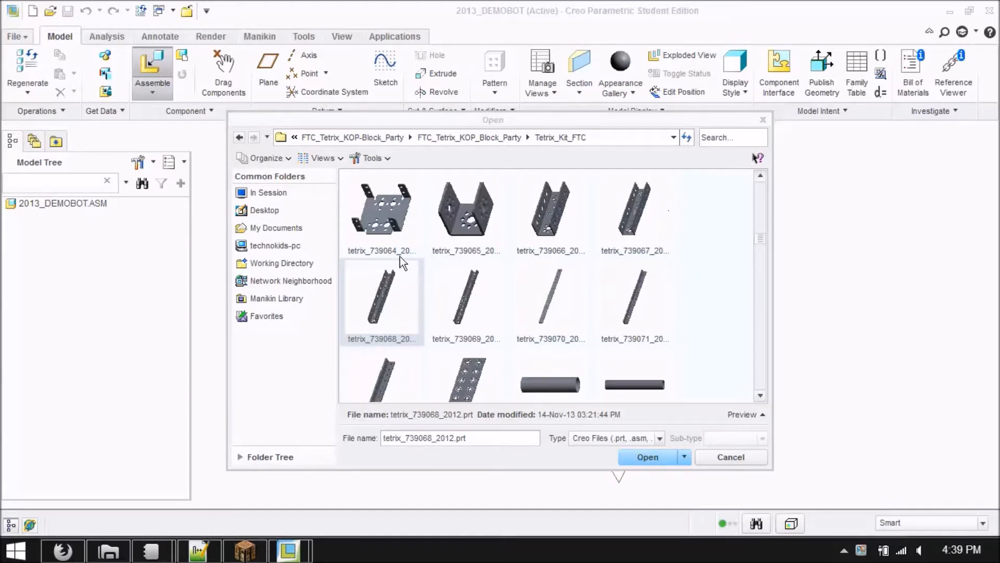
Preview the tetrix_739068_2012.prt channel from several angles and open it as the component to place
left_click(339, 159)
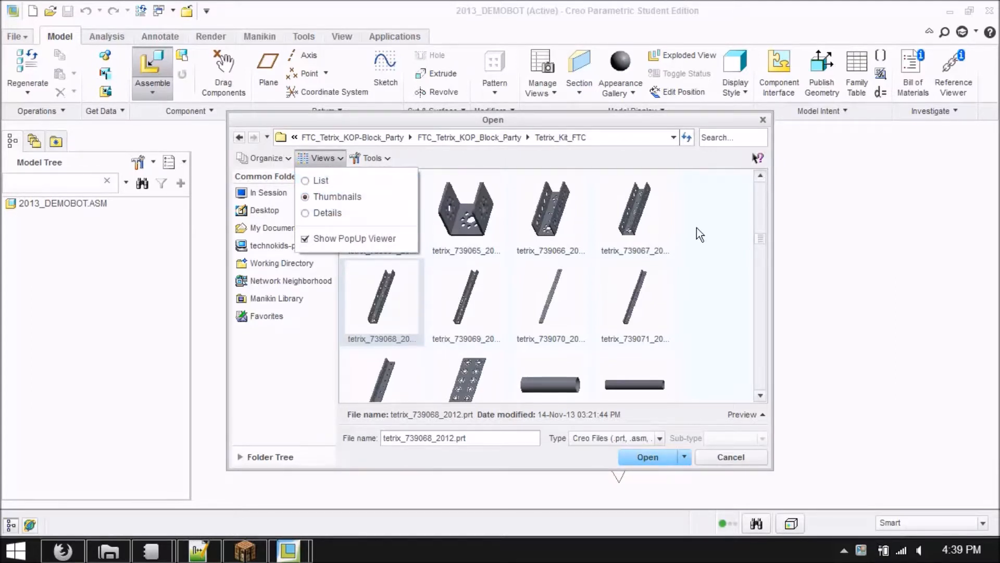
left_click(739, 246)
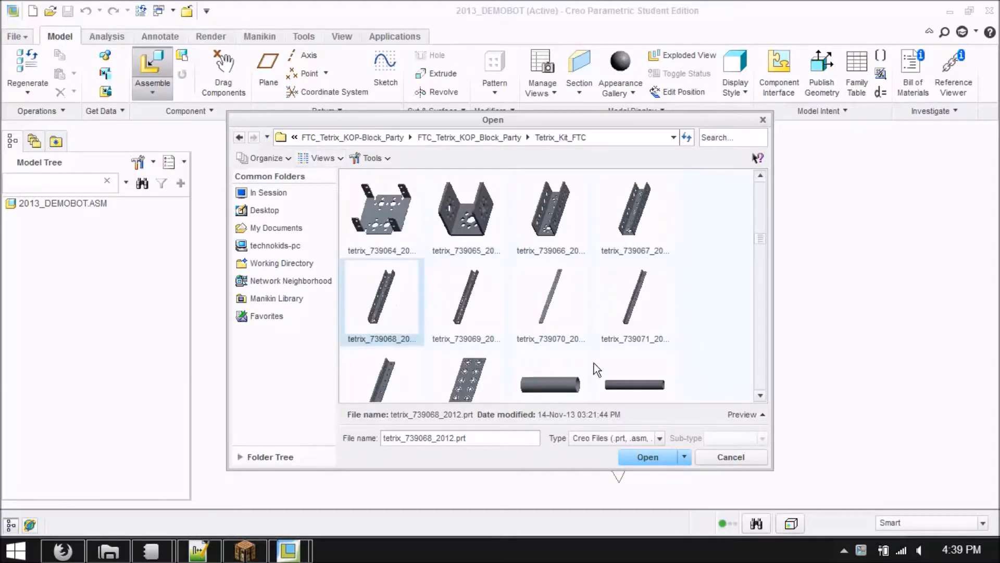
left_click(750, 416)
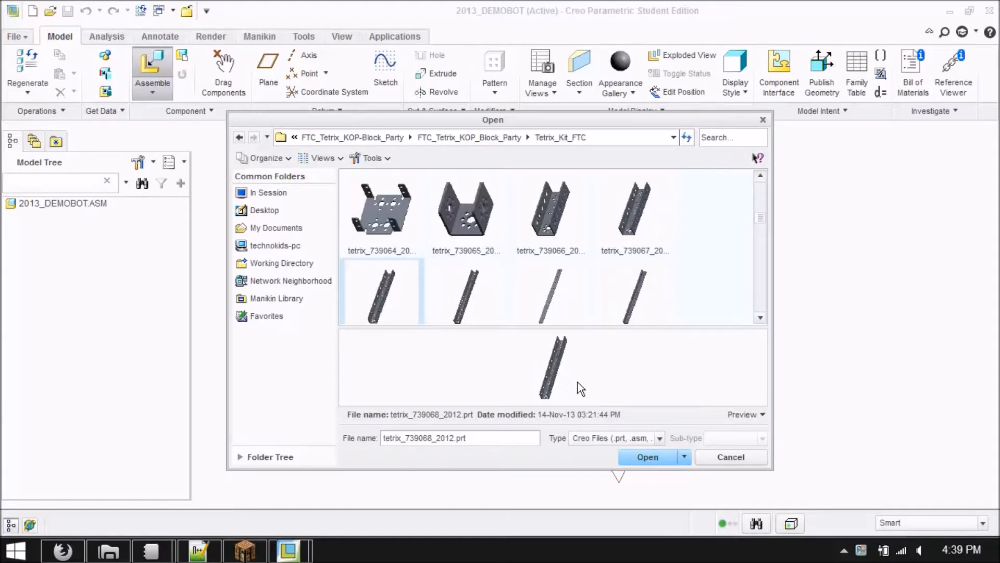
left_click_drag(651, 327, 660, 293)
mouse_move(612, 365)
middle_mouse_down()
mouse_move(549, 343)
mouse_move(413, 366)
mouse_move(449, 336)
mouse_move(448, 356)
mouse_move(467, 370)
mouse_move(446, 361)
middle_mouse_up()
scroll(565, 356, "down", 4)
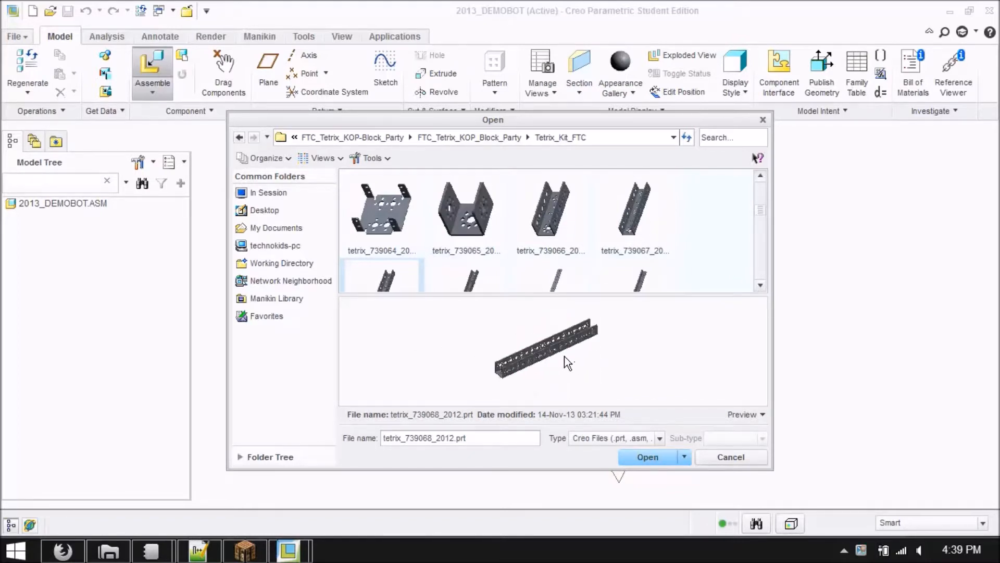
mouse_move(554, 374)
middle_mouse_down()
mouse_move(530, 357)
mouse_move(534, 340)
middle_mouse_up()
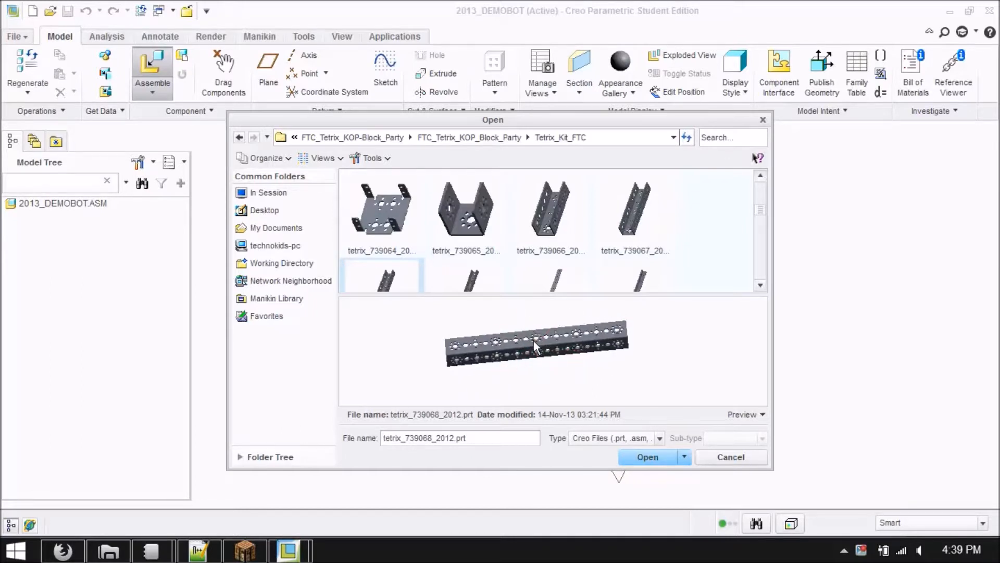
scroll(533, 340, "down", 2)
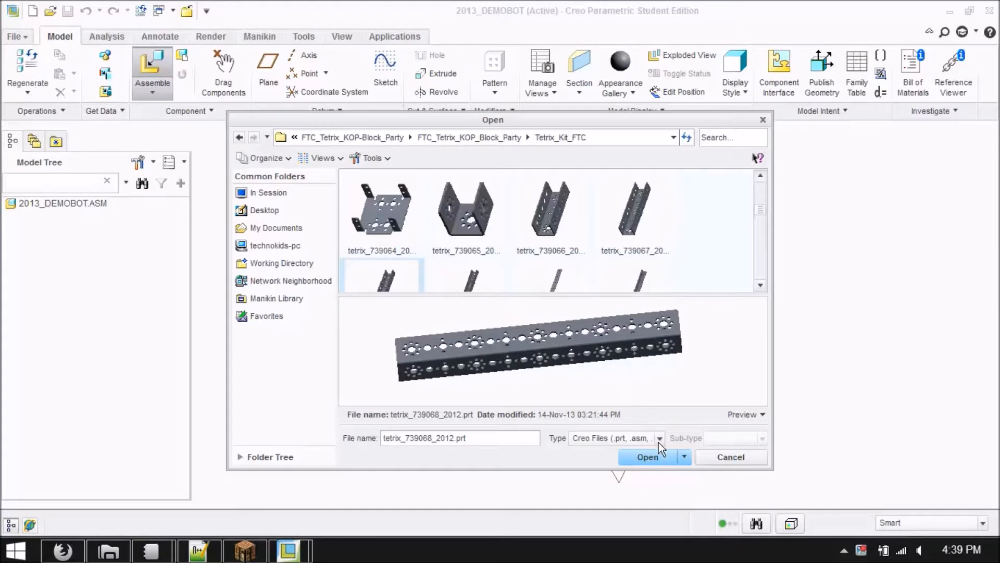
left_click(657, 457)
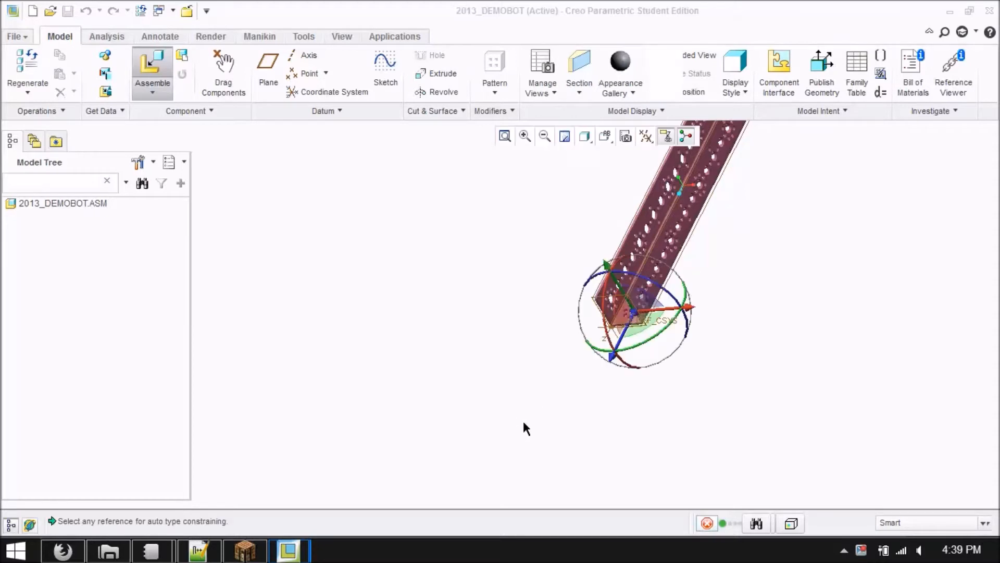
Constrain the first channel to the assembly with the Default constraint and accept its placement
scroll(524, 419, "down", 4)
middle_click_drag(707, 425, 806, 194)
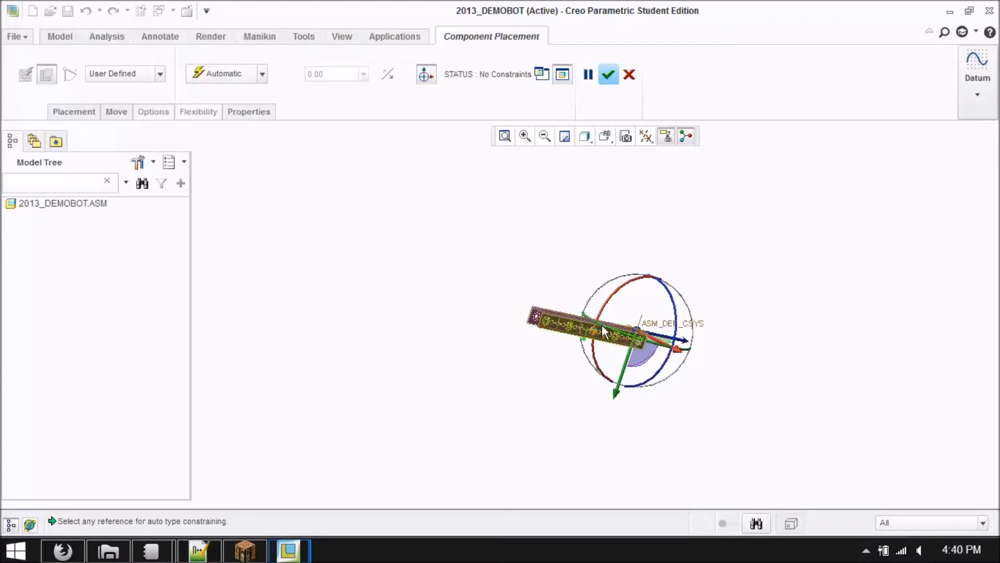
scroll(624, 328, "up", 3)
scroll(623, 330, "up", 3)
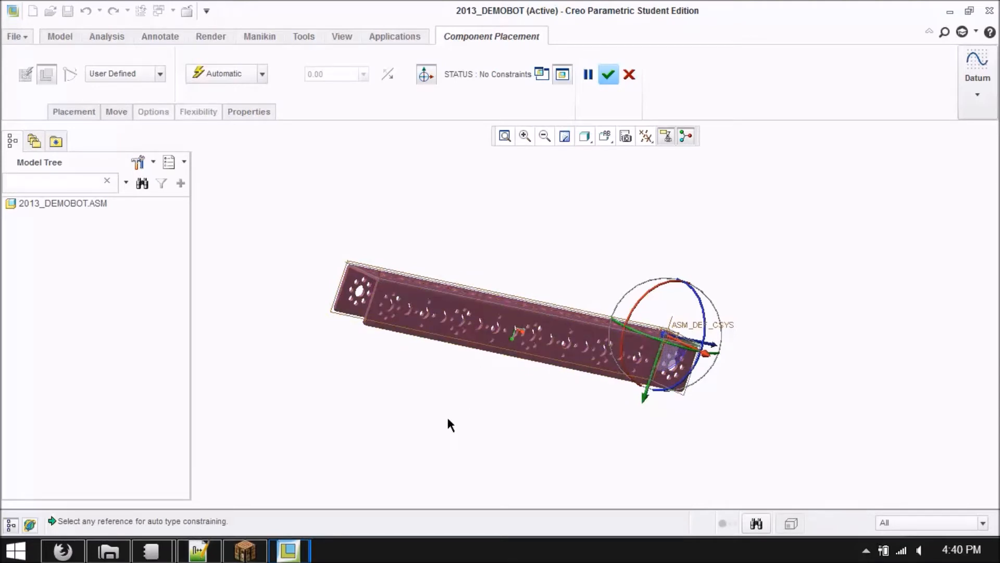
left_click(263, 74)
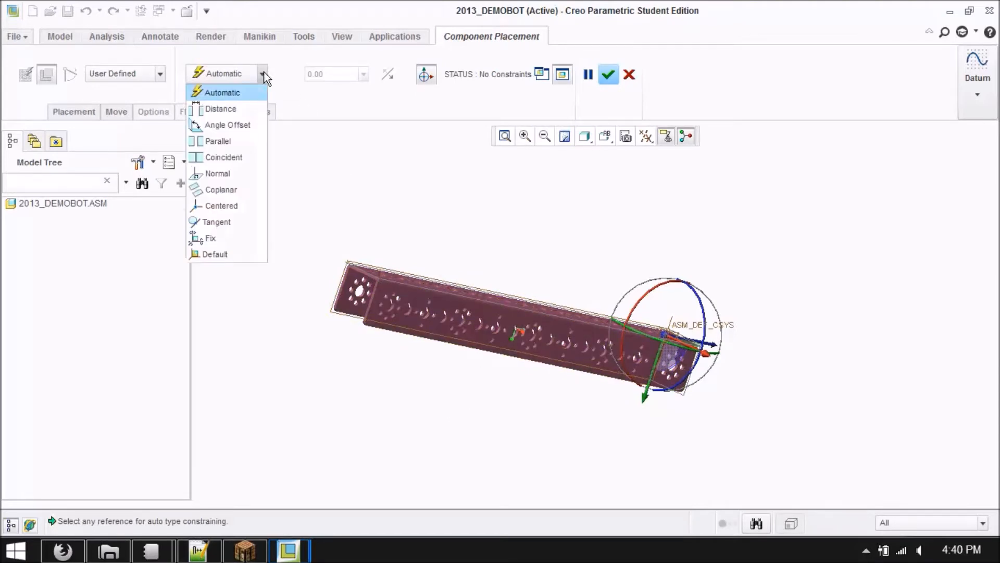
left_click(283, 72)
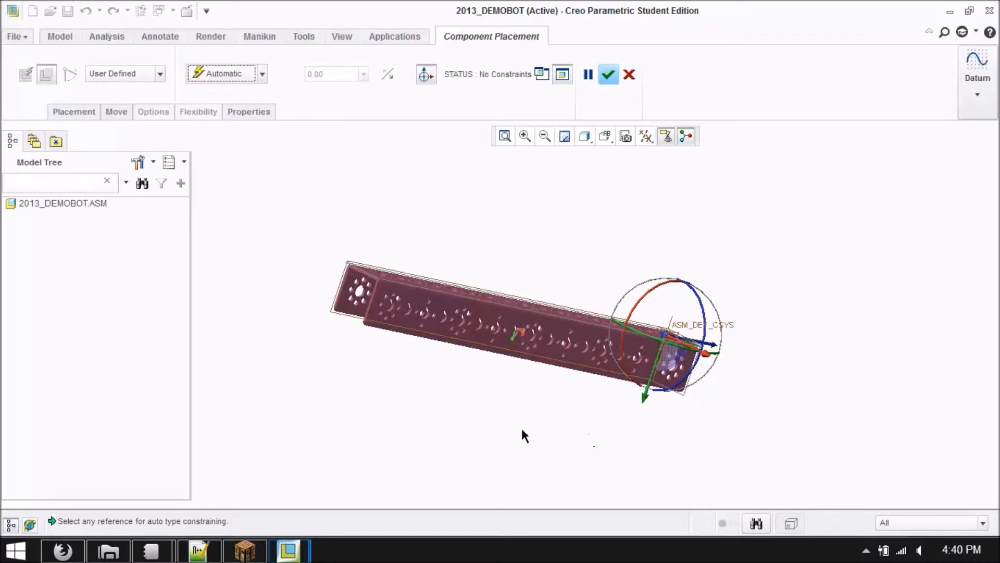
middle_click_drag(590, 214, 536, 202)
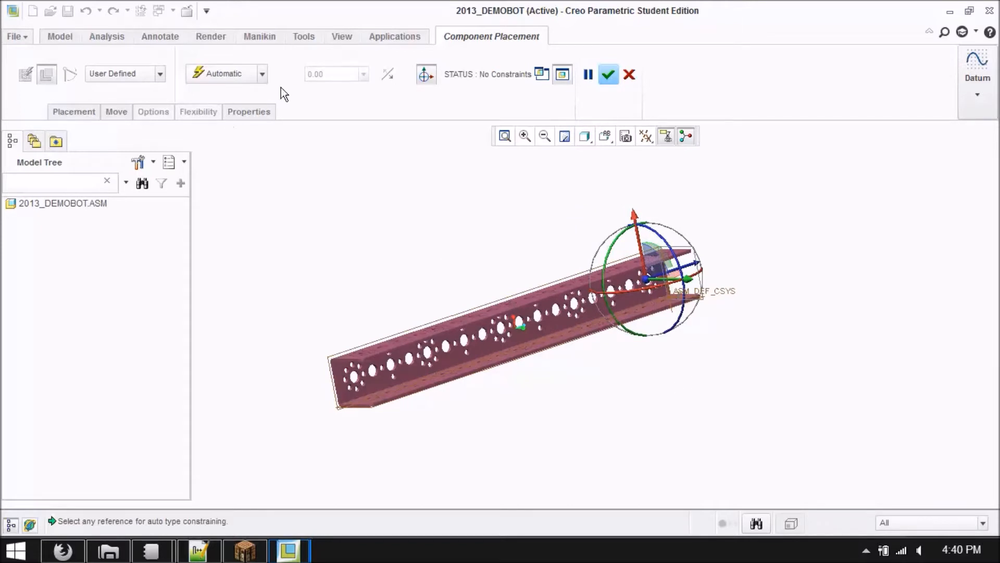
left_click(263, 73)
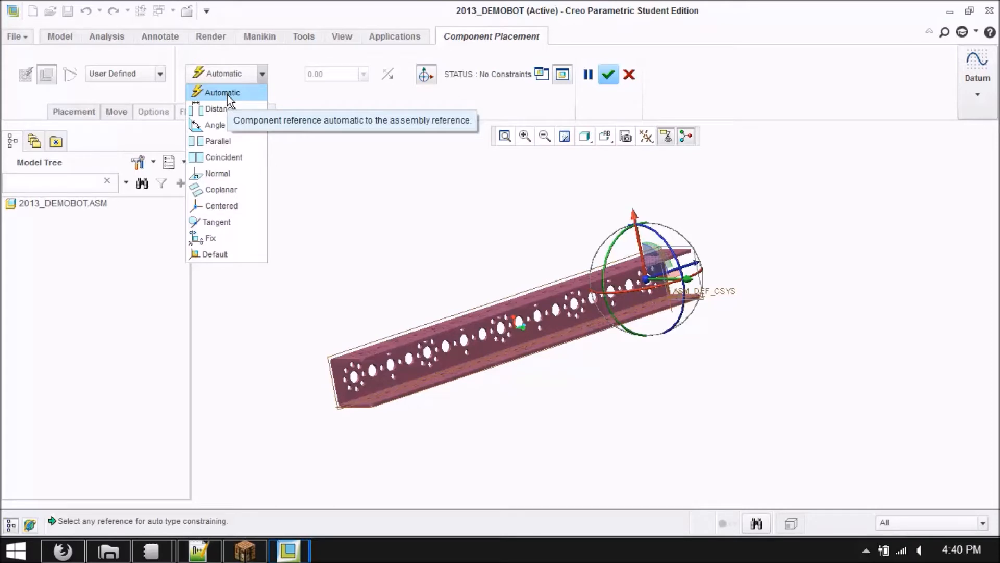
left_click(224, 257)
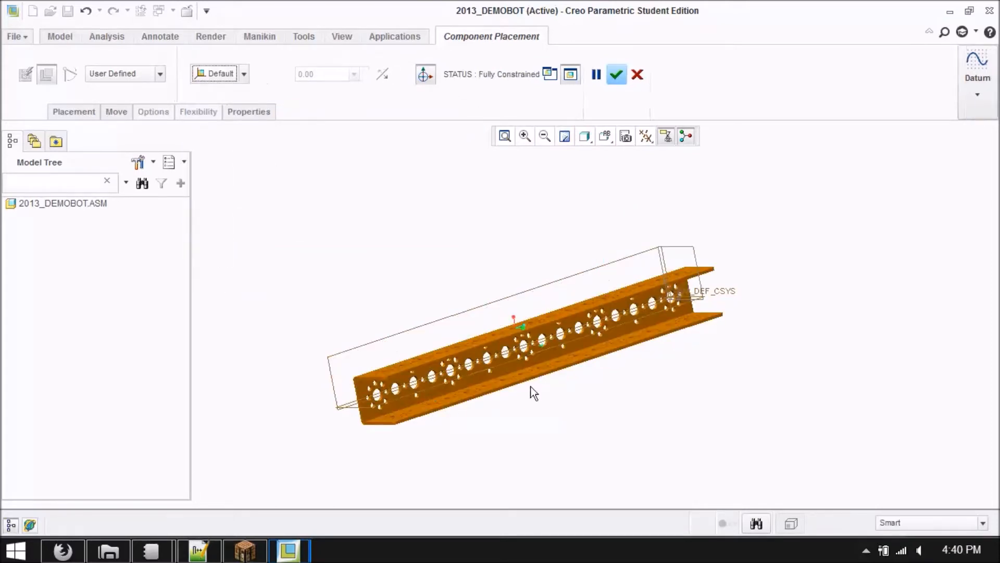
scroll(525, 417, "up", 2)
scroll(524, 417, "down", 4)
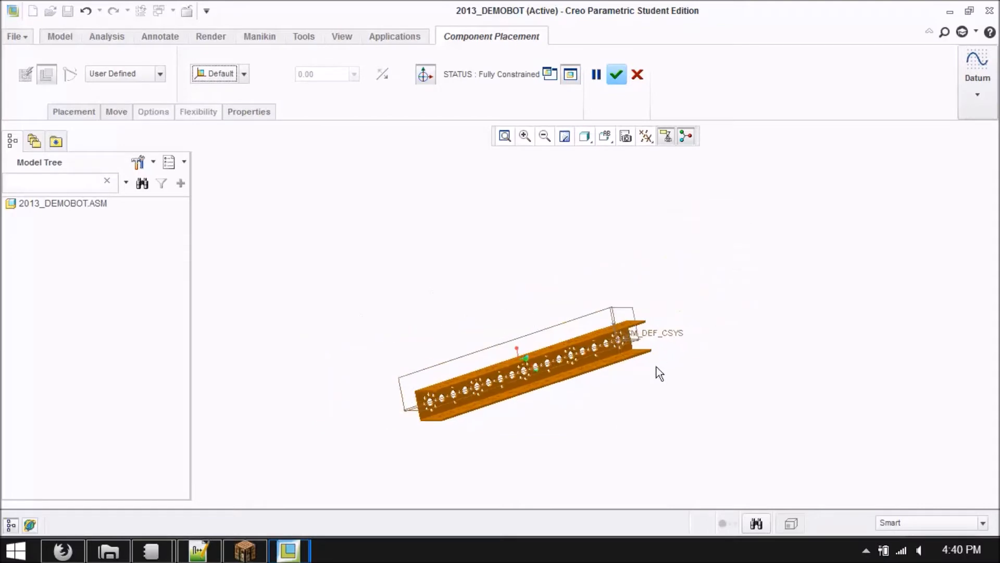
left_click(616, 77)
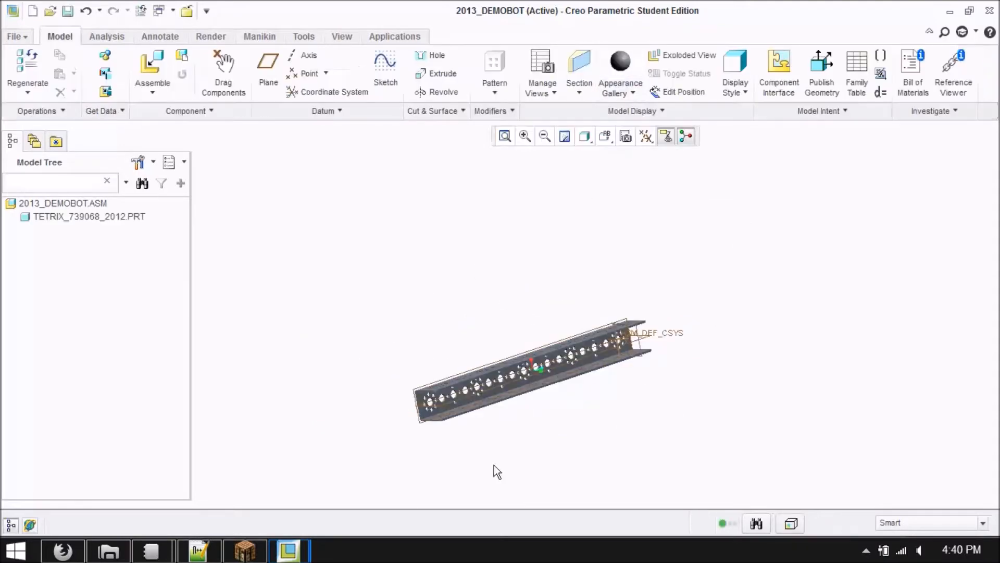
Bring a second copy of the tetrix_739068_2012.prt channel into the assembly
mouse_move(366, 407)
middle_mouse_down()
mouse_move(413, 397)
mouse_move(377, 391)
mouse_move(375, 412)
middle_mouse_up()
left_click(156, 65)
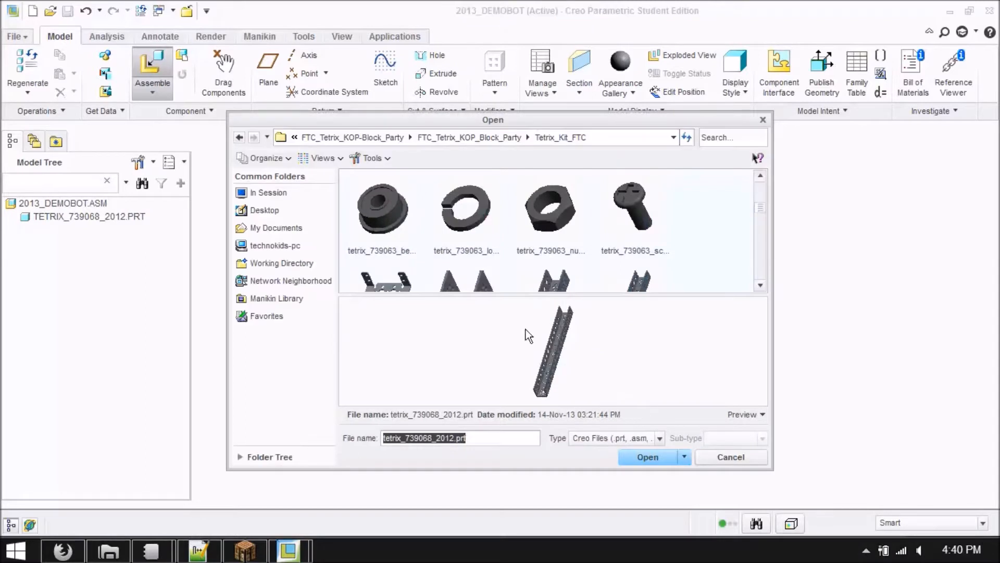
left_click(647, 456)
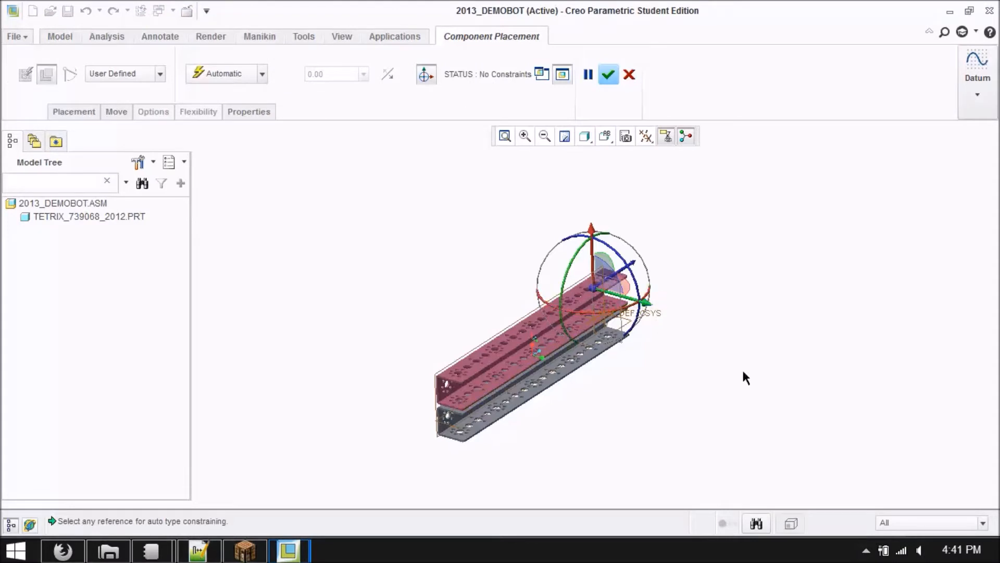
Move the unconstrained second channel up and away from the first one so the two are clearly separated
scroll(605, 253, "down", 2)
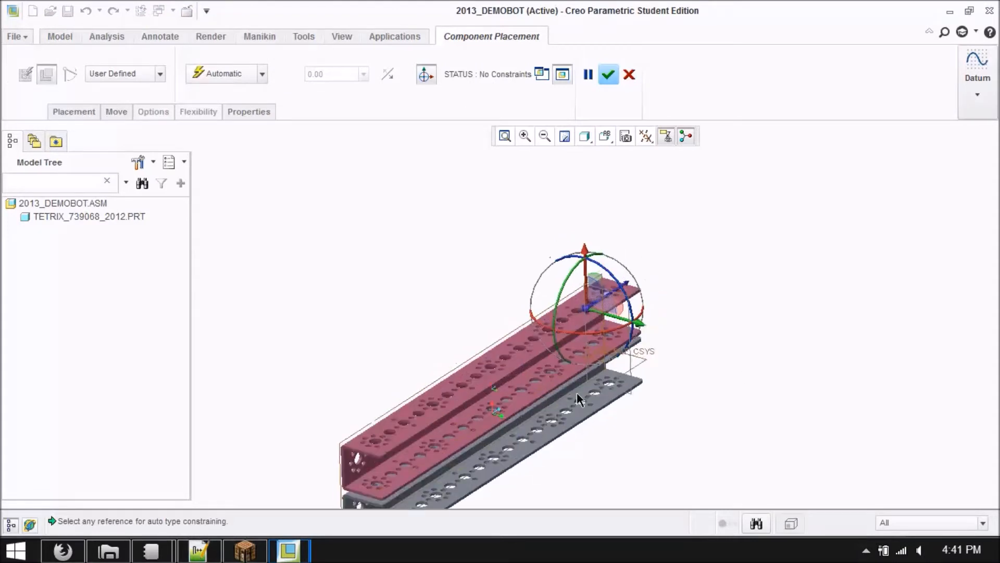
scroll(577, 390, "down", 2)
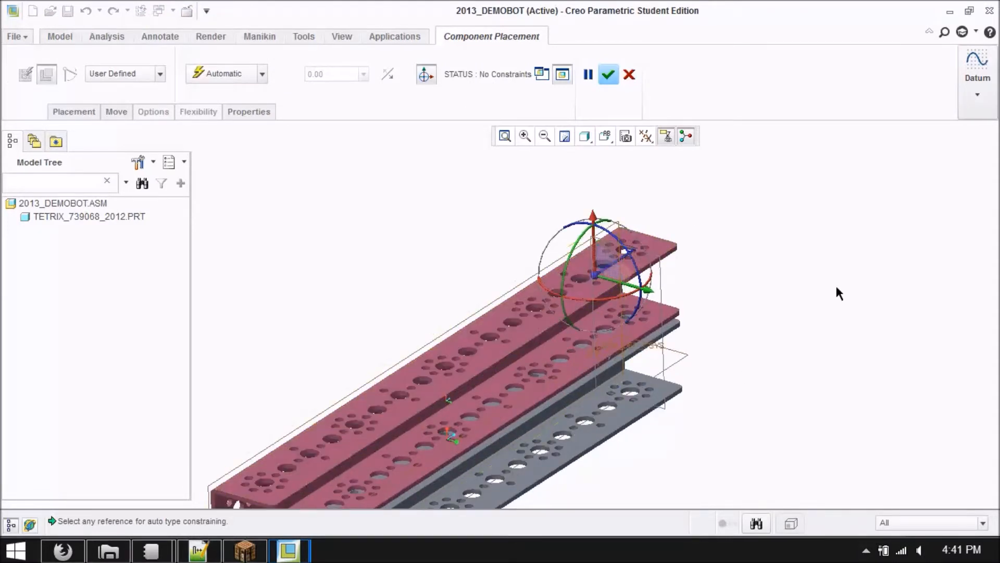
scroll(834, 276, "up", 2)
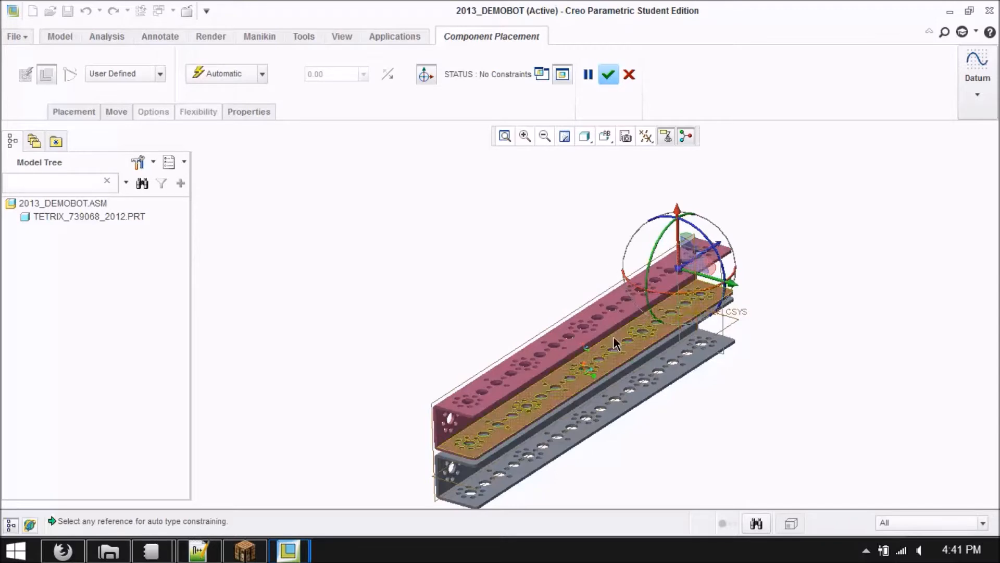
left_click_drag(684, 270, 639, 218)
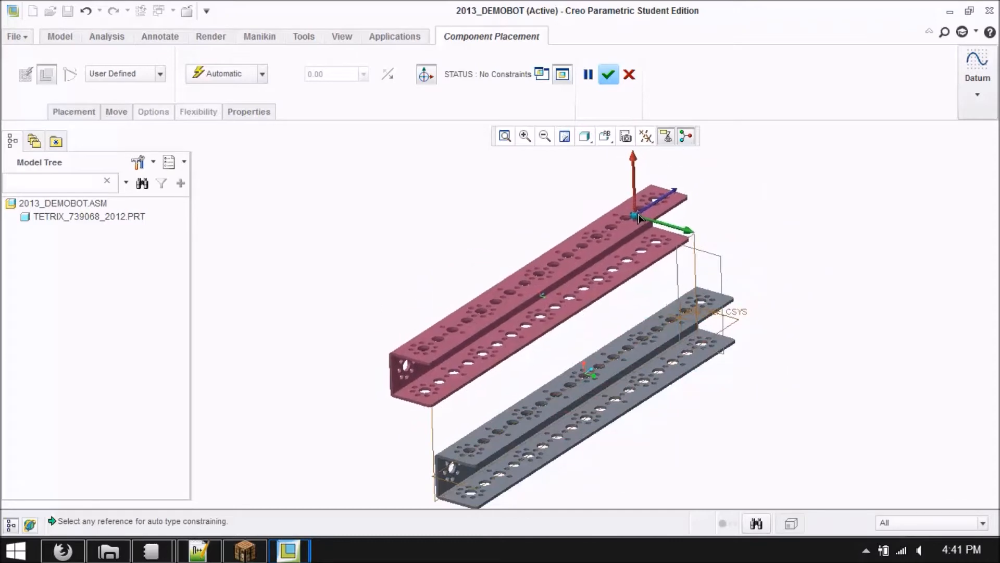
Reposition the unconstrained second channel and rotate it roughly perpendicular to the first channel
left_click_drag(697, 228, 684, 208)
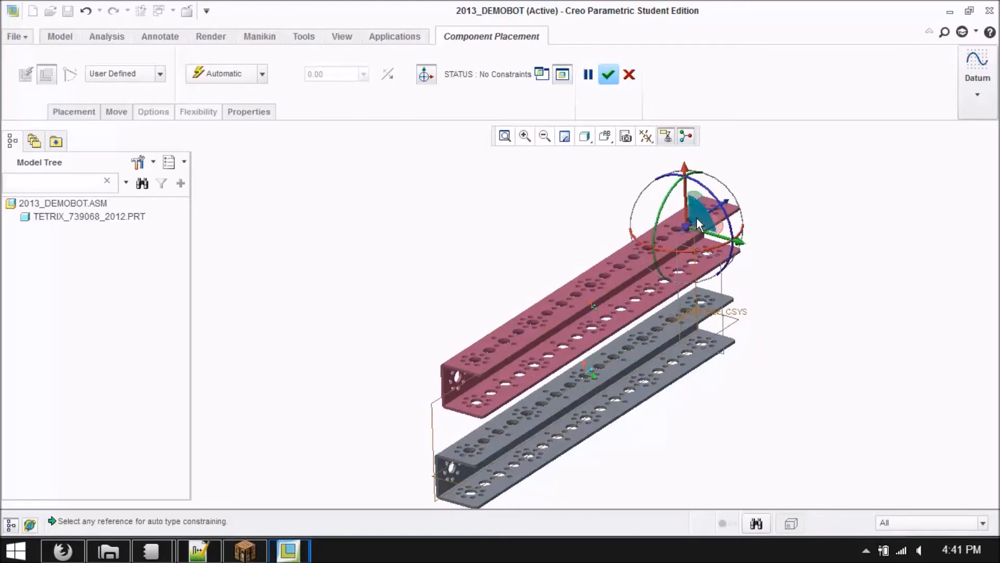
left_click_drag(699, 216, 764, 220)
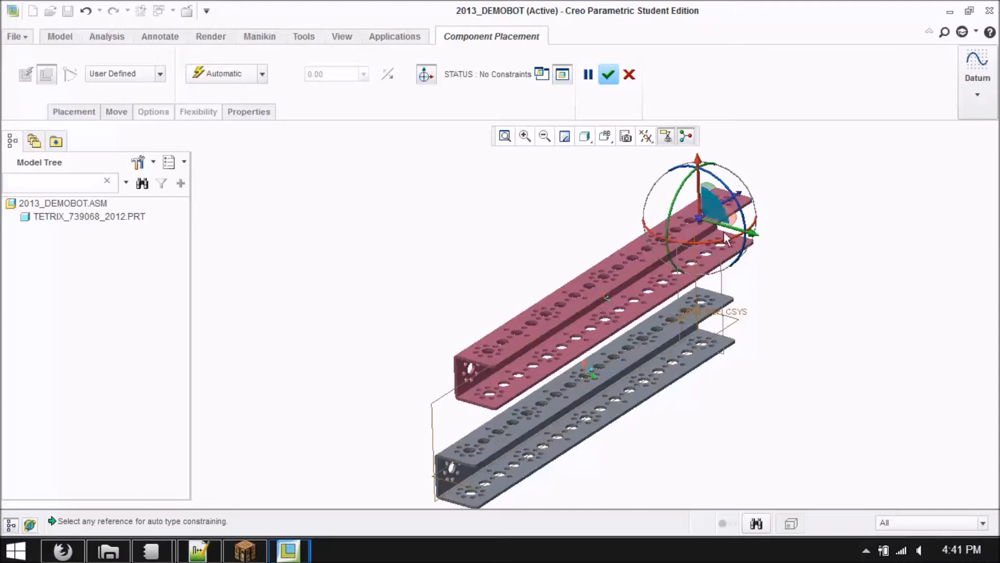
left_click_drag(721, 241, 776, 210)
left_click_drag(729, 187, 709, 208)
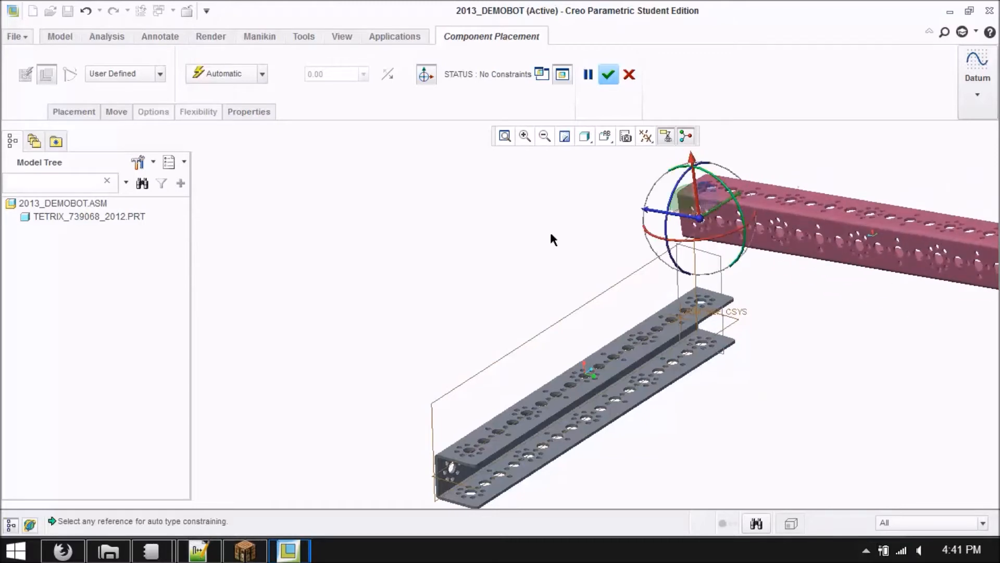
scroll(487, 254, "down", 2)
mouse_move(676, 208)
left_mouse_down()
mouse_move(428, 318)
mouse_move(328, 412)
mouse_move(365, 429)
mouse_move(453, 312)
mouse_move(671, 219)
left_mouse_up()
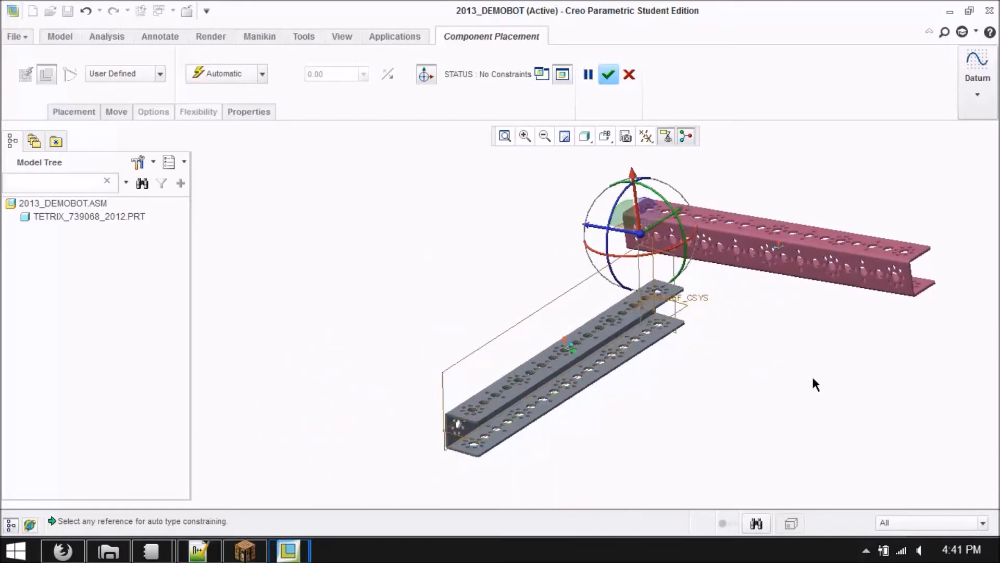
left_click_drag(678, 215, 679, 223)
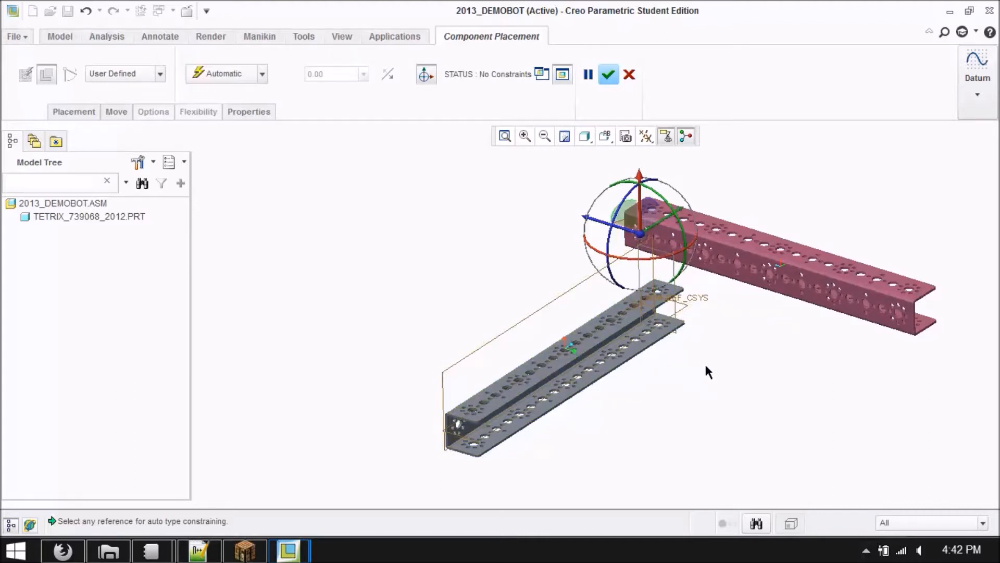
Move the rotated second channel over to the opposite end of the first channel, away from the assembly coordinate system
middle_click_drag(769, 339, 705, 351)
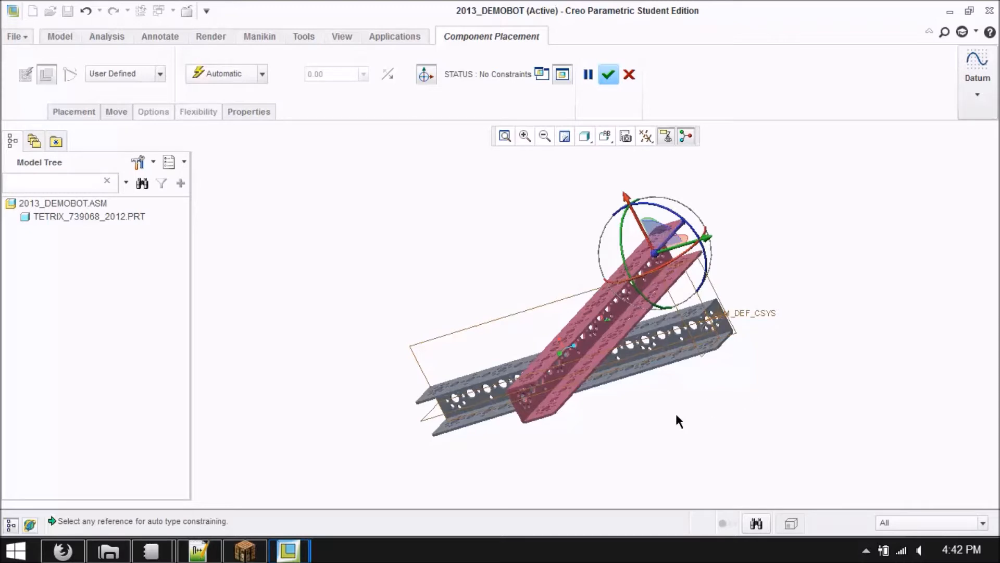
middle_click_drag(663, 427, 726, 401)
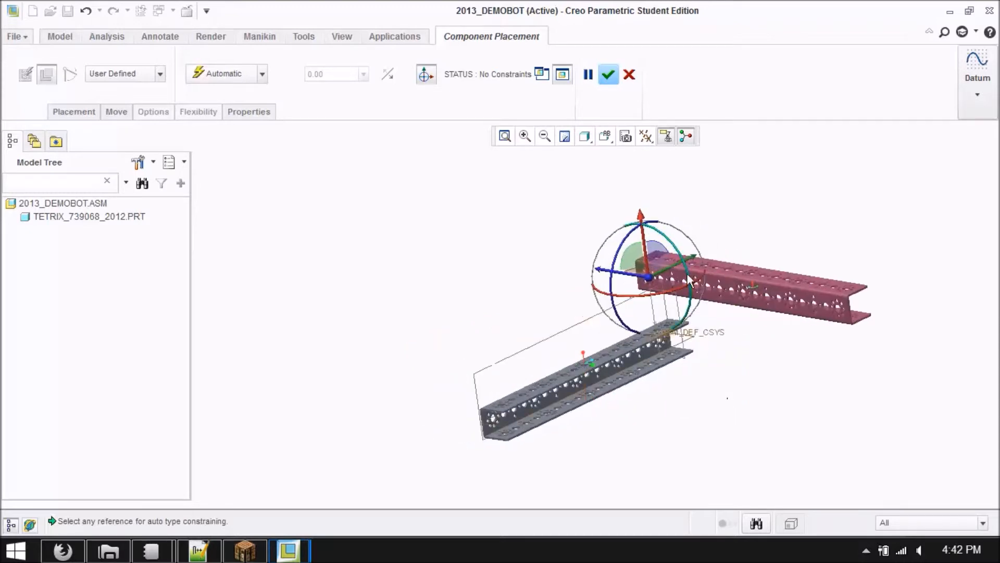
left_click_drag(675, 268, 415, 406)
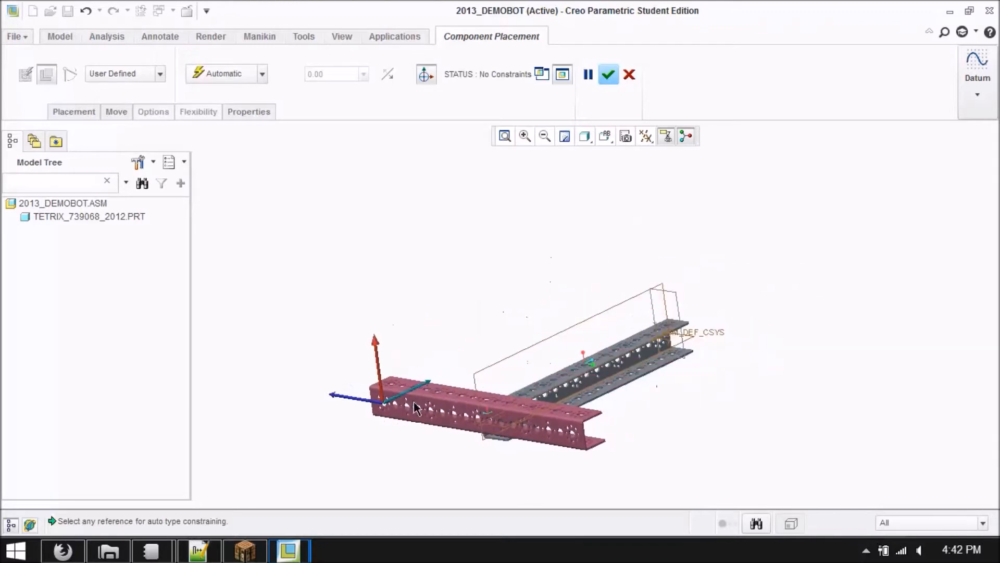
middle_click_drag(792, 364, 740, 403)
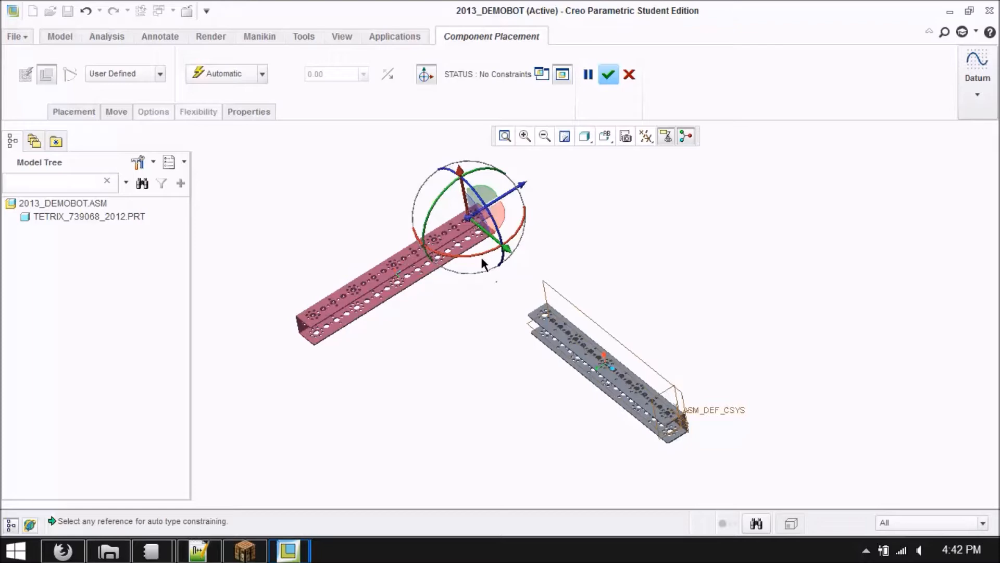
Make a small mounting hole at the second channel's end coincident with the matching corner hole at the first channel's end
scroll(480, 231, "down", 5)
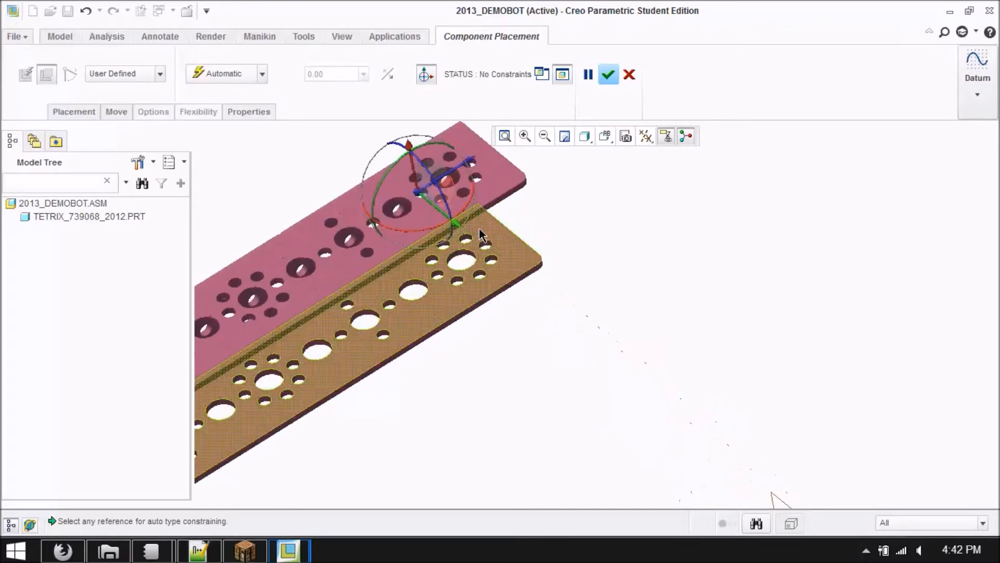
scroll(480, 233, "down", 4)
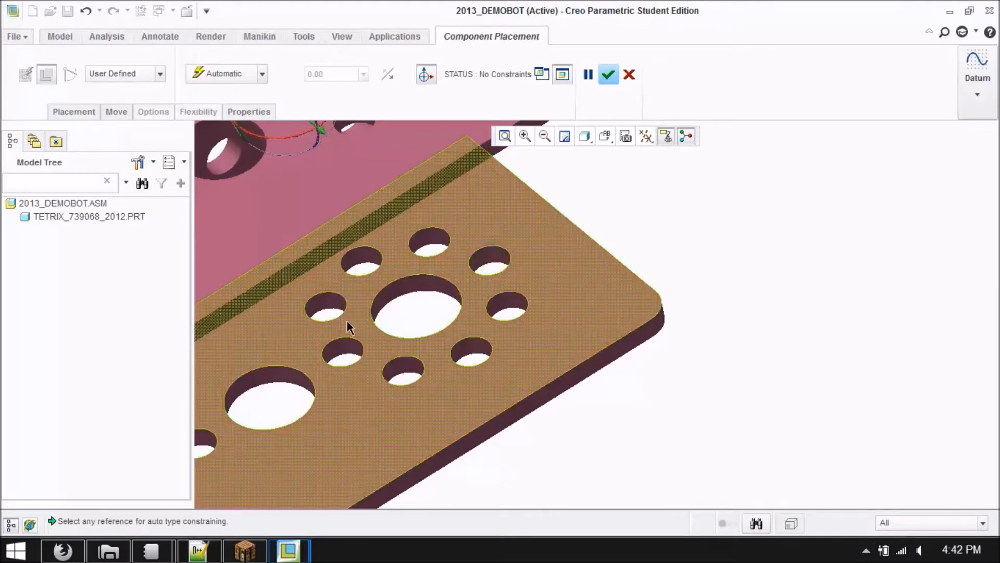
left_click(494, 258)
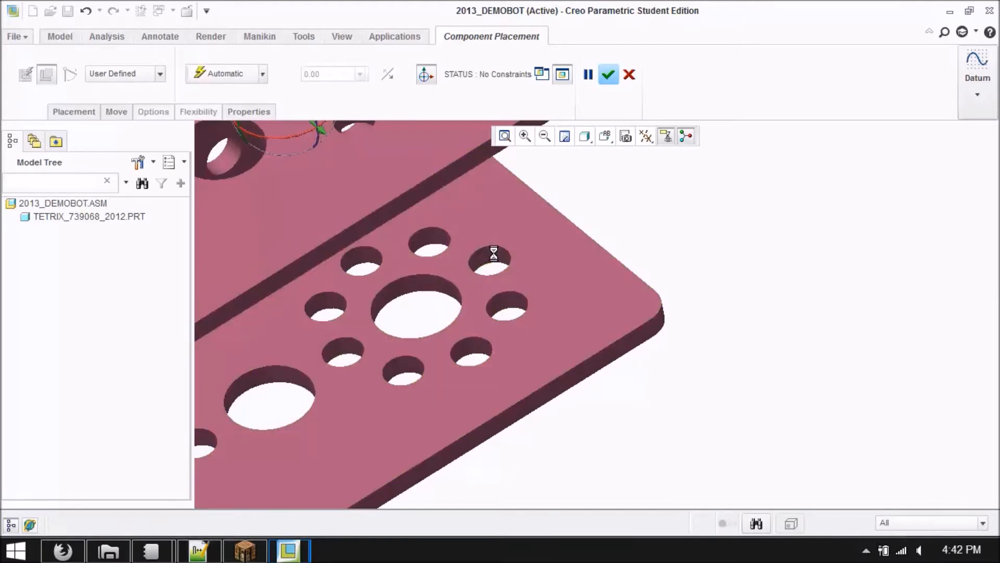
scroll(396, 193, "up", 6)
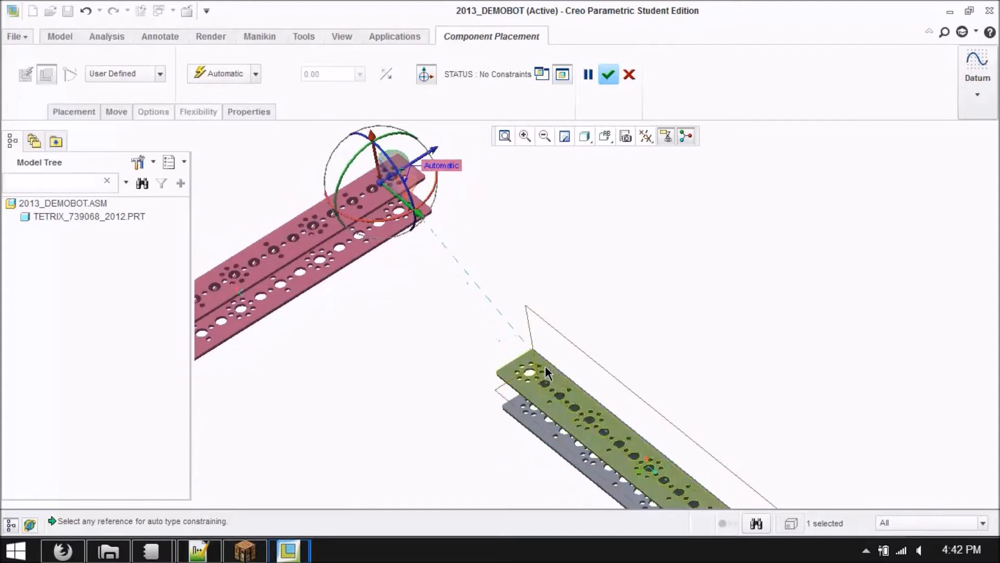
scroll(539, 367, "down", 5)
scroll(536, 367, "down", 5)
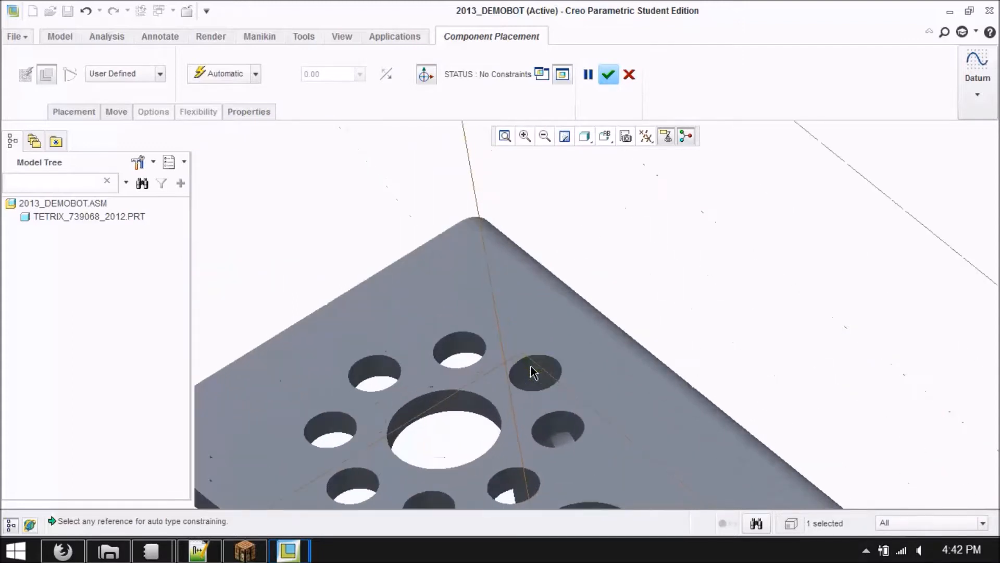
left_click(556, 360)
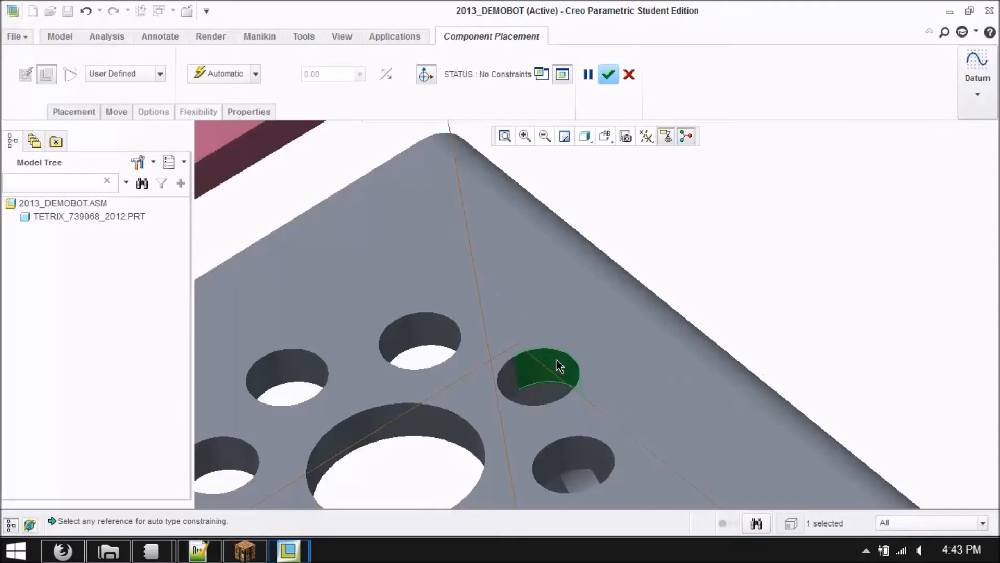
scroll(558, 365, "up", 3)
scroll(557, 365, "up", 2)
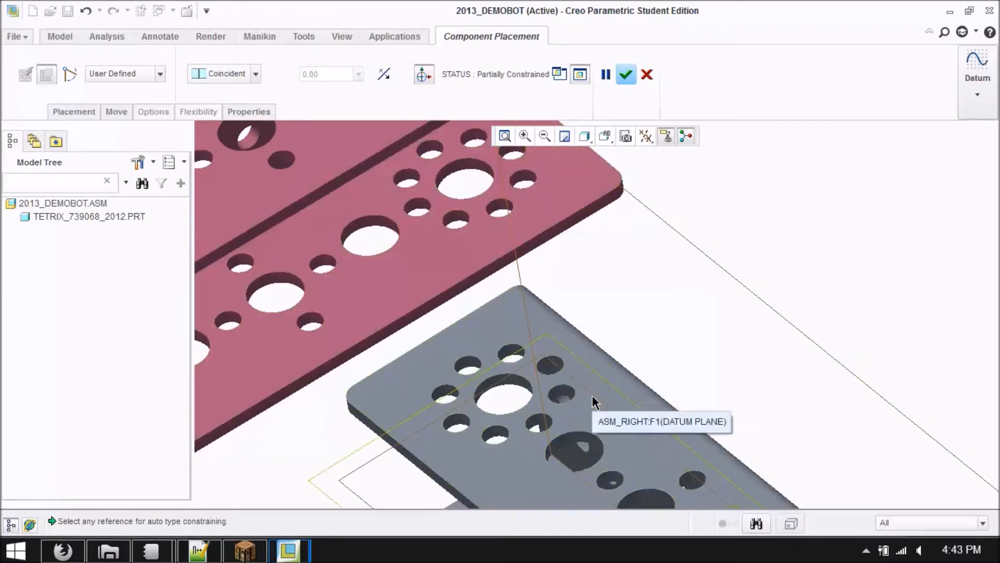
Constrain a second small hole of the same hole circle to its counterpart on the first channel with an Oriented constraint
scroll(701, 321, "up", 2)
scroll(699, 323, "up", 1)
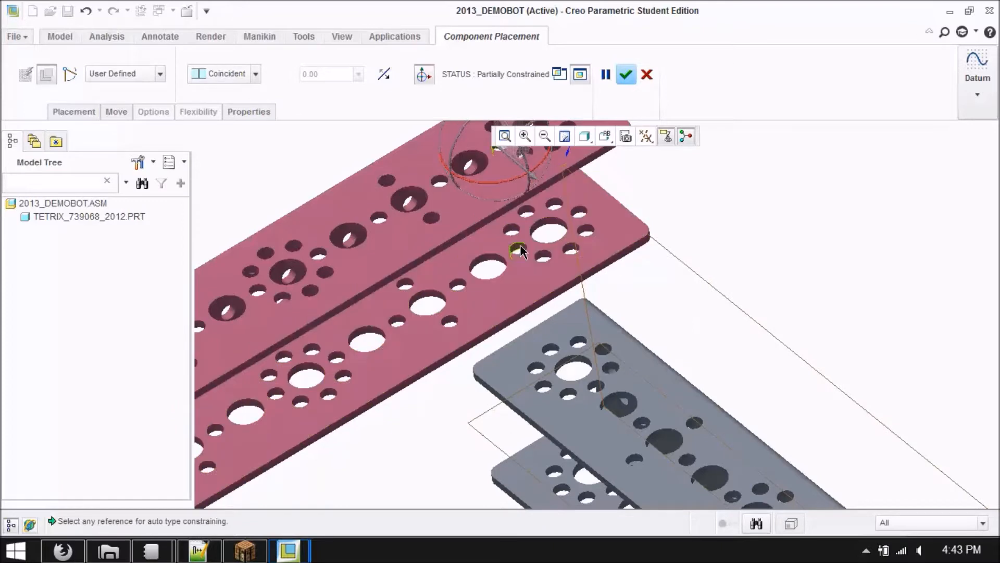
left_click(521, 252)
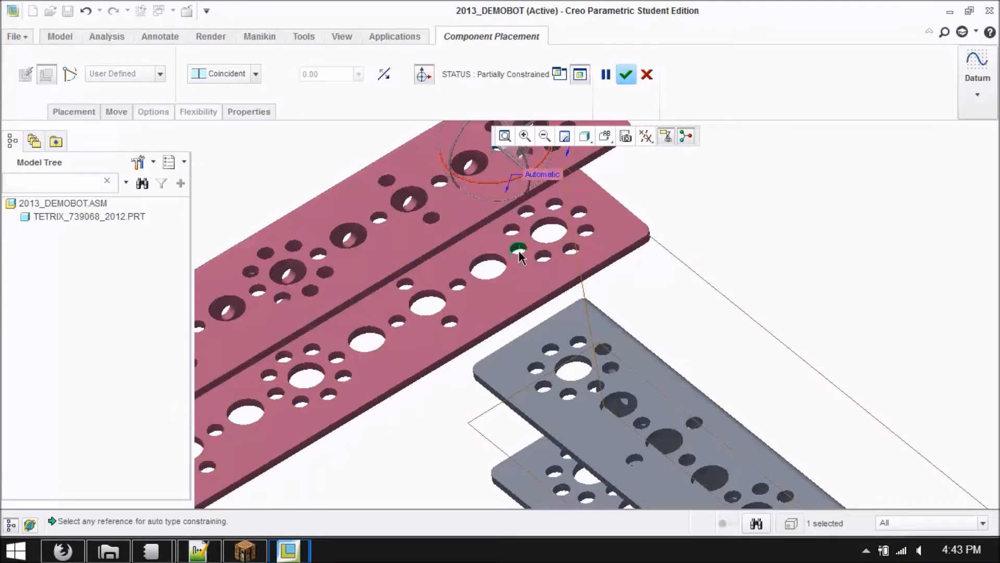
left_click(545, 387)
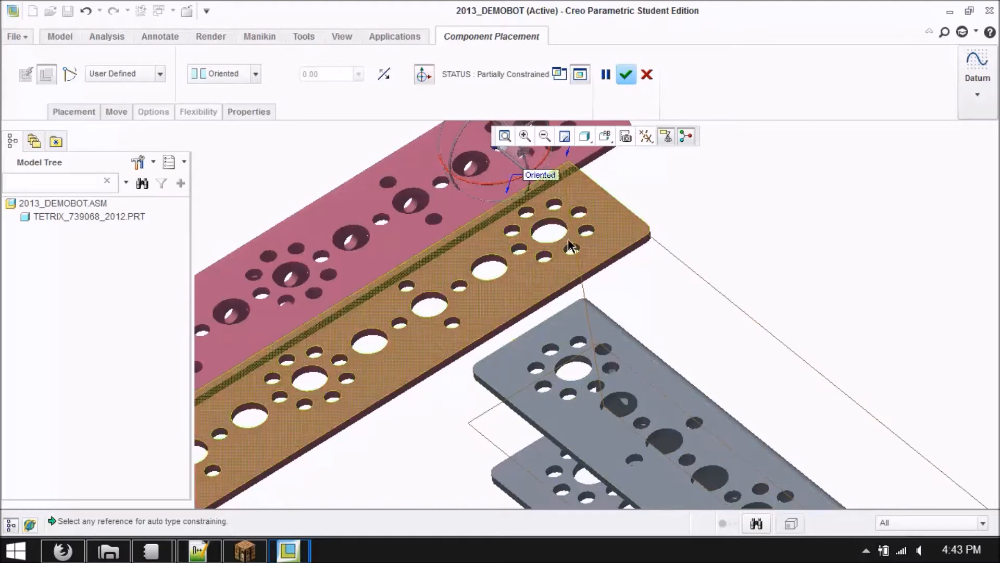
left_click(494, 292)
left_click(546, 348)
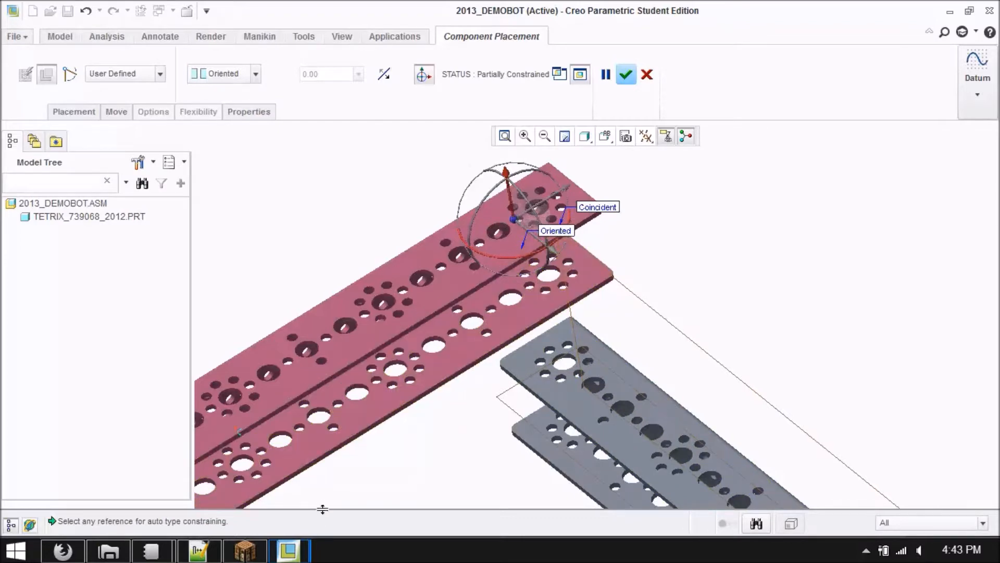
left_click_drag(506, 199, 485, 204)
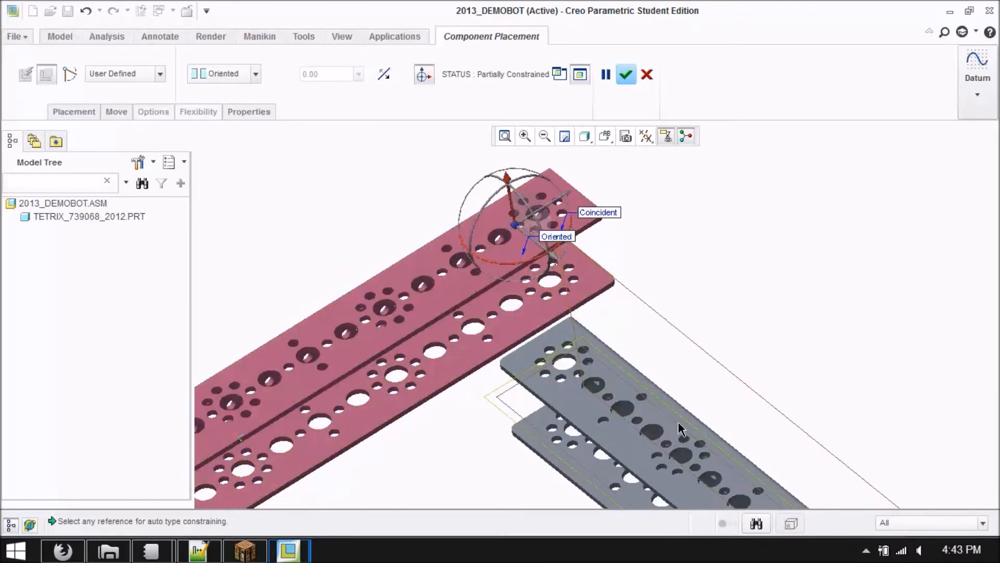
Make the first channel's top face coincident with the underside of the second channel's lower flange and accept the placement
left_click(624, 374)
scroll(624, 375, "down", 3)
scroll(550, 461, "down", 3)
middle_click_drag(550, 461, 581, 276)
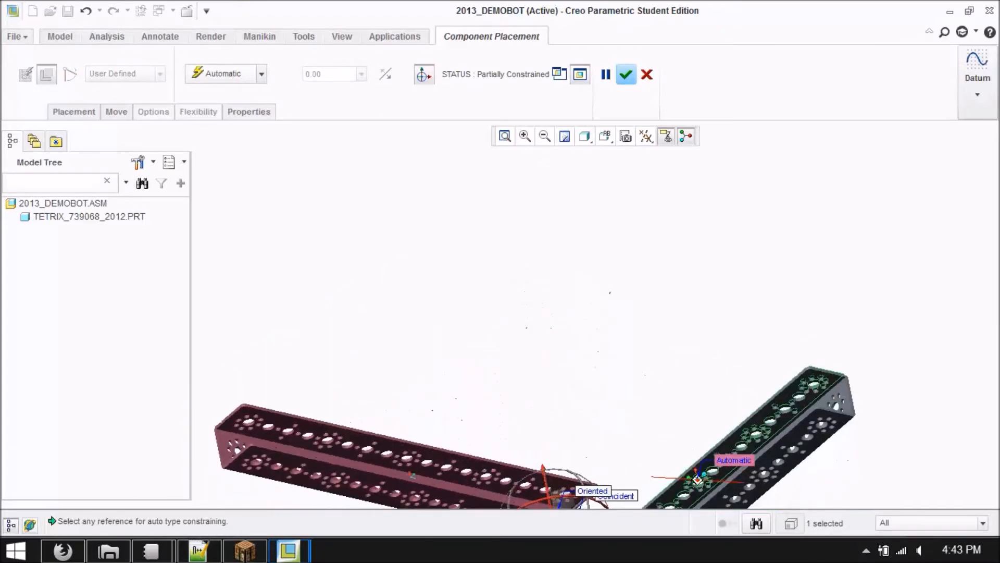
scroll(582, 275, "up", 3)
scroll(543, 398, "down", 3)
scroll(573, 404, "up", 5)
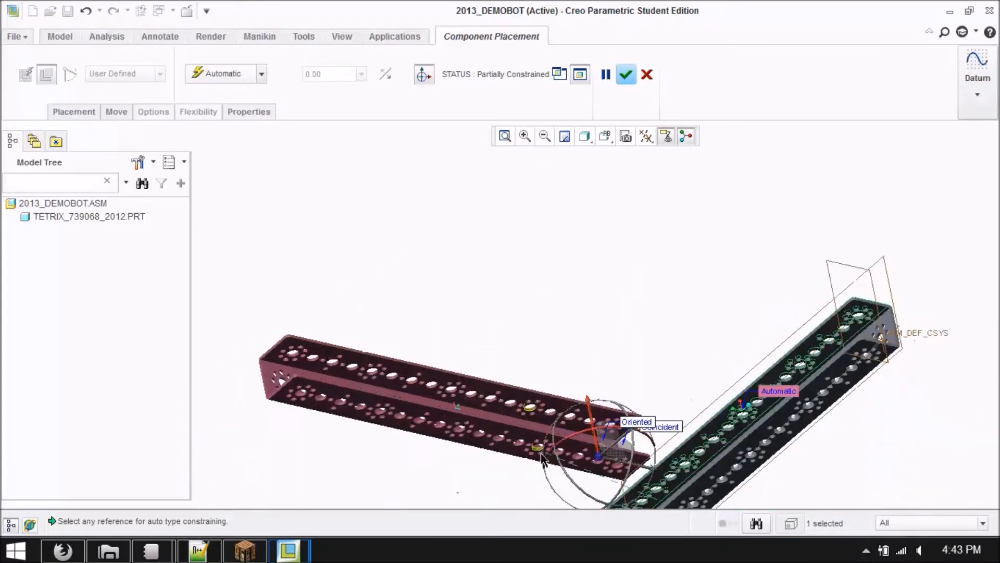
left_click(599, 401)
scroll(592, 234, "down", 5)
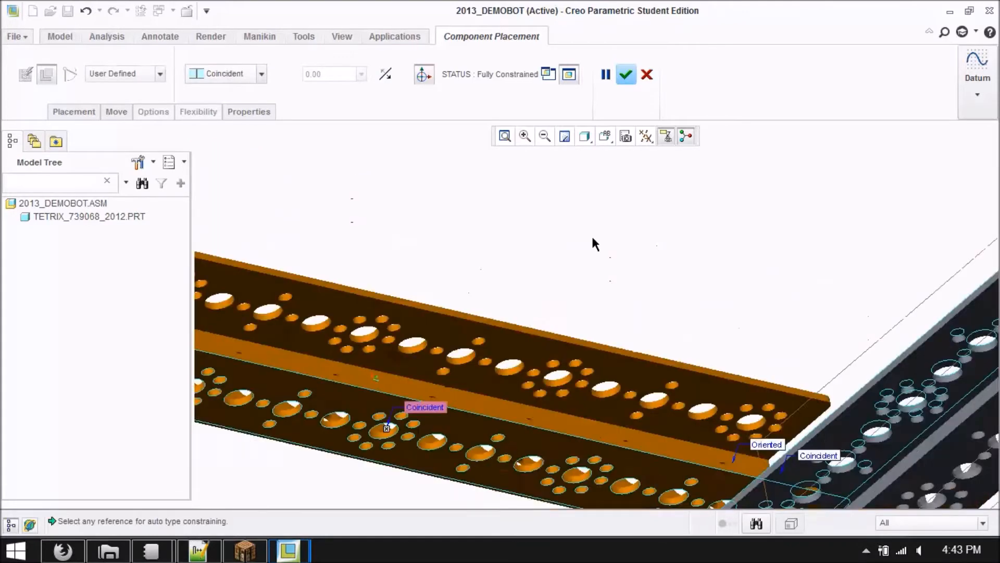
middle_click_drag(560, 369, 409, 286)
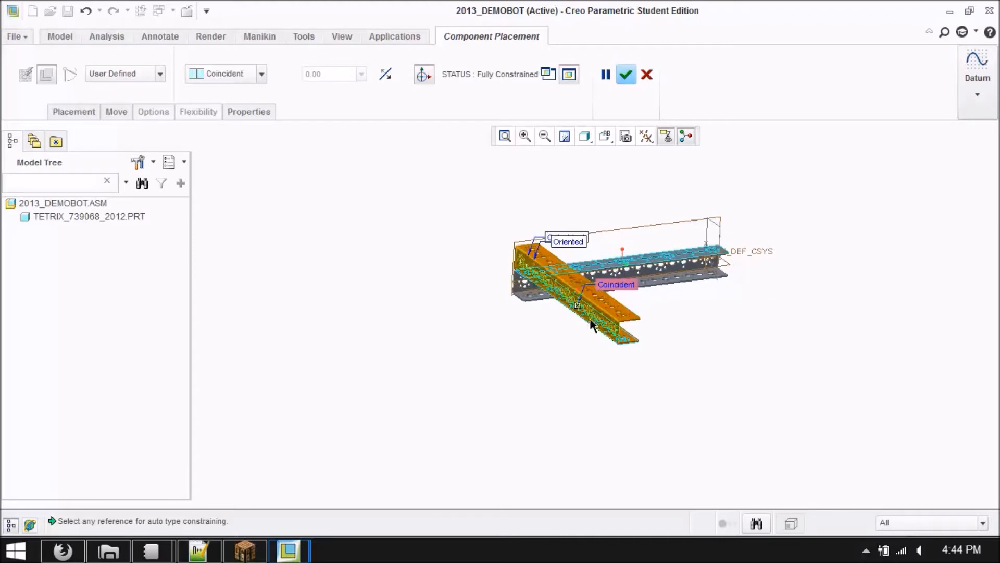
scroll(640, 318, "up", 4)
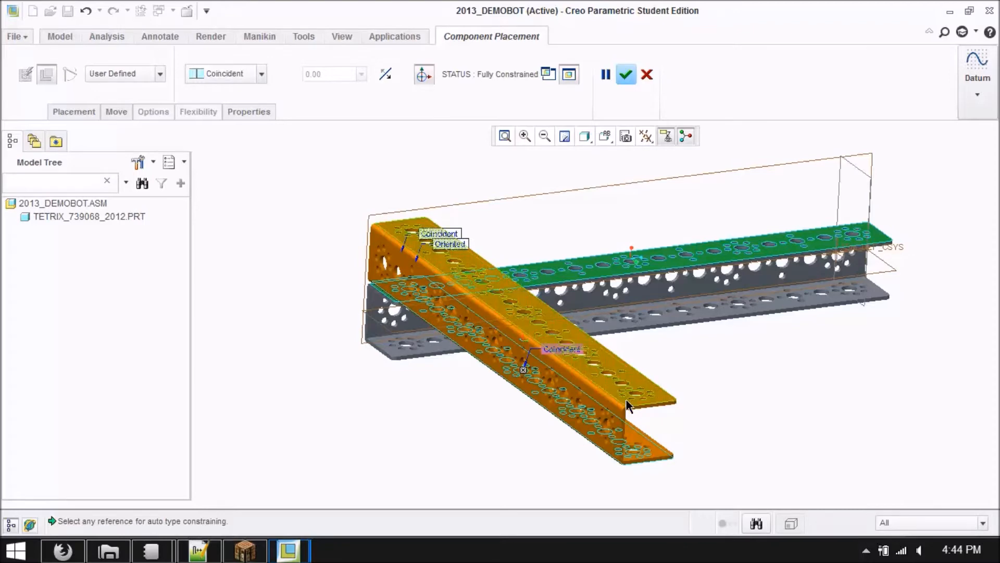
left_click(626, 75)
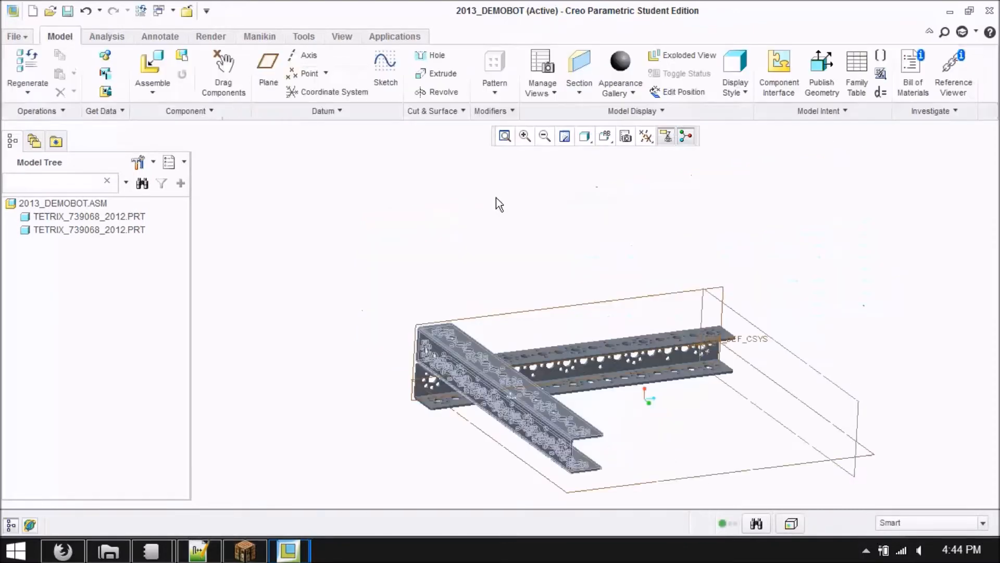
Bring a third copy of the tetrix_739068_2012.prt channel into the assembly
middle_click_drag(724, 382, 700, 371)
middle_click_drag(621, 402, 675, 273)
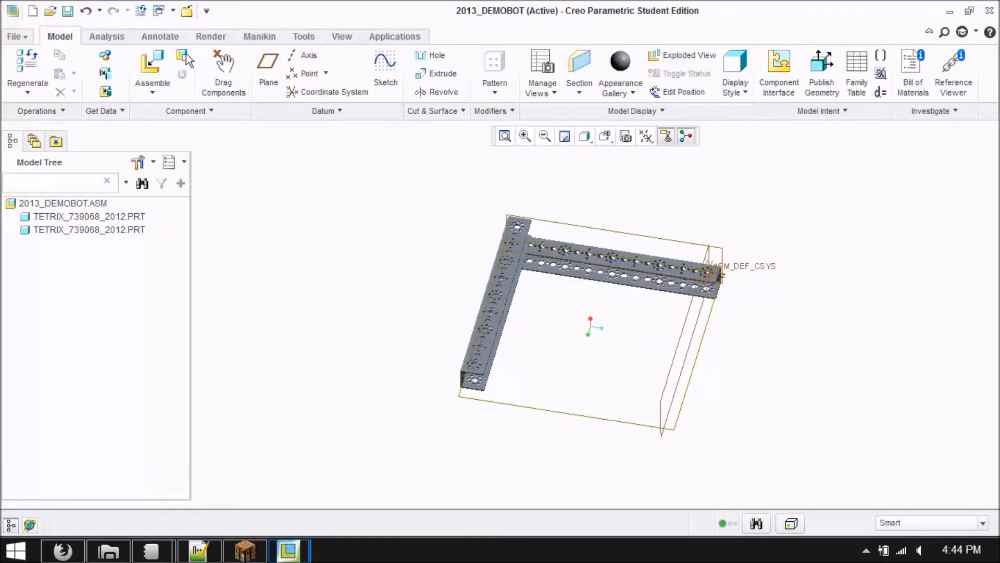
left_click(146, 62)
left_click(645, 455)
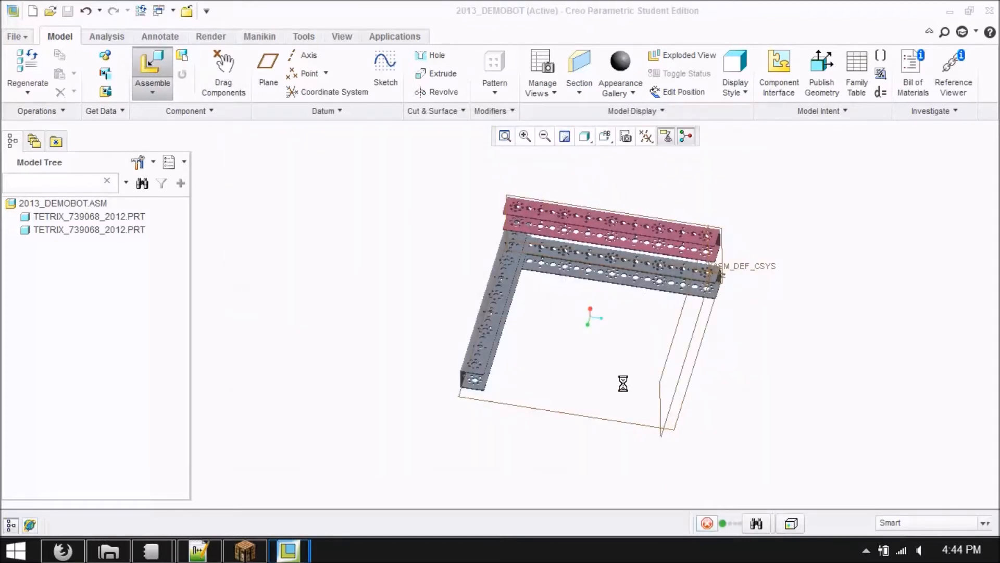
Move the third channel clear of the others and position it near the second channel's free end
left_click_drag(710, 234, 807, 258)
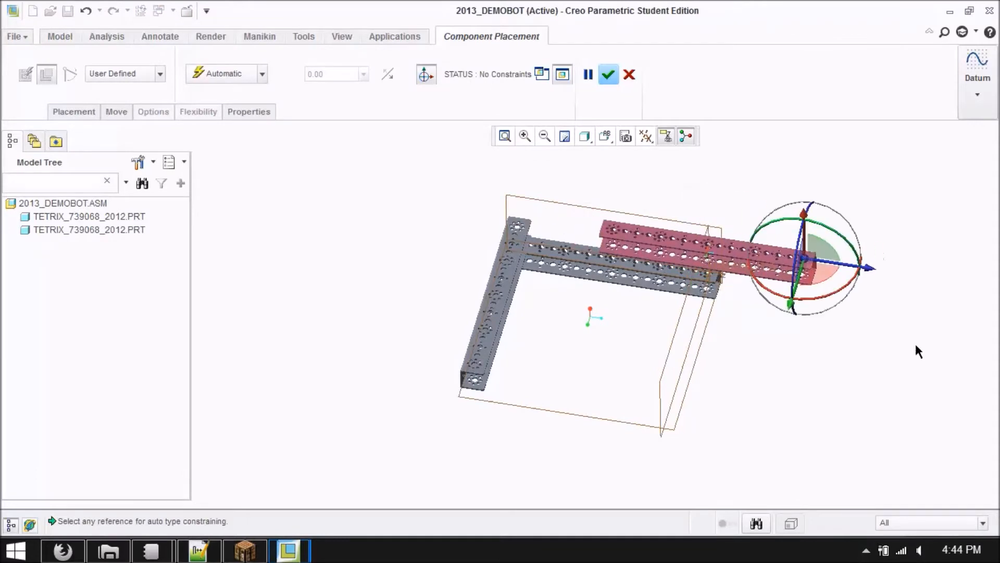
middle_click_drag(916, 343, 833, 323)
left_click_drag(736, 295, 827, 301)
left_click_drag(776, 260, 547, 414)
middle_click_drag(600, 402, 311, 368)
Make a small hole at the third channel's end coincident with the matching hole at the second channel's free end
scroll(421, 233, "down", 5)
left_click(423, 276)
scroll(367, 256, "up", 5)
scroll(563, 265, "down", 6)
left_click(563, 265)
scroll(564, 262, "up", 2)
scroll(563, 261, "up", 5)
scroll(574, 242, "down", 6)
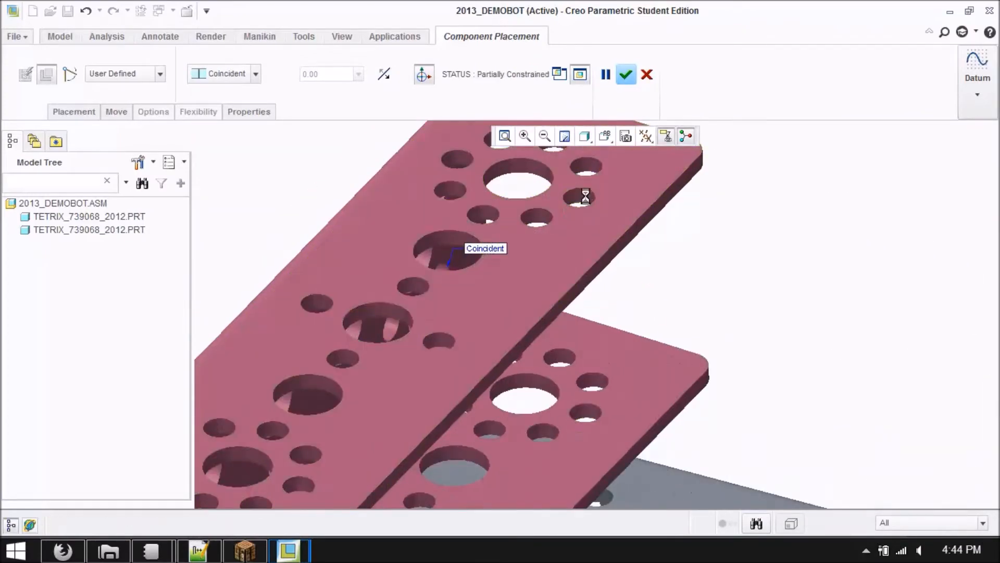
Orient the third channel by constraining a second pair of small holes between it and the second channel
left_click(582, 202)
scroll(581, 203, "up", 5)
scroll(592, 338, "down", 7)
left_click(589, 335)
scroll(589, 336, "up", 5)
Make the mating flange faces of the second and third channels coincident and accept the third channel's placement
left_click(560, 187)
scroll(589, 333, "up", 3)
middle_click_drag(584, 359, 523, 330)
scroll(622, 395, "down", 4)
left_click(637, 421)
scroll(638, 421, "up", 5)
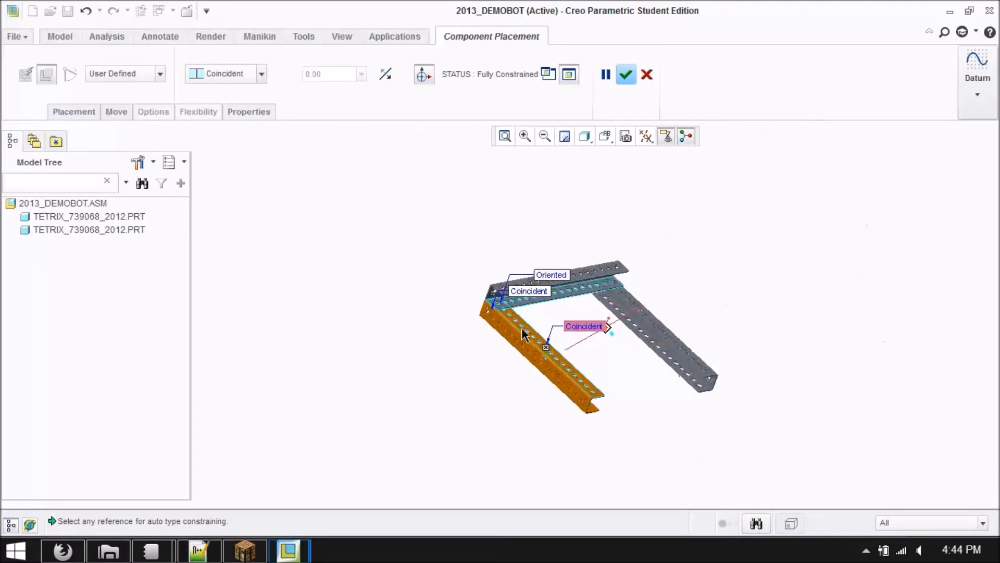
left_click(626, 75)
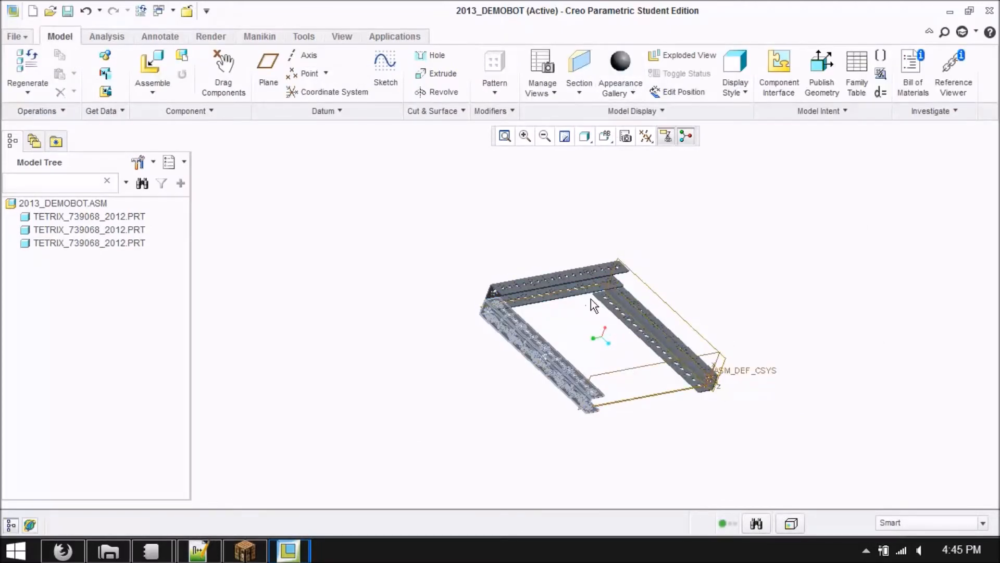
Bring in a fourth tetrix_739068_2012.prt channel and move it across the open side of the frame
left_click(155, 59)
left_click(645, 454)
left_click_drag(775, 365, 532, 356)
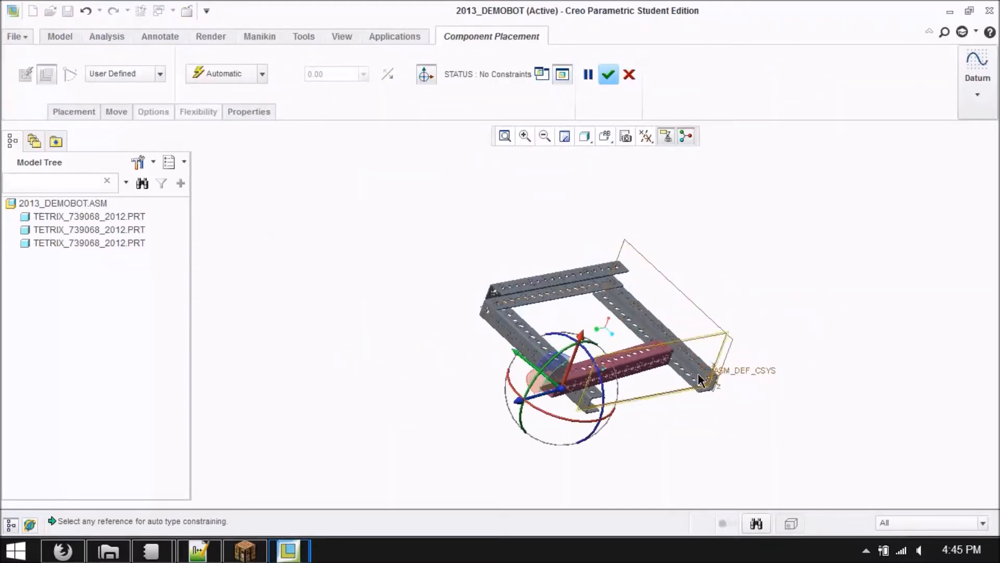
Make a small hole at the fourth channel's end coincident with the matching hole on the open side of the frame
scroll(698, 374, "down", 5)
left_click(715, 363)
scroll(715, 367, "up", 2)
scroll(551, 274, "down", 4)
left_click(557, 281)
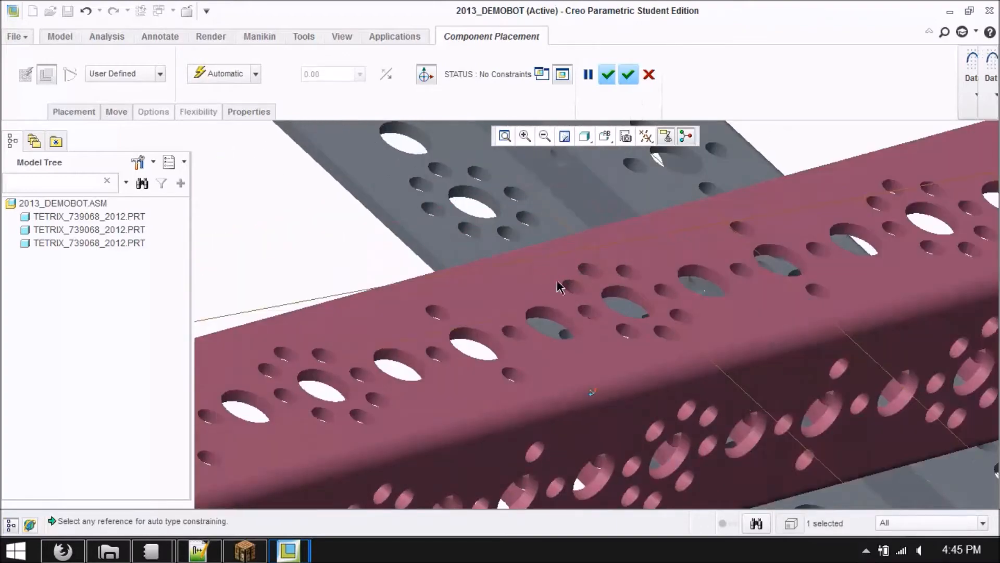
Constrain a second pair of small holes between the fourth channel and the frame channel to orient it
scroll(558, 282, "up", 5)
scroll(552, 300, "down", 5)
left_click(573, 300)
scroll(573, 300, "up", 4)
scroll(513, 404, "down", 2)
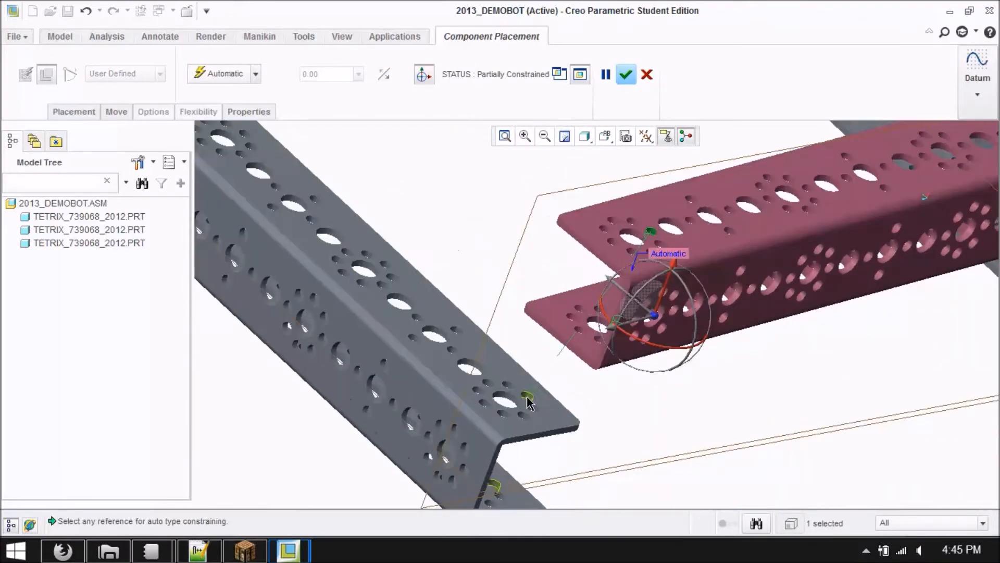
left_click(528, 402)
Make the fourth channel's flange face coincident with the mating frame face and accept its placement
scroll(589, 421, "up", 4)
scroll(736, 287, "down", 6)
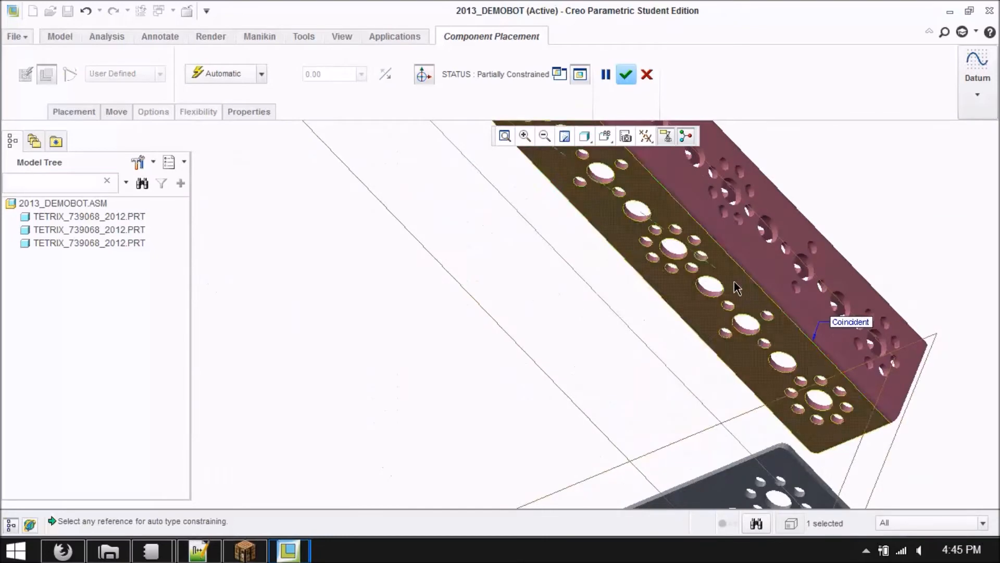
left_click(734, 282)
scroll(630, 332, "up", 6)
middle_click_drag(737, 265, 777, 296)
left_click(633, 81)
middle_click_drag(670, 420, 754, 399)
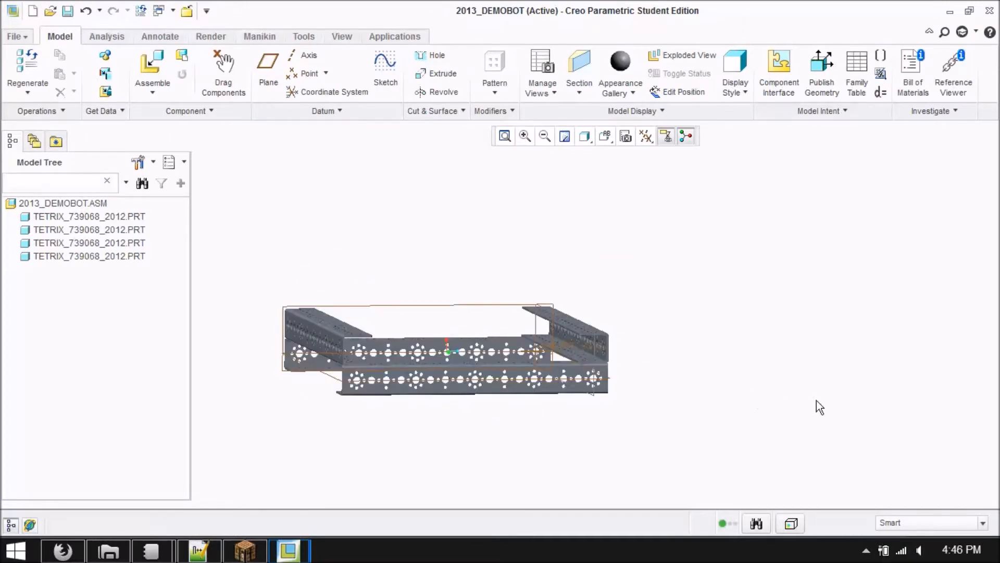
Bring in the tetrix_739089_2012.prt motor mount from Tetrix_Kit_FTC and rotate it about a quarter turn
left_click(153, 78)
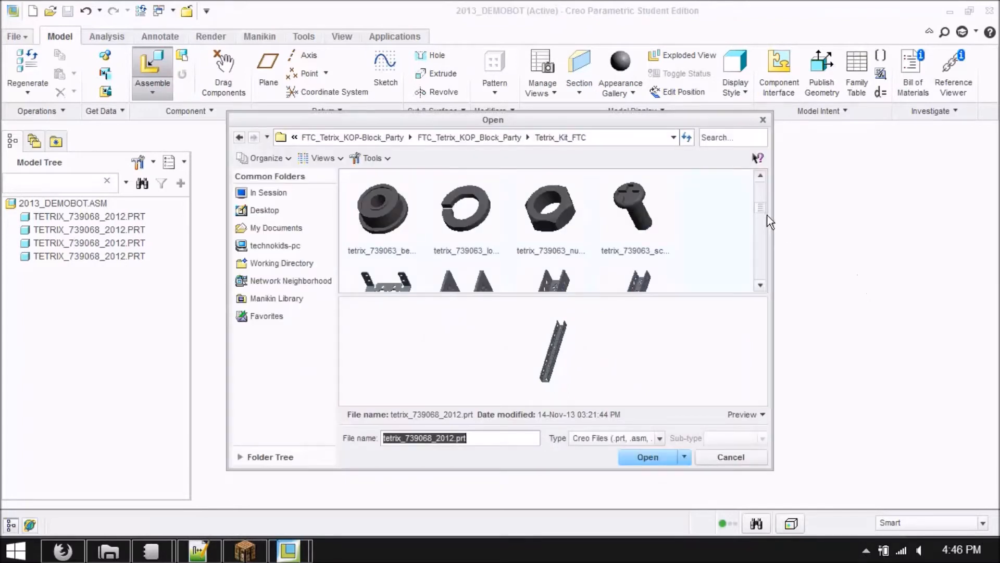
left_click_drag(764, 210, 764, 206)
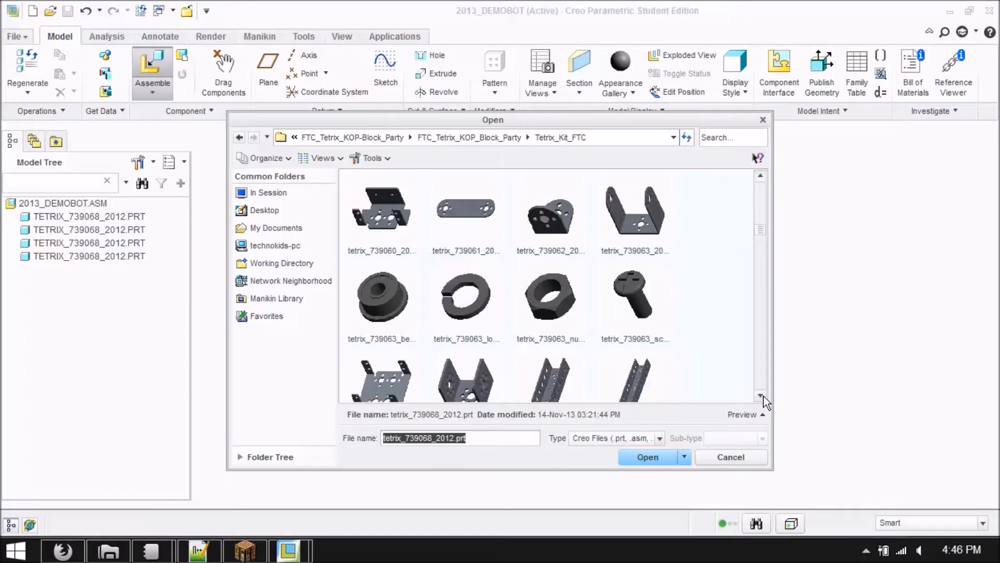
left_click_drag(763, 396, 764, 396)
left_click(380, 323)
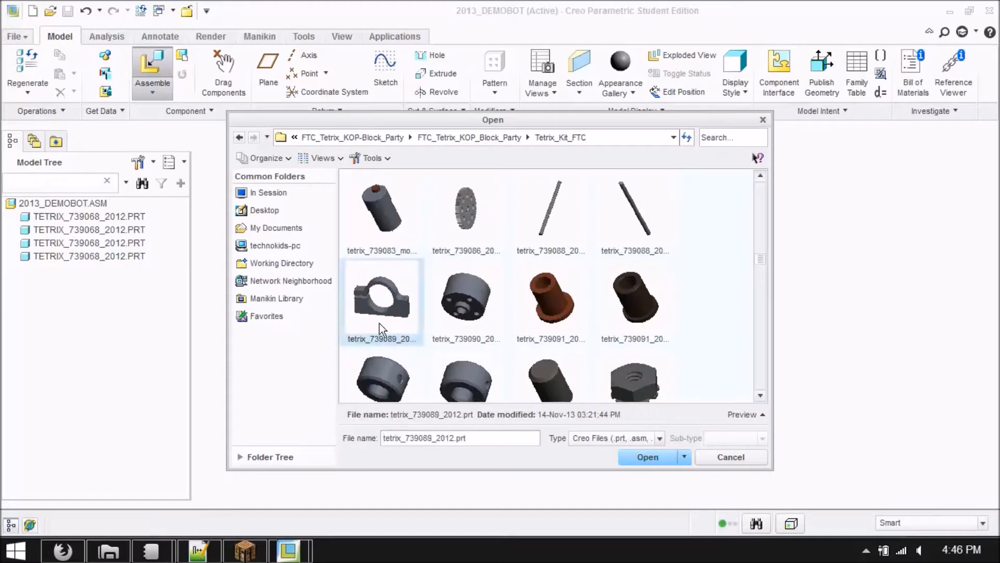
left_click(664, 457)
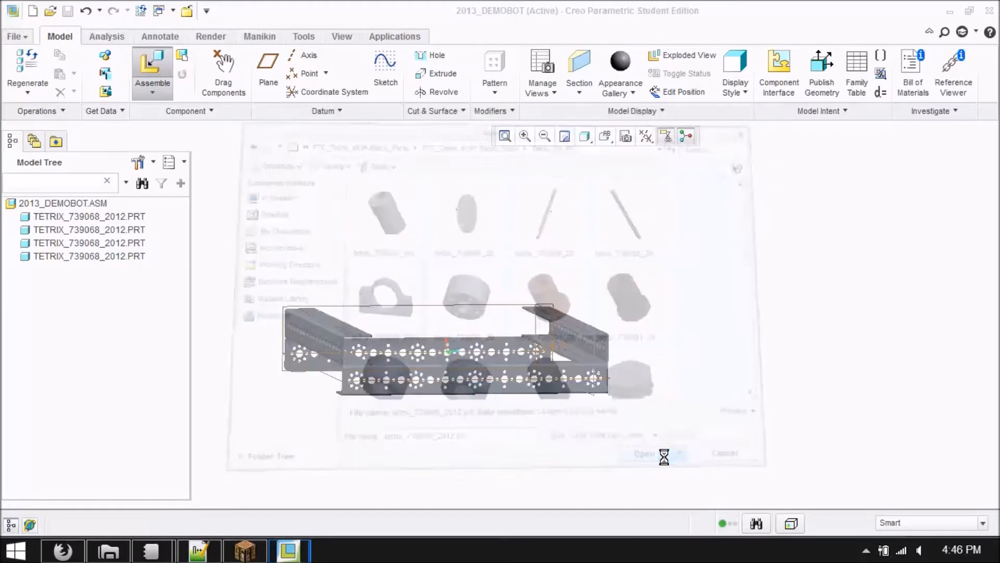
middle_click_drag(717, 303, 667, 308)
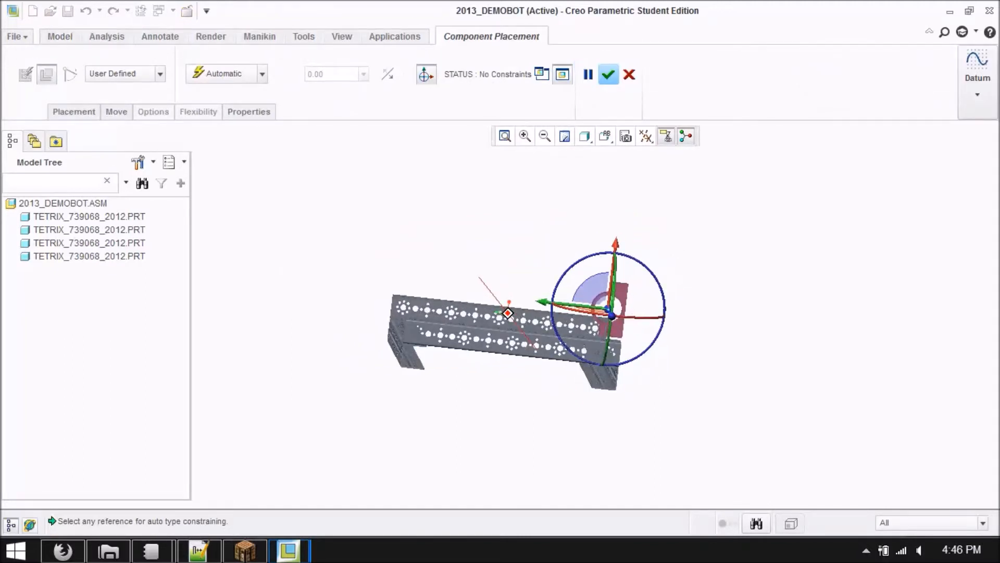
left_click_drag(590, 257, 541, 334)
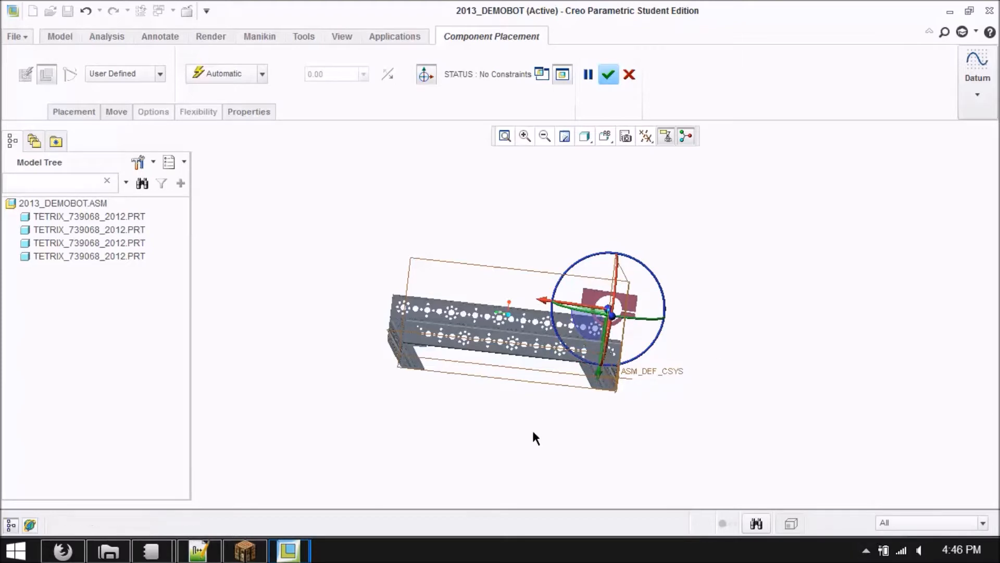
Make a screw hole of the motor mount coincident with a small hole in the frame channel near its corner
middle_click_drag(784, 274, 788, 306)
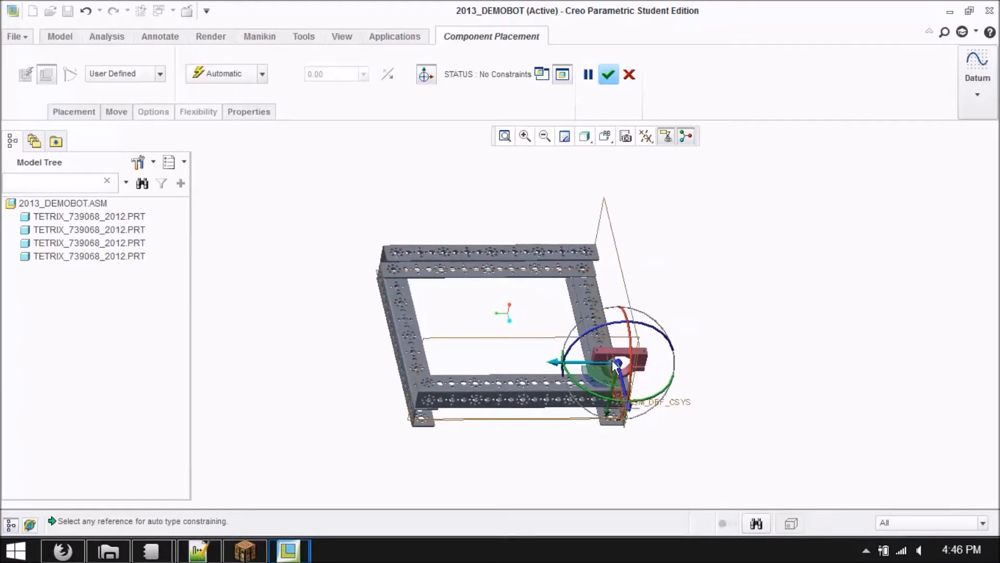
scroll(618, 344, "down", 8)
left_click(613, 336)
scroll(899, 233, "up", 8)
middle_click_drag(713, 424, 679, 348)
scroll(584, 180, "down", 8)
left_click(584, 206)
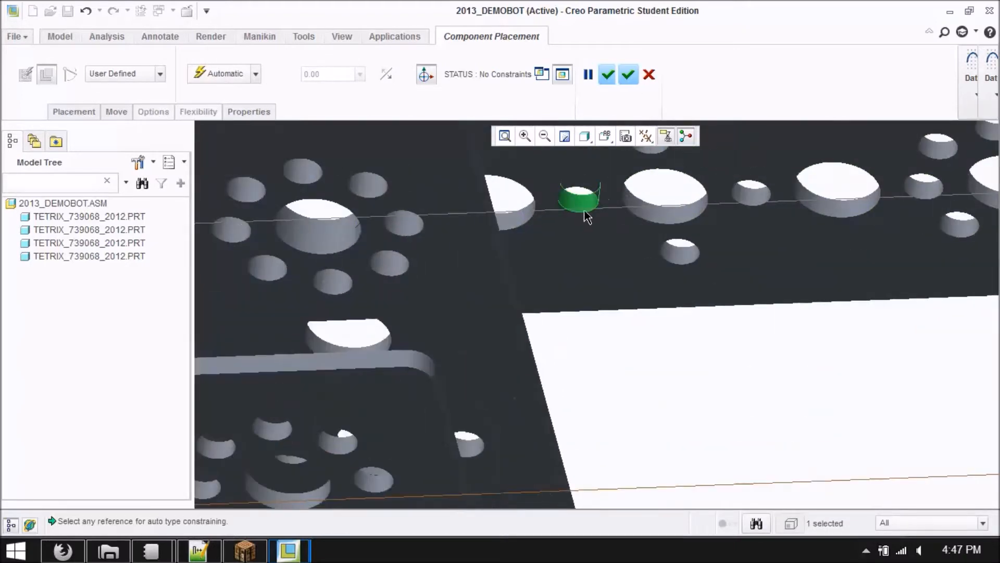
Orient the motor mount by constraining its second screw hole to another small hole in the same channel
scroll(584, 210, "up", 9)
scroll(683, 216, "down", 6)
left_click(692, 203)
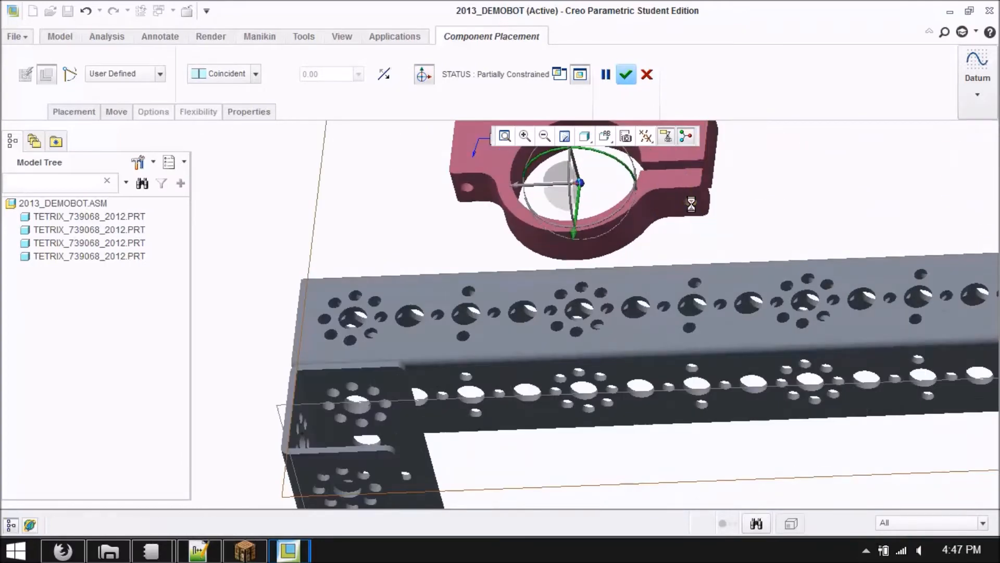
left_click(674, 389)
Make the mount's flat mounting face coincident with the channel's flange face and accept the placement
left_click(740, 374)
scroll(745, 372, "up", 6)
middle_click_drag(751, 373, 816, 250)
scroll(798, 353, "down", 5)
left_click(797, 353)
scroll(807, 349, "up", 4)
middle_click_drag(748, 367, 569, 363)
scroll(477, 379, "up", 4)
middle_click_drag(918, 355, 912, 417)
left_click(627, 75)
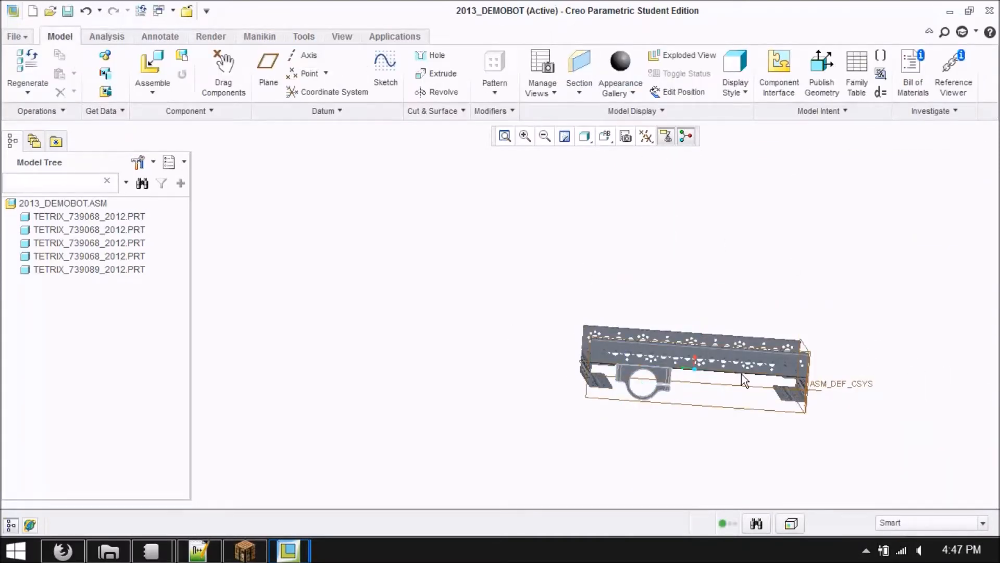
Bring in a second tetrix_739089_2012.prt motor mount and rotate it about a quarter turn
middle_click_drag(946, 371, 762, 287)
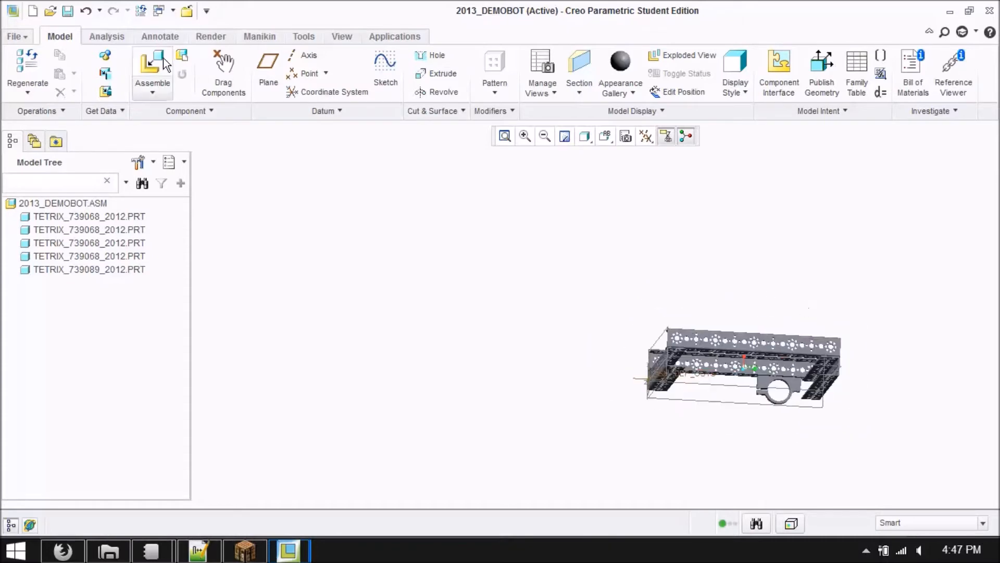
left_click(151, 65)
left_click(647, 455)
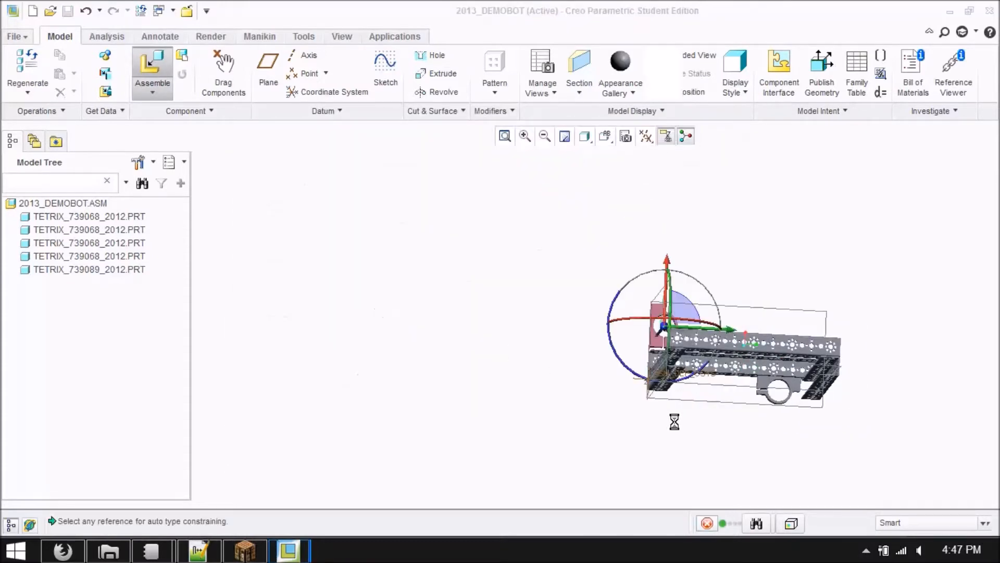
left_click_drag(699, 246, 714, 321)
Make a screw hole of the second motor mount coincident with a small hole in the opposite frame channel
scroll(679, 274, "down", 6)
left_click(707, 264)
scroll(516, 211, "up", 3)
scroll(510, 213, "up", 3)
middle_click_drag(704, 415, 701, 357)
scroll(730, 274, "down", 10)
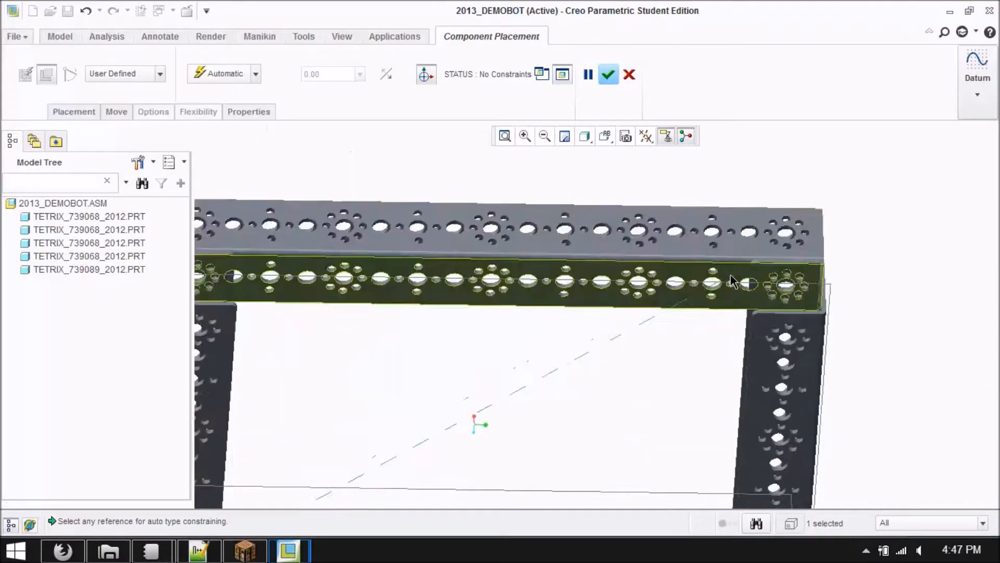
left_click(735, 304)
Orient the second motor mount by constraining its other screw hole to a second small hole in that channel
scroll(730, 317, "up", 8)
scroll(685, 316, "down", 6)
left_click(619, 300)
scroll(628, 317, "up", 6)
middle_click_drag(637, 341, 581, 284)
scroll(663, 408, "down", 6)
left_click(684, 392)
Make the second mount's flat face coincident with the underside of its channel and accept the placement
scroll(657, 403, "up", 8)
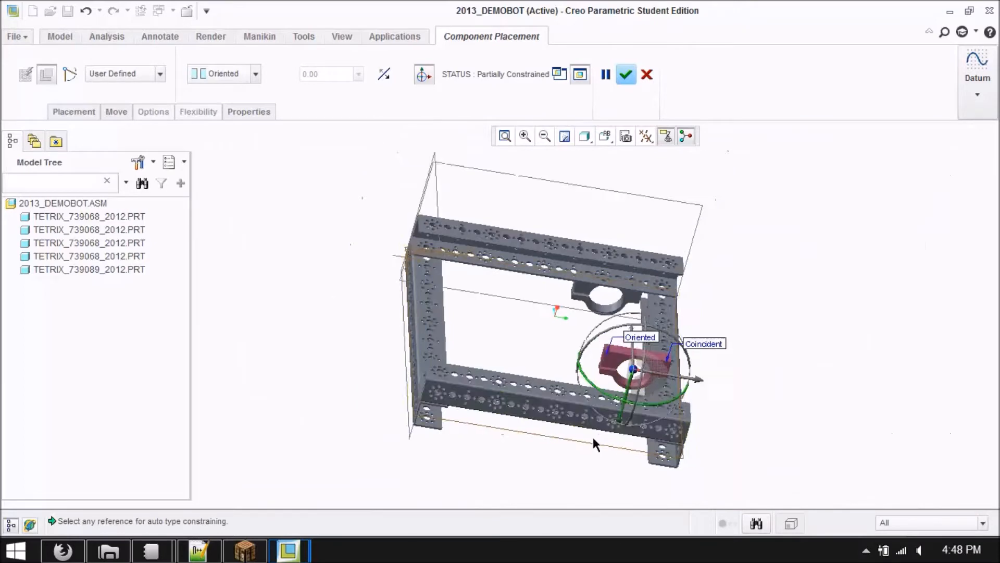
middle_click_drag(593, 438, 547, 370)
scroll(599, 249, "down", 5)
left_click(619, 268)
scroll(547, 370, "up", 1)
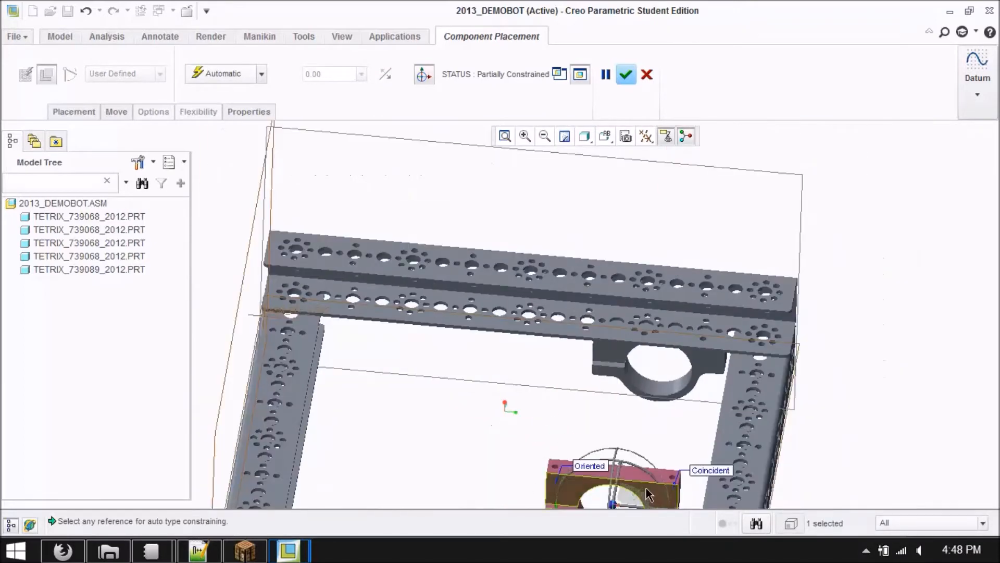
left_click(646, 492)
scroll(641, 193, "up", 6)
middle_click_drag(641, 193, 646, 409)
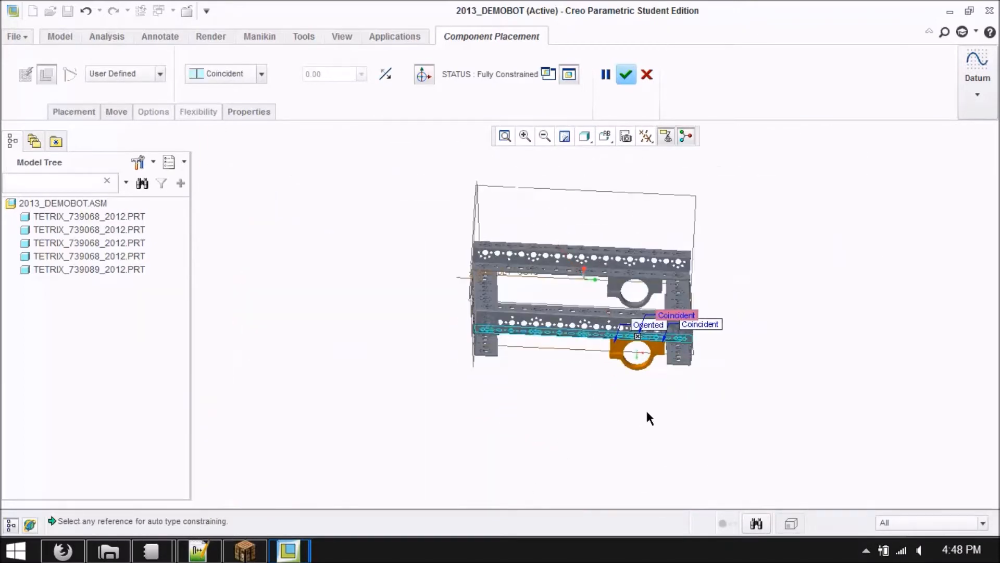
left_click(627, 75)
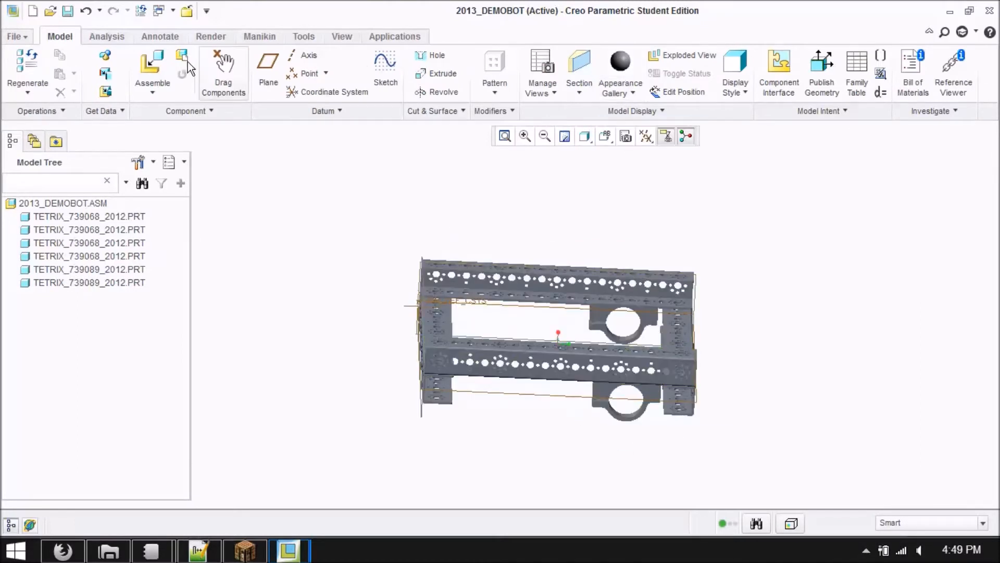
Bring in the tetrix_739083 motor assembly and rotate it above the frame's corner
left_click(161, 61)
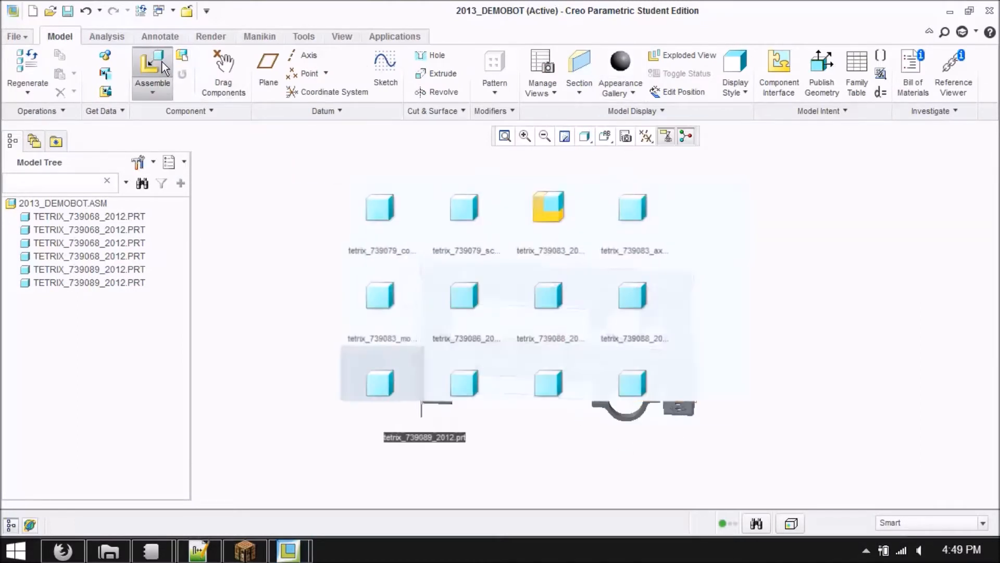
left_click(551, 208)
left_click(656, 457)
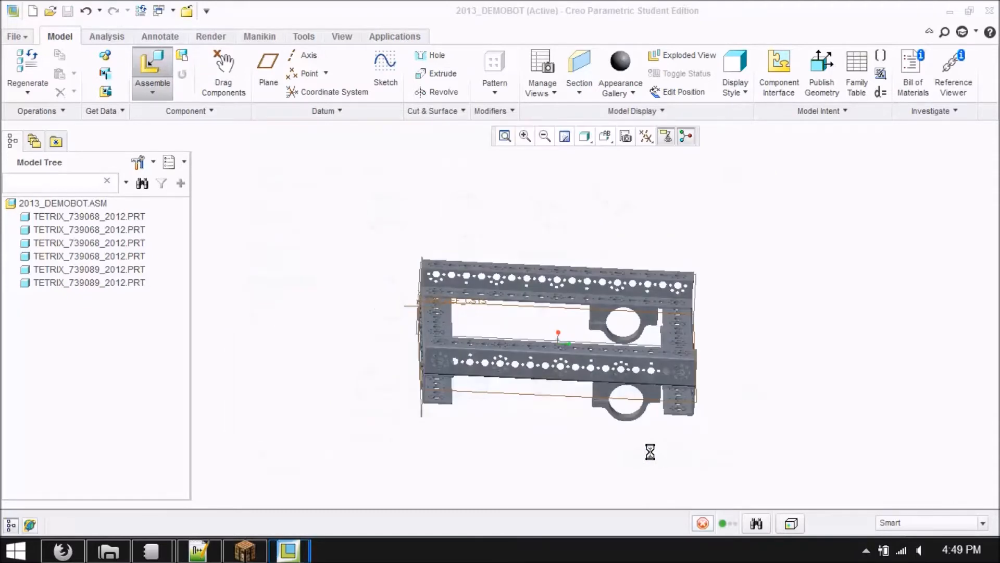
scroll(491, 279, "down", 2)
left_click_drag(484, 265, 430, 289)
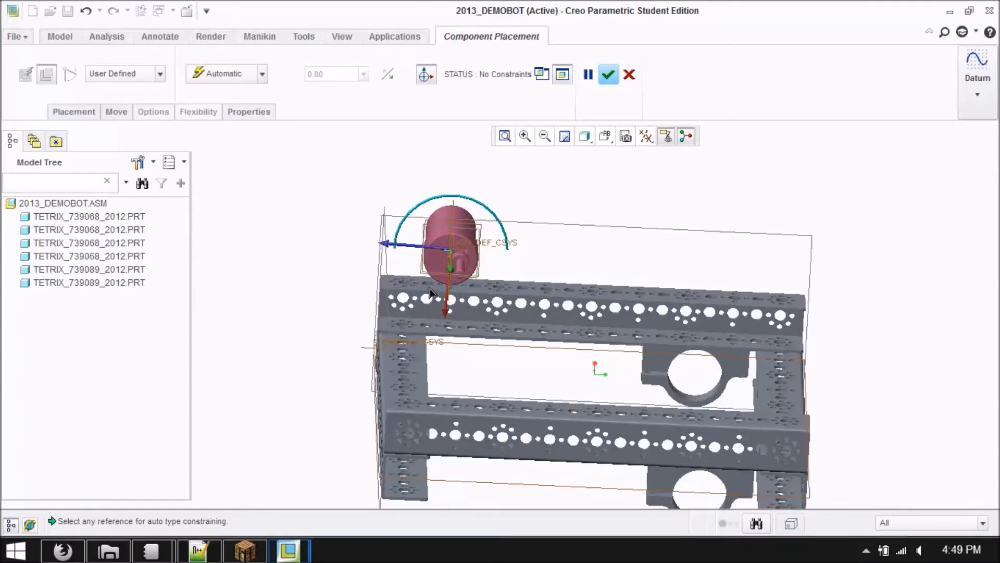
Make the motor's cylindrical body coincident with the round bore of the second motor mount
scroll(437, 237, "down", 5)
left_click(437, 236)
scroll(340, 198, "up", 5)
scroll(593, 433, "down", 7)
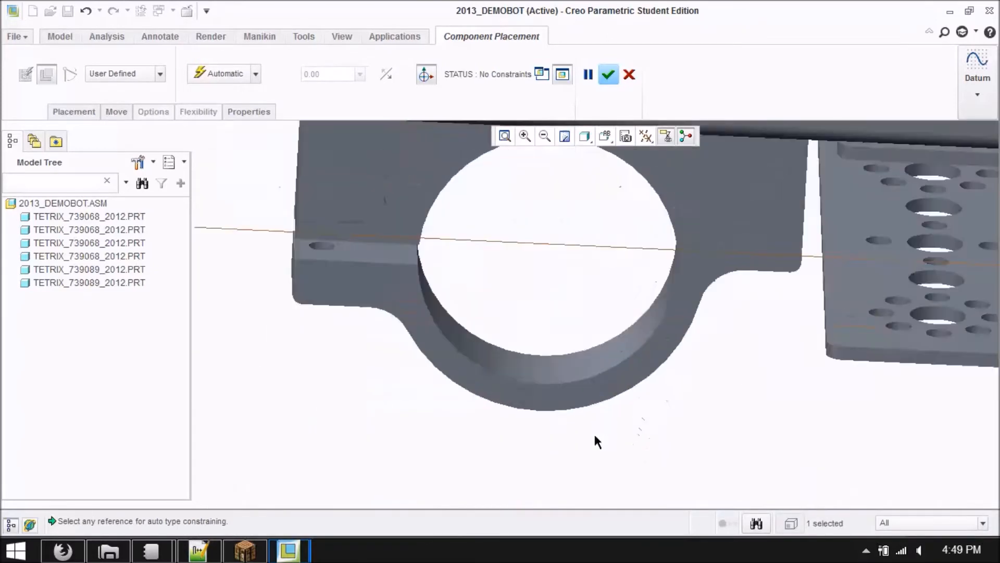
left_click(555, 341)
scroll(565, 411, "up", 6)
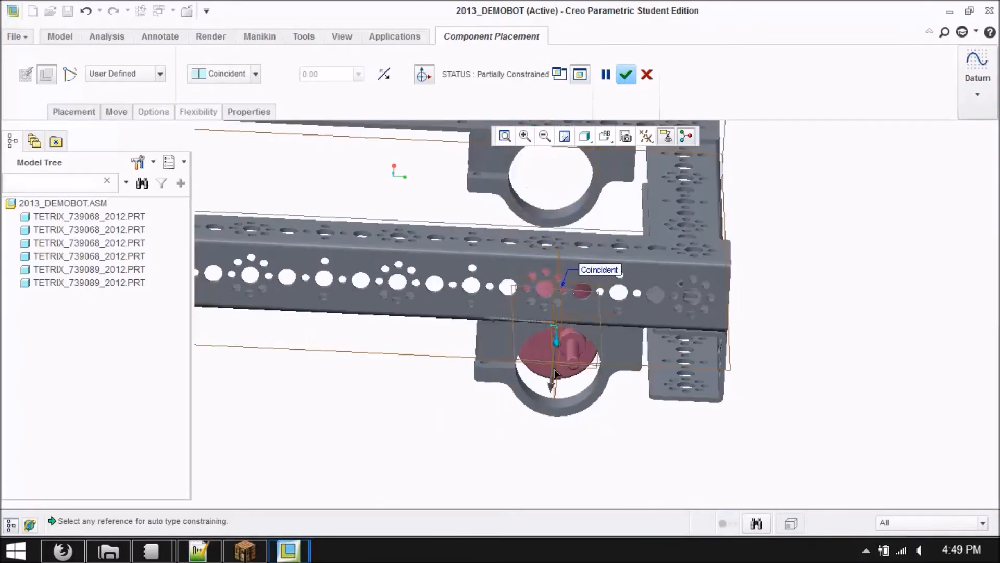
middle_click_drag(902, 428, 900, 407)
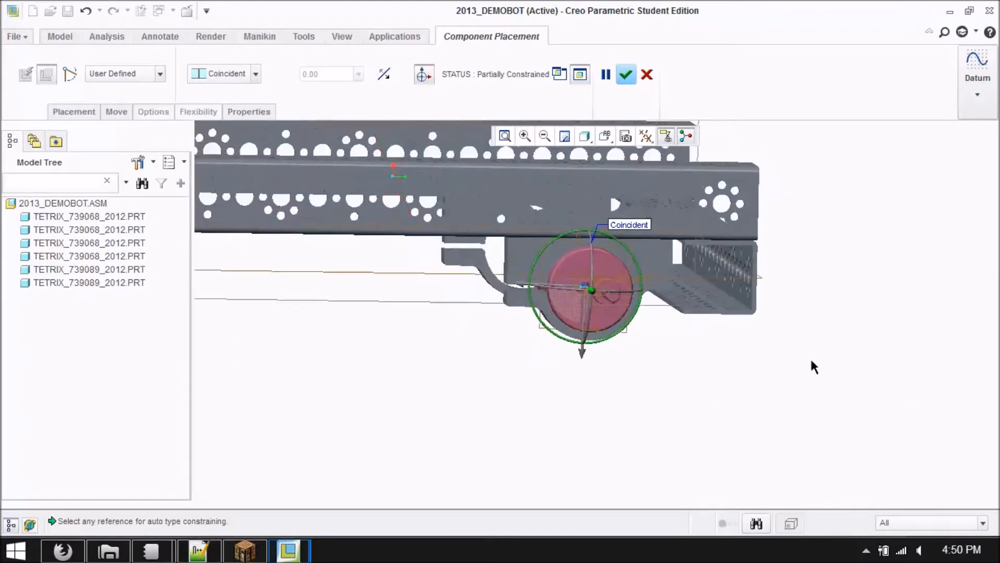
left_click(256, 74)
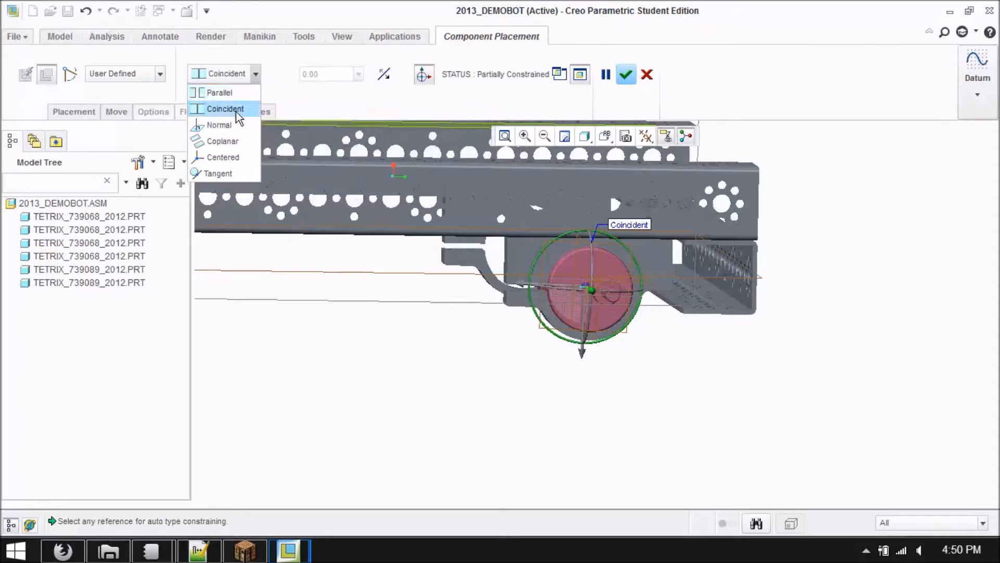
left_click(300, 95)
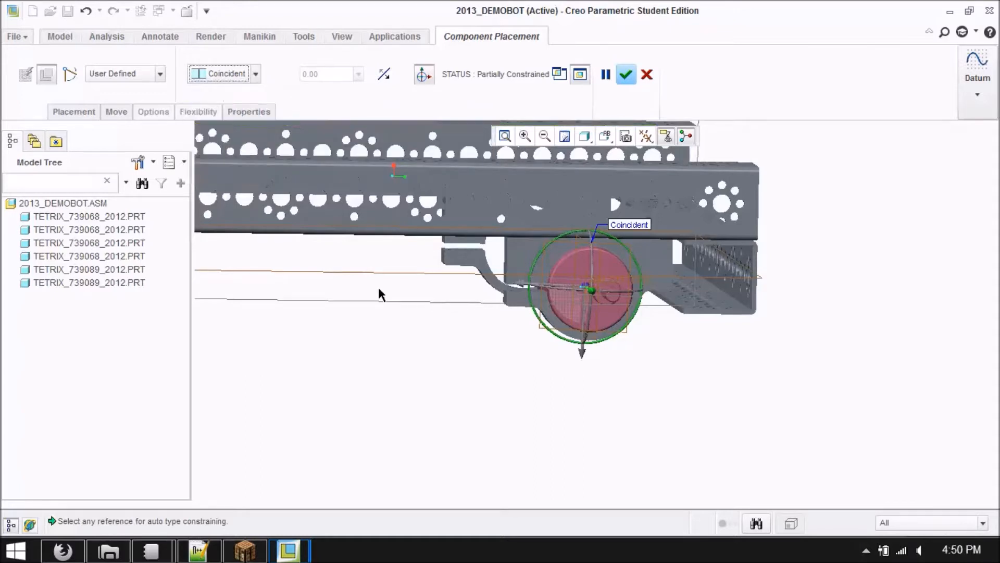
Rotate the motor about its own axis inside the mount so that its offset output shaft sits low
middle_click_drag(459, 337, 502, 351)
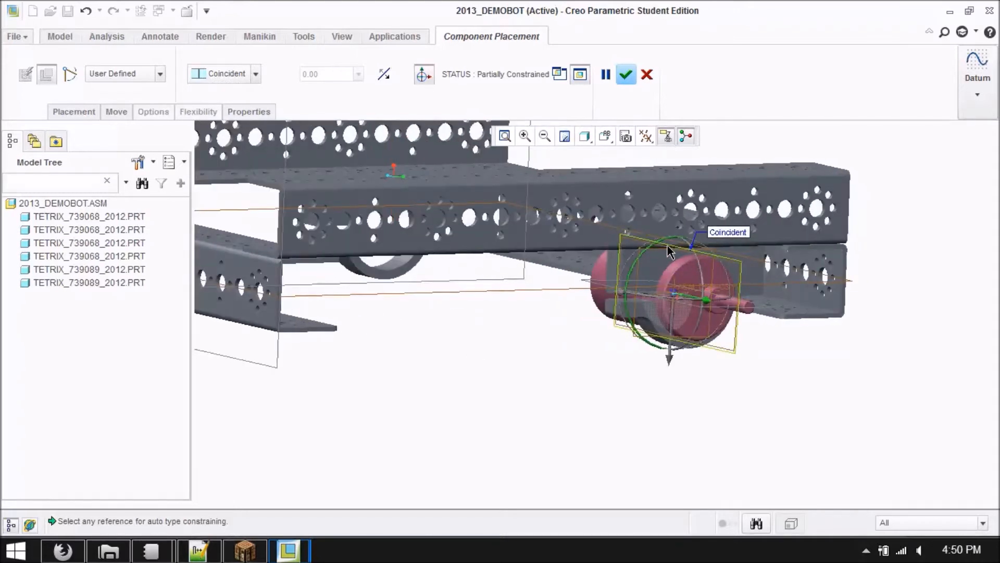
scroll(664, 241, "up", 5)
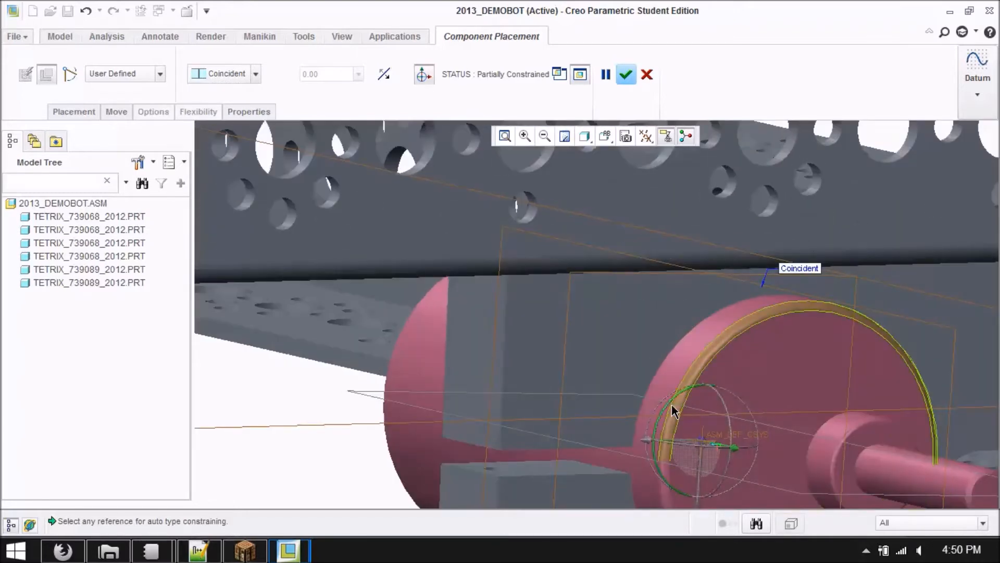
left_click_drag(664, 417, 740, 391)
scroll(651, 256, "down", 4)
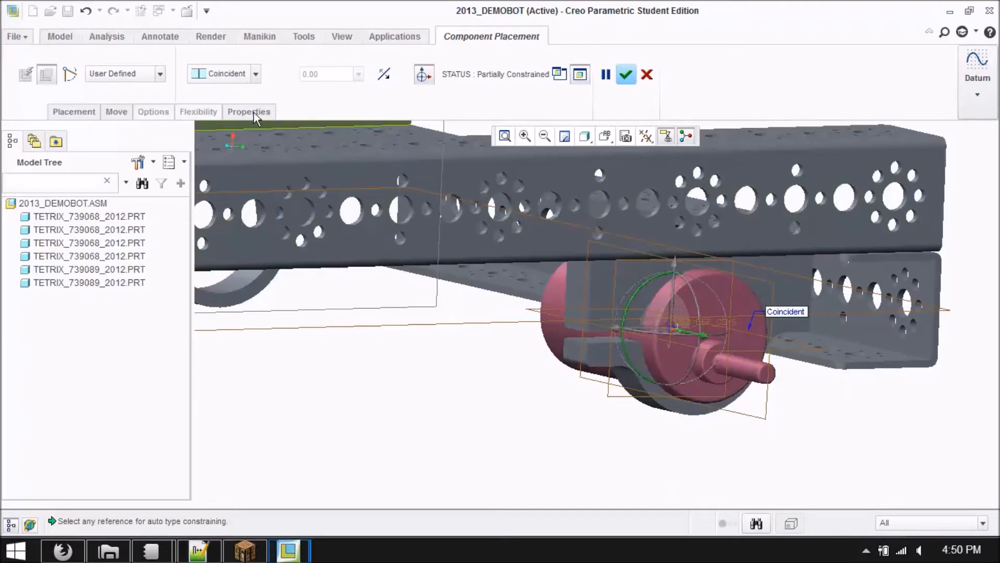
Constrain the motor's horizontal datum plane to the underside of the channel with a Parallel constraint
scroll(687, 354, "down", 3)
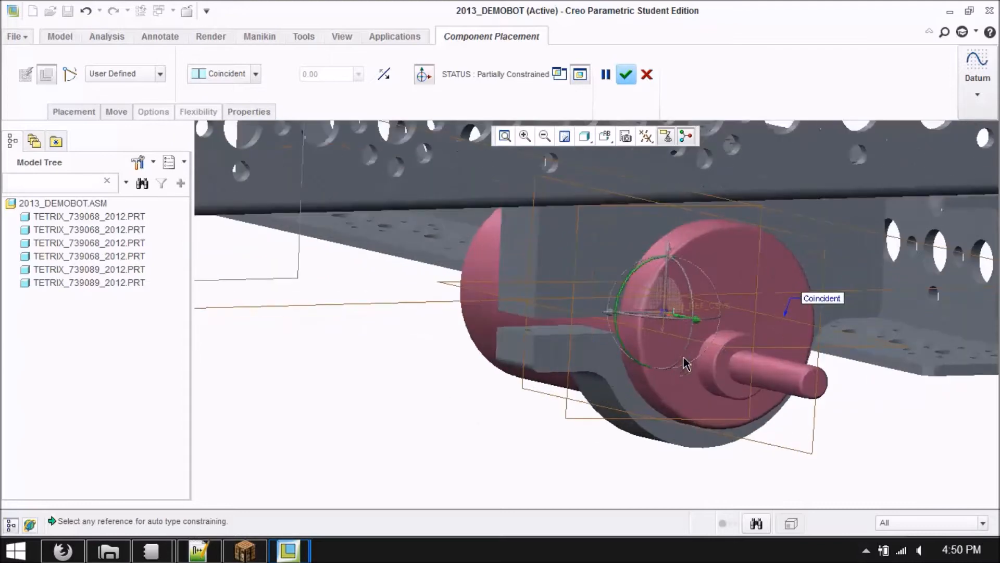
left_click(742, 346)
scroll(453, 415, "up", 3)
middle_click_drag(451, 425, 404, 271)
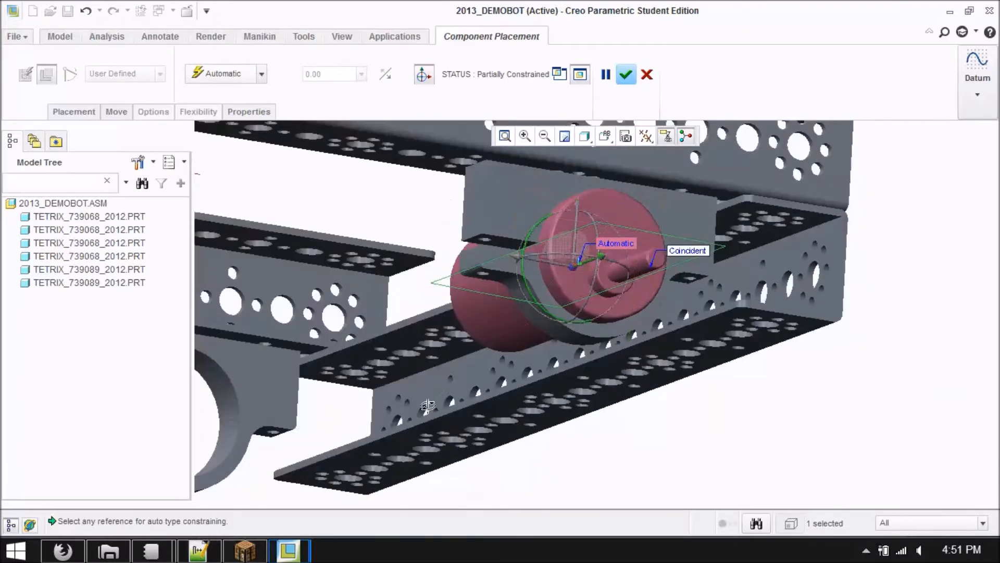
left_click(449, 158)
scroll(659, 415, "up", 5)
middle_click_drag(867, 335, 866, 335)
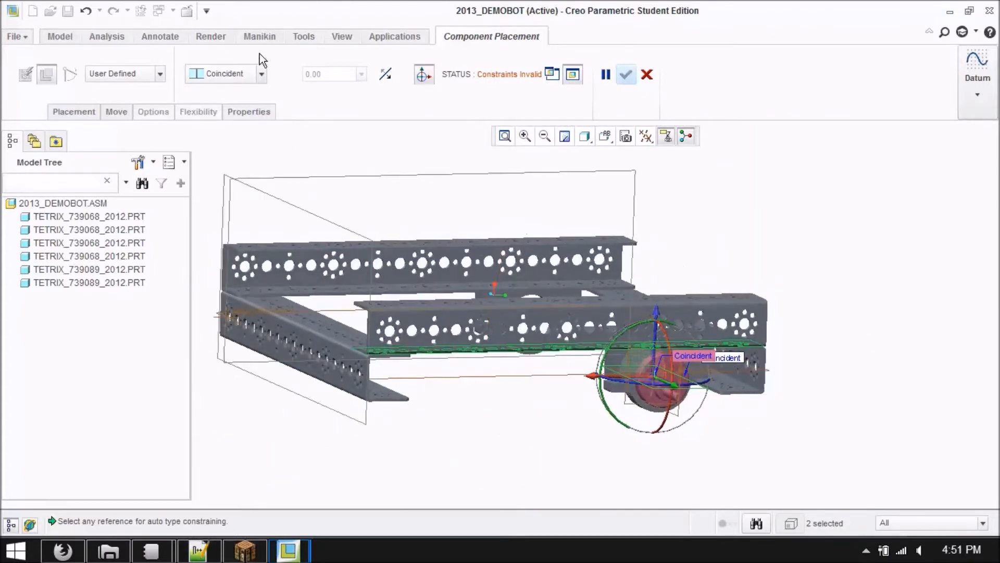
left_click(264, 73)
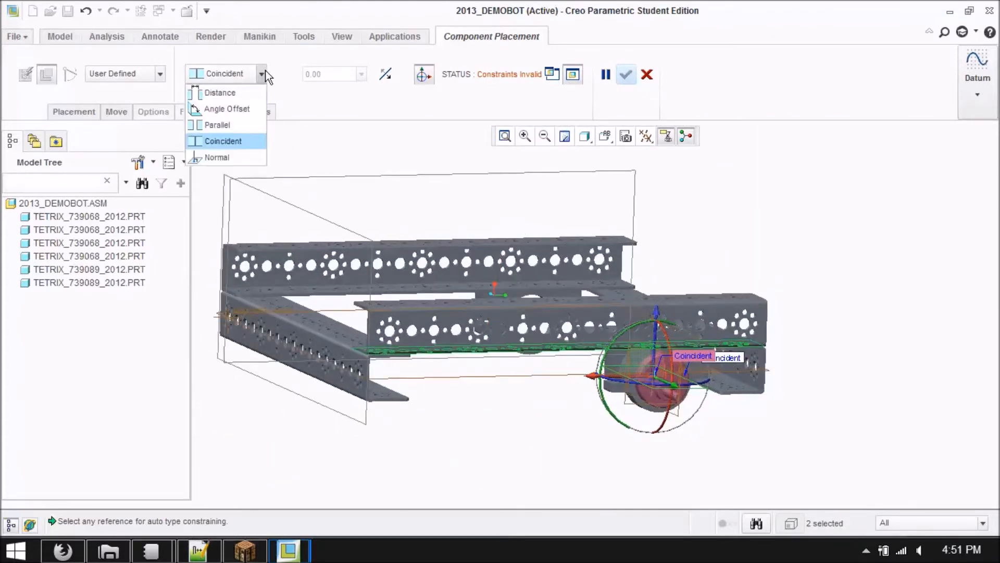
left_click(238, 121)
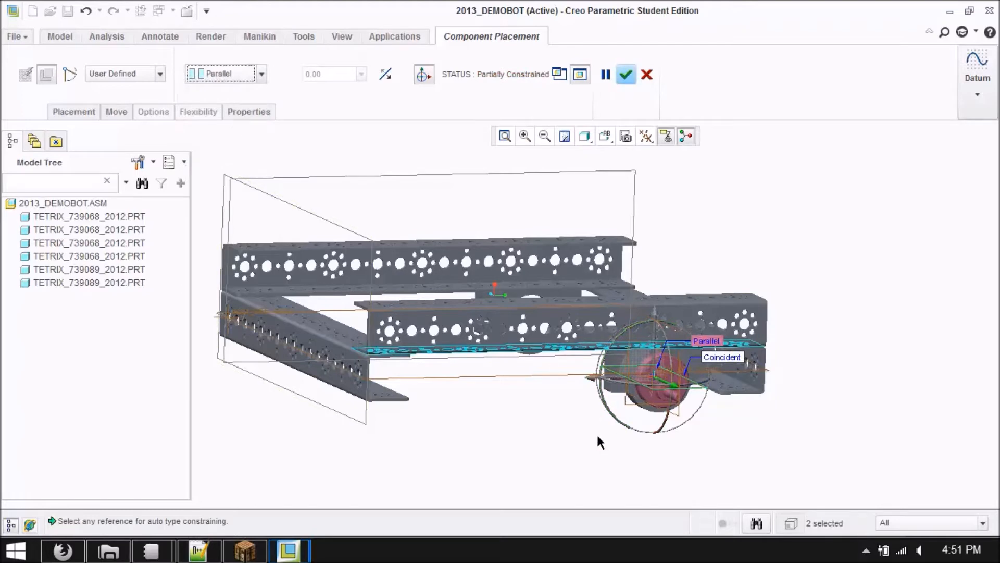
Relate the motor's shaft-end face to the flat side face of the mount with a Distance constraint
scroll(597, 427, "up", 2)
scroll(620, 396, "up", 2)
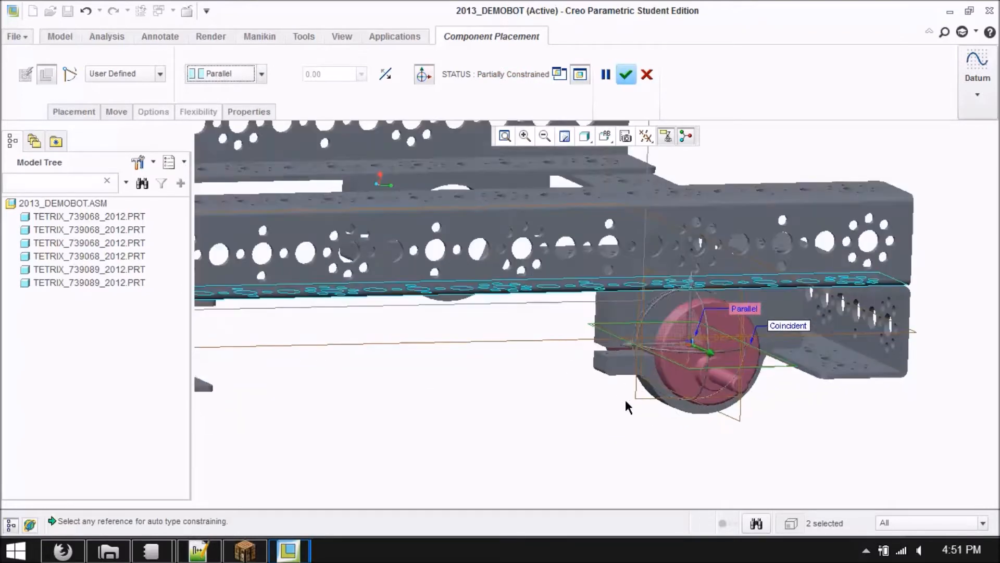
scroll(624, 398, "up", 1)
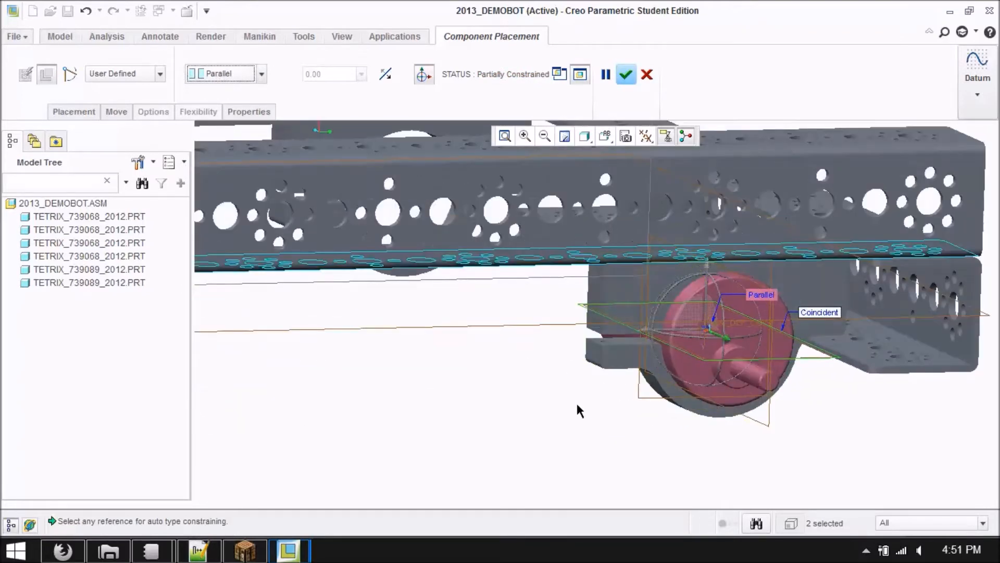
left_click(721, 389)
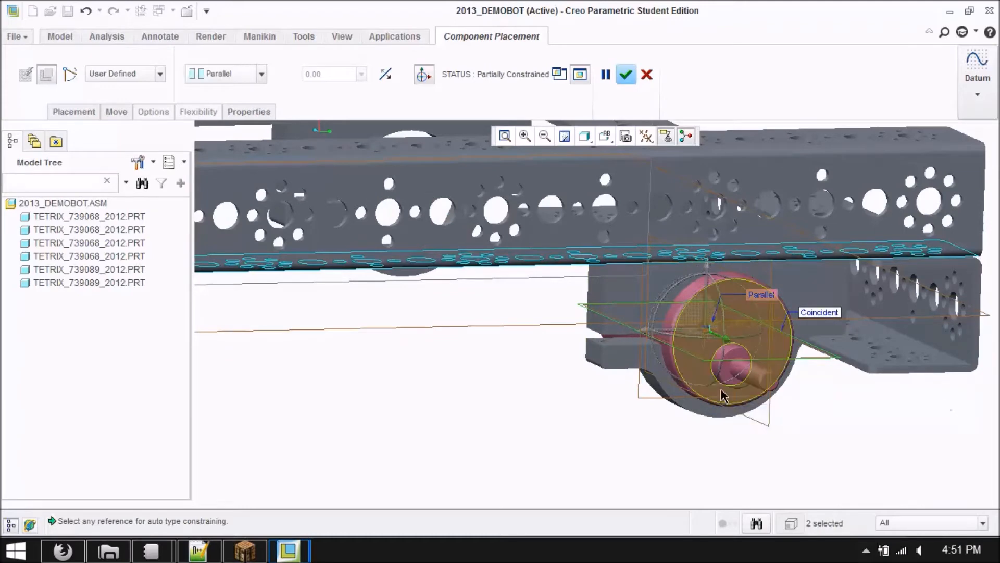
left_click(619, 294)
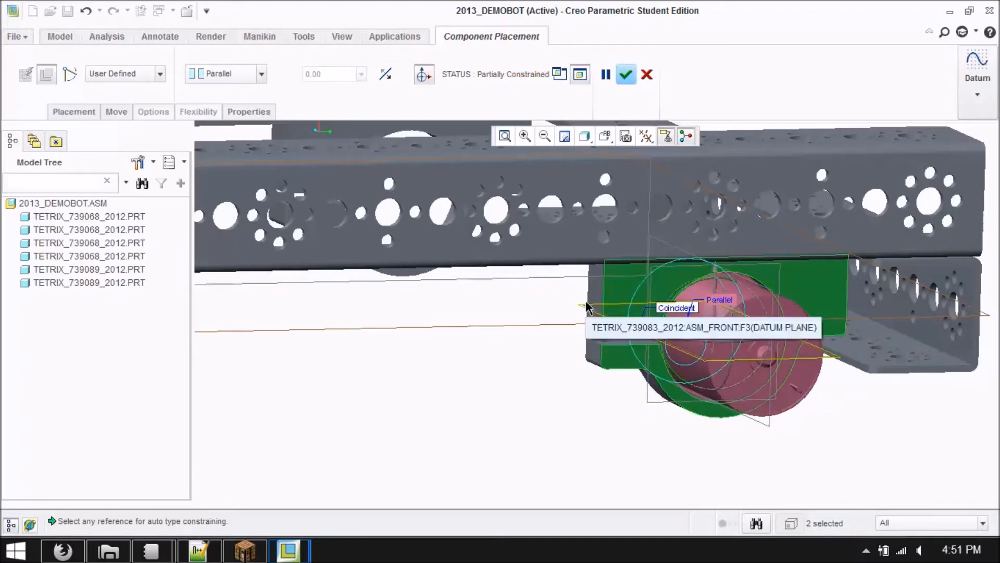
mouse_move(500, 415)
middle_mouse_down()
mouse_move(523, 404)
mouse_move(502, 411)
middle_mouse_up()
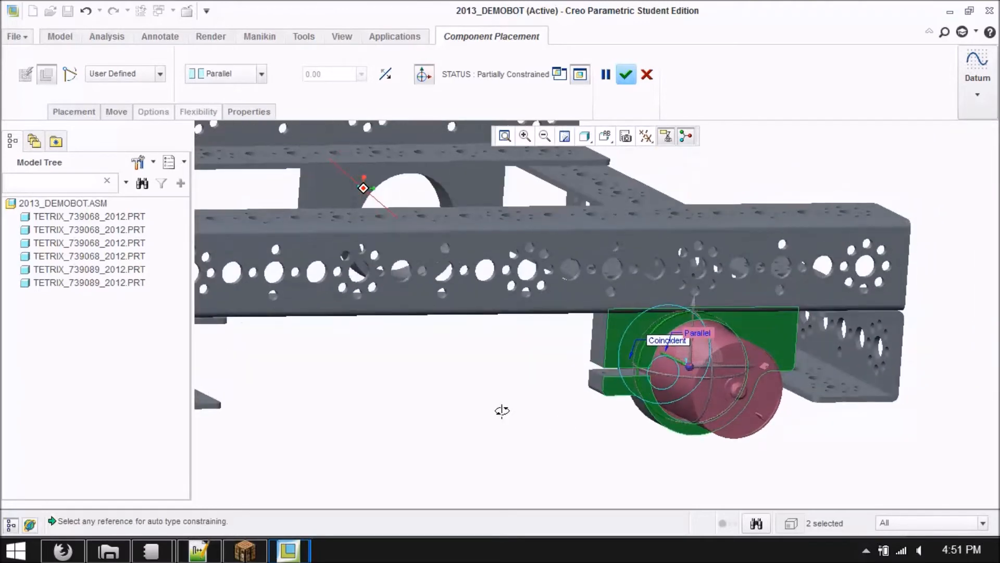
left_click(243, 74)
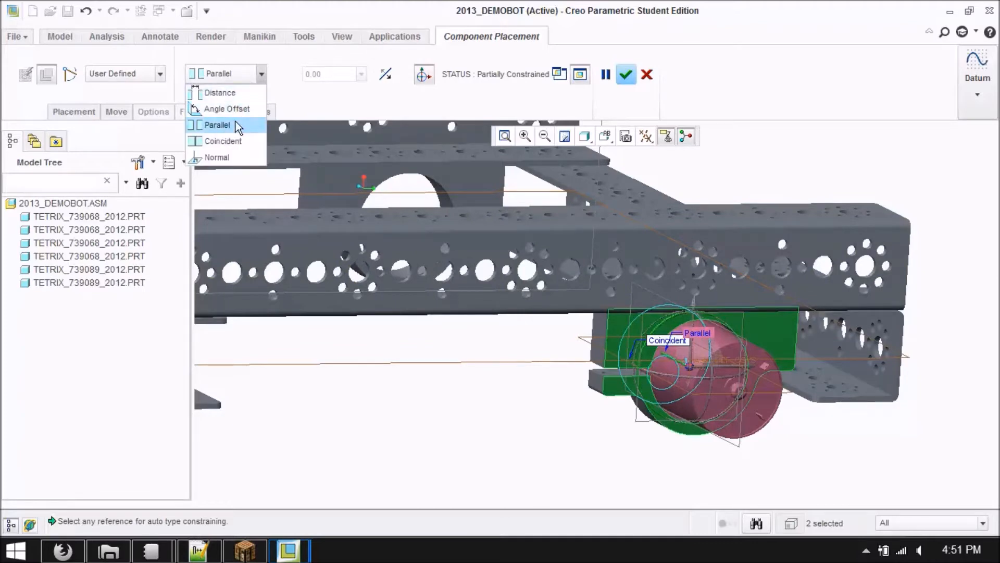
left_click(221, 92)
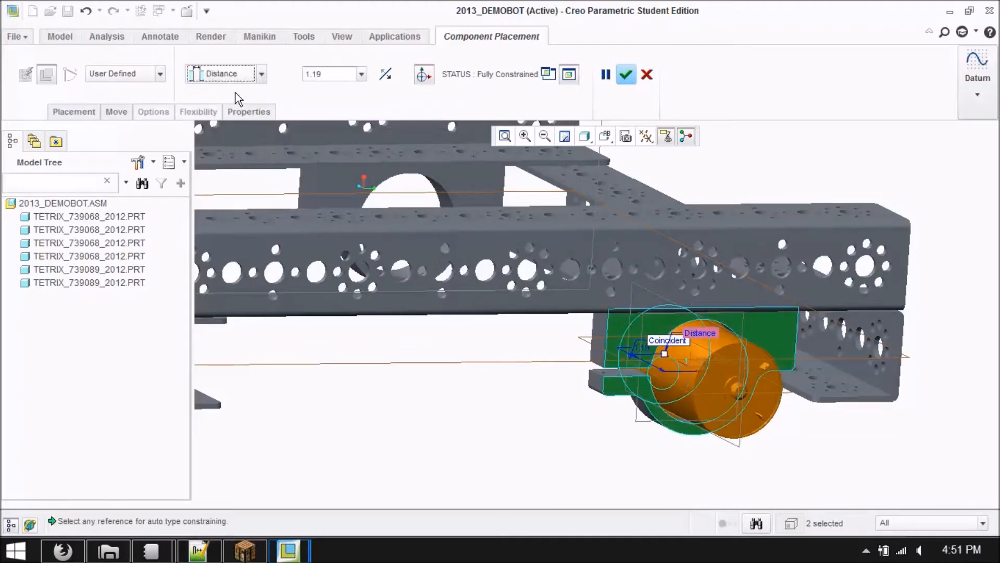
Reverse the orientation of the Distance constraint so the motor's output shaft points outward from the frame
left_click(386, 76)
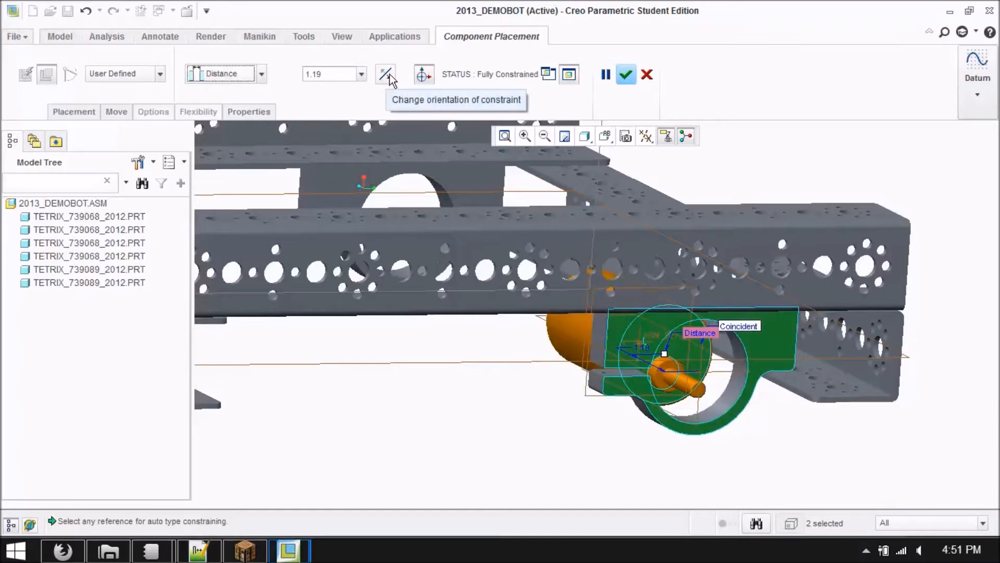
left_click(386, 76)
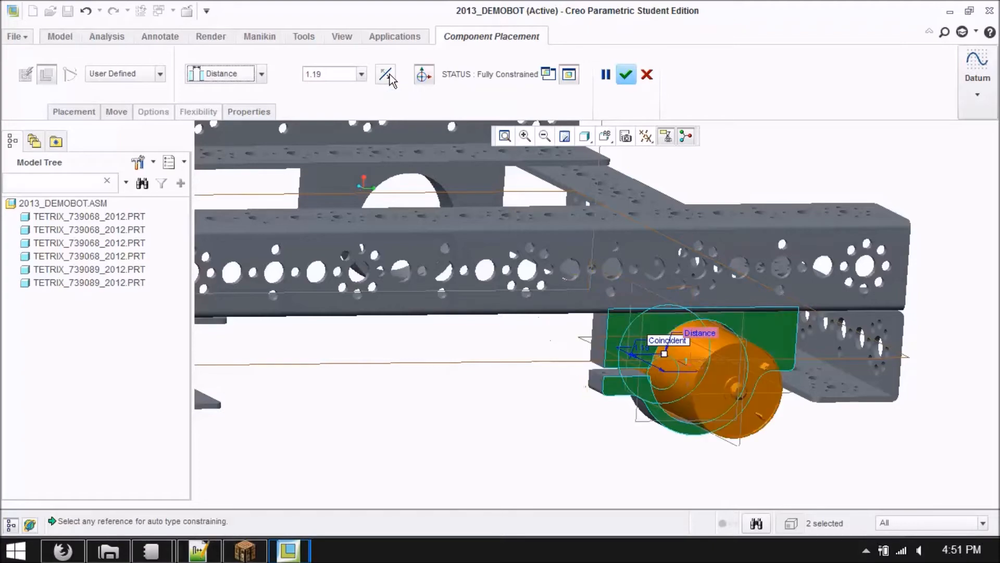
middle_click_drag(467, 397, 442, 269)
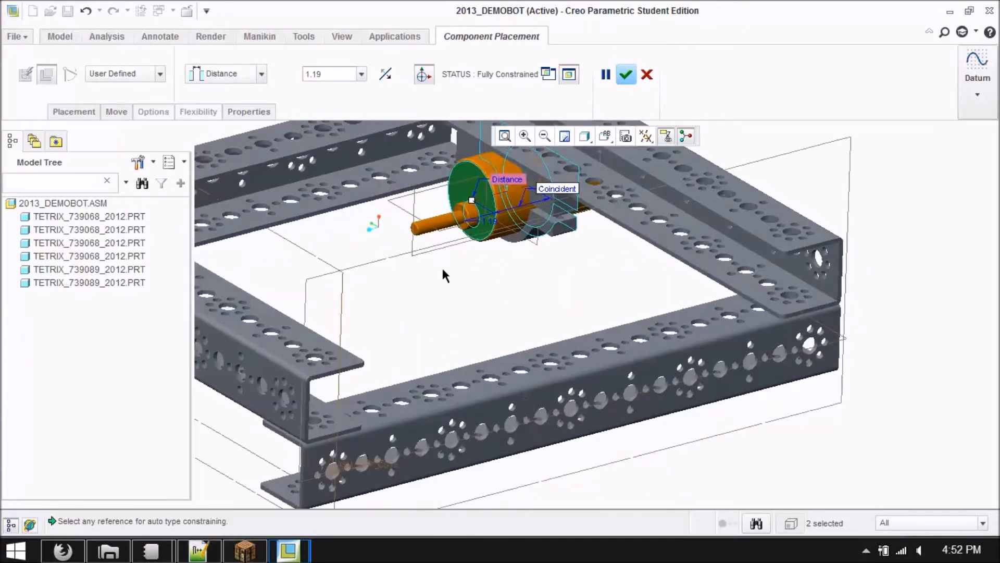
left_click(386, 76)
Set the distance between the motor's end face and the mount face to 0.50 and accept the placement
middle_click_drag(567, 295, 514, 292)
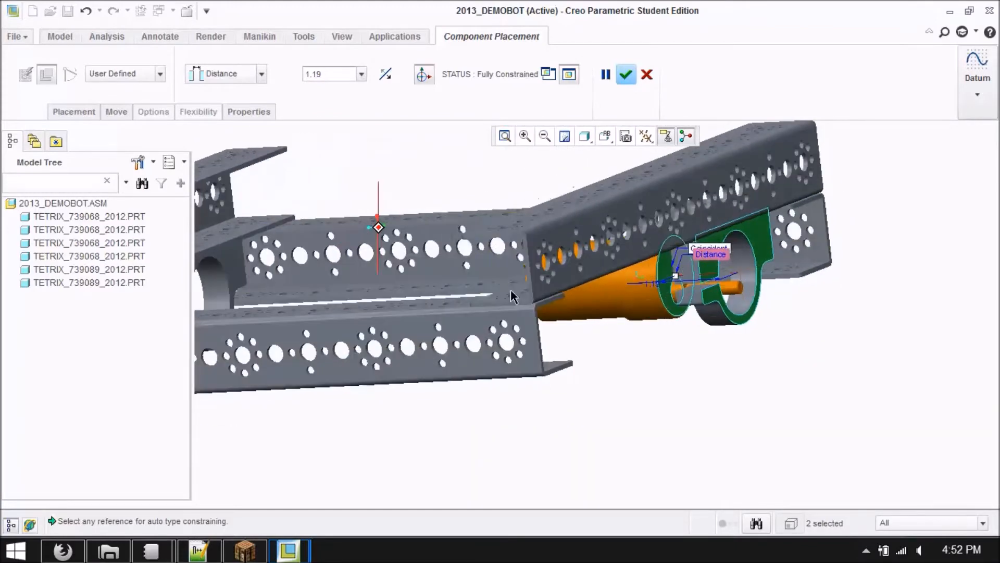
scroll(651, 291, "up", 2)
scroll(752, 245, "up", 2)
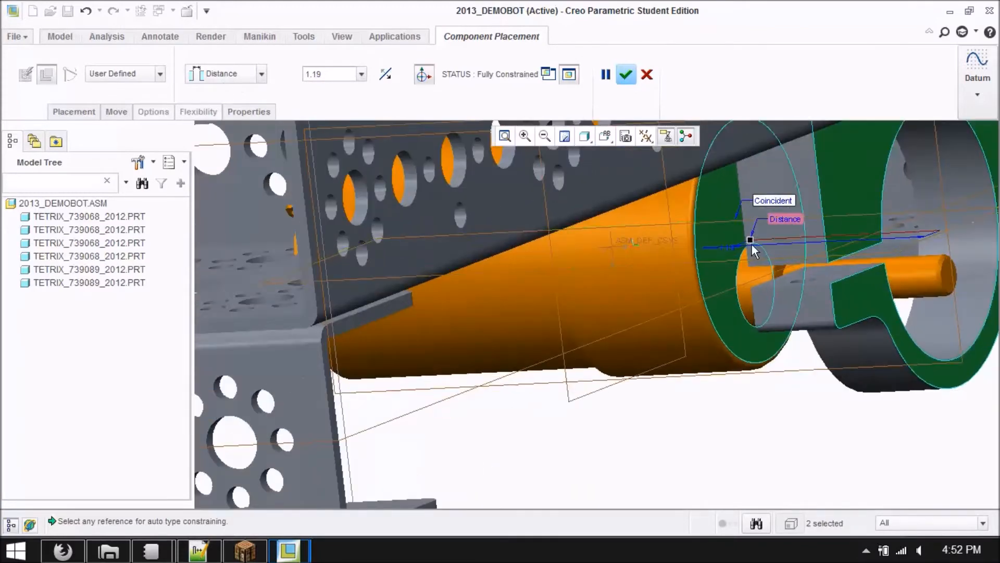
scroll(740, 245, "up", 2)
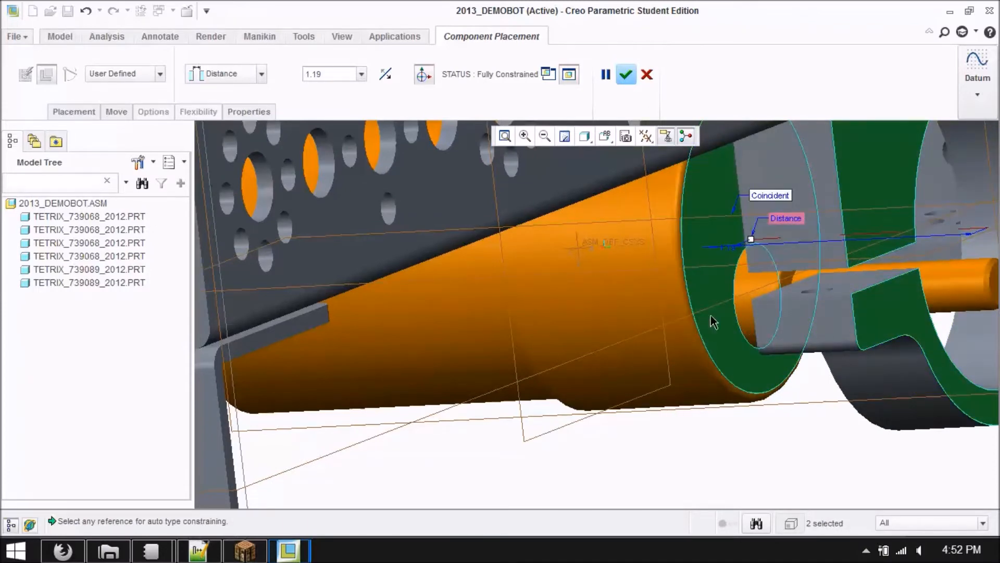
double_click(734, 246)
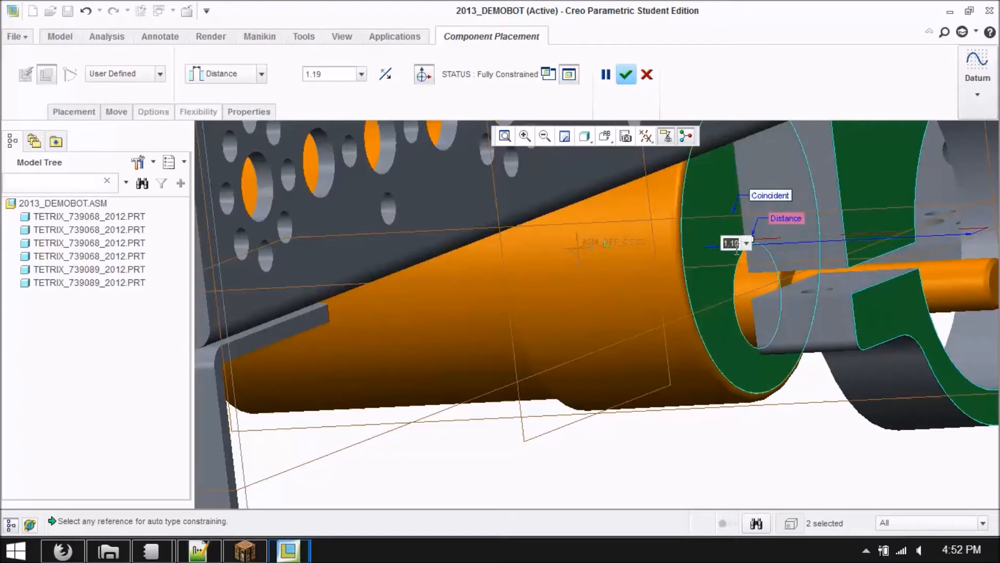
key("BackSpace")
key("Return")
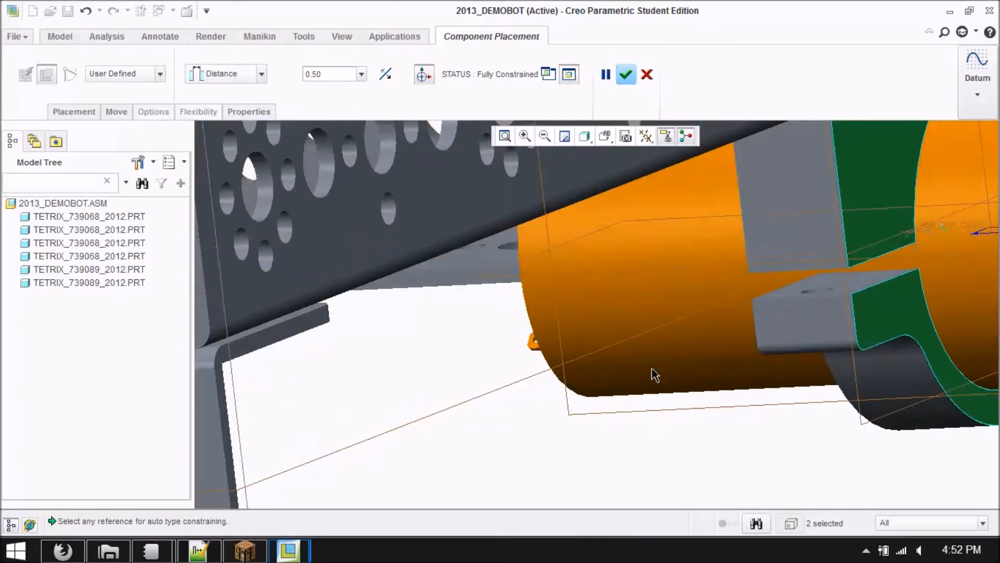
scroll(655, 373, "down", 5)
left_click(626, 74)
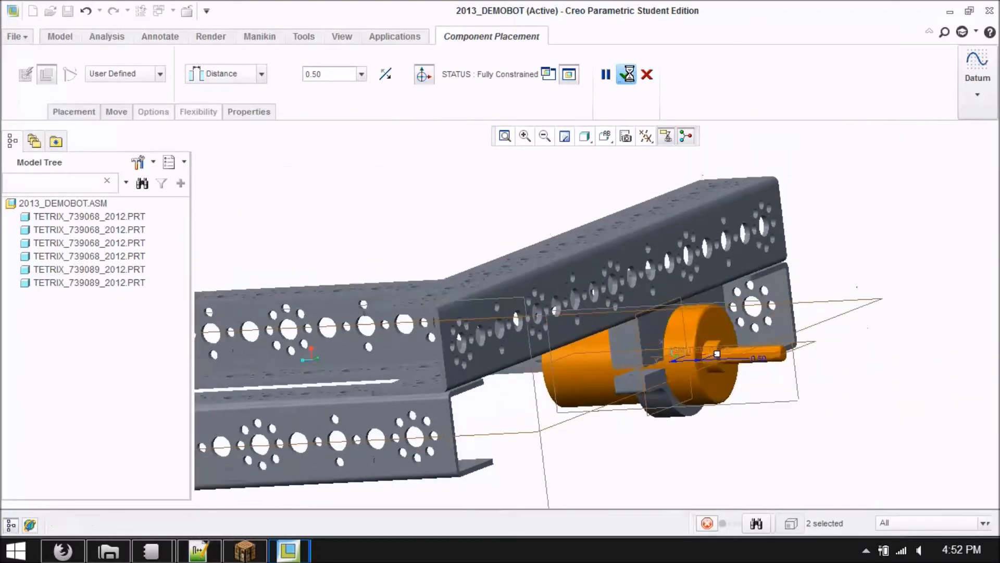
Clear the selection and examine the placed motor's fit in its mount and its shaft position relative to the frame
middle_click_drag(888, 420, 856, 412)
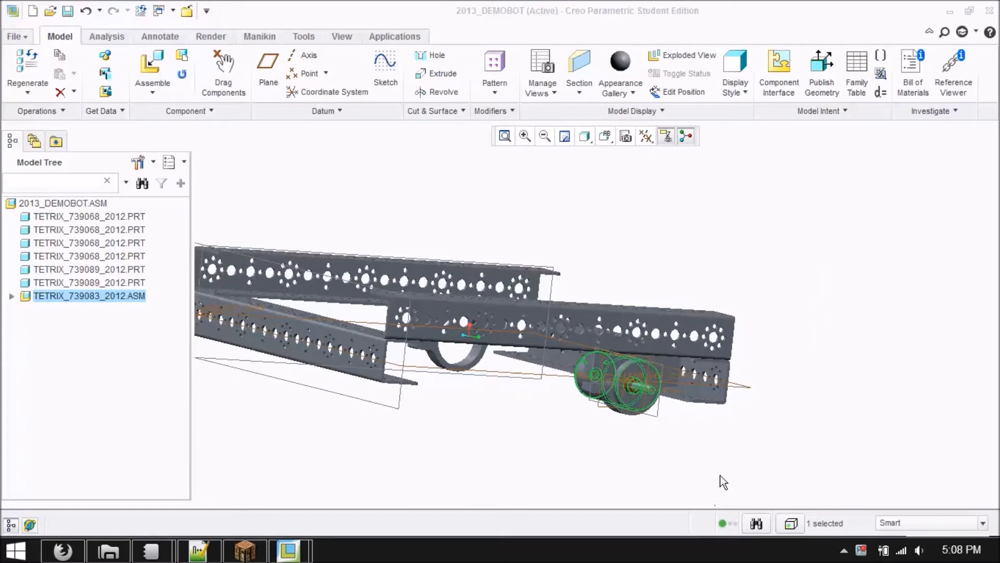
left_click(722, 481)
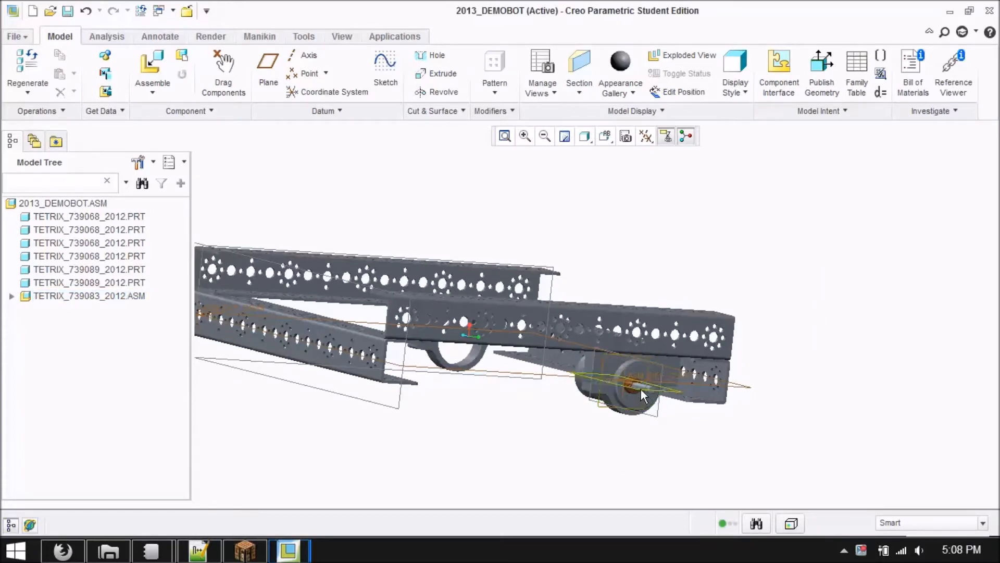
scroll(674, 448, "down", 3)
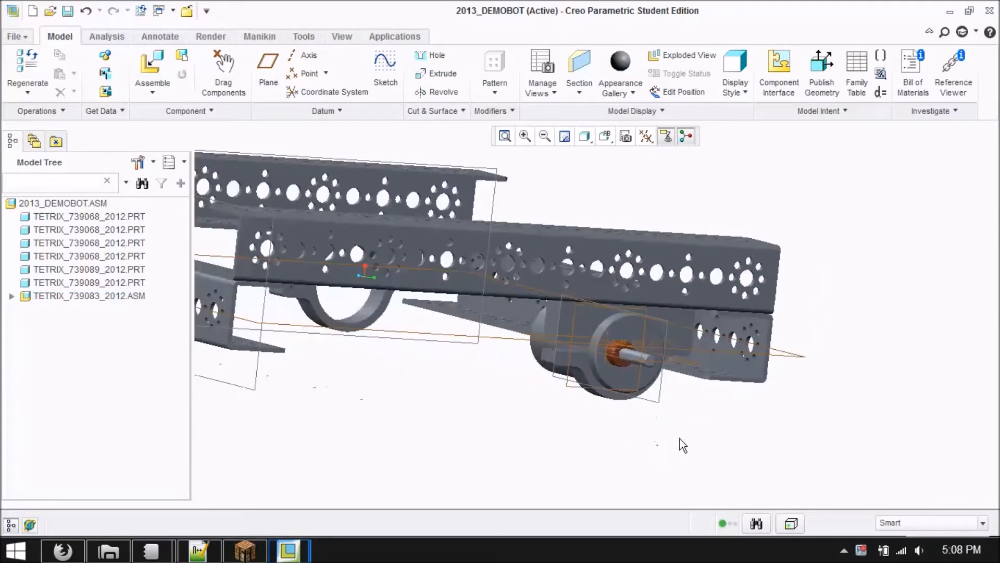
middle_click_drag(664, 460, 821, 420)
scroll(669, 375, "up", 3)
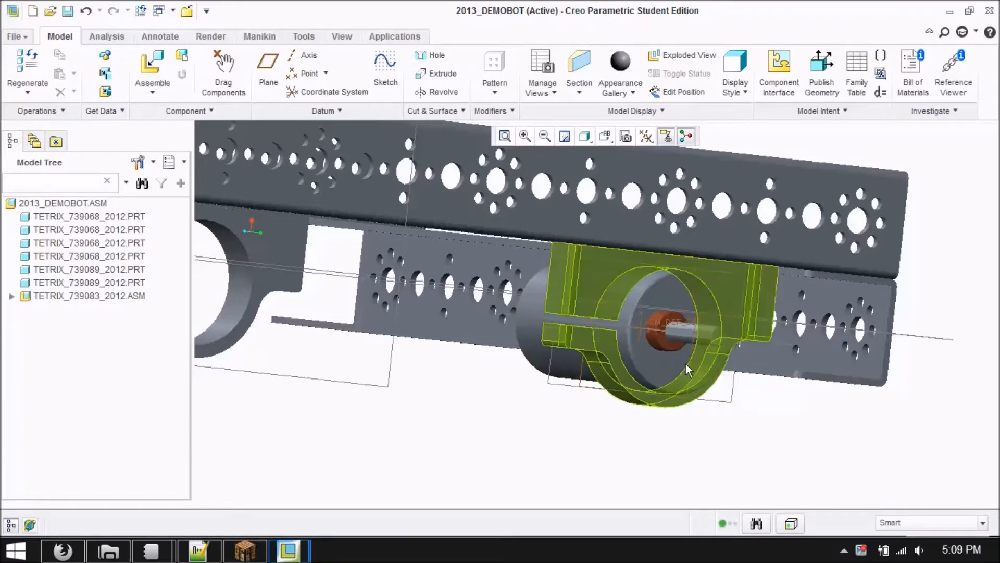
scroll(631, 462, "down", 4)
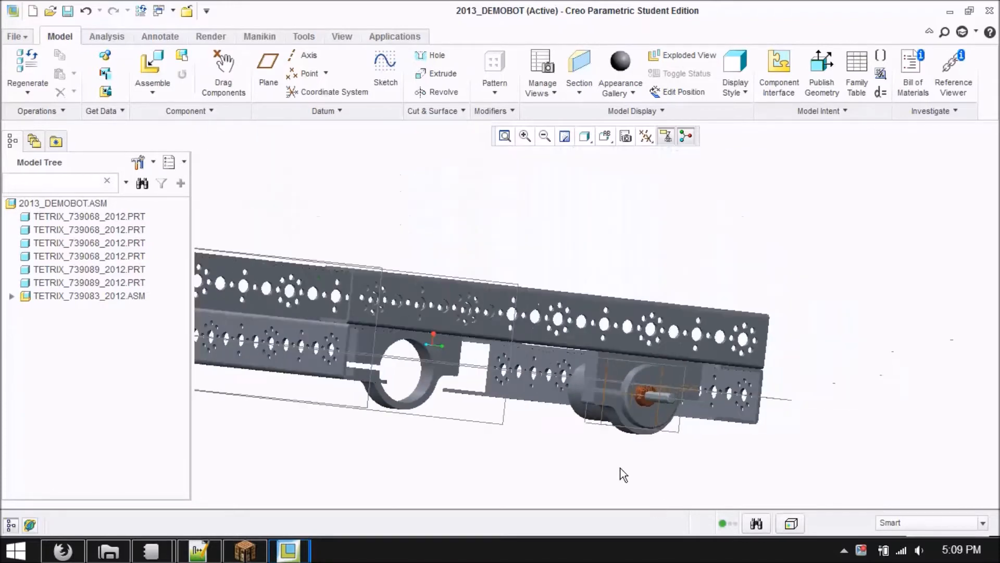
scroll(828, 380, "down", 5)
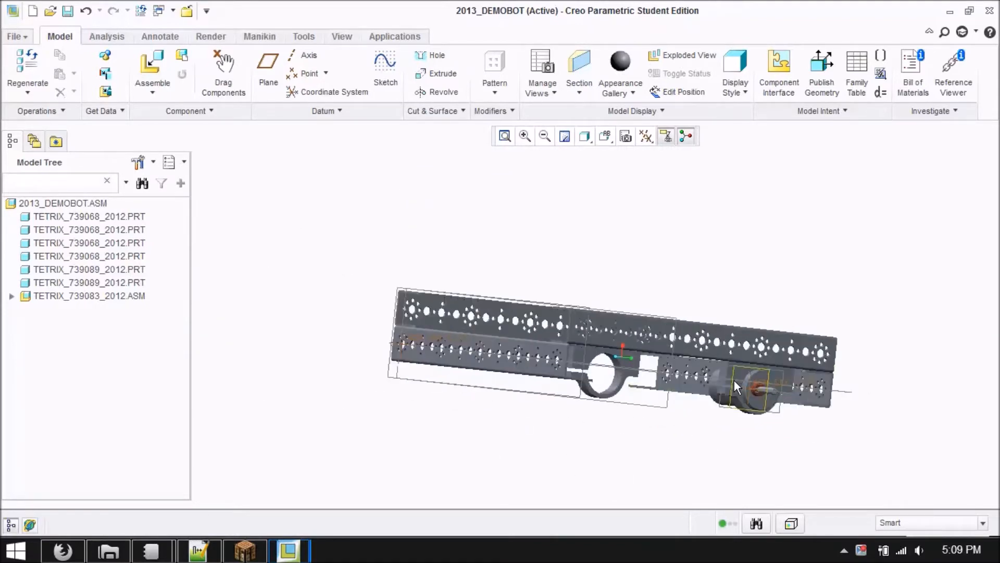
scroll(734, 380, "up", 5)
mouse_move(693, 448)
middle_mouse_down()
mouse_move(634, 444)
mouse_move(689, 446)
middle_mouse_up()
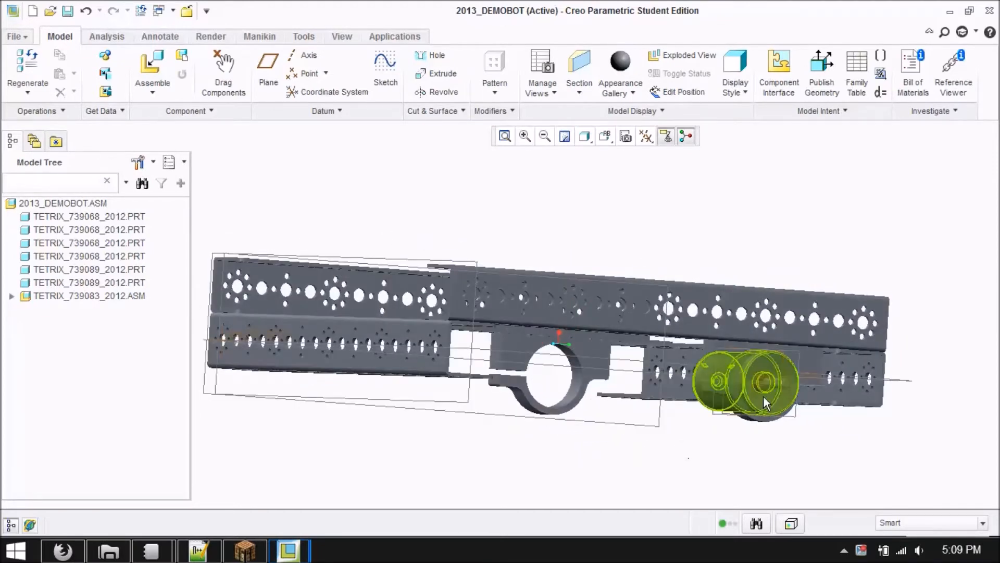
scroll(766, 395, "up", 3)
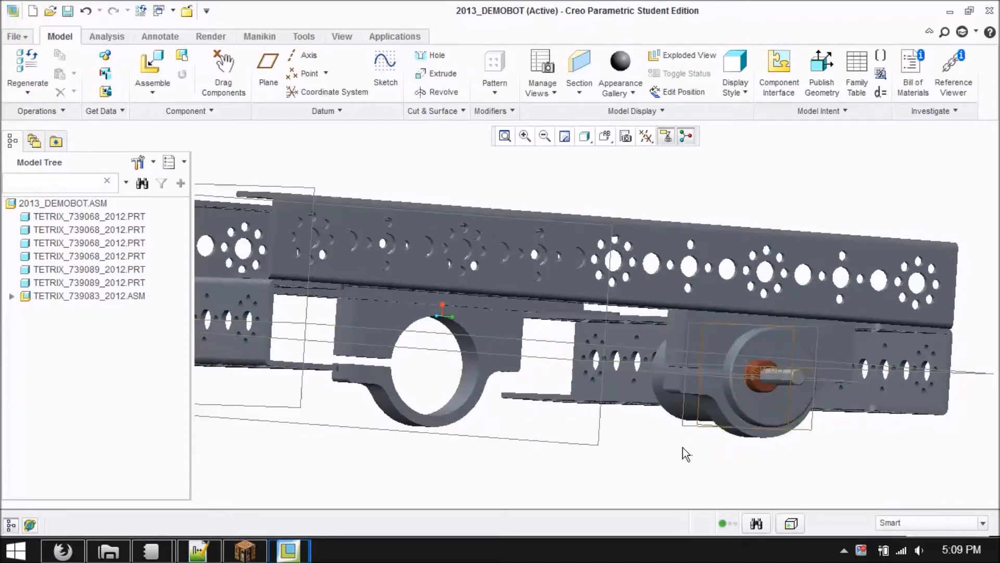
scroll(682, 447, "down", 1)
scroll(682, 447, "down", 1)
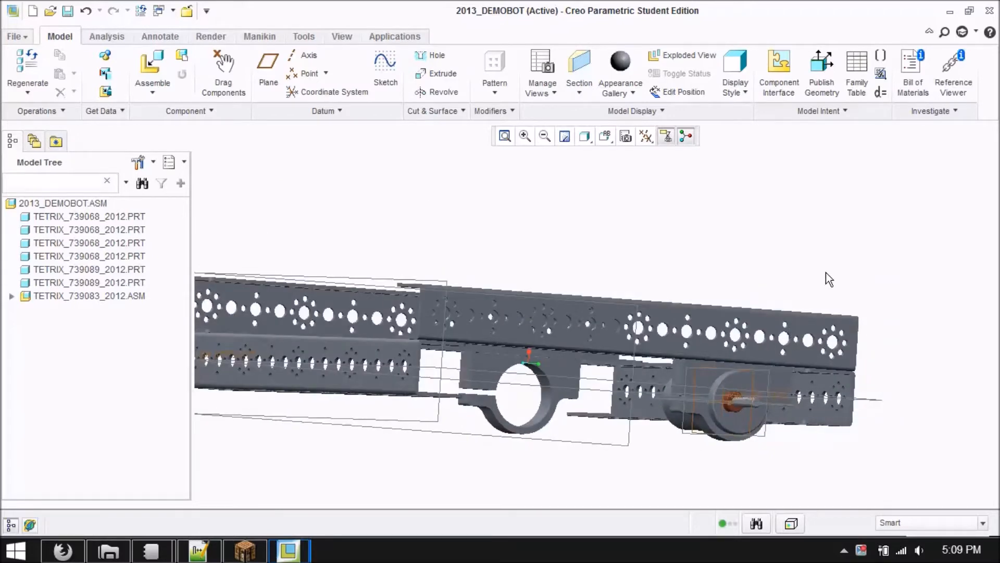
scroll(824, 286, "down", 2)
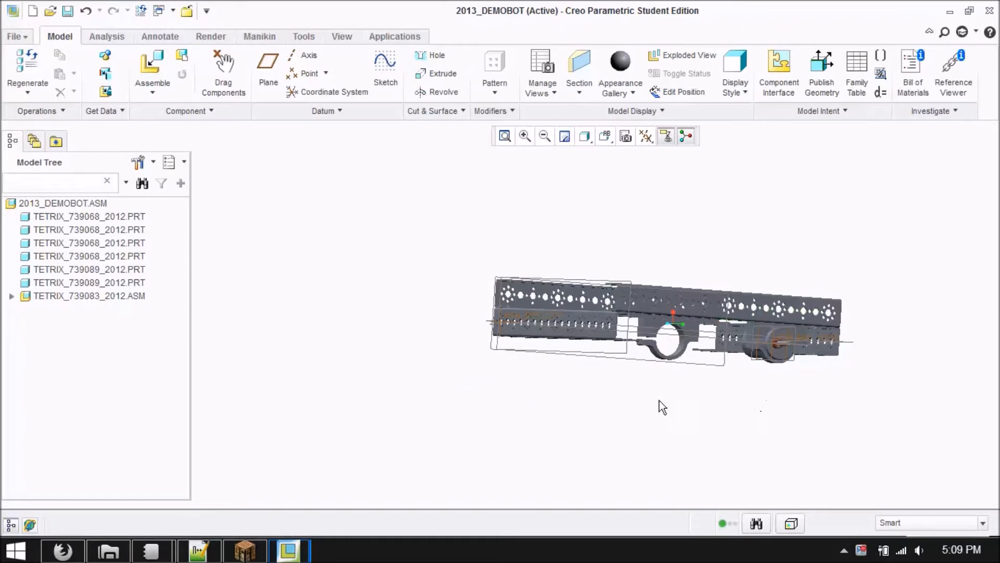
mouse_move(782, 396)
middle_mouse_down()
mouse_move(660, 389)
mouse_move(772, 395)
middle_mouse_up()
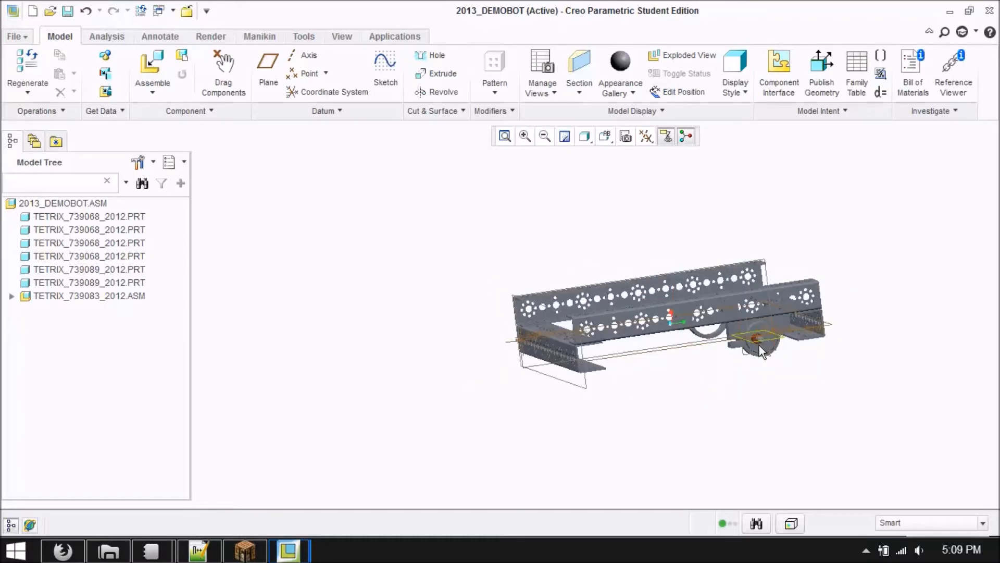
scroll(759, 342, "up", 2)
scroll(773, 337, "up", 2)
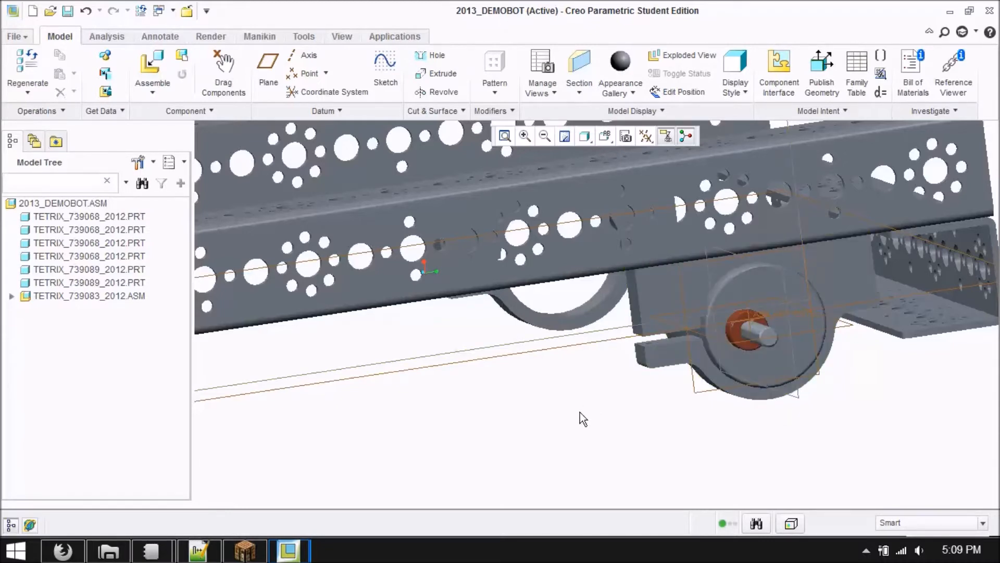
scroll(580, 412, "down", 3)
scroll(483, 449, "down", 1)
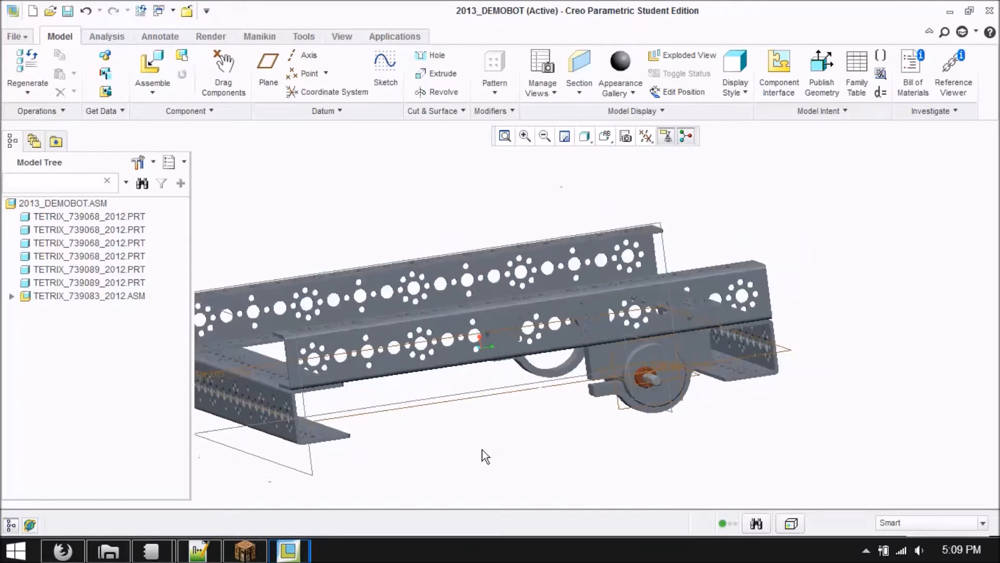
Insert a second tetrix_739083_2012.asm motor into the robot assembly
middle_click_drag(482, 448, 644, 443)
left_click(153, 65)
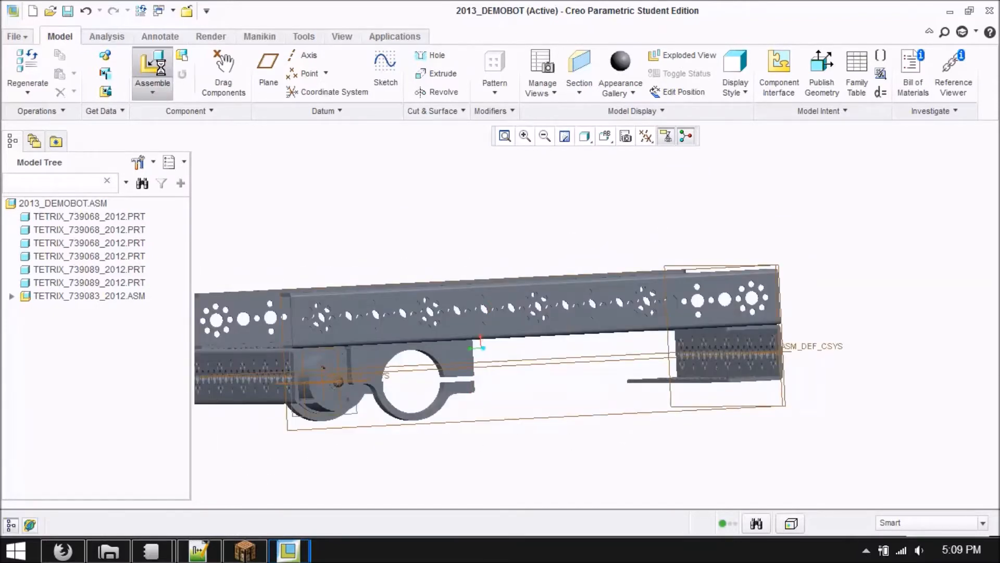
left_click(549, 307)
left_click(644, 455)
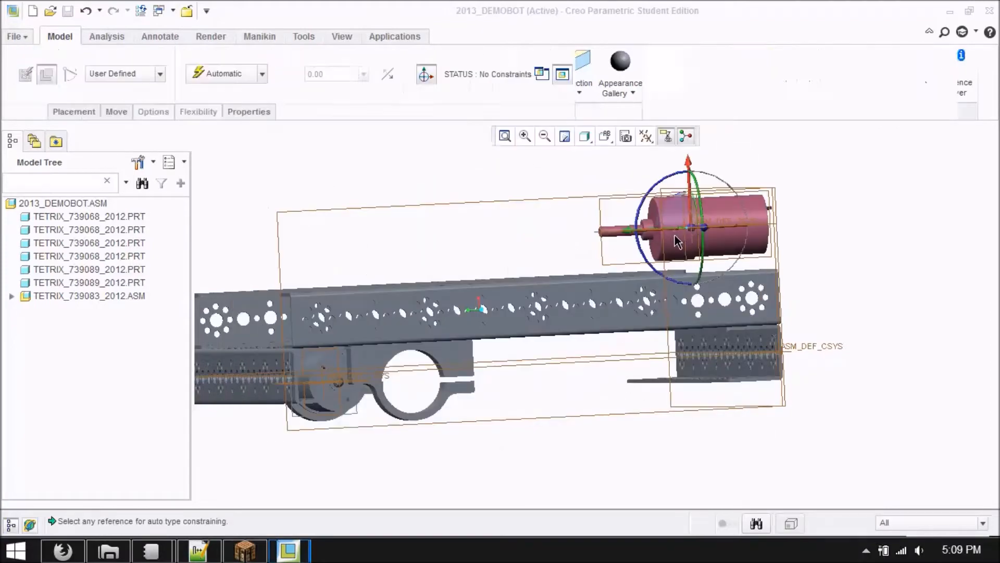
Make the new motor's cylindrical surface coincident with the ring bore of the empty motor mount
mouse_move(541, 445)
middle_mouse_down()
mouse_move(687, 451)
mouse_move(586, 436)
mouse_move(612, 303)
mouse_move(770, 183)
mouse_move(562, 292)
mouse_move(555, 440)
middle_mouse_up()
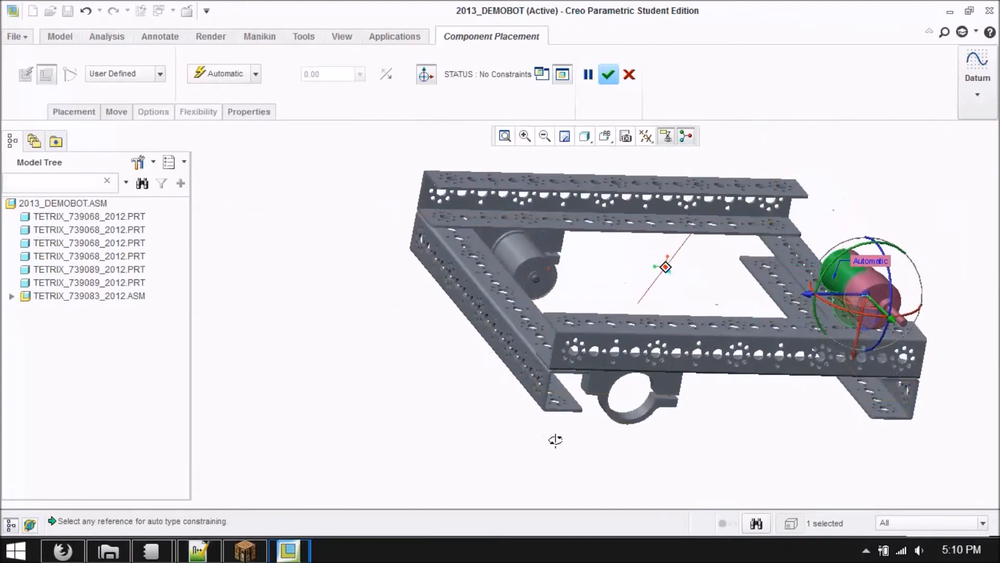
left_click(91, 11)
scroll(867, 284, "down", 4)
left_click(866, 283)
scroll(867, 276, "up", 4)
scroll(625, 412, "down", 3)
left_click(597, 399)
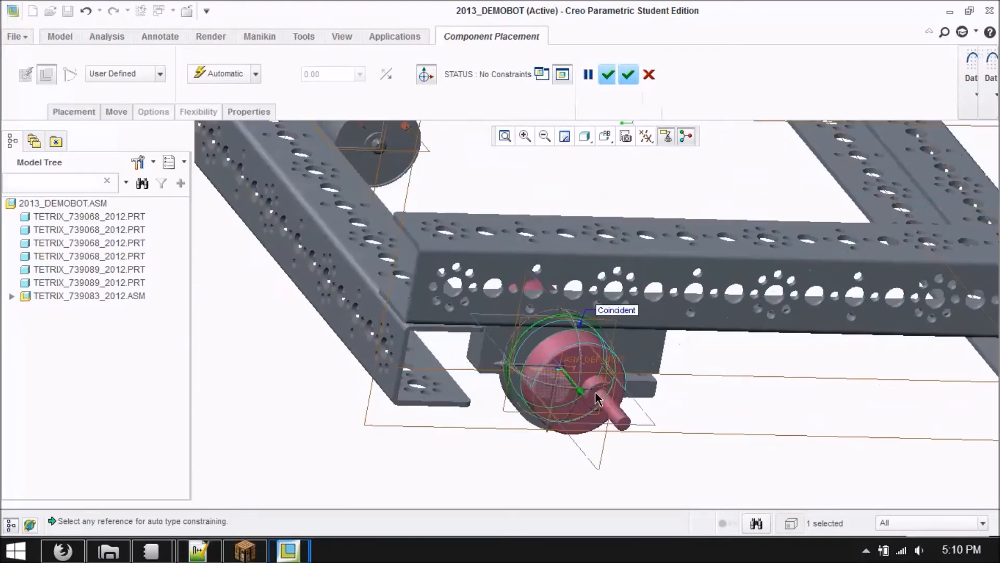
Relate the motor's shaft-end face to the mount's flat side face with a Distance constraint and accept the placement
left_click(576, 380)
left_click(645, 353)
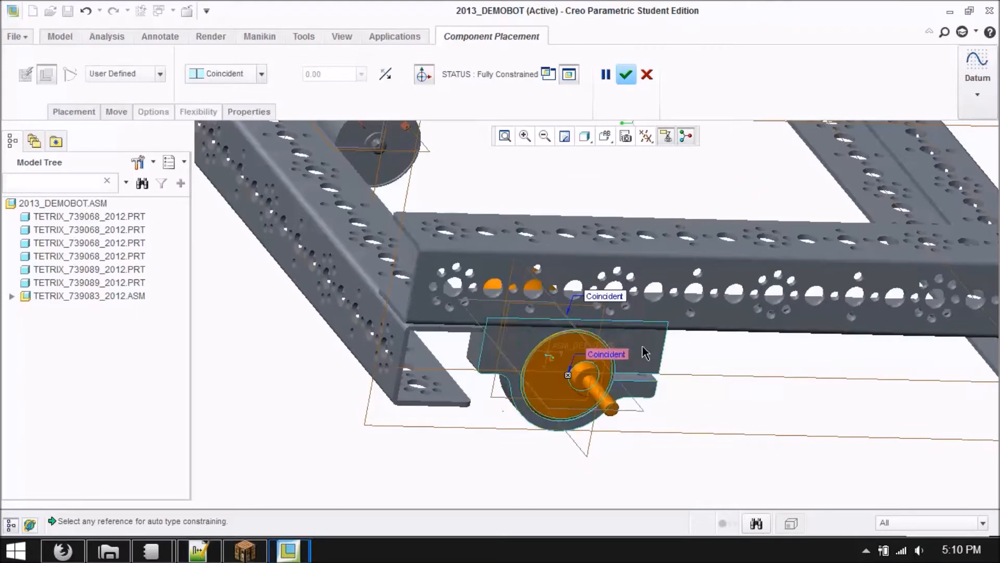
left_click(264, 74)
left_click(221, 100)
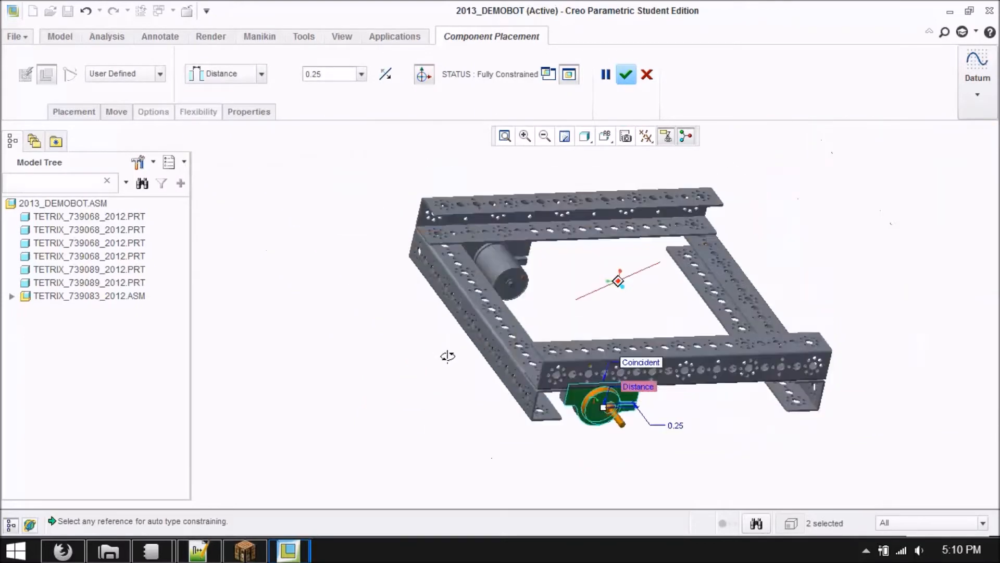
middle_click_drag(447, 353, 284, 362)
middle_click(275, 351)
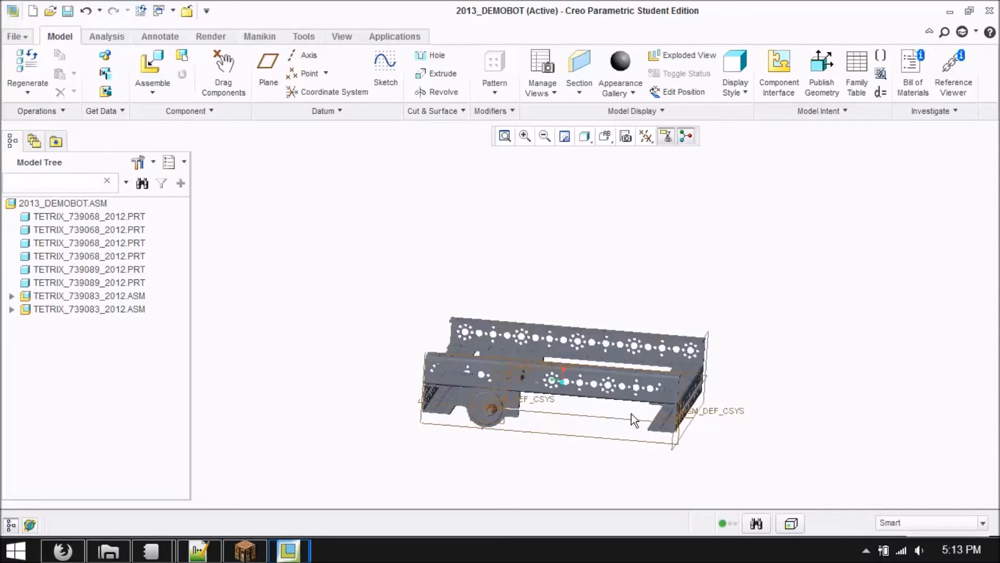
Insert the short channel tetrix_739065_2012.prt from the Tetrix_Kit_FTC folder
scroll(632, 417, "down", 3)
left_click(156, 62)
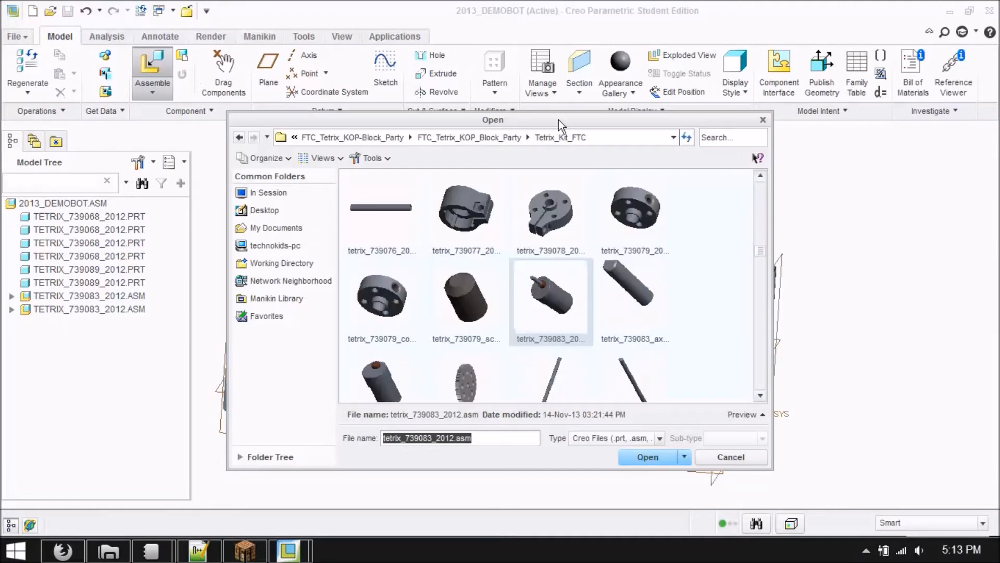
scroll(760, 399, "down", 10)
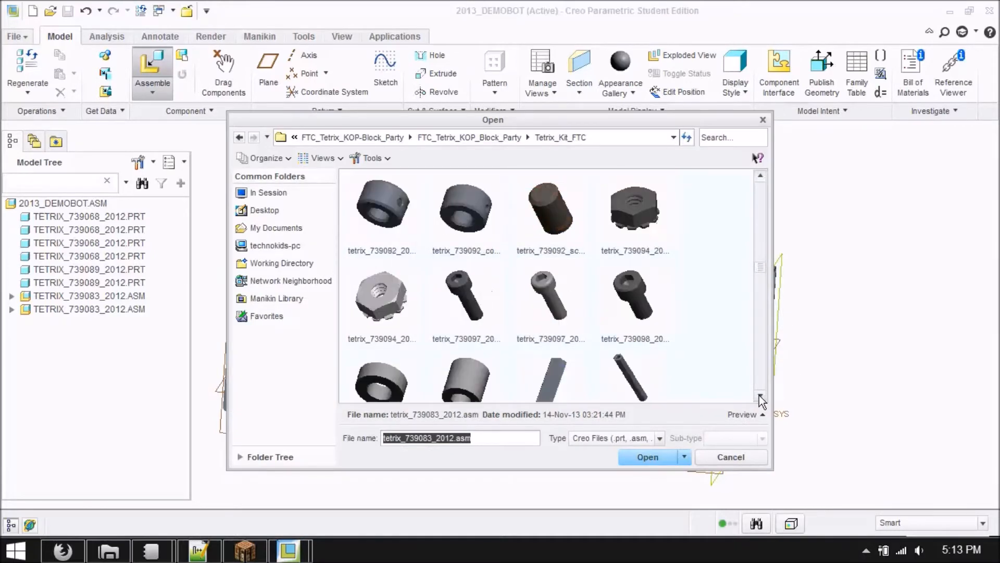
left_click_drag(765, 283, 764, 236)
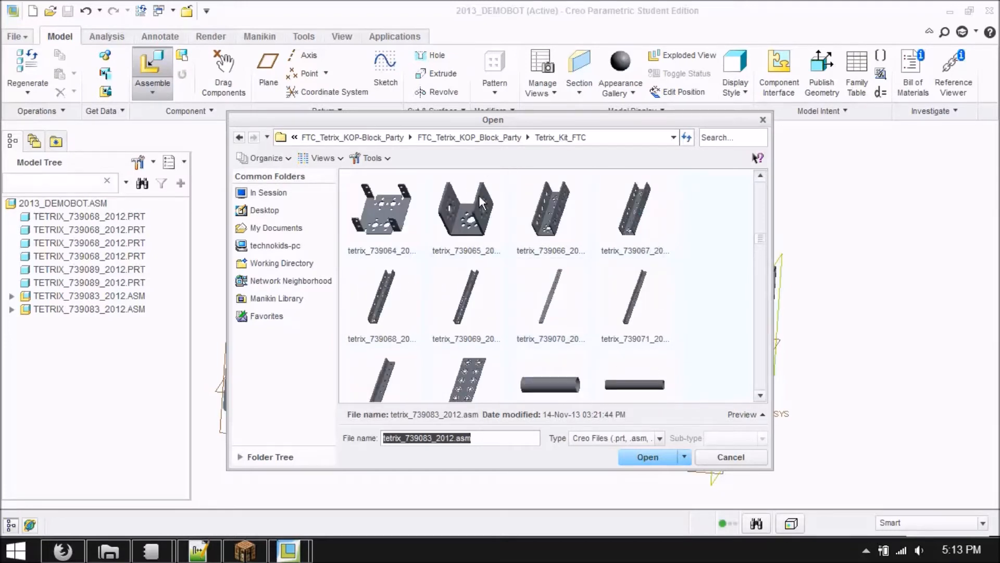
left_click(648, 457)
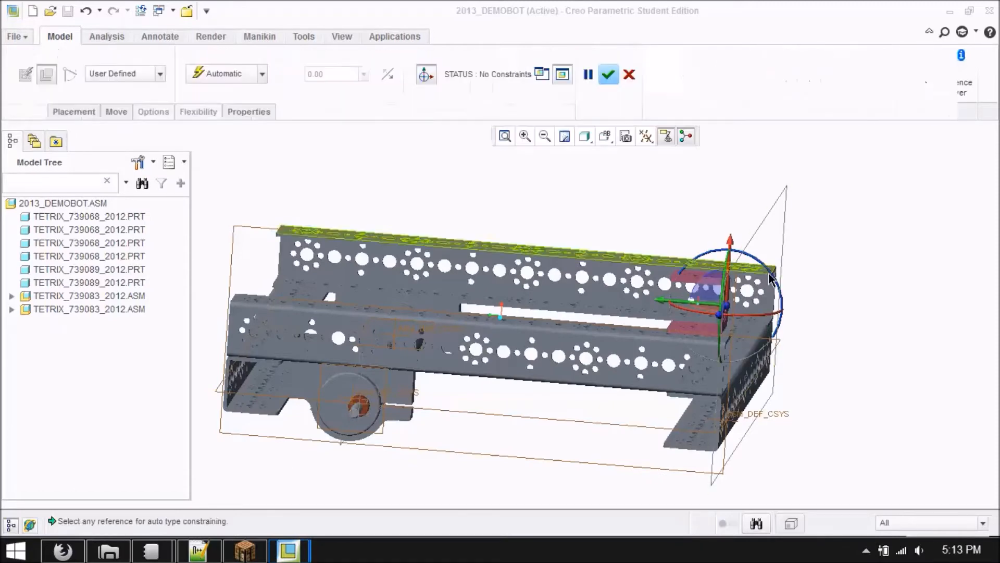
Move the short channel to the frame corner beside the motor rail and make one of its small holes coincident with a rail hole
left_click_drag(777, 282, 710, 314)
middle_click_drag(901, 283, 896, 305)
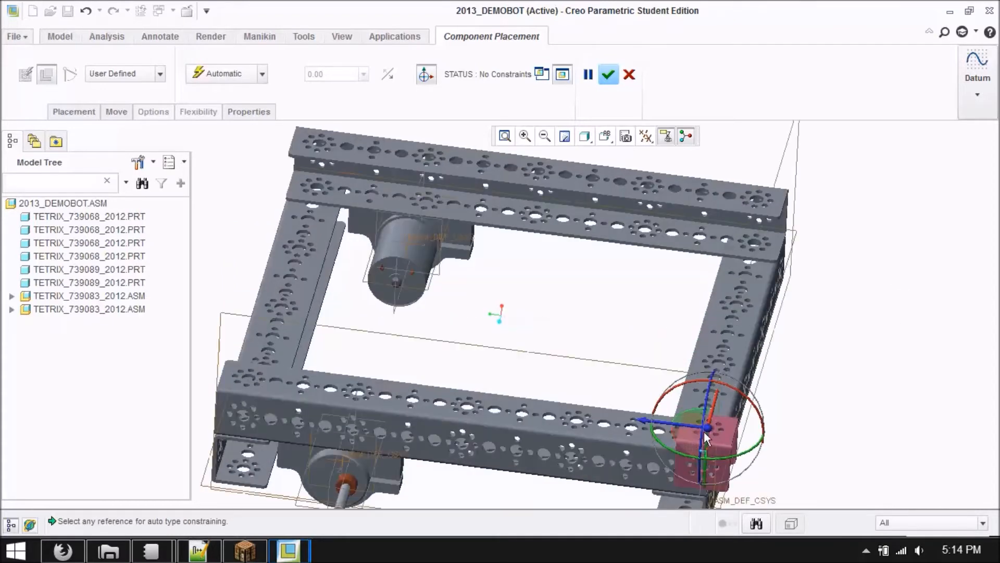
scroll(703, 431, "down", 5)
left_click(745, 383)
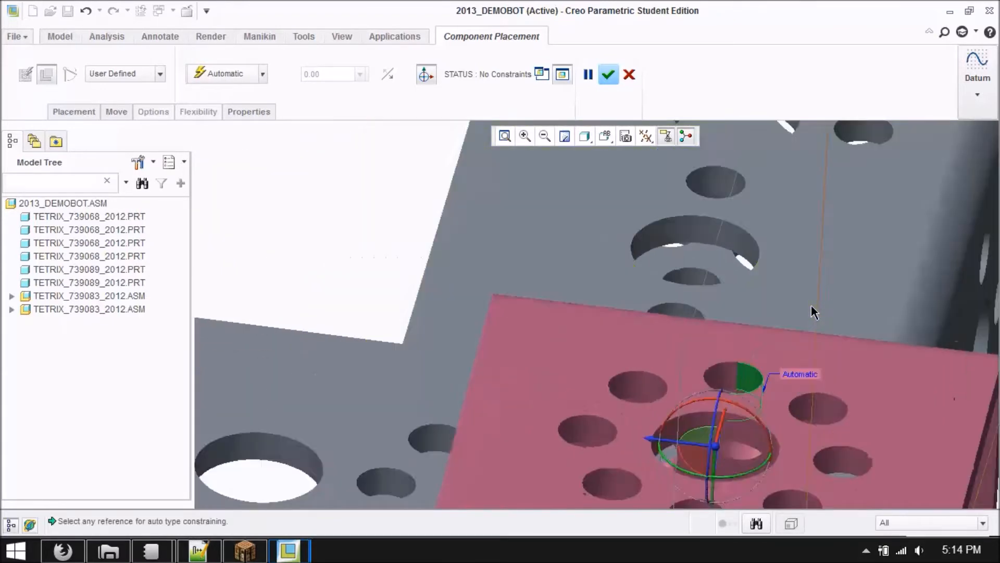
scroll(857, 287, "up", 5)
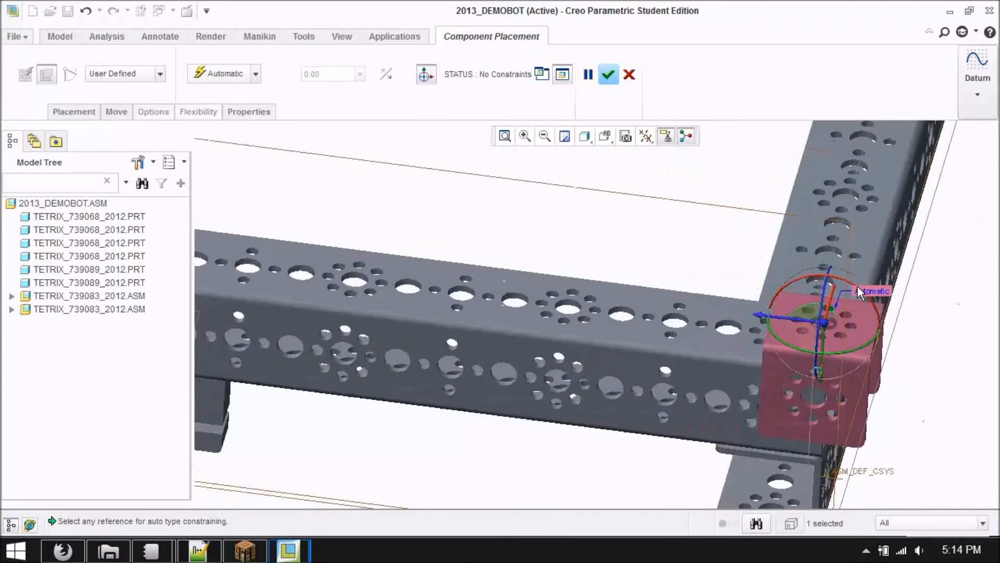
scroll(683, 312, "down", 4)
left_click(683, 301)
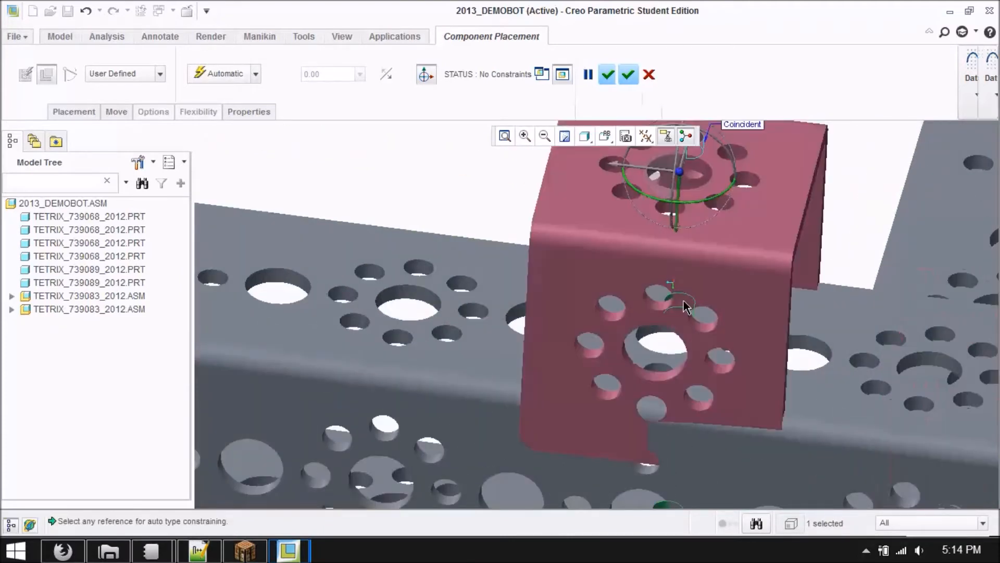
Align a second hole of the short channel with the matching rail hole using an Oriented constraint
scroll(670, 226, "down", 4)
left_click(670, 226)
scroll(672, 229, "up", 5)
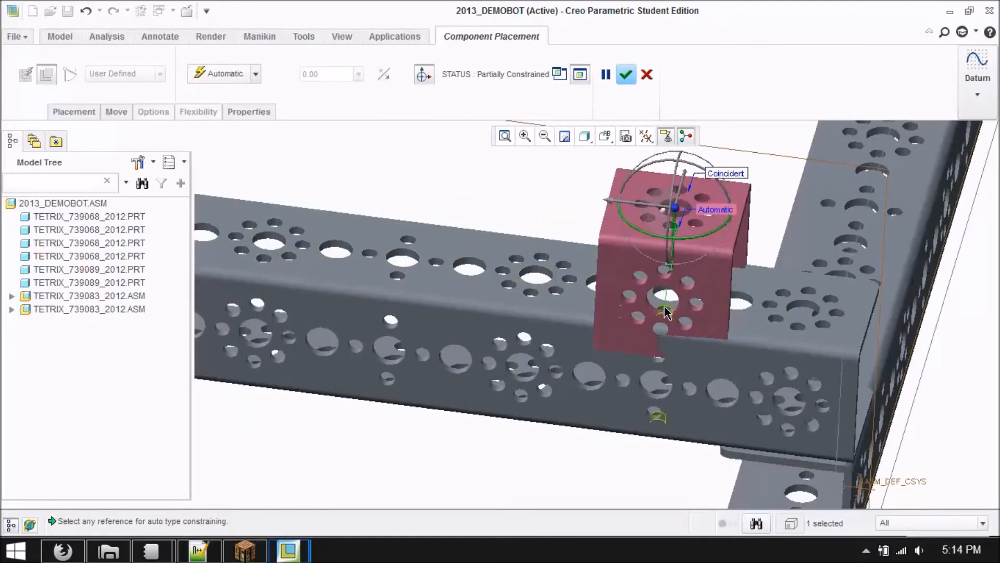
scroll(669, 307, "down", 5)
left_click(666, 313)
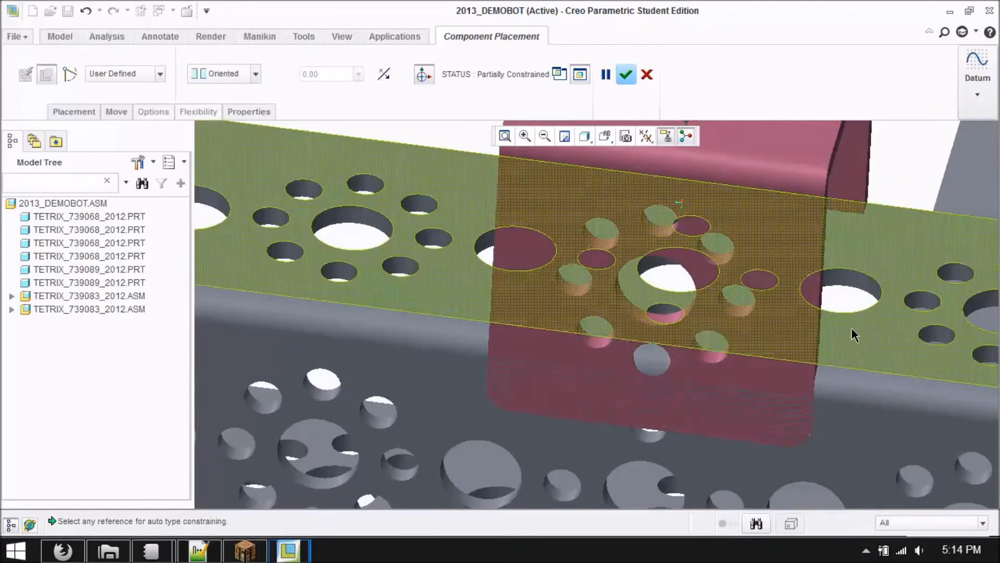
scroll(864, 341, "up", 5)
left_click(863, 342)
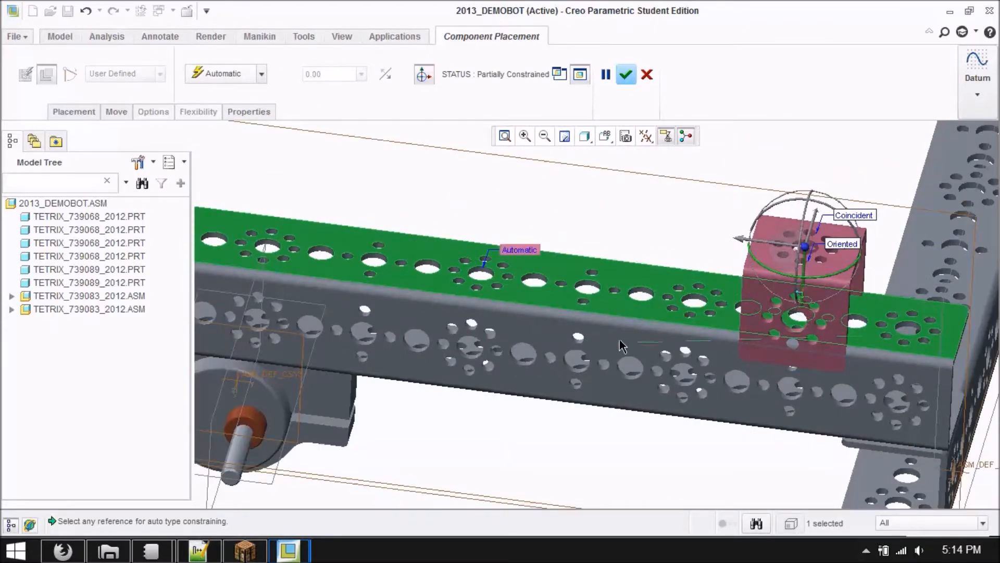
left_click(86, 10)
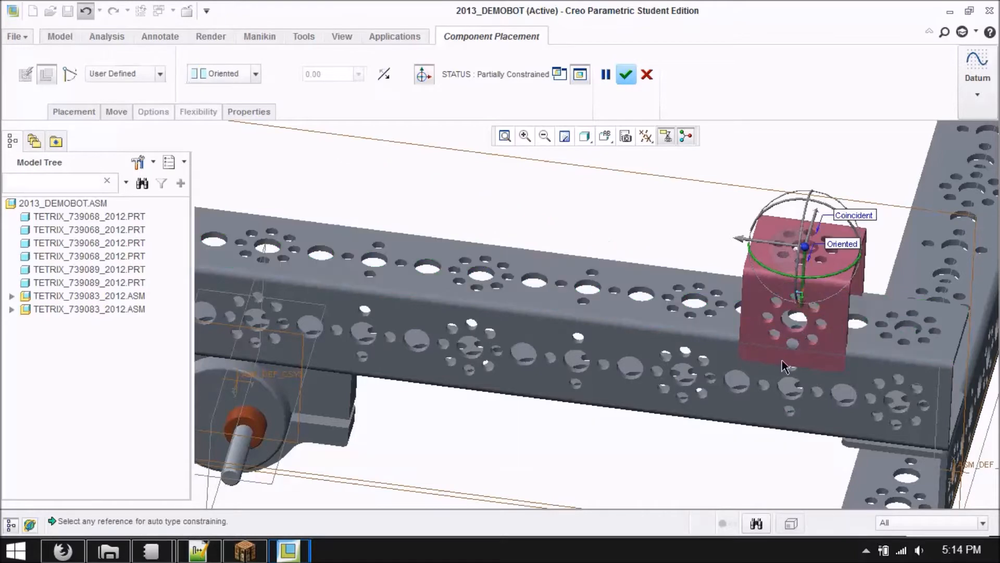
Make the short channel's top face coincident with the underside of the side rail and accept the placement
left_click(841, 267)
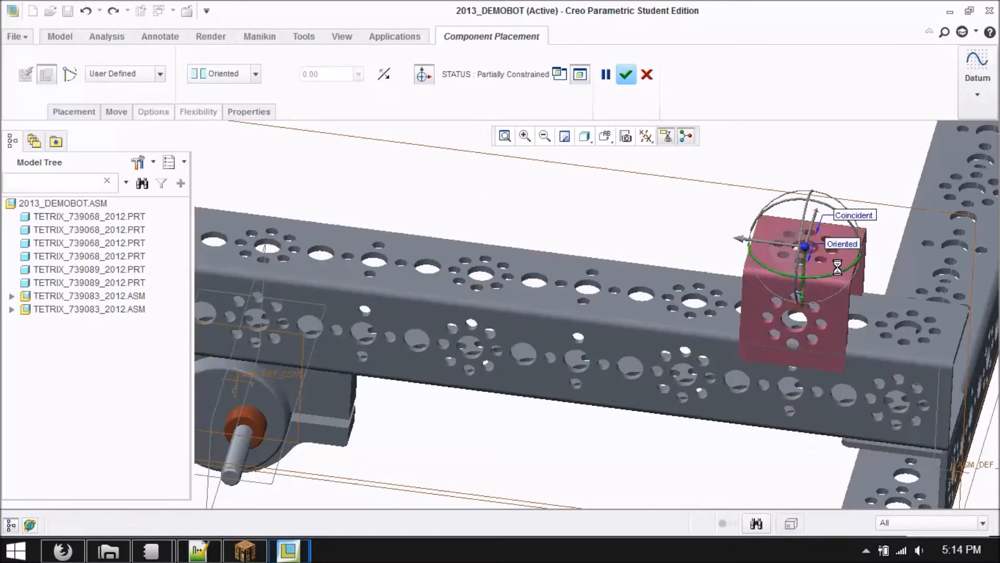
scroll(840, 264, "up", 4)
middle_click_drag(762, 416, 756, 318)
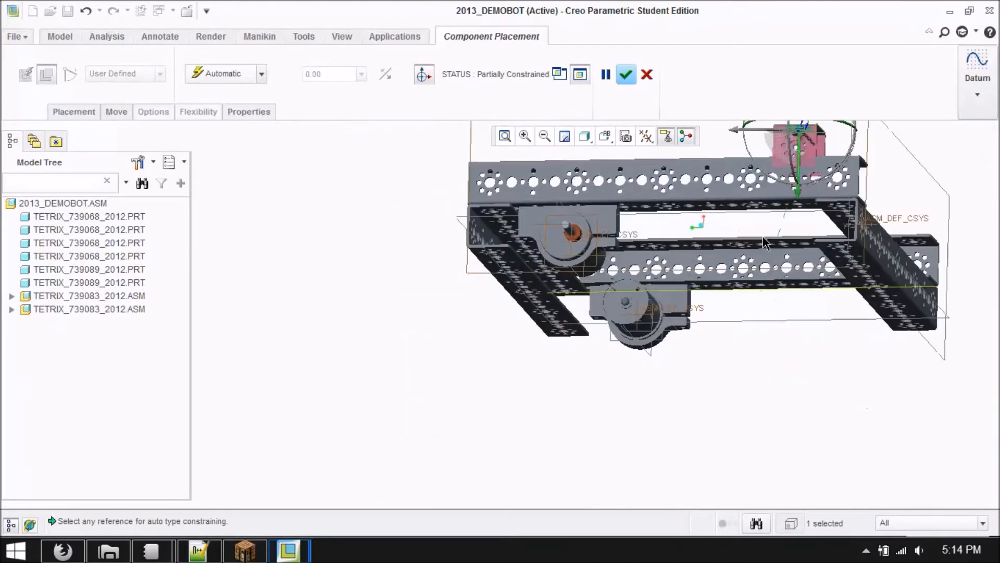
scroll(795, 197, "down", 9)
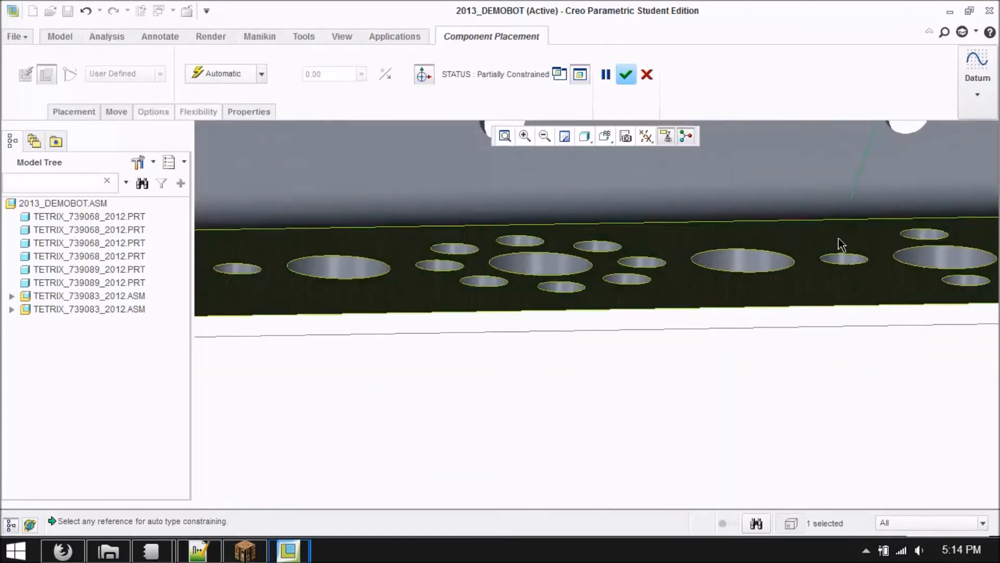
left_click(835, 245)
scroll(826, 286, "up", 8)
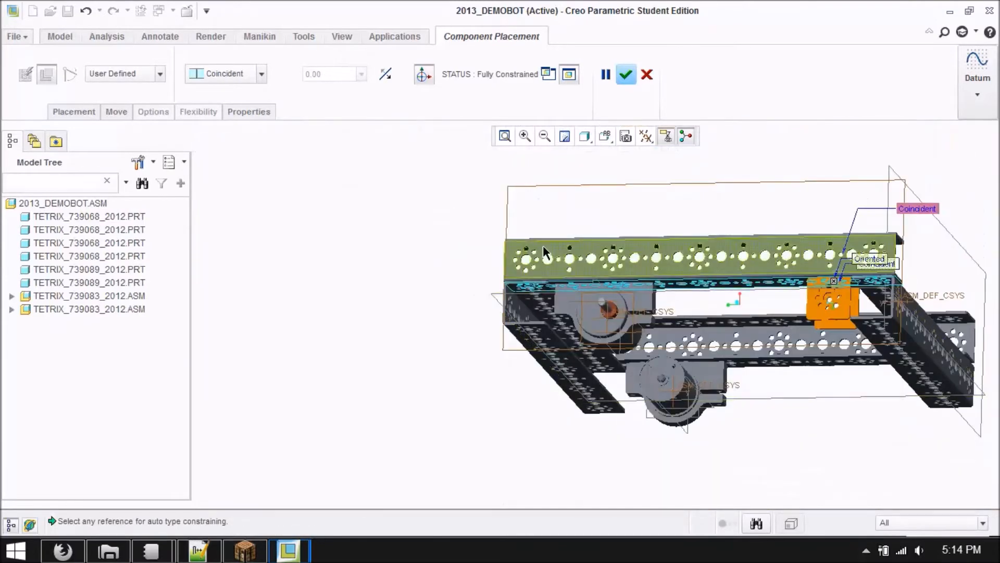
middle_click_drag(475, 223, 441, 222)
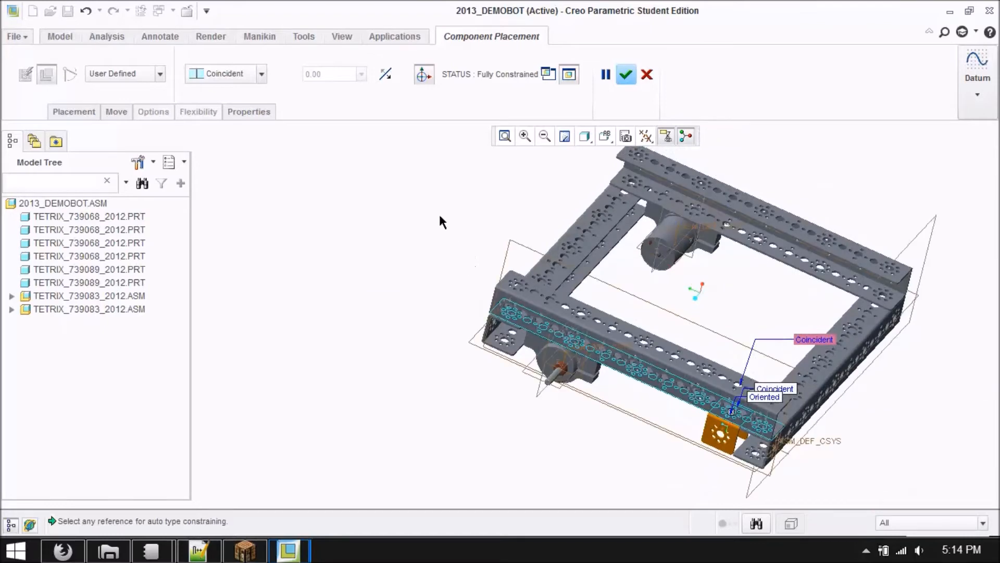
left_click(631, 74)
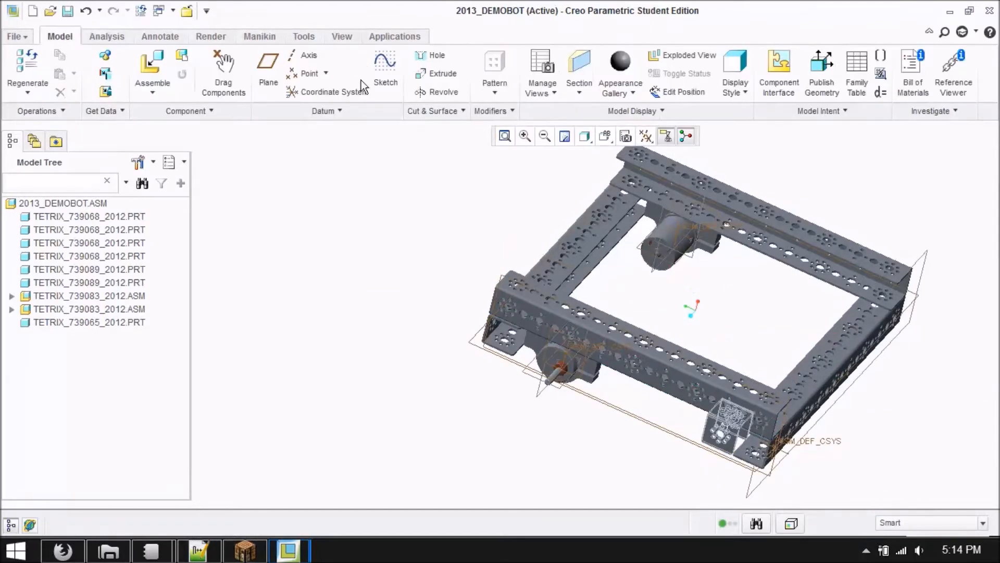
Insert another tetrix_739065_2012.prt short channel and move it near the free end of the opposite side rail
left_click(154, 62)
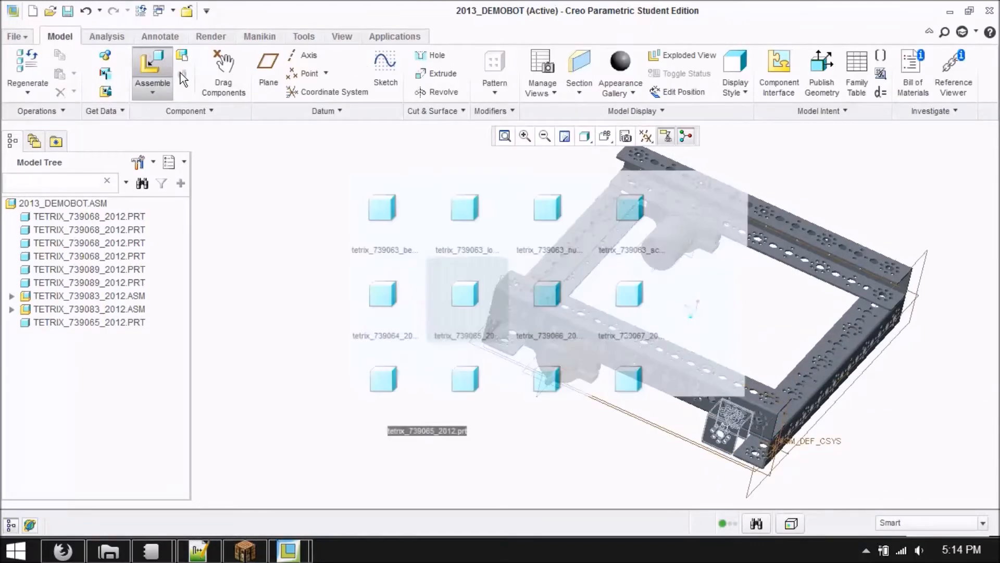
left_click(658, 455)
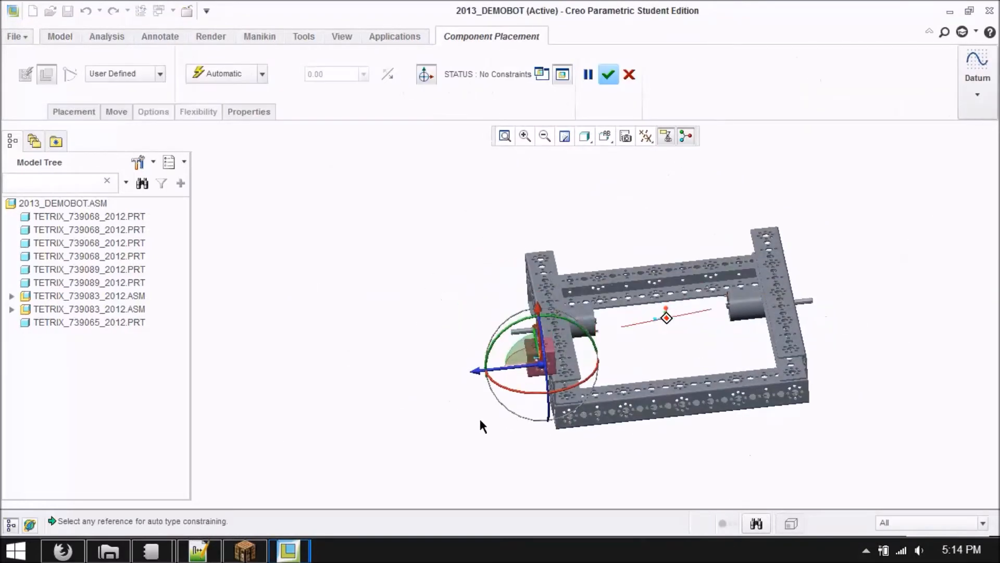
left_click_drag(577, 401, 499, 399)
left_click_drag(607, 352, 920, 340)
middle_click_drag(890, 424, 596, 389)
Make a small hole of the second short channel coincident with the matching hole in the opposite side rail
scroll(544, 370, "down", 10)
left_click(563, 296)
scroll(552, 333, "up", 4)
left_click(822, 246)
Reposition the second short channel and align another of its holes with a rail hole using an Oriented constraint
left_click_drag(838, 197, 768, 461)
scroll(769, 462, "down", 4)
left_click(768, 461)
scroll(770, 459, "up", 6)
left_click(806, 353)
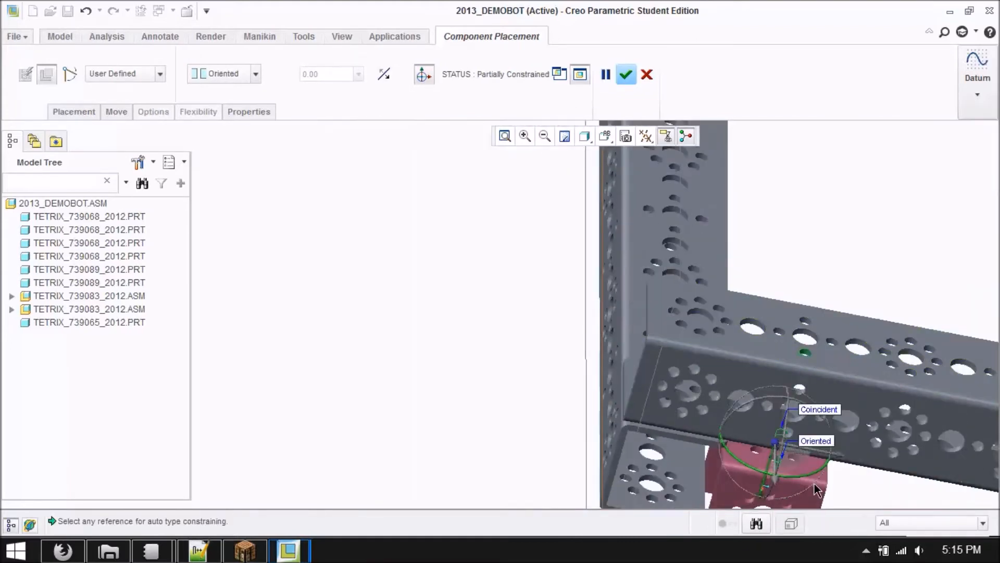
Seat the second short channel's top face against the underside of the opposite side rail and accept the placement
left_click(815, 466)
scroll(814, 467, "up", 6)
middle_click_drag(802, 453, 586, 364)
scroll(806, 289, "down", 4)
left_click(627, 74)
Examine how both short channels sit under the side rails, up close and in the overall frame
scroll(547, 253, "up", 5)
middle_click_drag(893, 332, 781, 264)
scroll(781, 354, "down", 8)
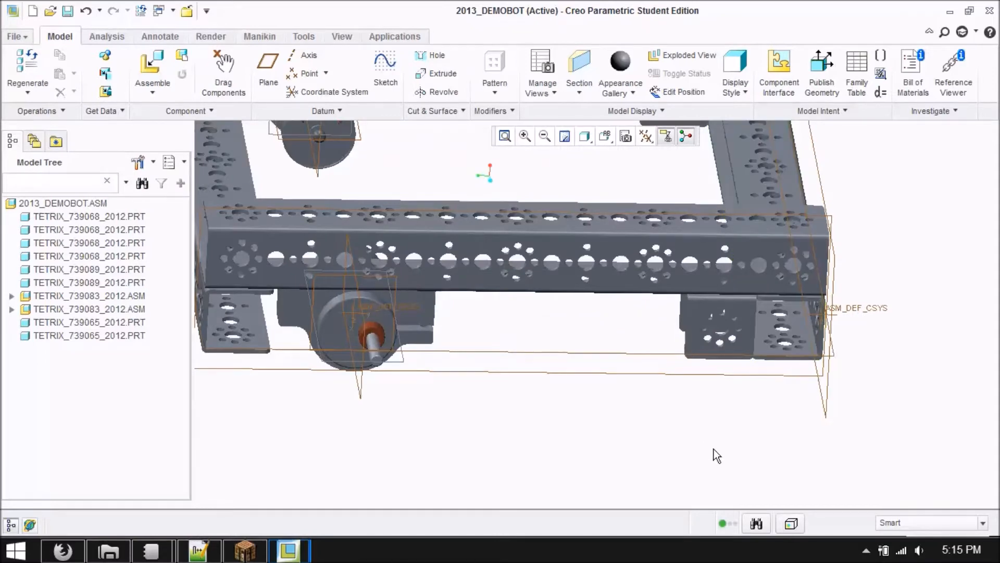
scroll(644, 434, "up", 5)
mouse_move(618, 427)
middle_mouse_down()
mouse_move(578, 427)
mouse_move(598, 428)
middle_mouse_up()
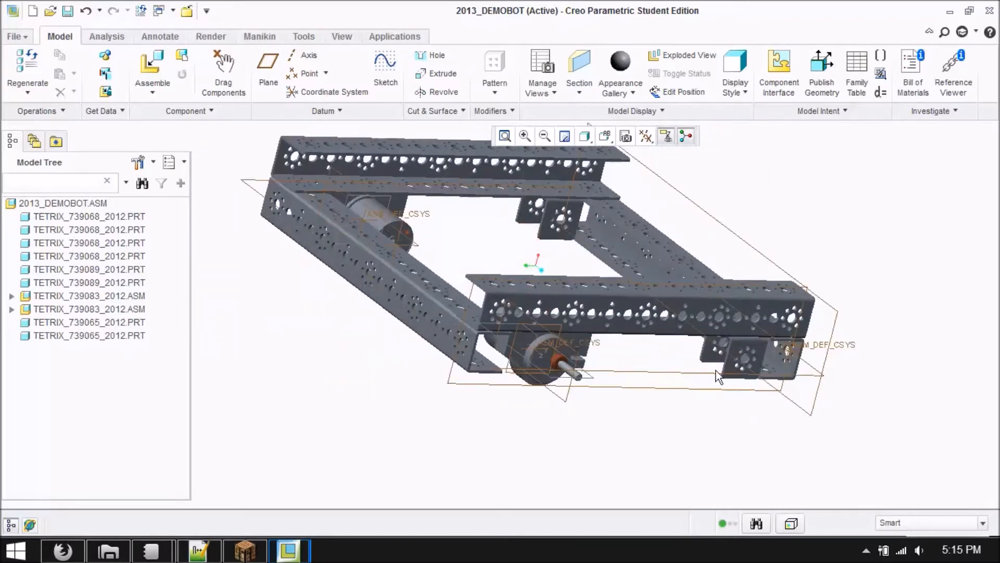
scroll(753, 358, "down", 6)
scroll(411, 398, "up", 6)
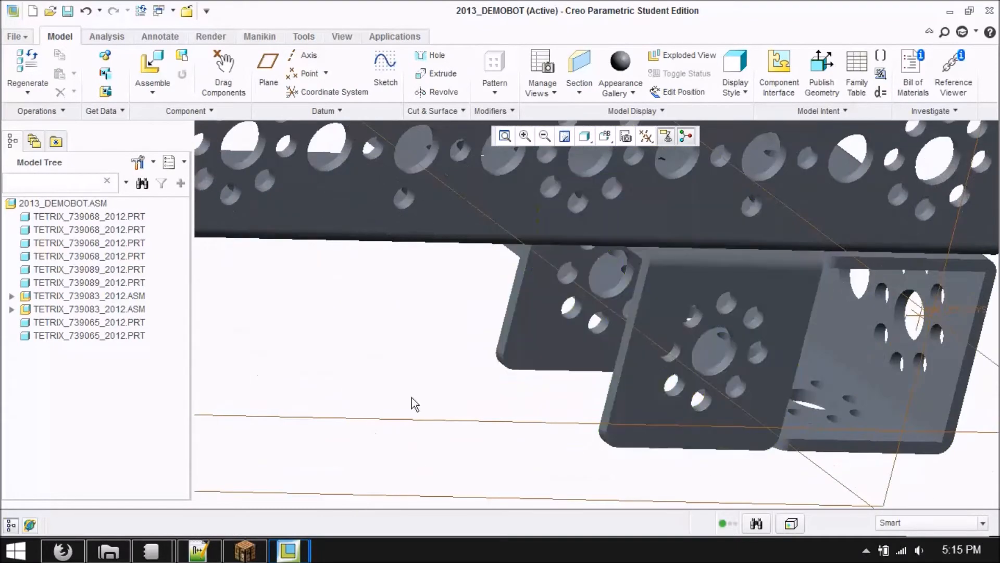
key("ctrl+d")
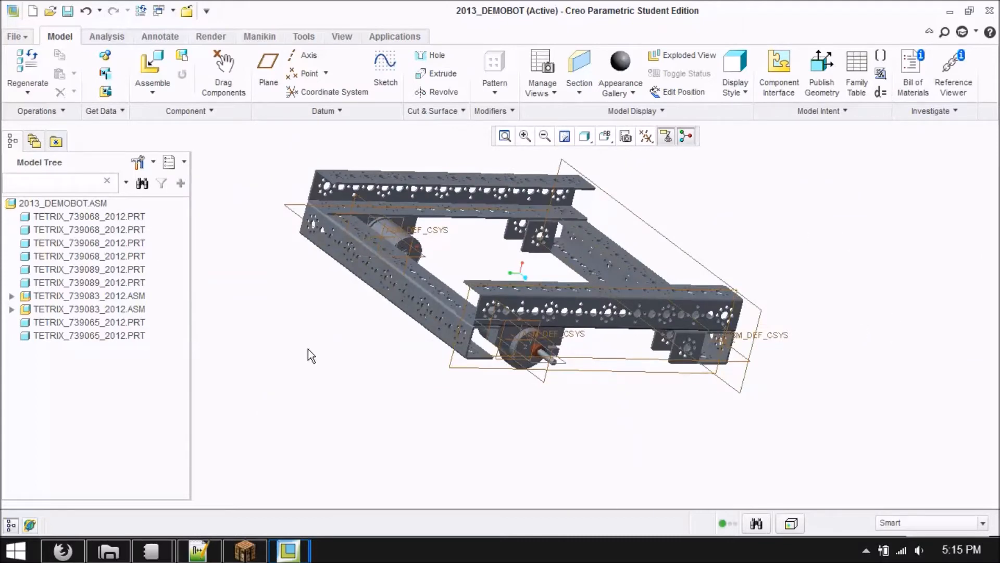
Create a new design assembly named 2013_omniwheel from the default template
left_click(17, 36)
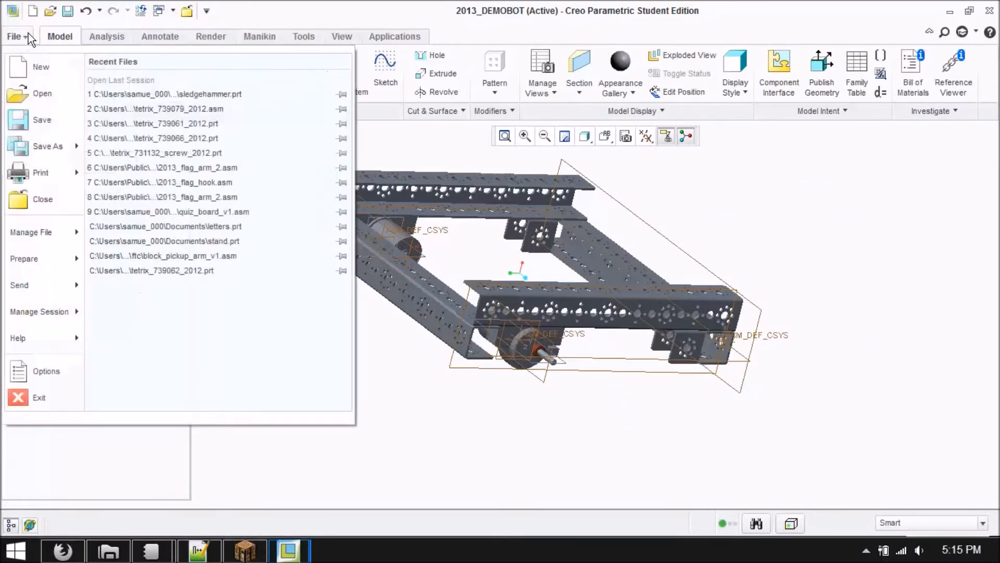
left_click(31, 67)
left_click(403, 227)
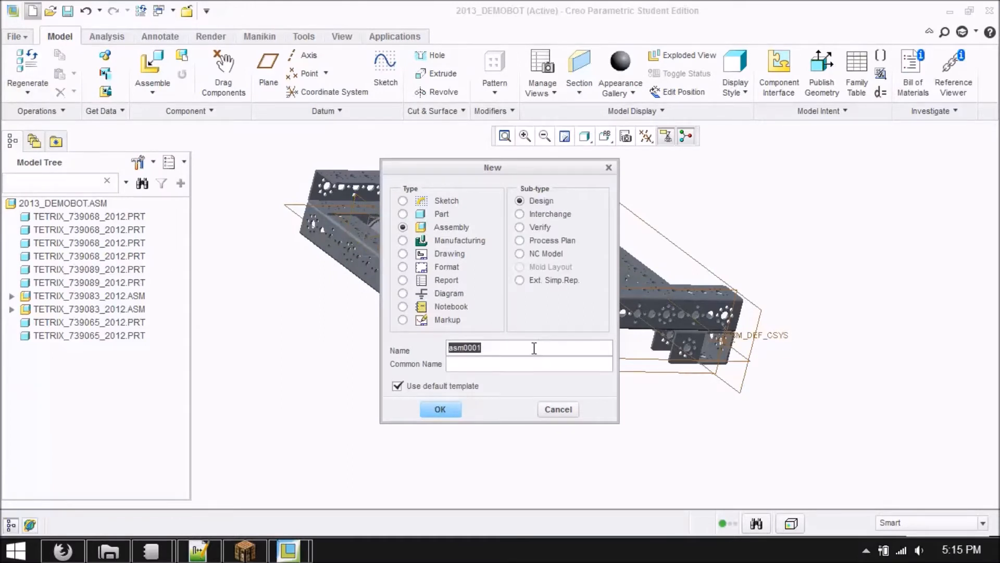
type("2013_omniwheel")
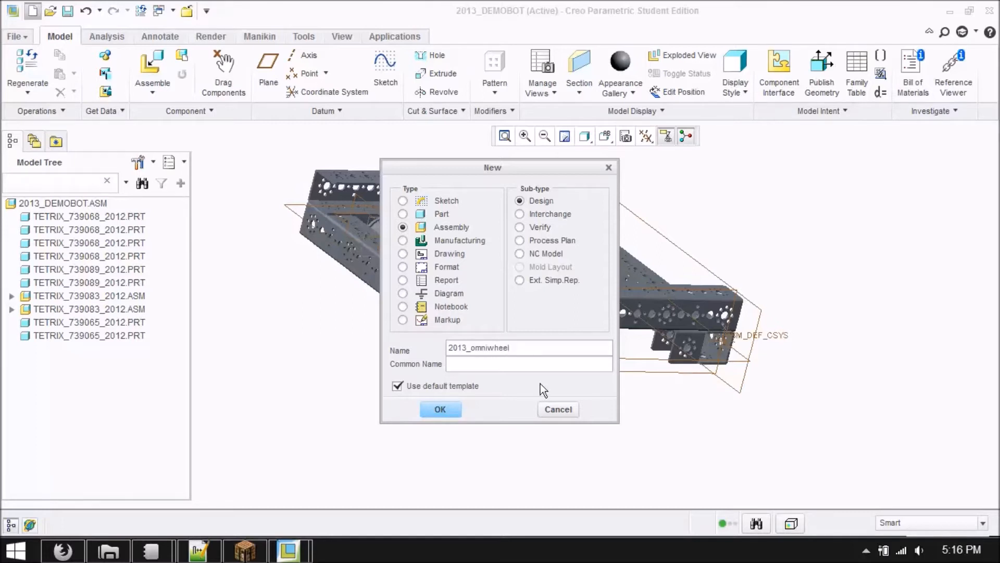
left_click(441, 409)
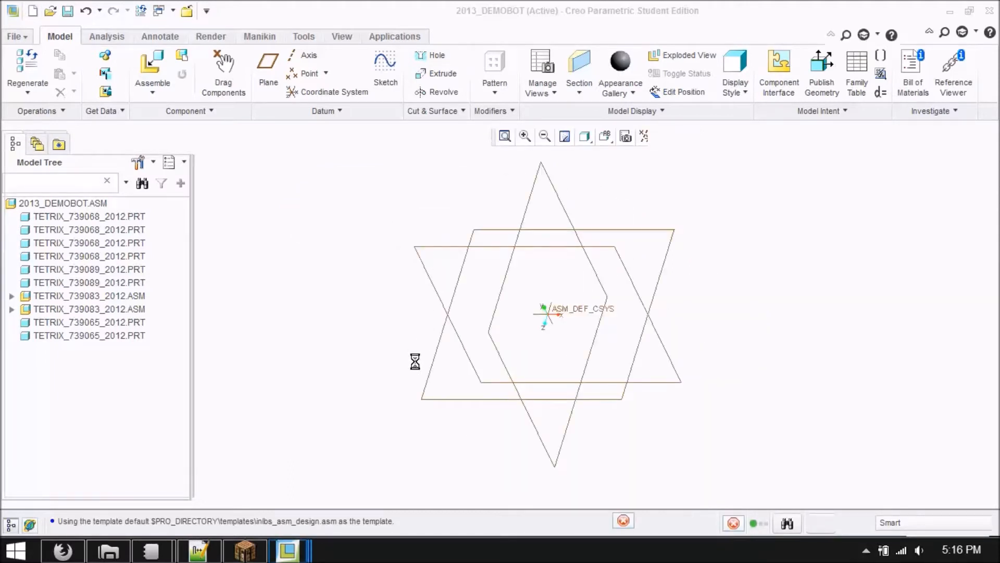
Bring the bushing tetrix_739091_2012.prt from the Tetrix_Kit_FTC folder into the omniwheel assembly as its first component
left_click(155, 67)
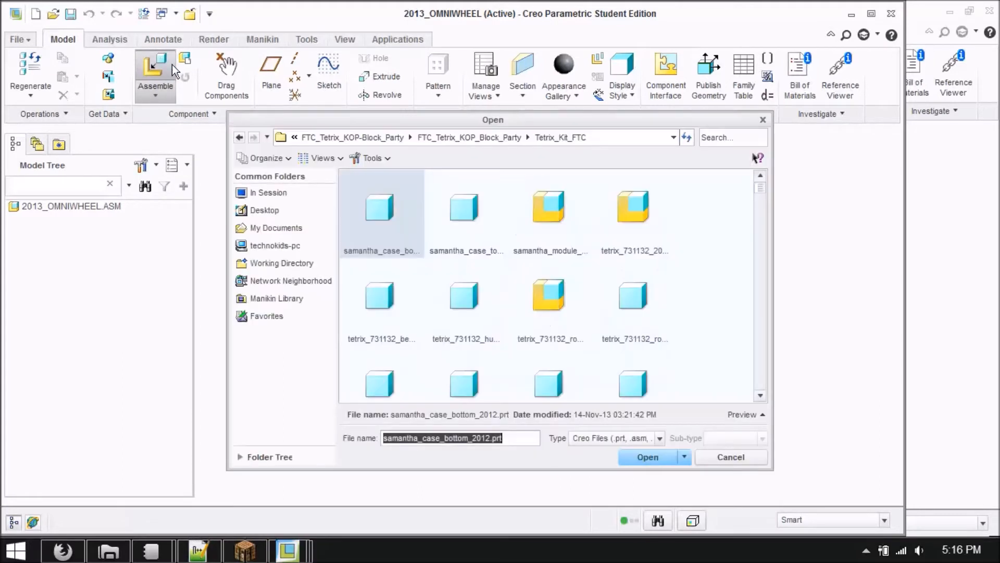
left_click(875, 14)
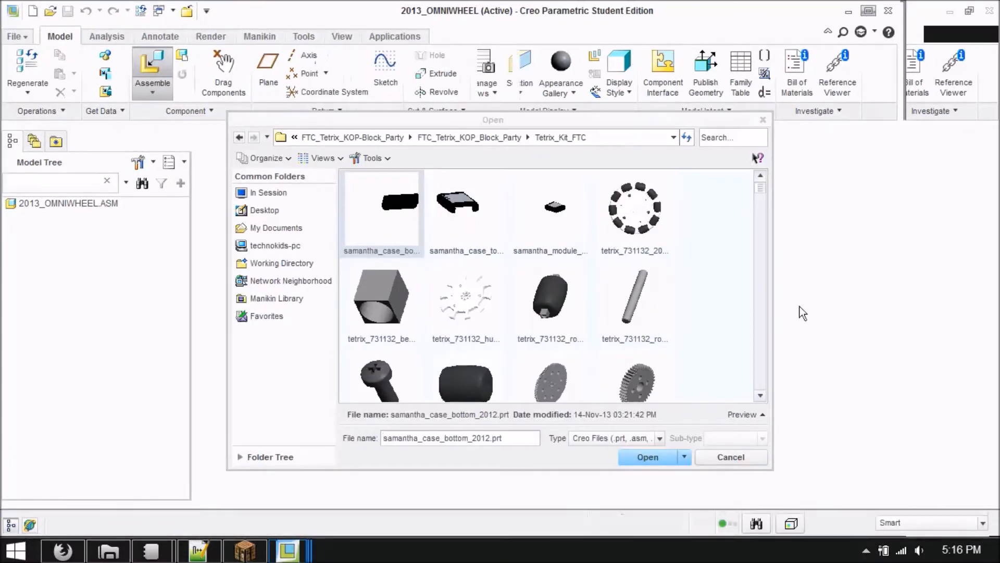
left_click_drag(762, 188, 780, 264)
left_click(566, 223)
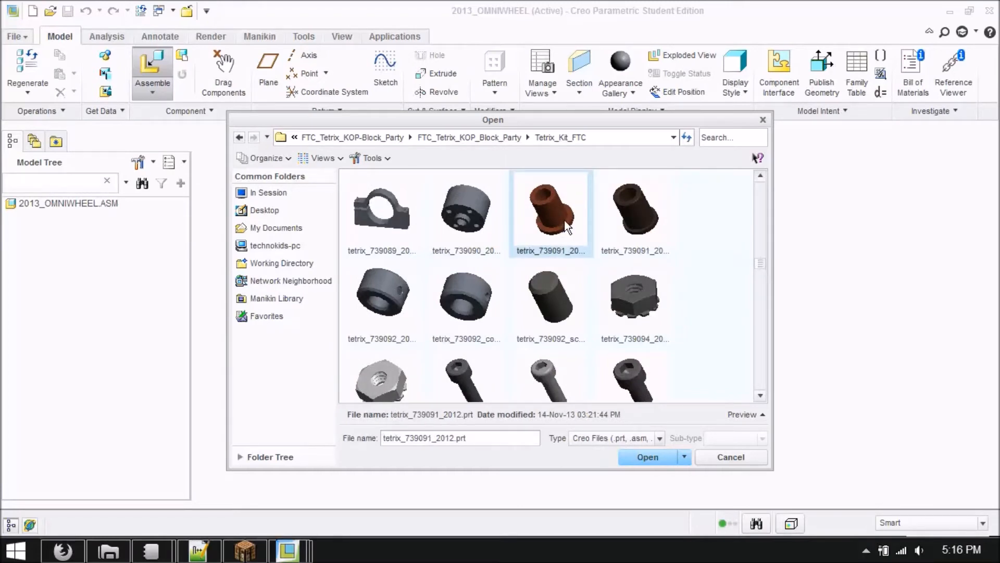
left_click(638, 457)
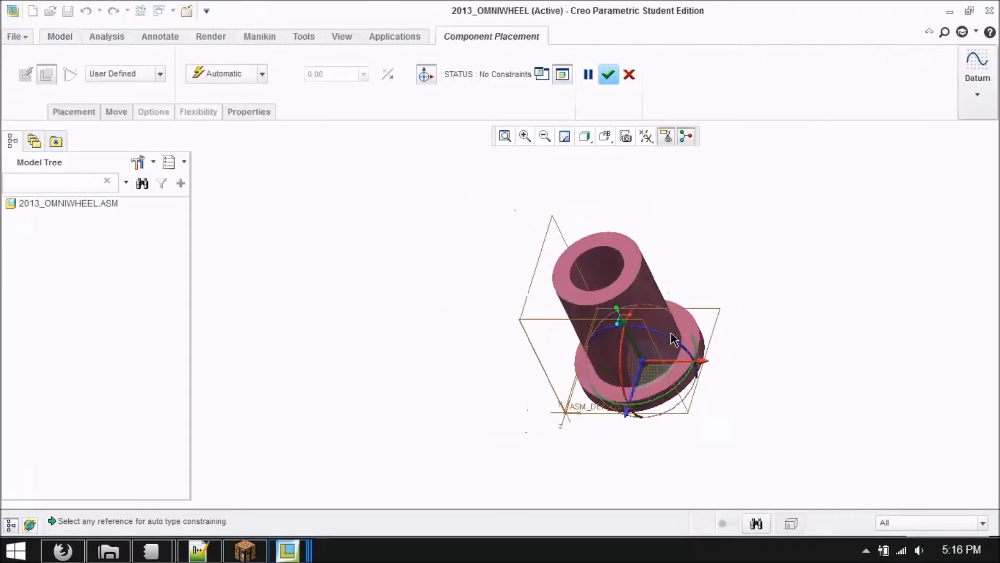
Place the bushing with the Default constraint and accept the placement
left_click(262, 73)
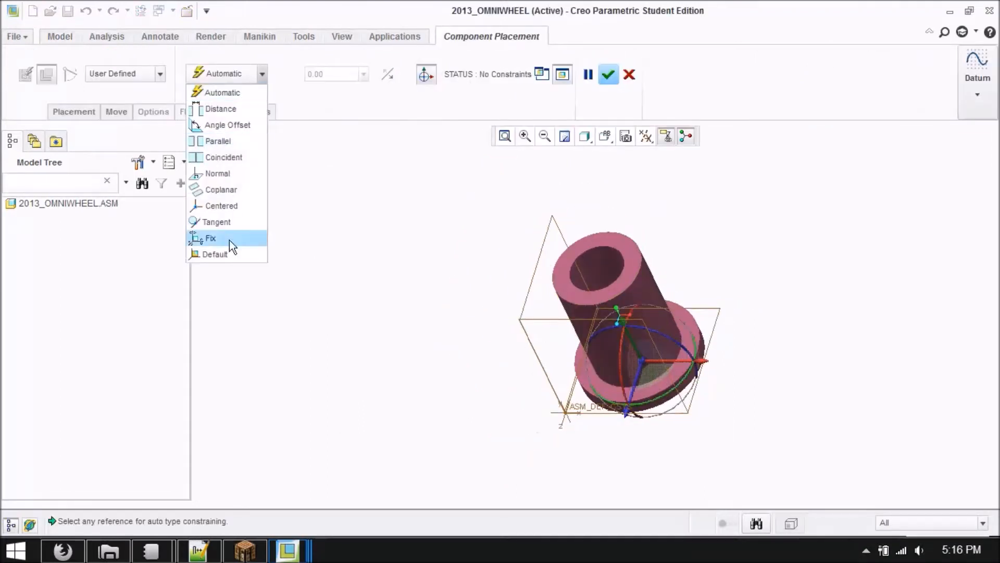
left_click(229, 253)
middle_click_drag(855, 398, 809, 320)
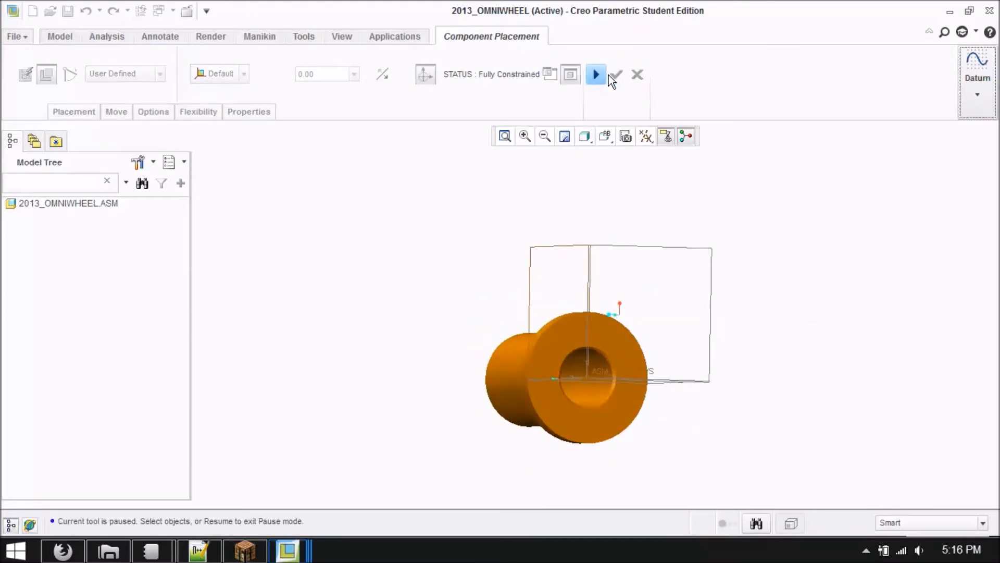
left_click(606, 75)
left_click(617, 75)
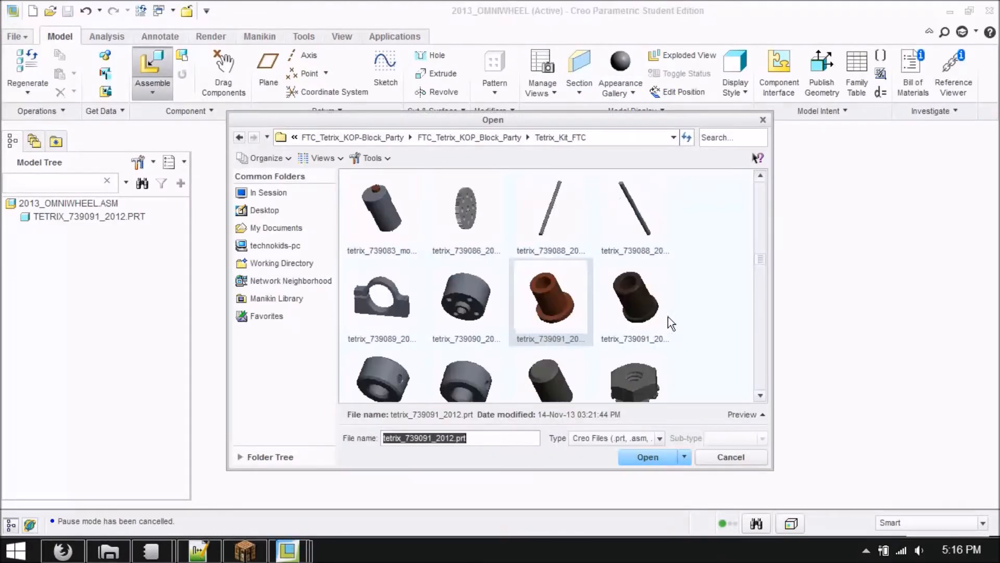
Bring the hub assembly tetrix_739172_2012.asm from the Tetrix kit into the omniwheel assembly
scroll(757, 291, "down", 3)
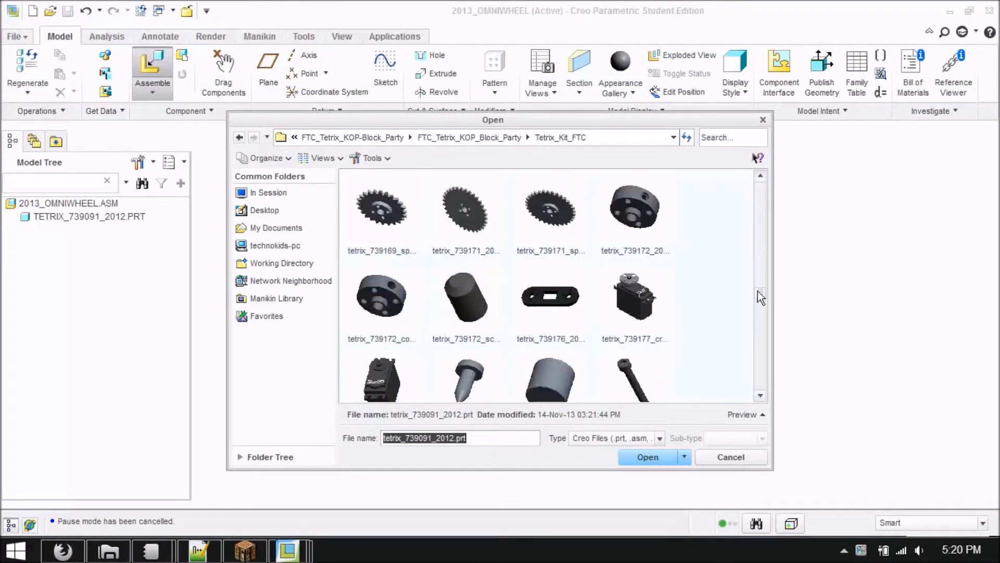
left_click(633, 213)
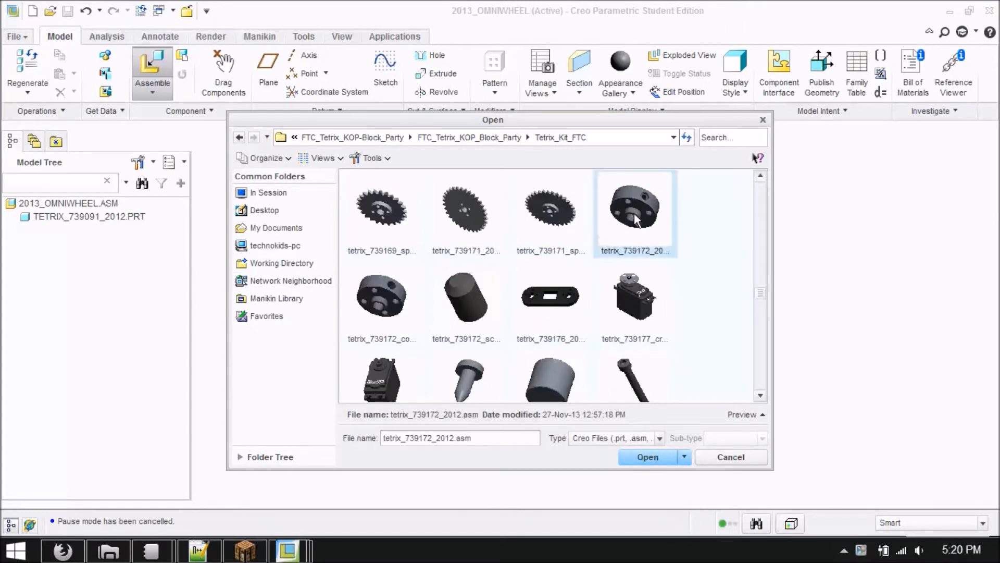
left_click(645, 460)
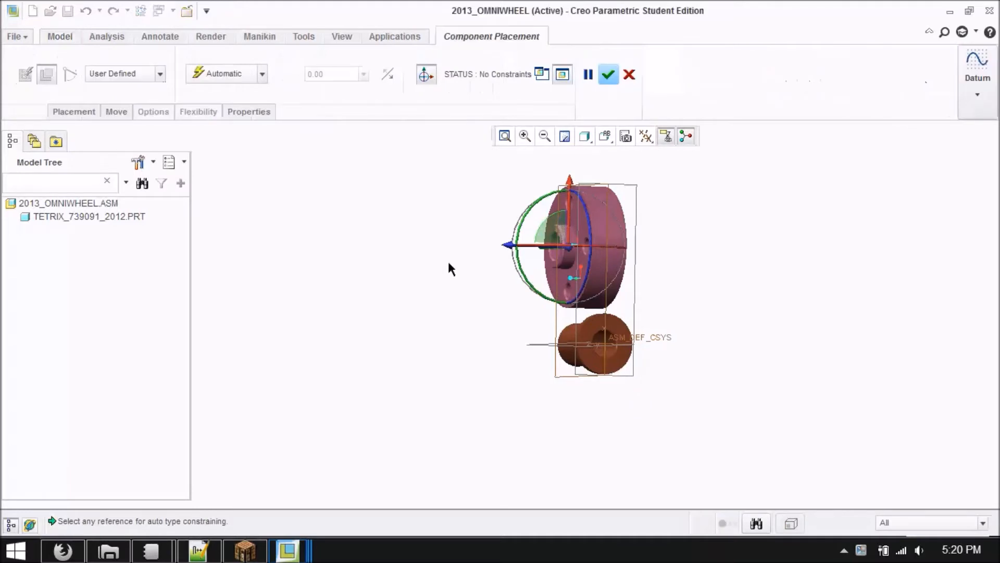
Make the hub's central bore coincident with the bushing's inner bore
middle_click_drag(449, 263, 491, 288)
middle_click_drag(569, 278, 580, 261)
scroll(581, 259, "down", 5)
scroll(581, 261, "down", 4)
left_click(597, 279)
scroll(546, 267, "up", 3)
scroll(503, 223, "up", 4)
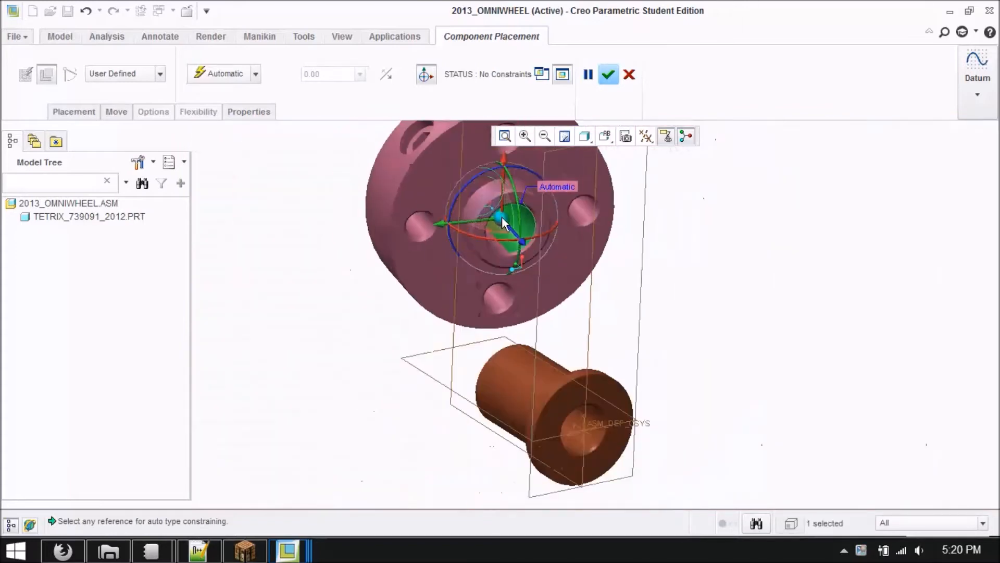
scroll(543, 332, "down", 5)
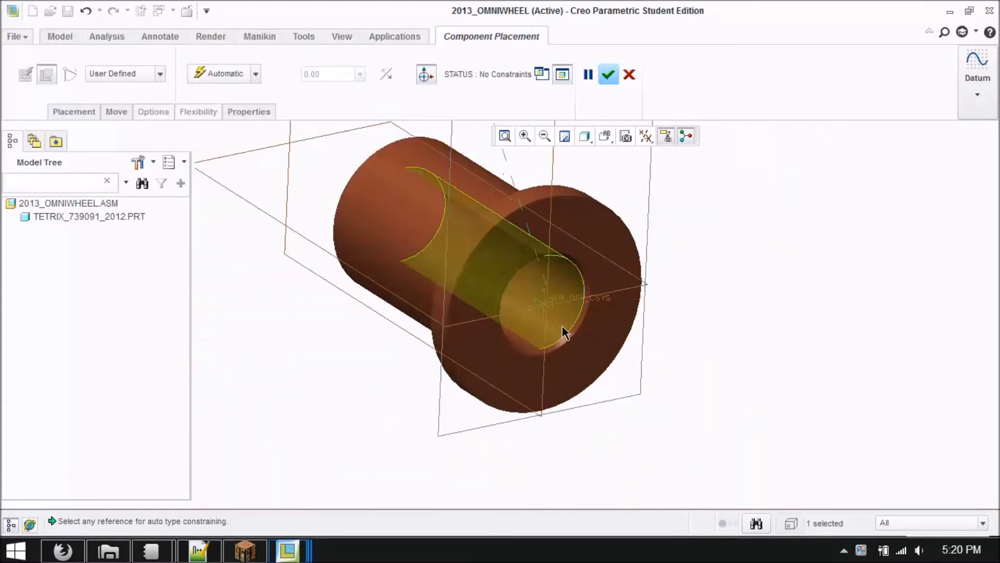
left_click(561, 324)
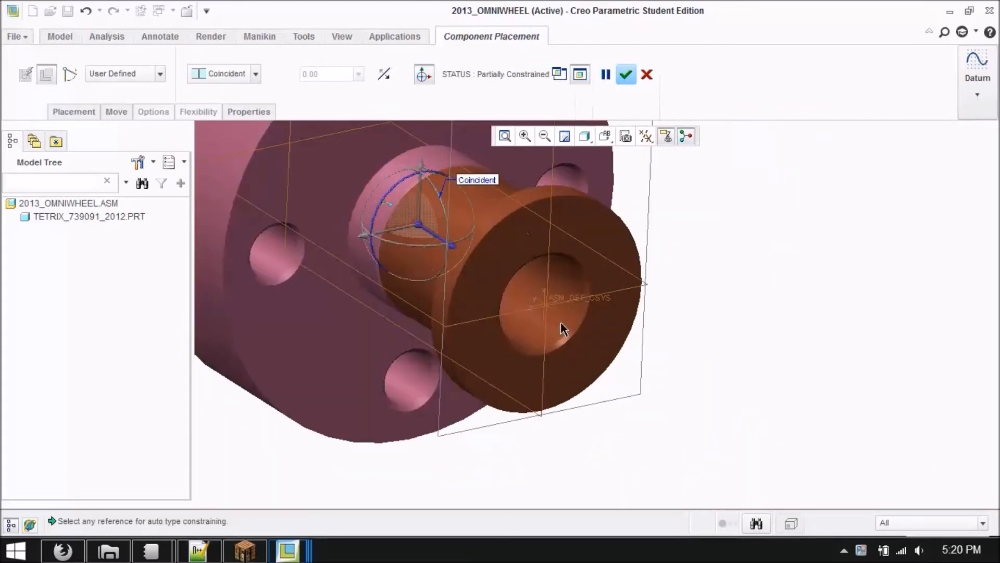
Seat the hub's flat back face against the bushing's flange face with a Coincident constraint and accept the placement
scroll(562, 326, "up", 3)
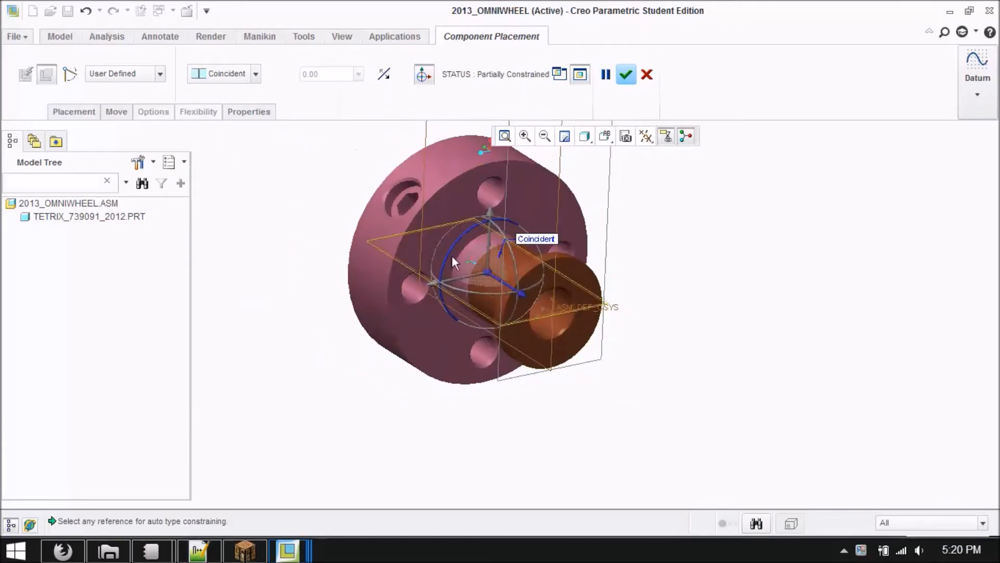
left_click(586, 275)
middle_click_drag(324, 152, 389, 205)
left_click(307, 224)
middle_click_drag(596, 370, 540, 326)
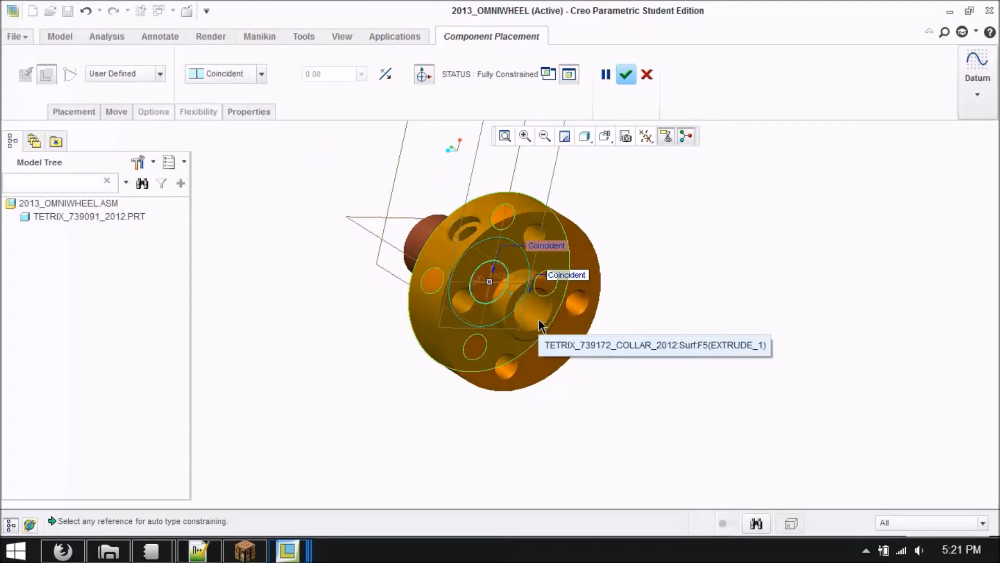
left_click(626, 76)
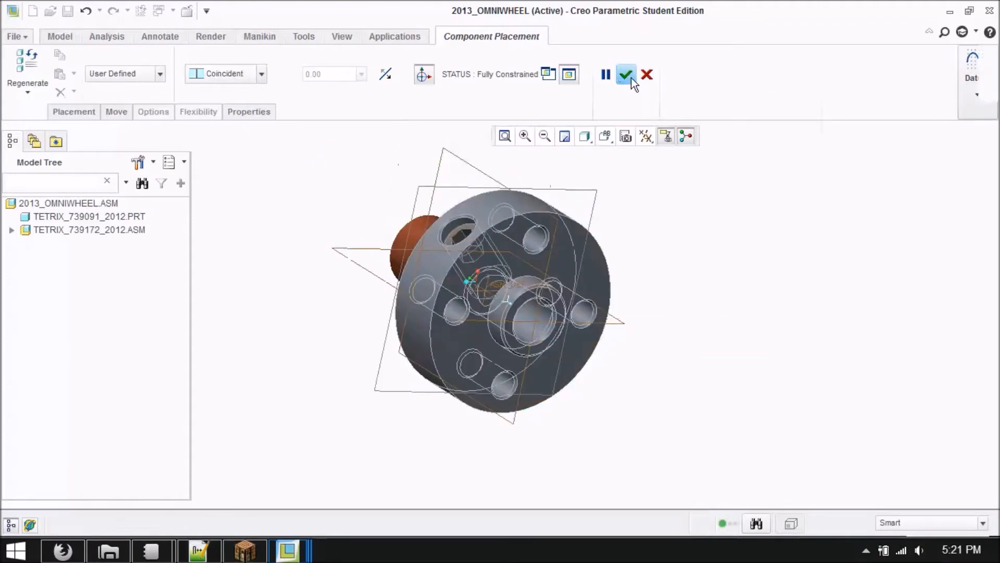
Bring the roller wheel assembly tetrix_736466_2012.asm from the Tetrix kit into the omniwheel assembly
left_click(157, 59)
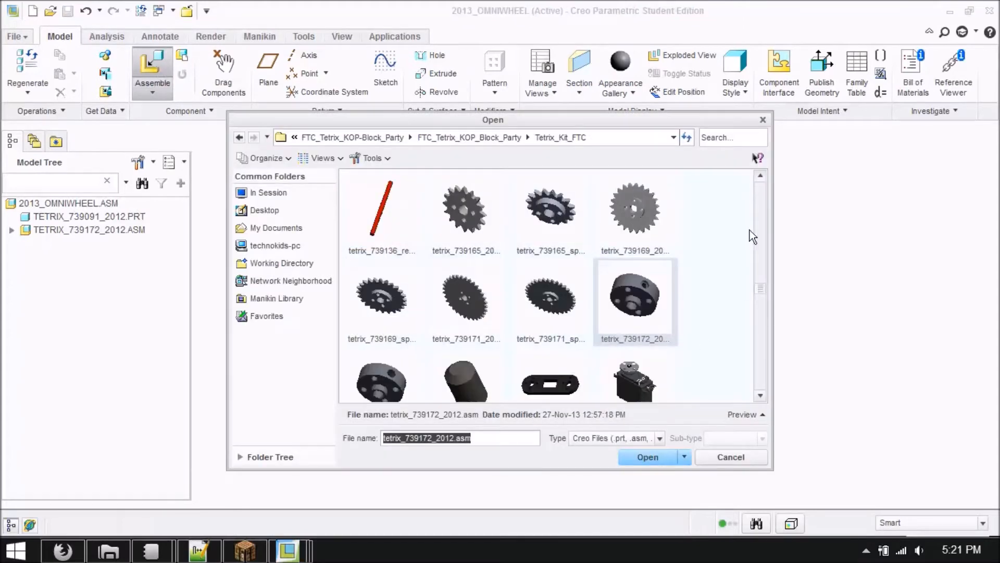
scroll(746, 255, "up", 10)
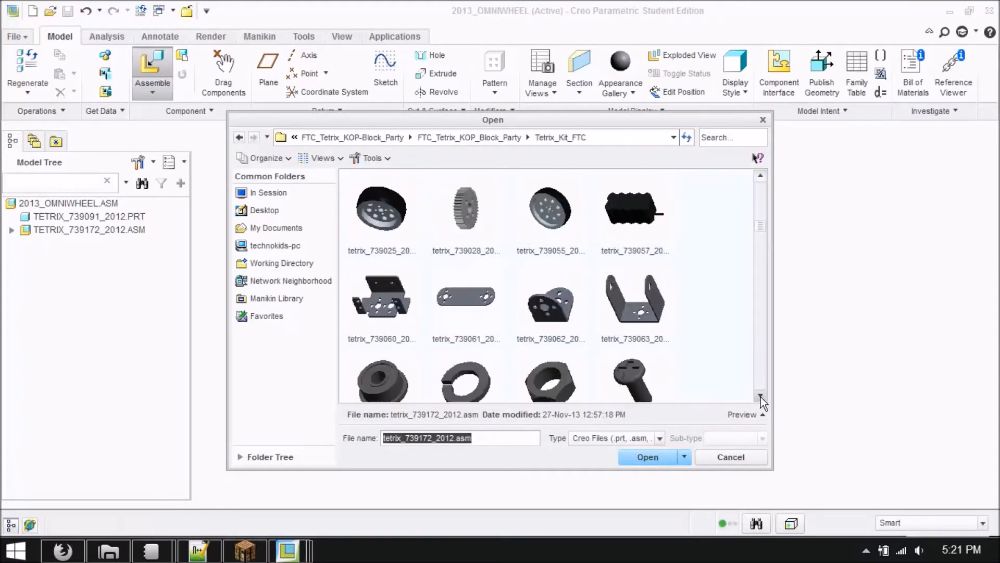
scroll(764, 171, "down", 10)
left_click(634, 296)
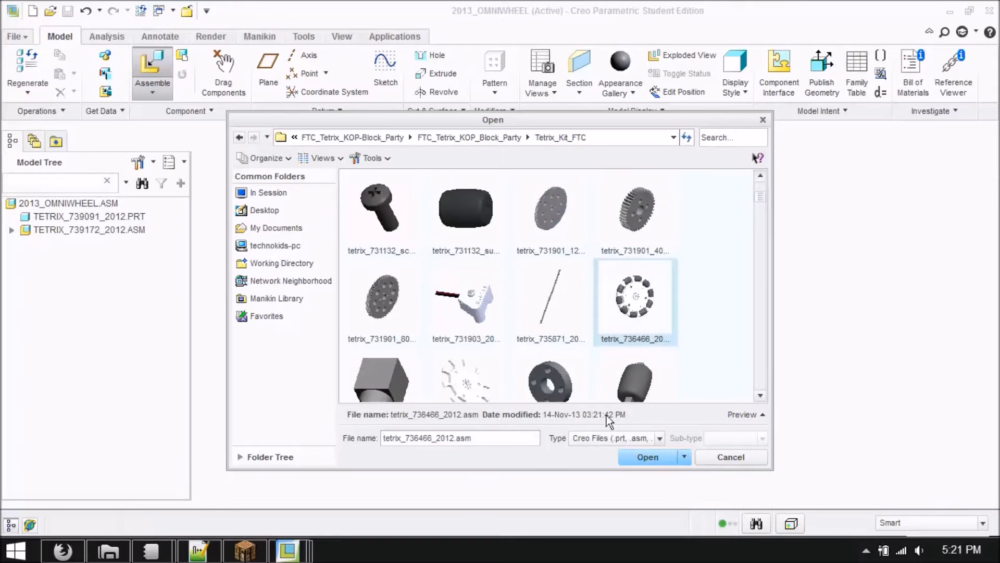
left_click(622, 459)
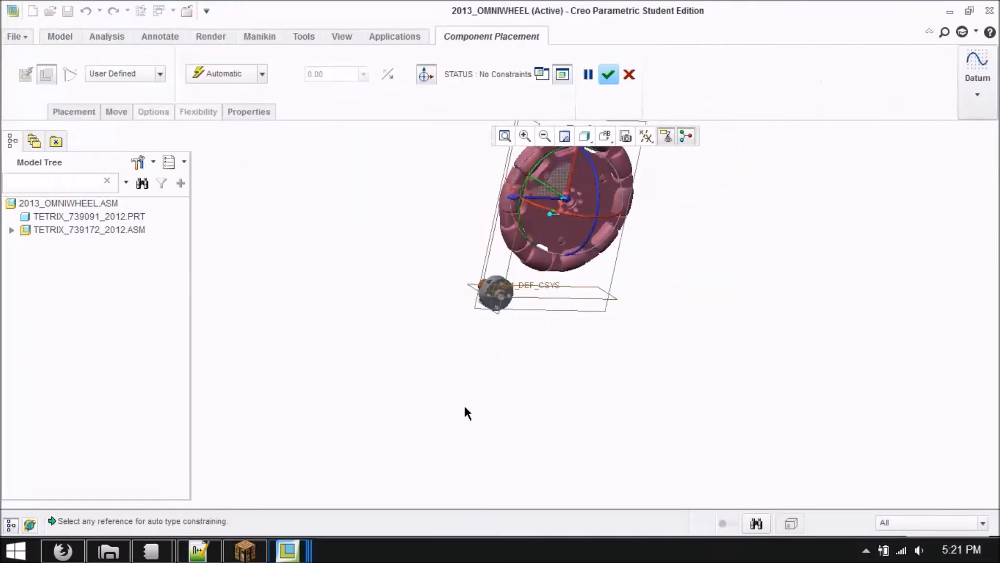
Align the omni wheel's center hole with the hub's central cylinder using a Coincident constraint
scroll(551, 240, "down", 10)
left_click(552, 231)
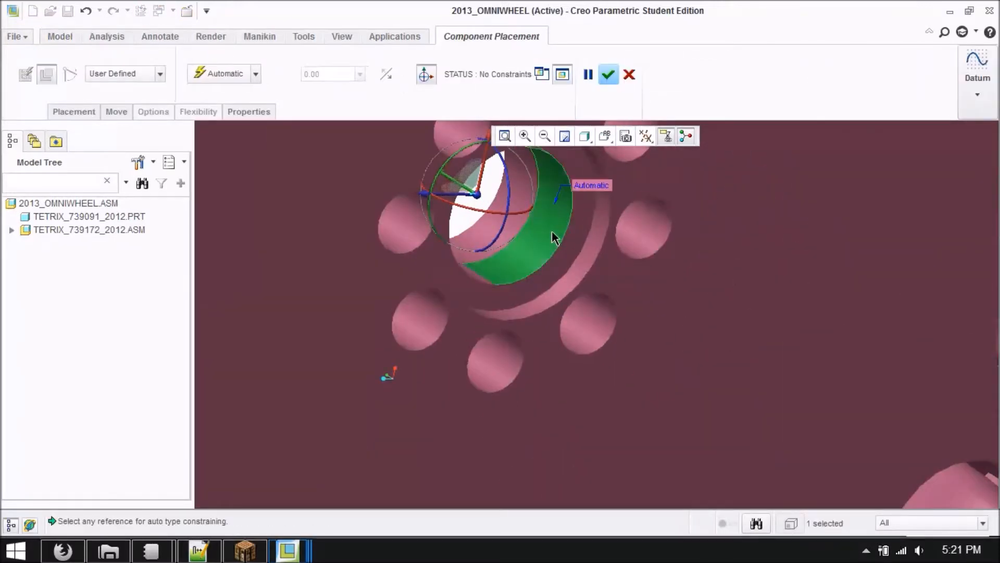
scroll(553, 230, "up", 8)
scroll(450, 351, "down", 2)
scroll(449, 352, "down", 4)
left_click(480, 309)
scroll(480, 309, "up", 8)
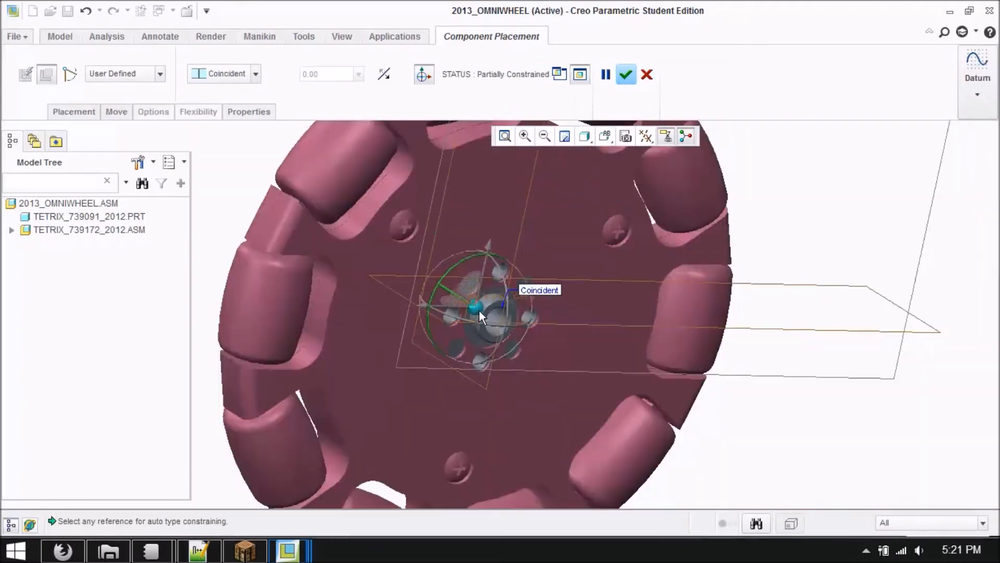
Seat the omni wheel's flat side against the hub's face with a Coincident constraint and accept the placement
middle_click_drag(395, 276, 371, 266)
left_click_drag(371, 266, 414, 355)
middle_click_drag(414, 355, 610, 391)
scroll(464, 349, "down", 7)
left_click(489, 369)
scroll(492, 370, "up", 3)
scroll(610, 391, "up", 5)
scroll(453, 293, "down", 10)
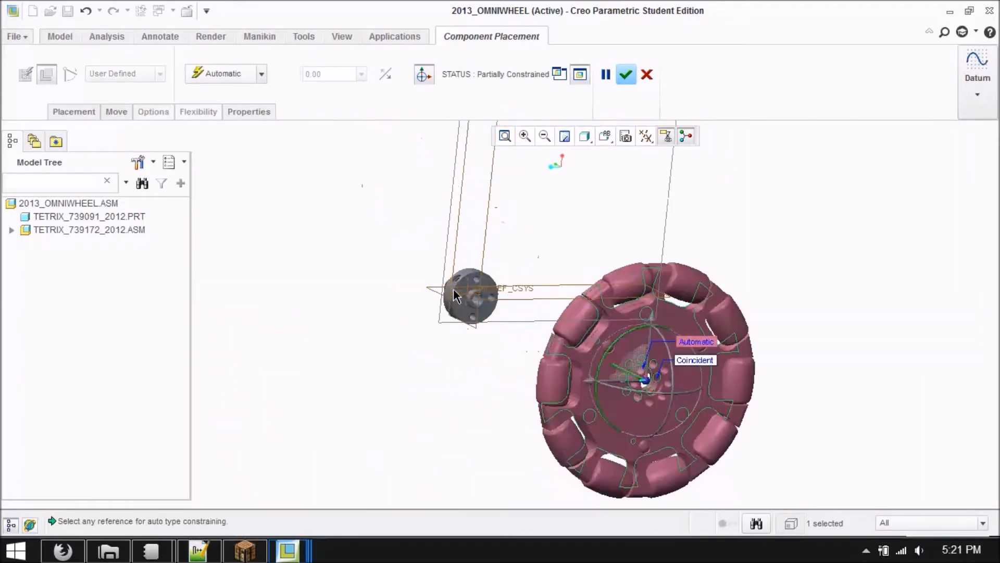
left_click(471, 330)
scroll(473, 331, "up", 6)
middle_click_drag(451, 355, 407, 342)
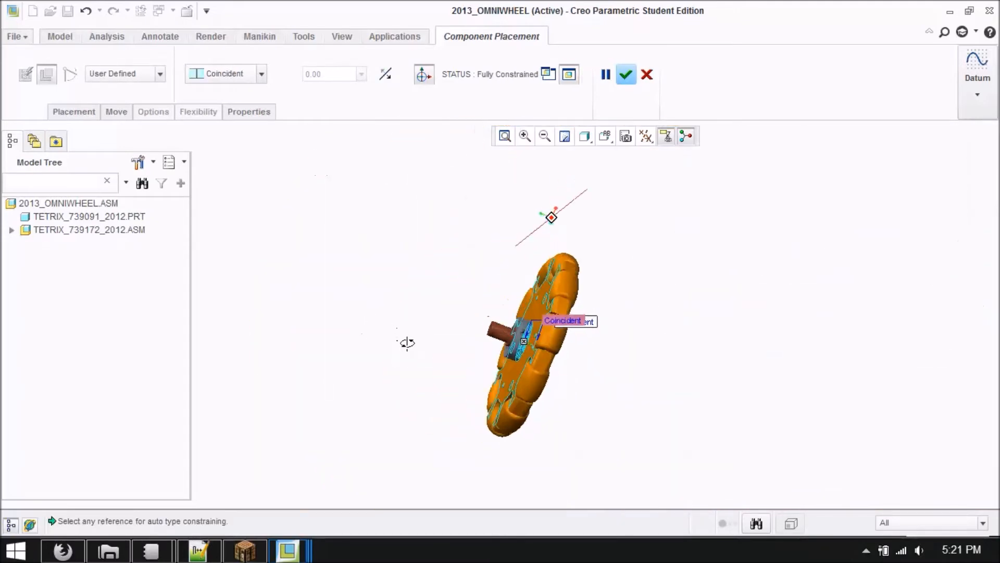
left_click(624, 77)
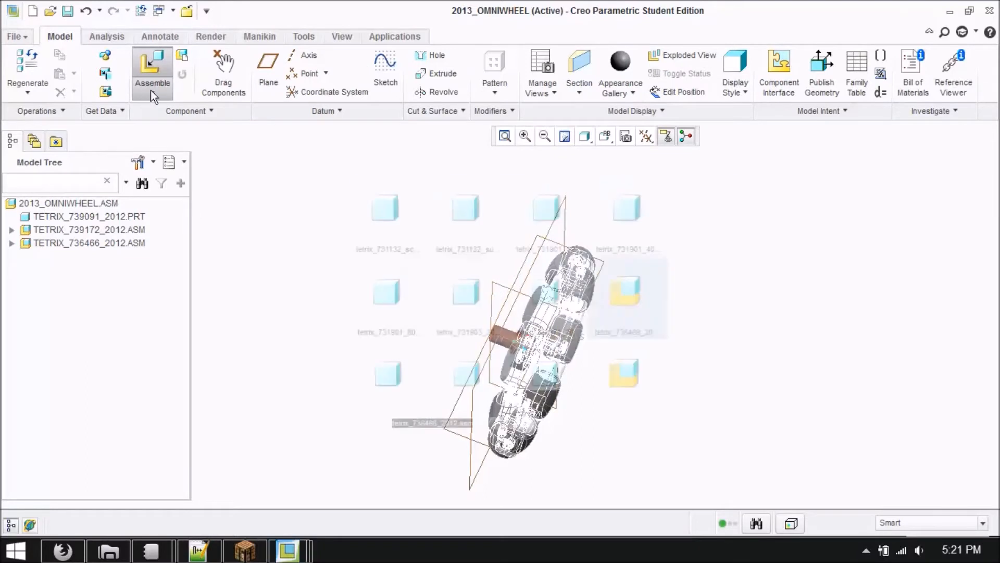
Preview the axle tetrix_739088_2012.prt from the Tetrix kit and bring it into the omniwheel assembly
left_click(576, 298)
left_click_drag(763, 194, 767, 257)
left_click(549, 317)
left_click(739, 414)
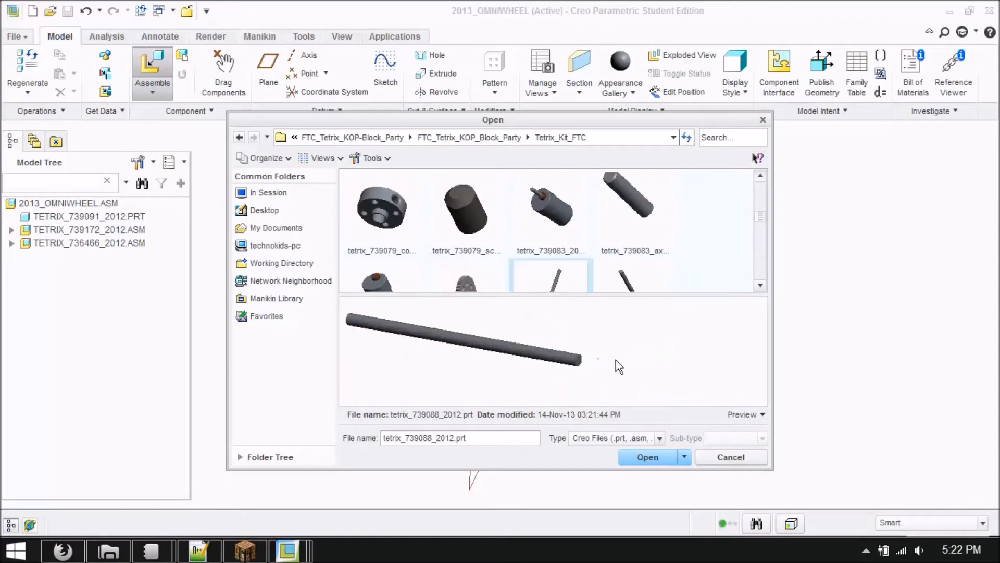
left_click(657, 457)
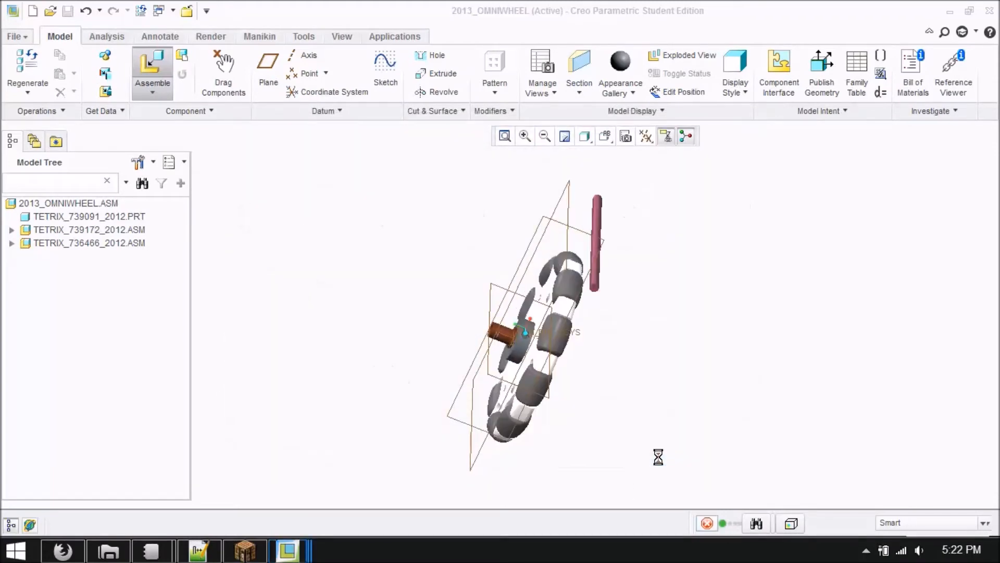
Make the axle's round surface coincident with the bushing's inner bore
scroll(602, 295, "up", 5)
scroll(724, 300, "down", 5)
middle_click_drag(496, 338, 564, 348)
scroll(565, 348, "up", 3)
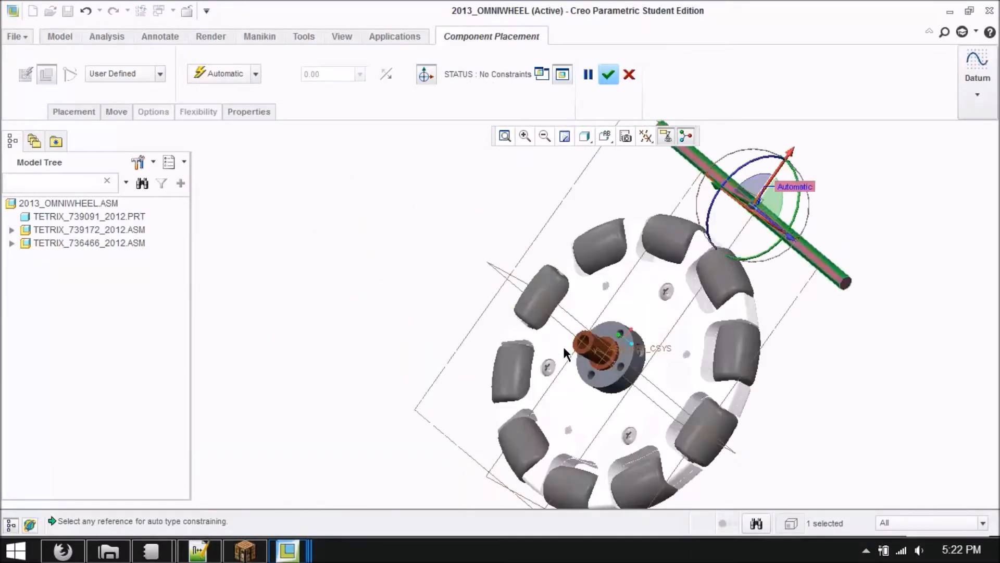
scroll(577, 345, "up", 6)
left_click(598, 321)
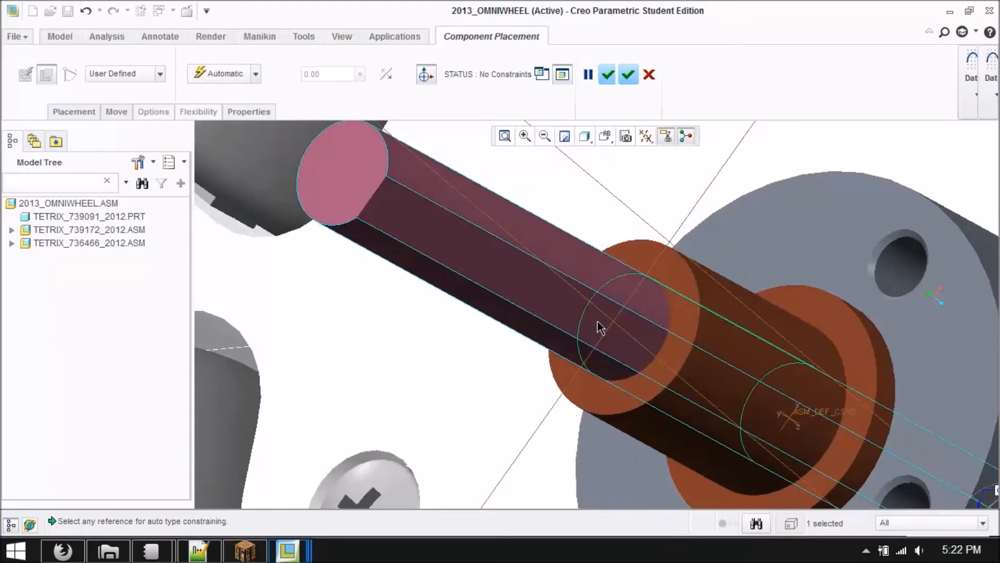
Make the axle's end face coincident with the outer flat face of the omni wheel
scroll(601, 327, "down", 6)
middle_click_drag(841, 349, 700, 361)
scroll(699, 380, "up", 5)
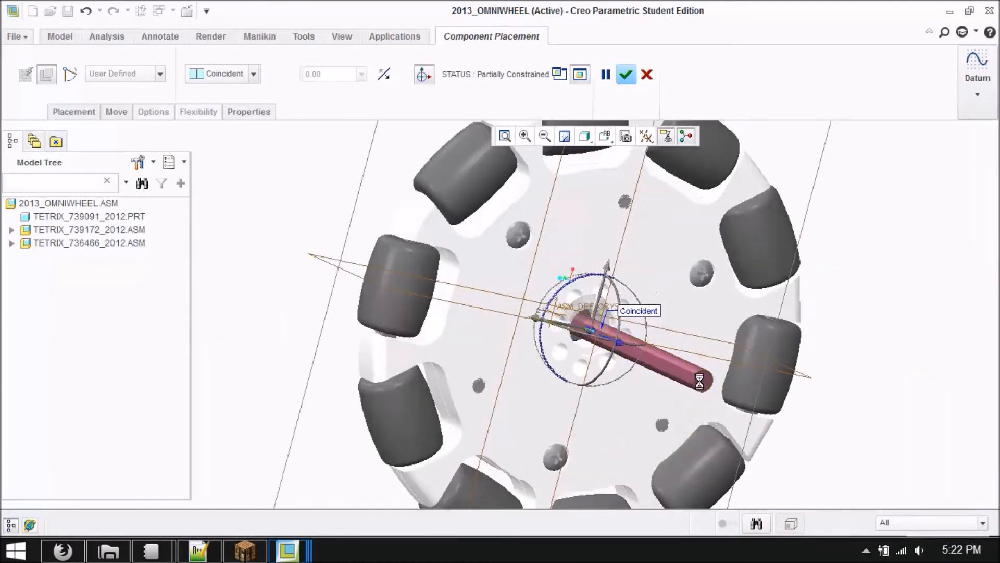
left_click(658, 250)
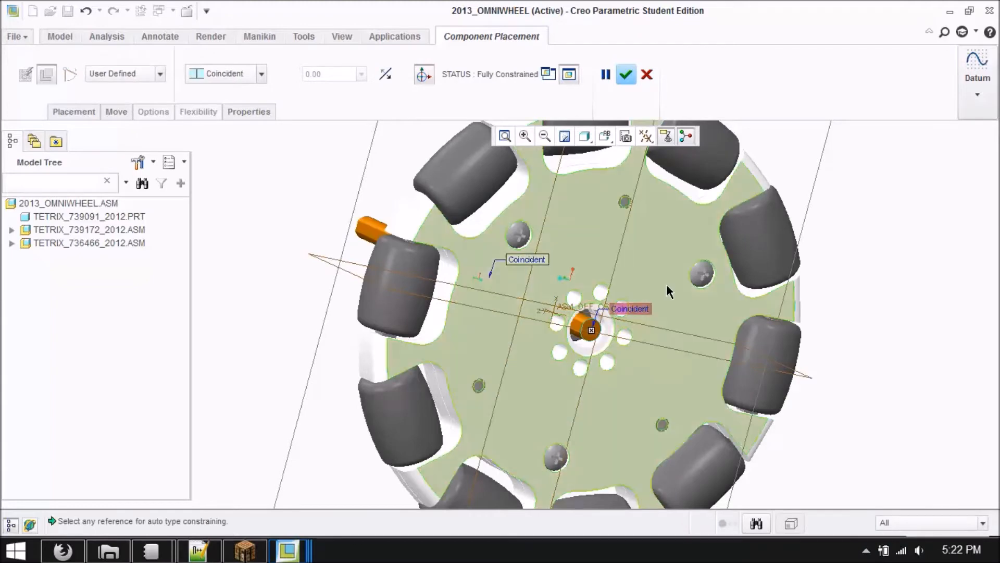
Accept the fully constrained axle placement in the omniwheel assembly
scroll(432, 227, "down", 3)
middle_click_drag(432, 227, 456, 235)
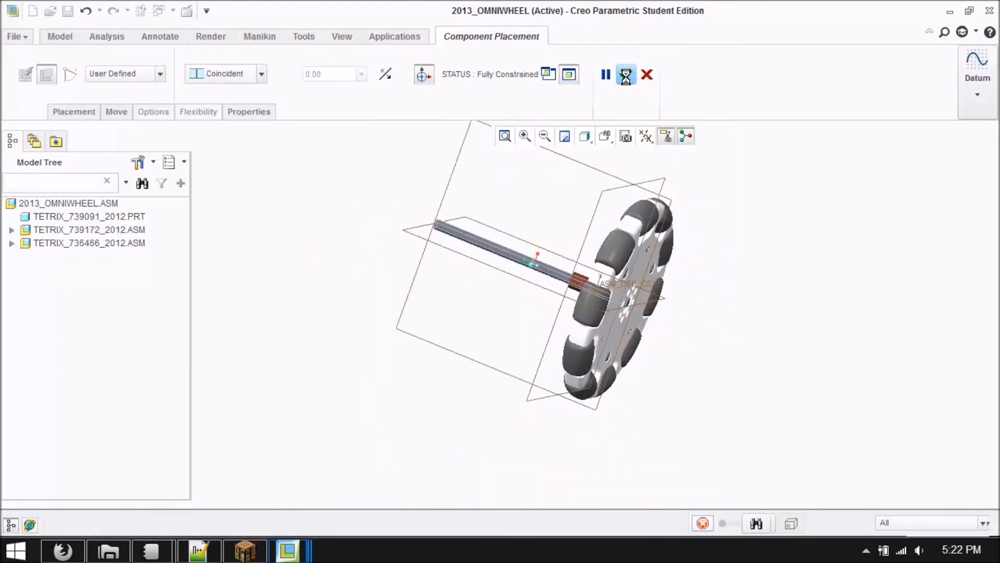
scroll(492, 399, "down", 3)
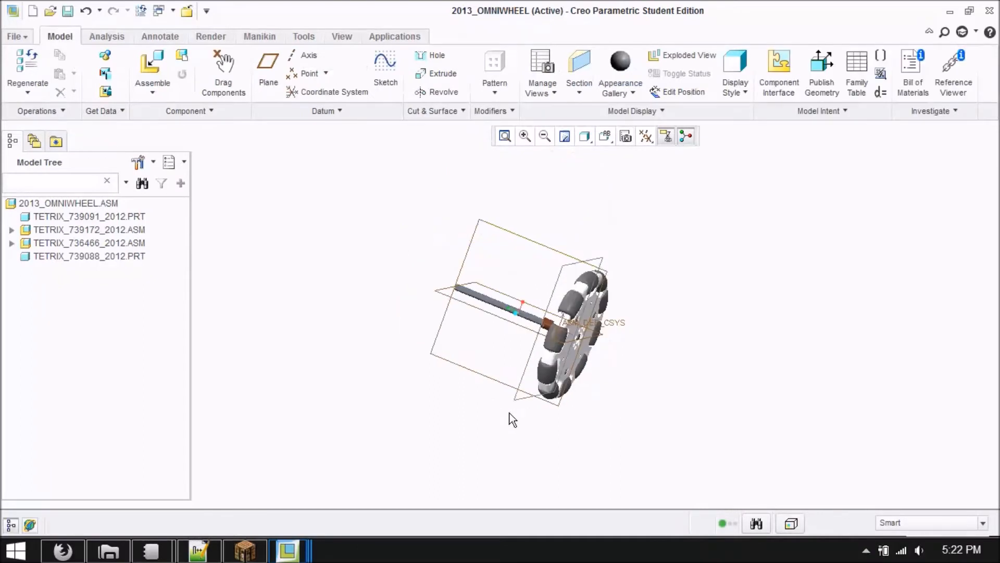
Save 2013_OMNIWHEEL.ASM in the FTC_Tetrix_KOP_Block_Party folder, one level above Tetrix_Kit_FTC
left_click(25, 37)
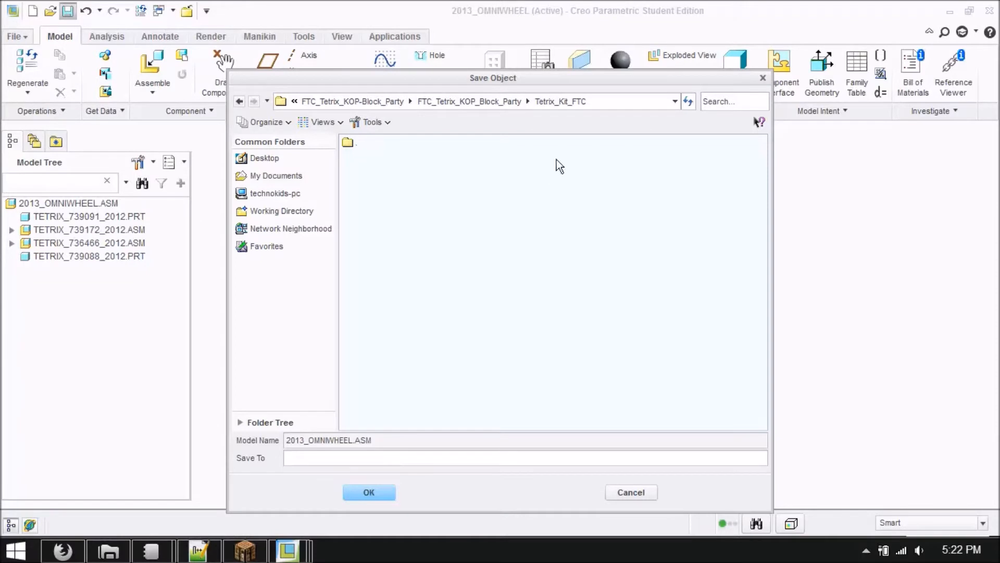
left_click(512, 104)
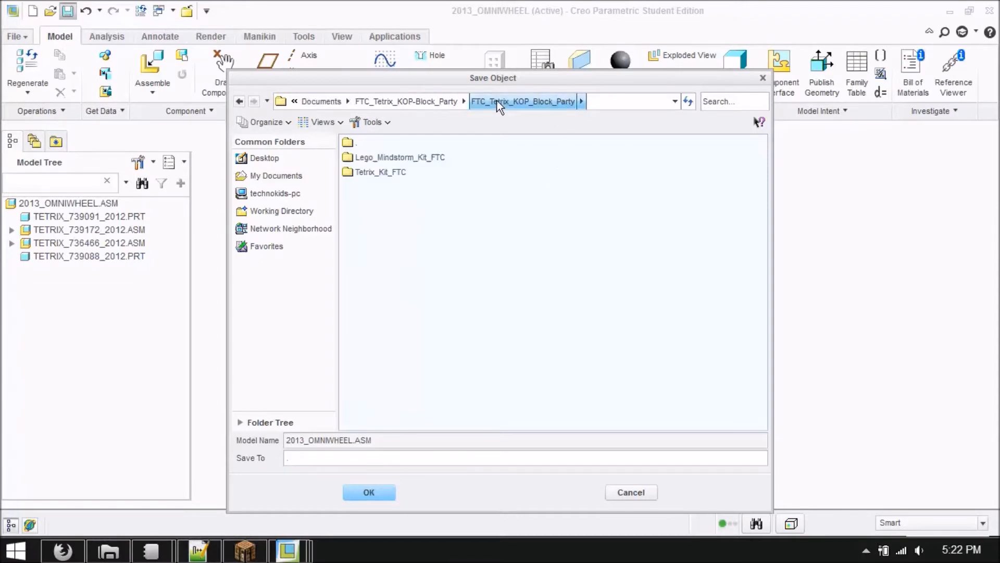
left_click(369, 492)
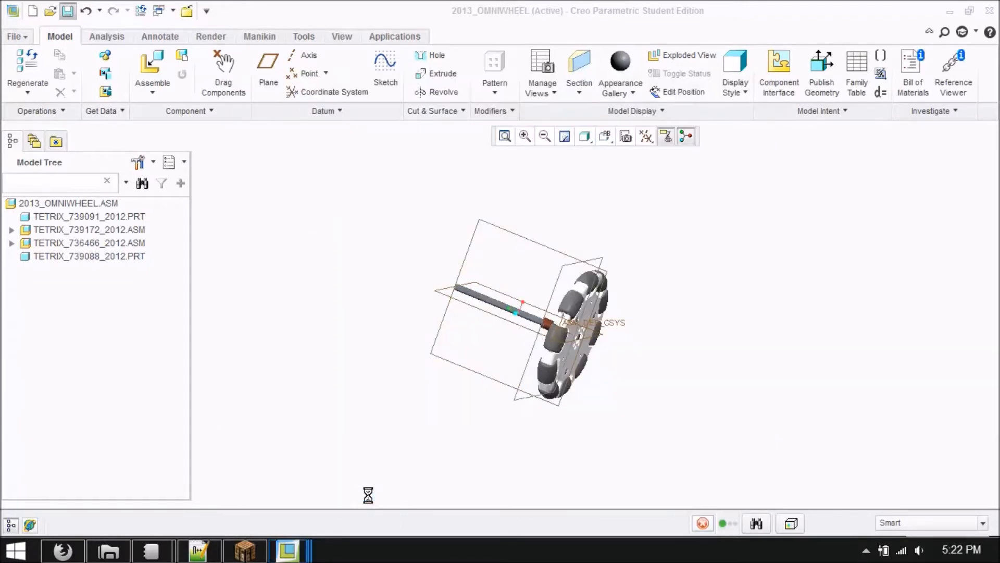
scroll(340, 406, "up", 3)
scroll(754, 186, "up", 2)
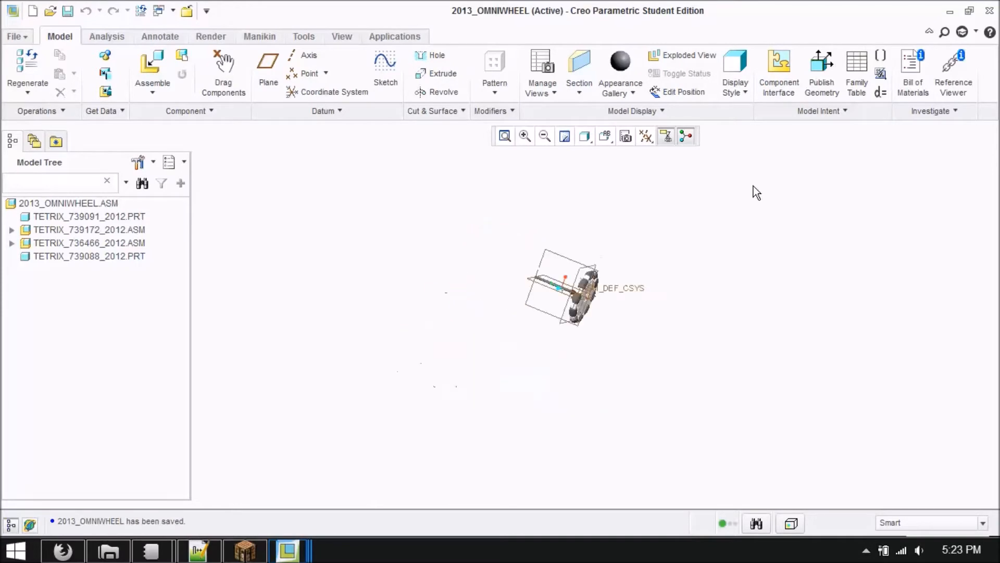
Close the omniwheel window and bring 2013_omniwheel.asm as a component into the 2013_DEMOBOT assembly
left_click(992, 10)
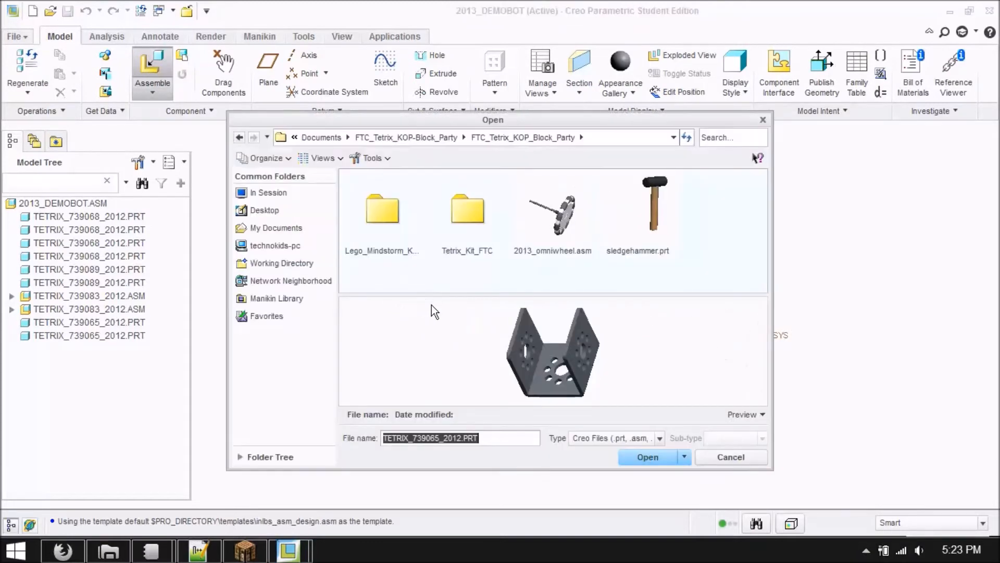
left_click(557, 235)
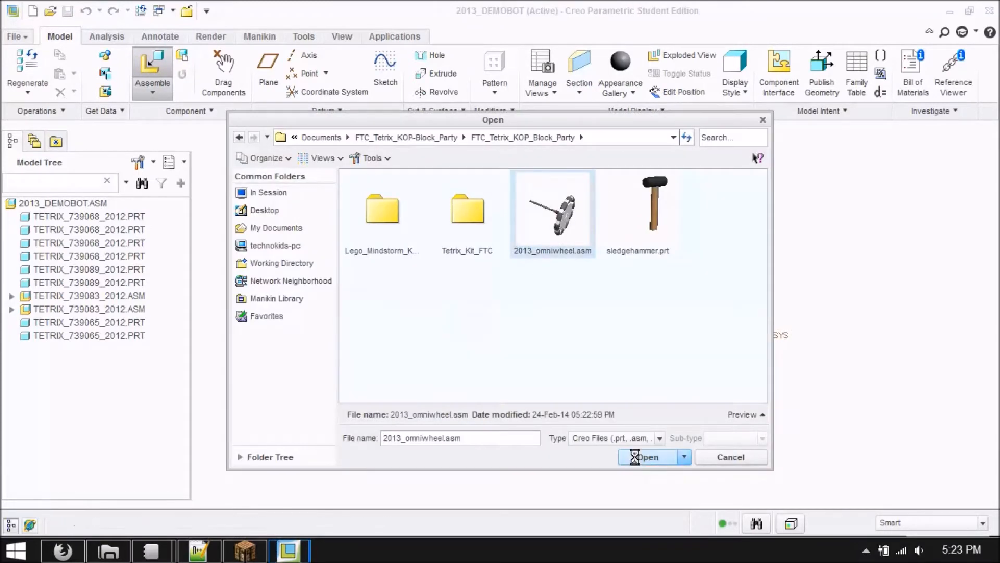
left_click(641, 457)
left_click_drag(726, 248, 617, 224)
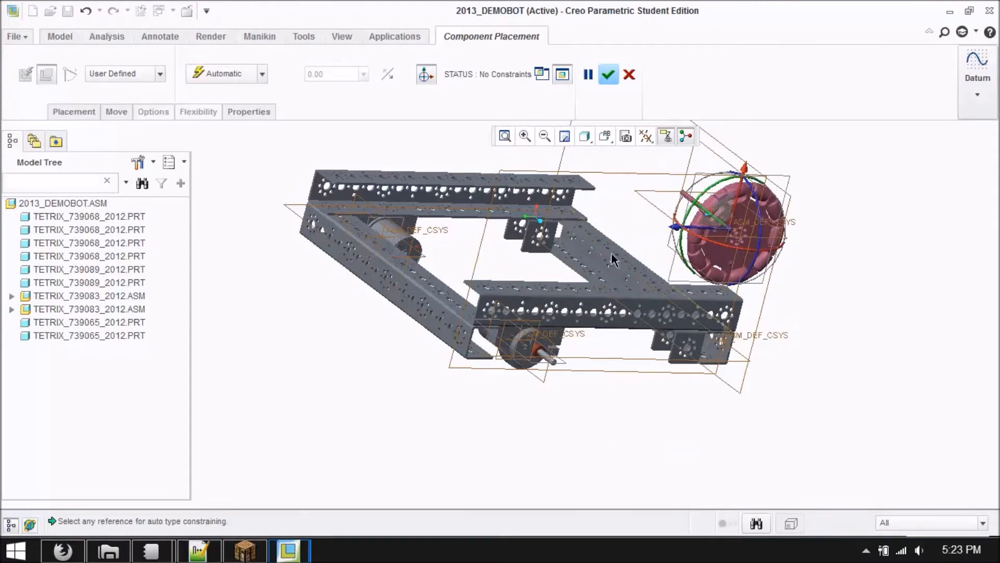
Make the round surface of the omniwheel's bushing coincident with the large center hole of the first free channel bracket
scroll(691, 347, "down", 8)
left_click(706, 352)
scroll(709, 382, "up", 6)
scroll(708, 383, "up", 4)
scroll(718, 302, "down", 10)
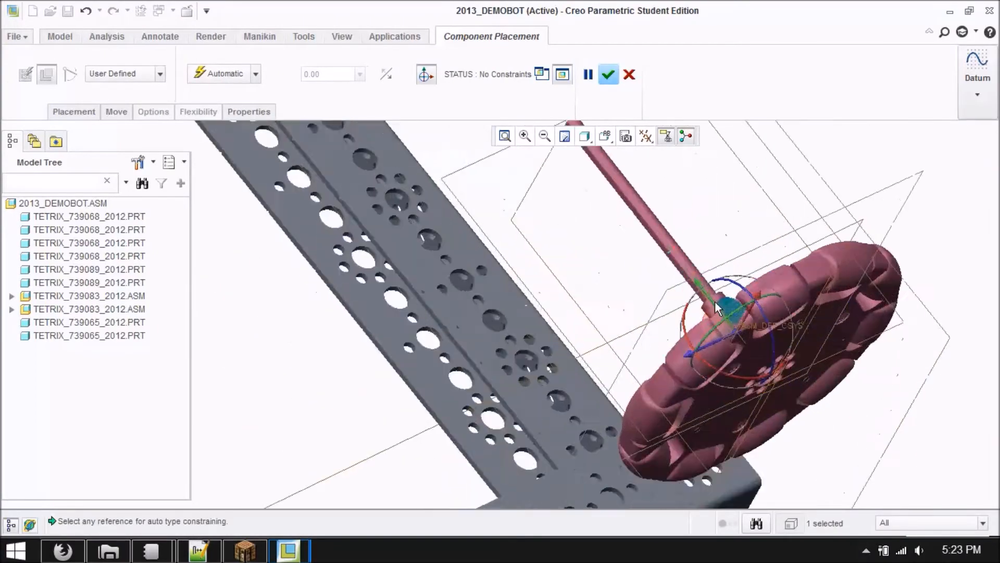
left_click(750, 304)
Seat the omniwheel's bushing flange face against the bracket's flat face with a Coincident constraint and accept the placement
scroll(651, 255, "up", 8)
middle_click_drag(758, 354, 661, 295)
scroll(469, 313, "down", 6)
left_click_drag(470, 313, 741, 341)
scroll(776, 363, "down", 4)
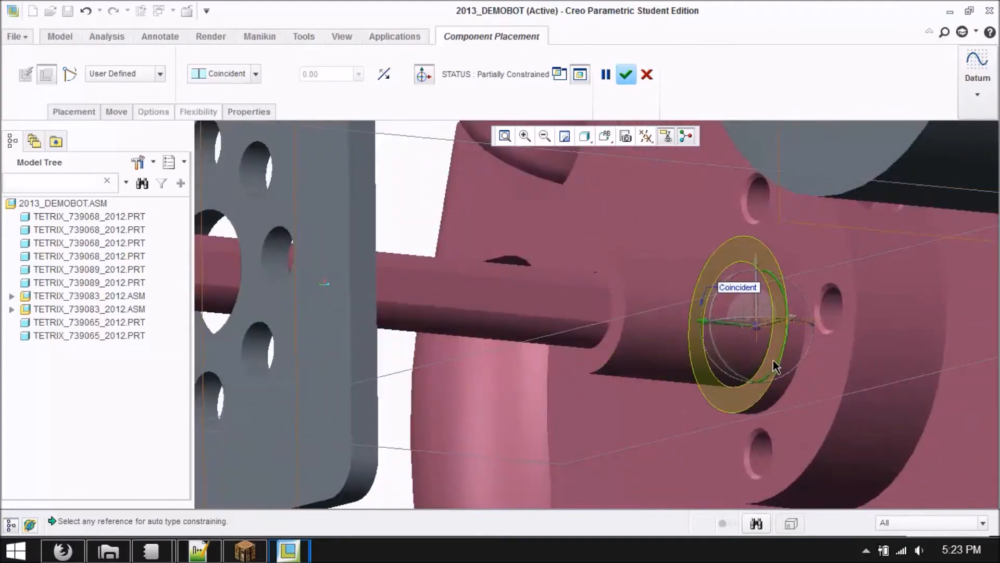
left_click(777, 363)
scroll(772, 359, "up", 6)
middle_click_drag(771, 359, 632, 386)
left_click(922, 355)
scroll(757, 439, "up", 6)
middle_click_drag(938, 308, 917, 297)
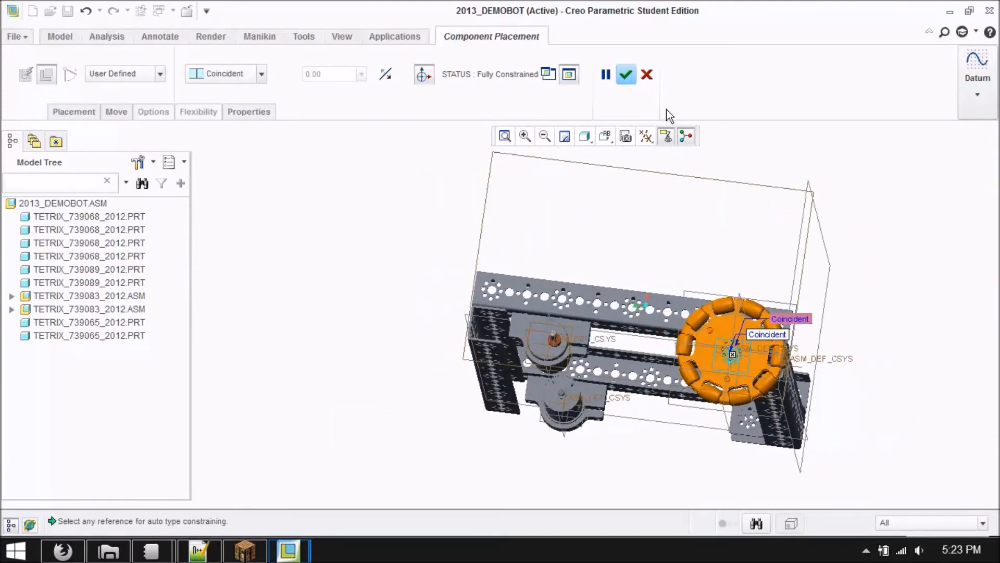
left_click(626, 76)
Bring a second 2013_omniwheel.asm into the robot assembly and position it near the other free bracket
scroll(649, 412, "up", 3)
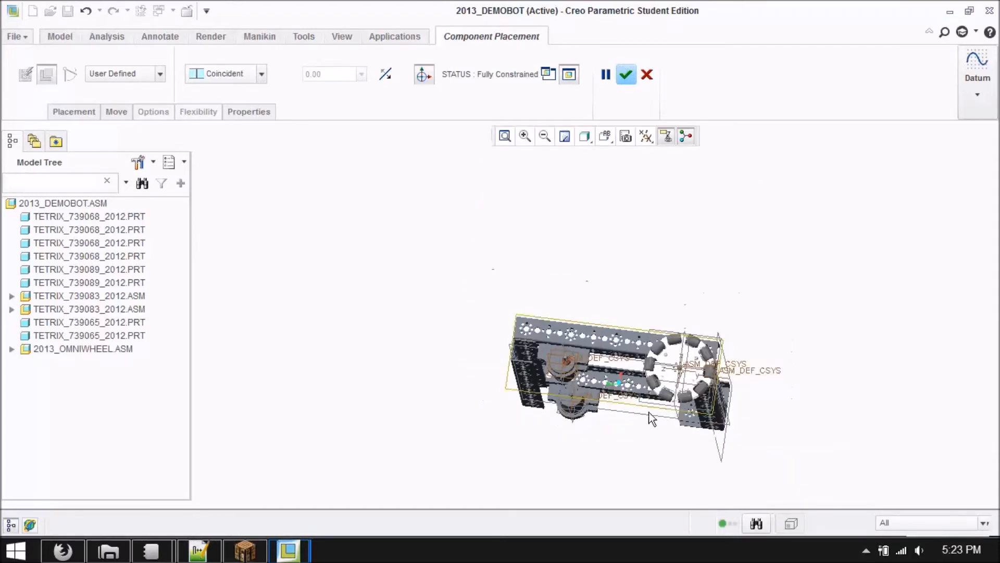
mouse_move(811, 292)
middle_mouse_down()
mouse_move(714, 273)
mouse_move(617, 237)
middle_mouse_up()
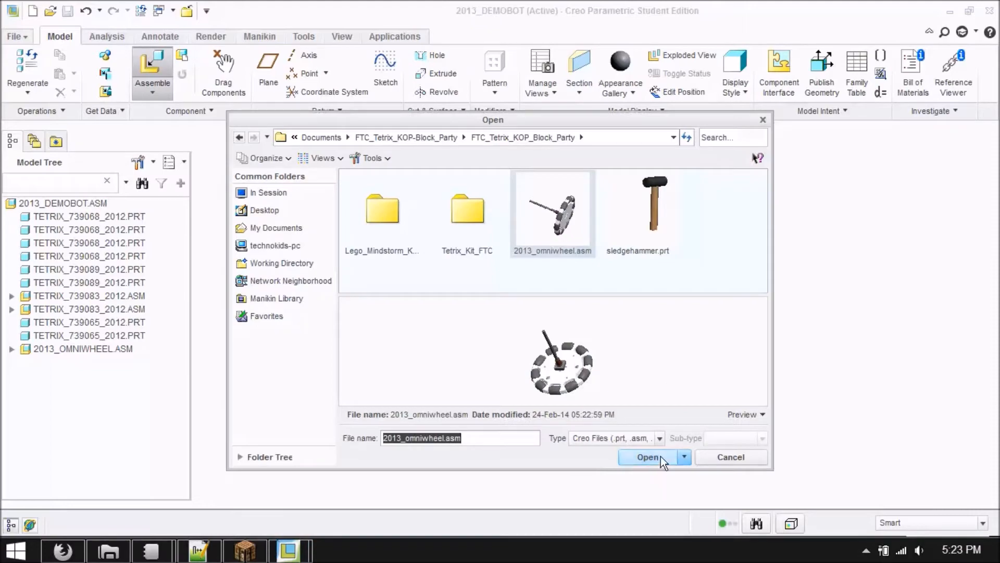
left_click(660, 455)
scroll(562, 275, "down", 3)
middle_click_drag(344, 283, 411, 312)
left_click_drag(496, 262, 605, 266)
Make the second omniwheel's bushing surface coincident with the center hole of the opposite channel bracket
scroll(359, 253, "up", 3)
scroll(458, 441, "down", 6)
left_click(502, 444)
scroll(527, 466, "up", 6)
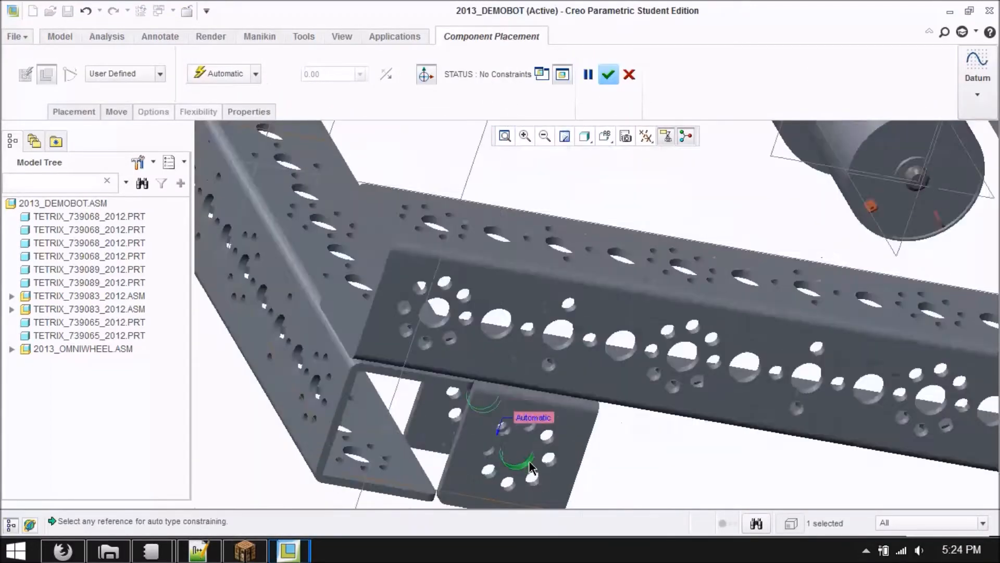
scroll(479, 298, "down", 3)
middle_click_drag(384, 255, 578, 334)
scroll(480, 299, "down", 6)
left_click(454, 229)
scroll(453, 265, "up", 5)
left_click_drag(366, 328, 562, 555)
scroll(383, 157, "up", 5)
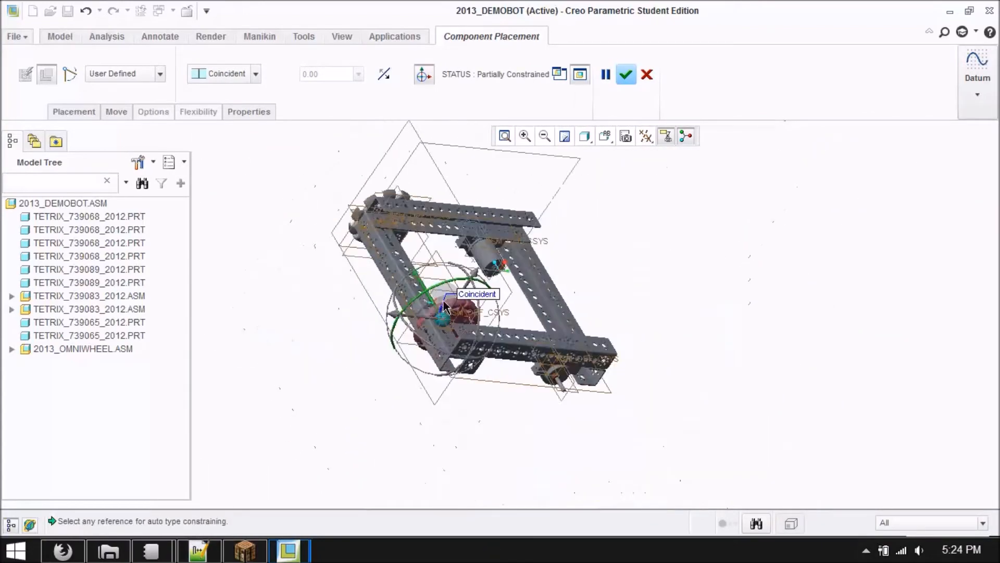
Pull the second omniwheel clear of the frame and pick the bracket's flat face as the next constraint reference
scroll(440, 297, "down", 5)
left_click_drag(433, 324, 529, 497)
scroll(364, 155, "up", 3)
left_click_drag(459, 357, 484, 402)
scroll(468, 381, "down", 6)
left_click(470, 334)
scroll(464, 328, "up", 5)
middle_click_drag(422, 310, 344, 334)
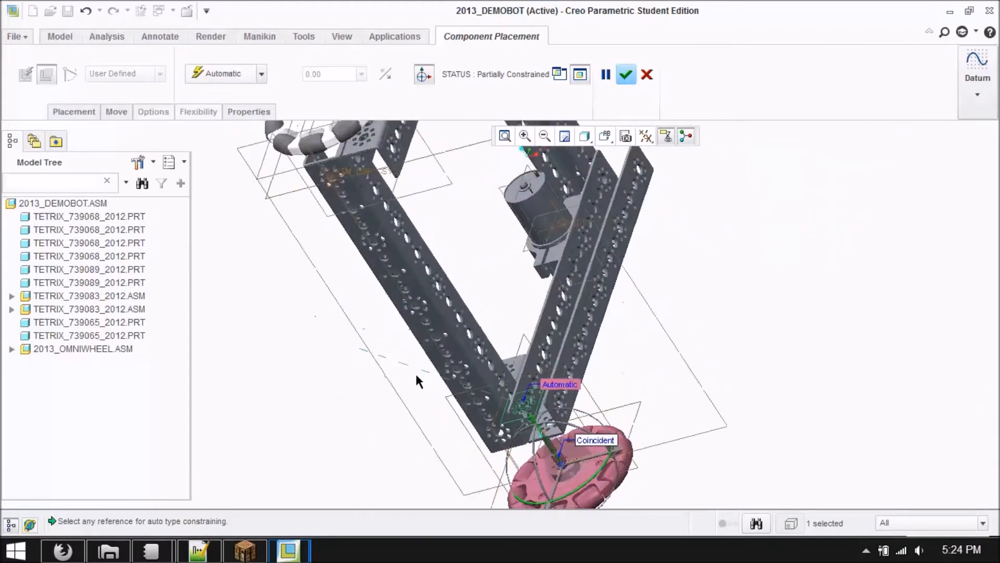
Make the second omniwheel's bushing flange face coincident with the selected bracket face and accept the placement
scroll(592, 427, "down", 6)
scroll(595, 368, "up", 3)
scroll(584, 383, "down", 6)
left_click(584, 383)
scroll(560, 377, "up", 5)
middle_click_drag(623, 417, 598, 395)
scroll(599, 400, "up", 3)
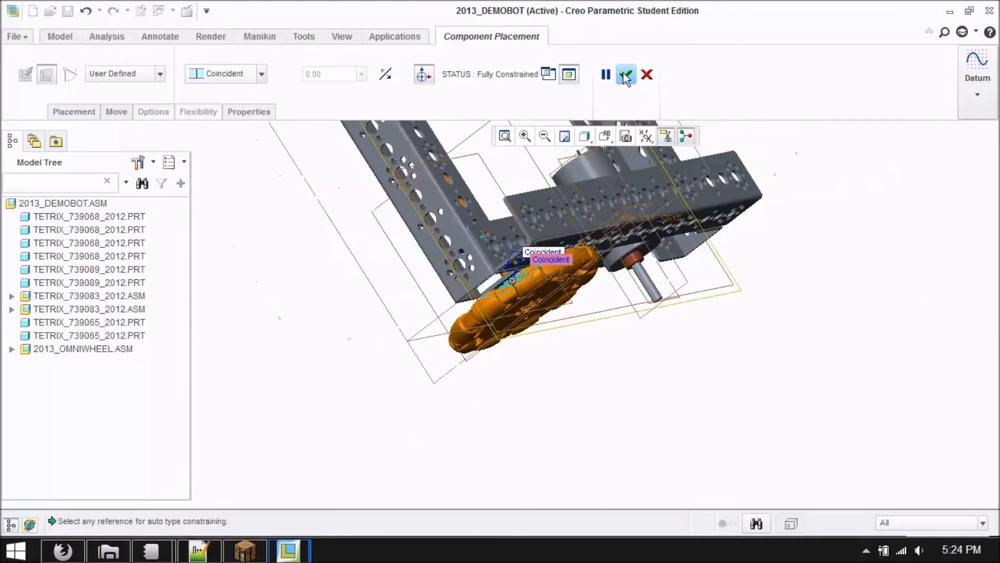
scroll(641, 405, "up", 5)
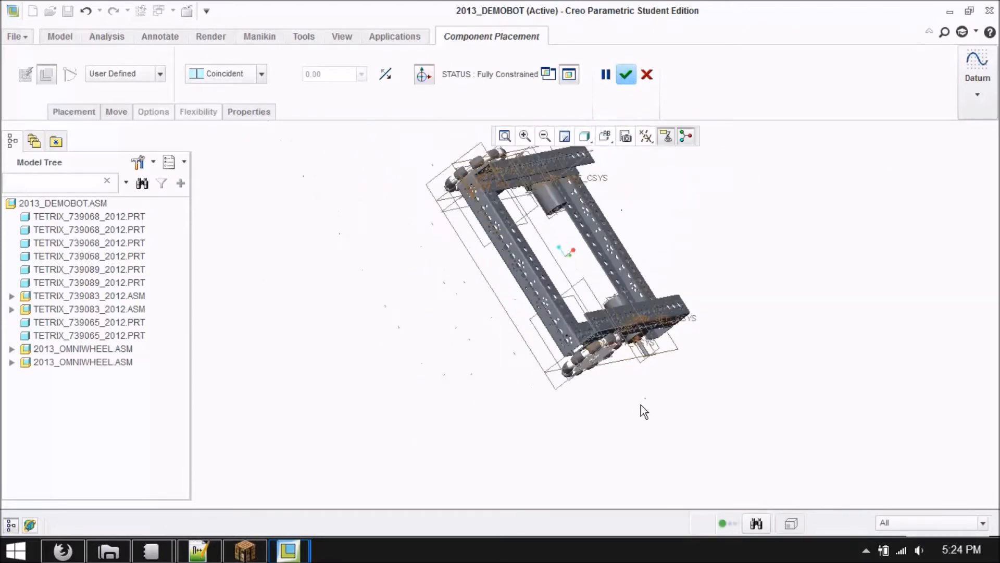
Bring the bronze bushing tetrix_739091_2012.prt from the Tetrix_Kit_FTC folder into the robot assembly
middle_click_drag(672, 417, 605, 359)
scroll(605, 358, "down", 4)
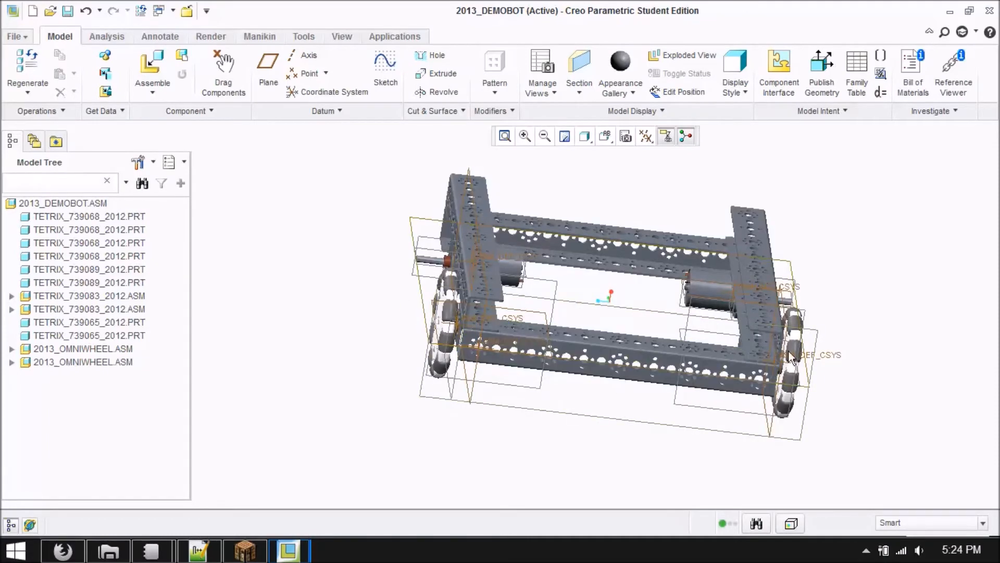
middle_click_drag(424, 432, 654, 445)
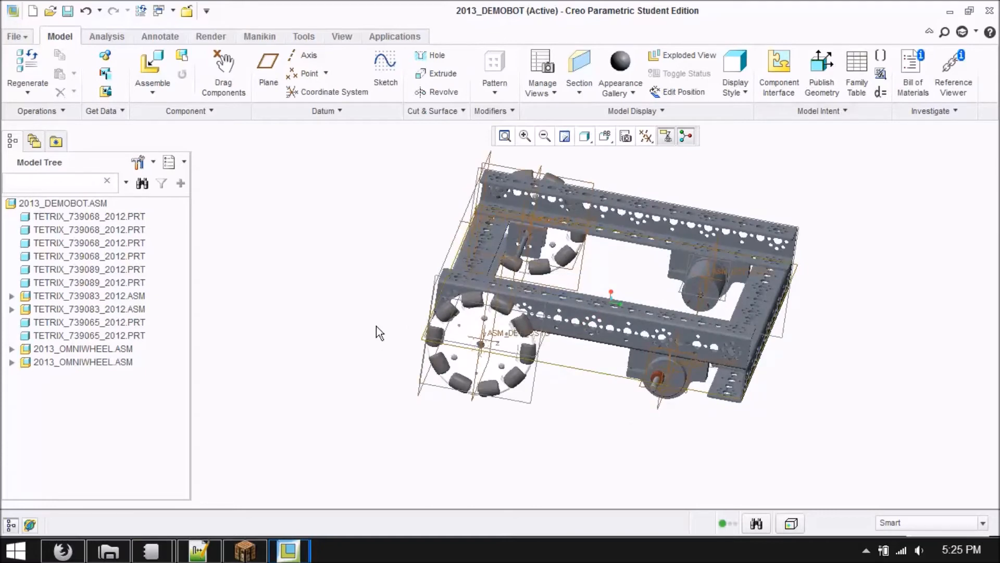
left_click(150, 65)
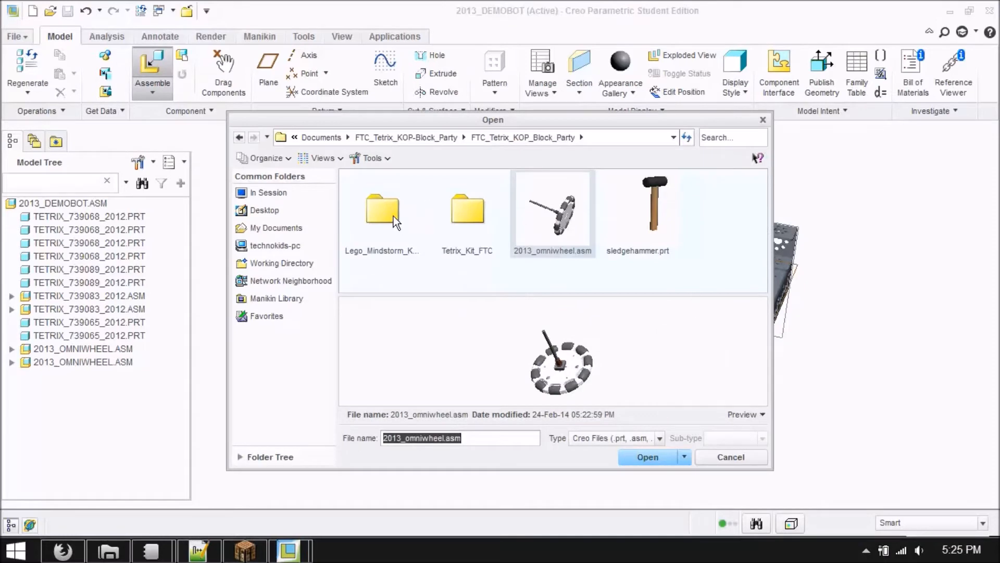
double_click(483, 220)
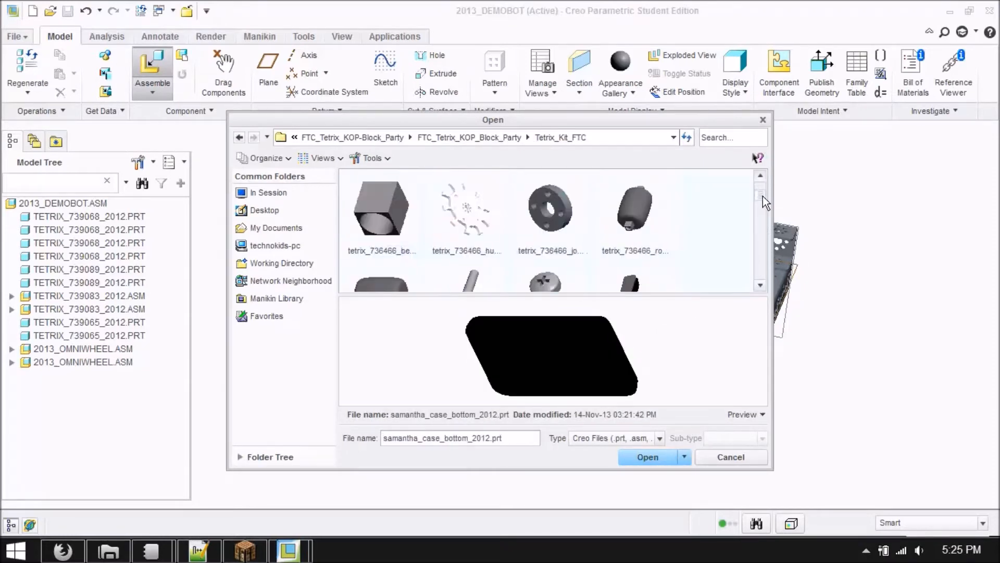
left_click(747, 415)
scroll(762, 226, "down", 5)
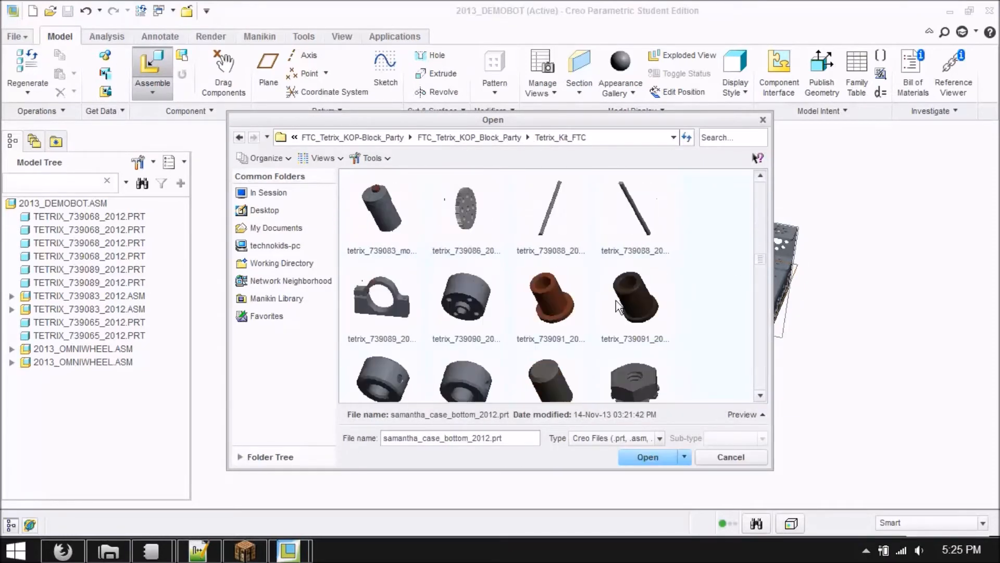
left_click(552, 297)
left_click(647, 457)
scroll(560, 365, "up", 3)
Make the bushing's round outer surface coincident with the center hole on the bracket's inner side, around the omniwheel axle
scroll(543, 276, "down", 7)
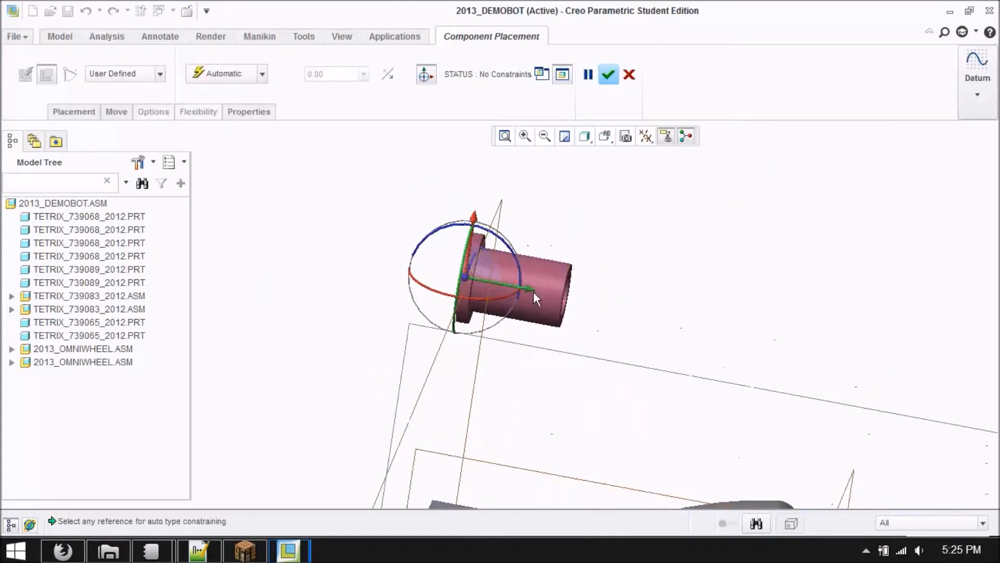
scroll(510, 245, "up", 1)
left_click(511, 248)
scroll(498, 177, "up", 6)
scroll(548, 357, "down", 9)
left_click(584, 358)
scroll(591, 371, "up", 6)
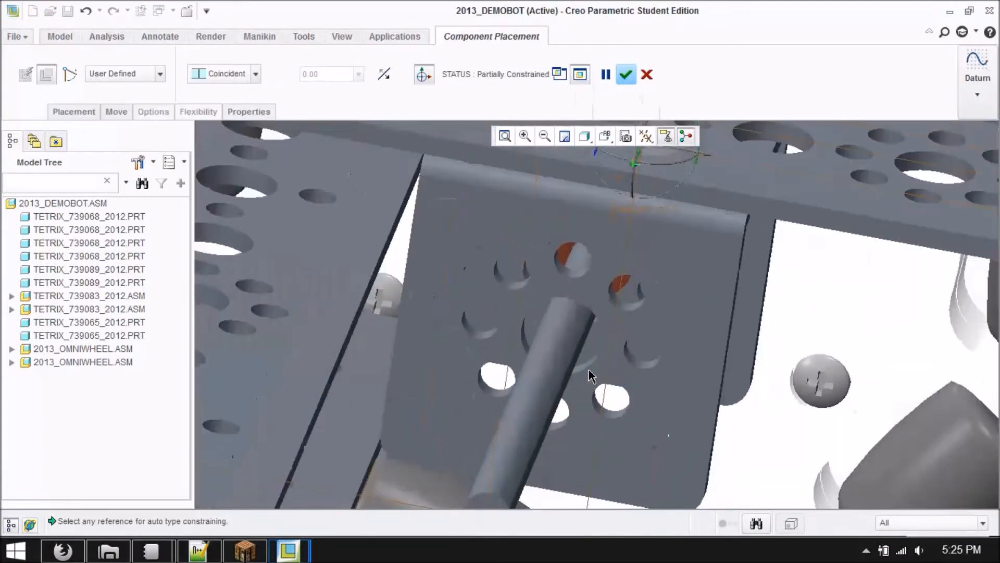
Make the bushing's flange face coincident with the flat inner face of the bracket
left_click(632, 353)
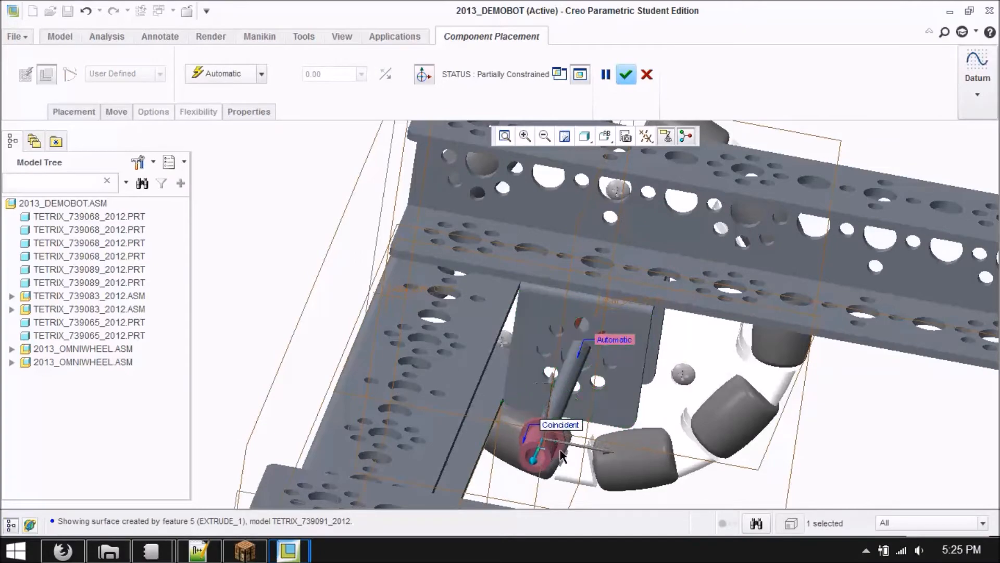
scroll(560, 448, "down", 4)
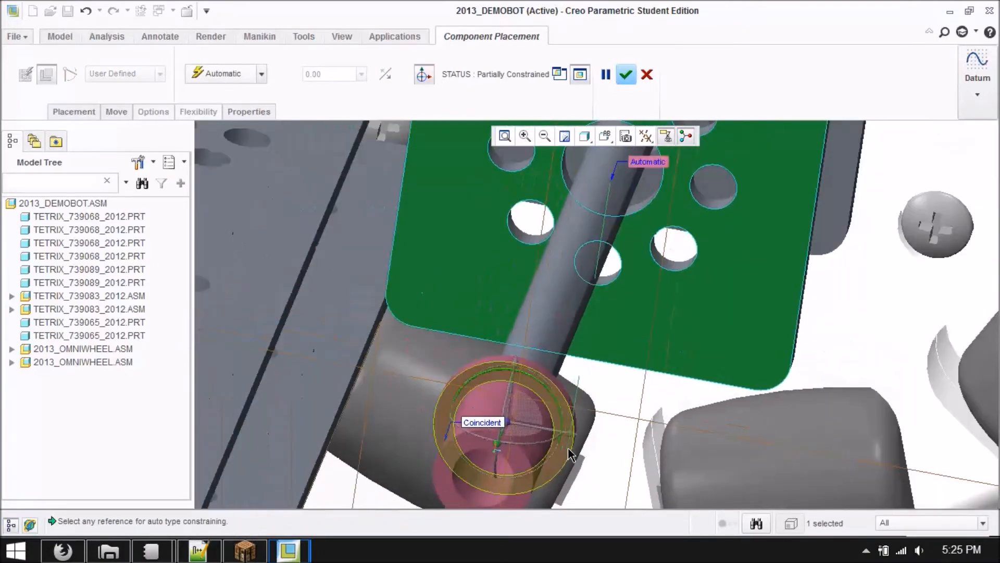
left_click(568, 447)
scroll(568, 448, "up", 5)
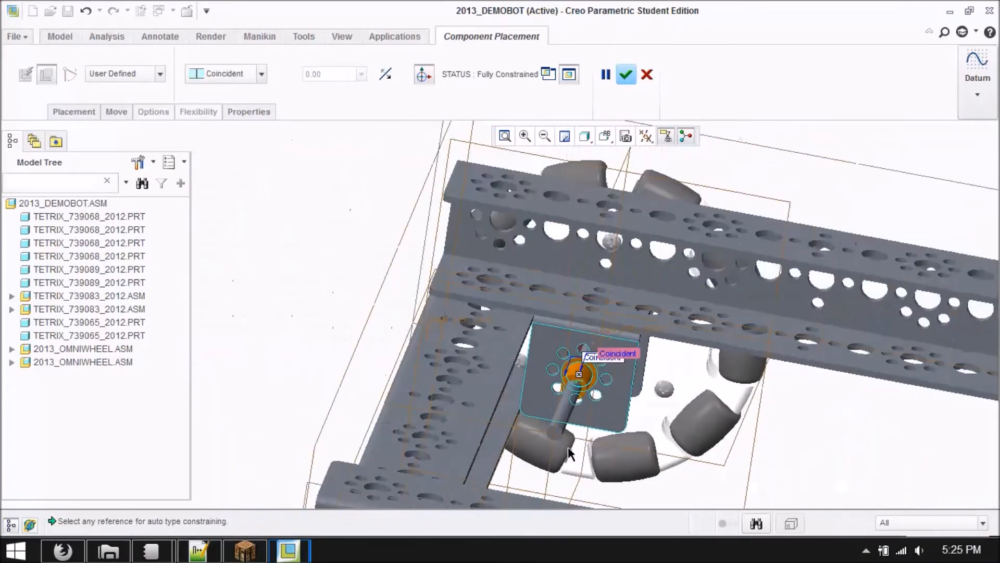
scroll(363, 180, "up", 3)
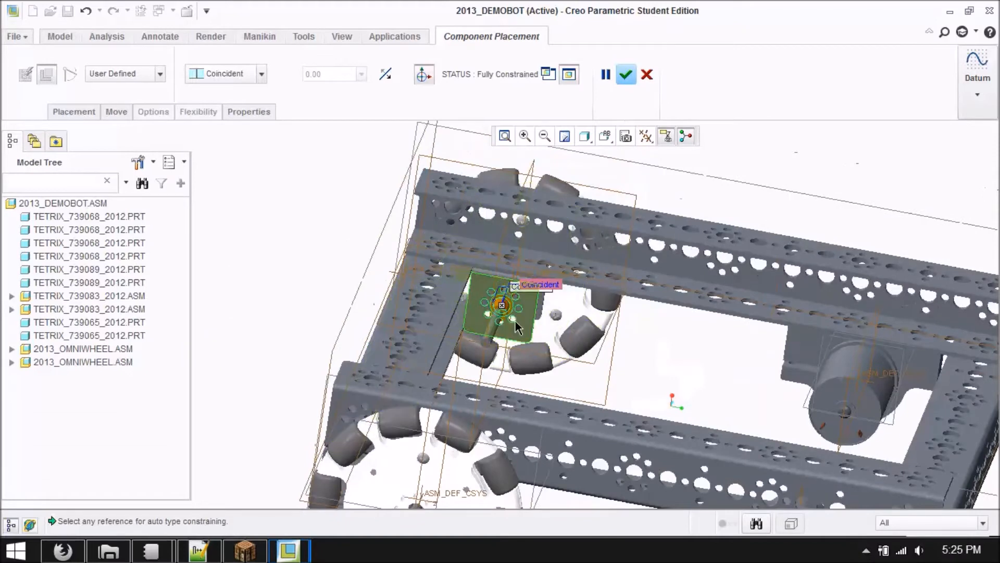
Flip the bushing's coincident constraint orientation on the bracket plate and accept the placement
scroll(515, 321, "down", 6)
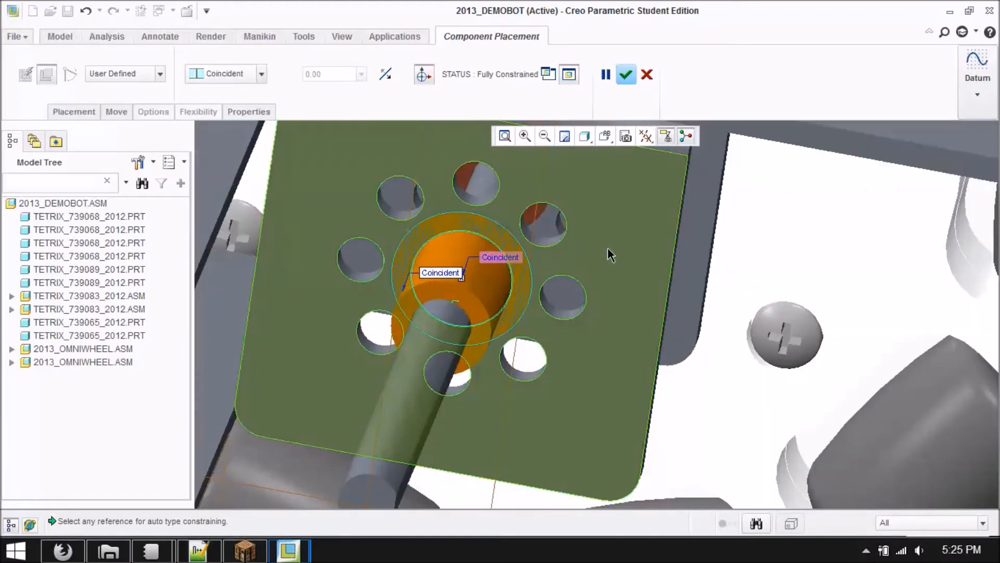
left_click(386, 76)
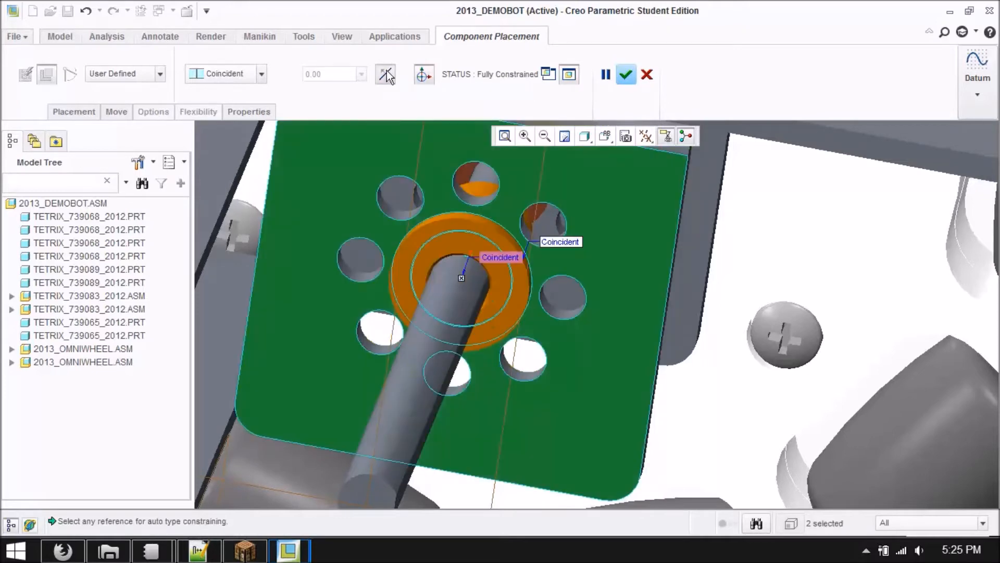
scroll(612, 351, "up", 3)
scroll(608, 347, "up", 2)
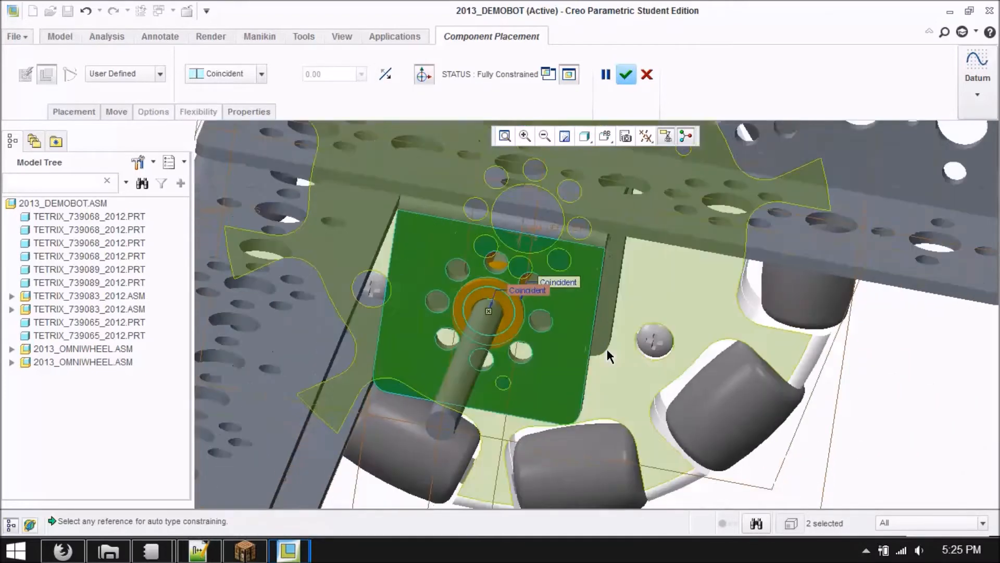
left_click(627, 75)
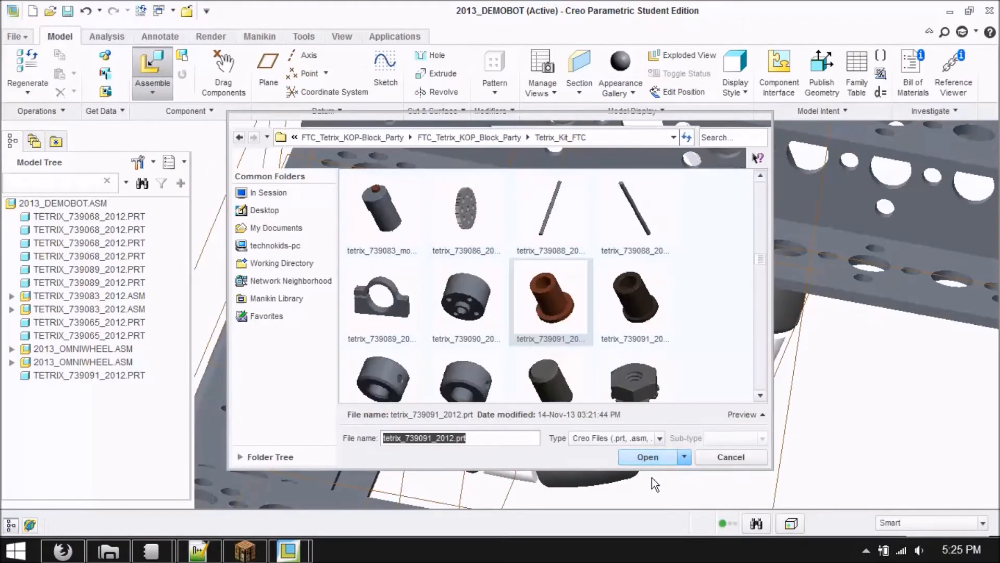
Insert another tetrix_739091_2012.prt bushing and make its cylinder coincident with the center hole of the opposite wheel's bracket plate
left_click(650, 455)
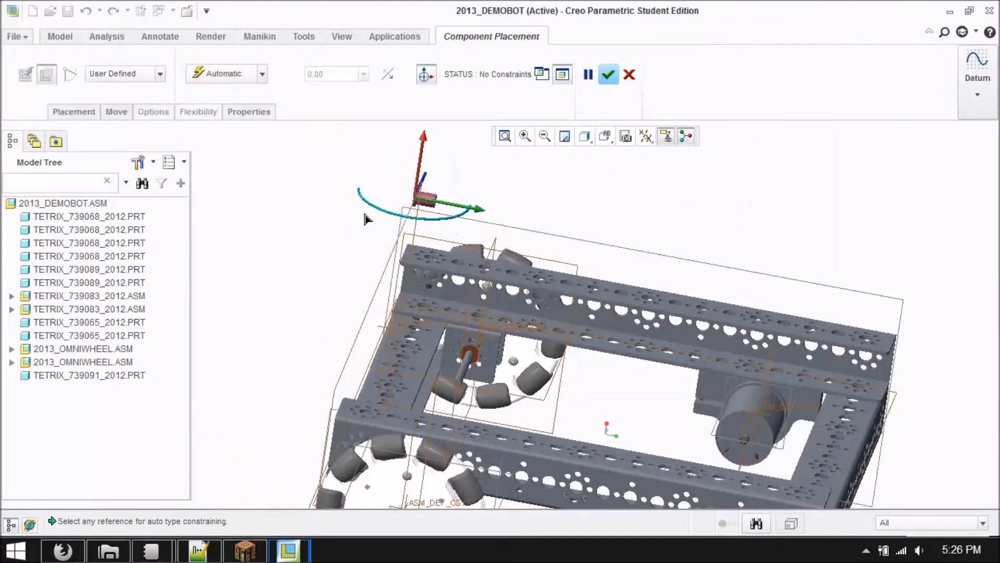
left_click_drag(364, 215, 376, 204)
scroll(383, 194, "down", 10)
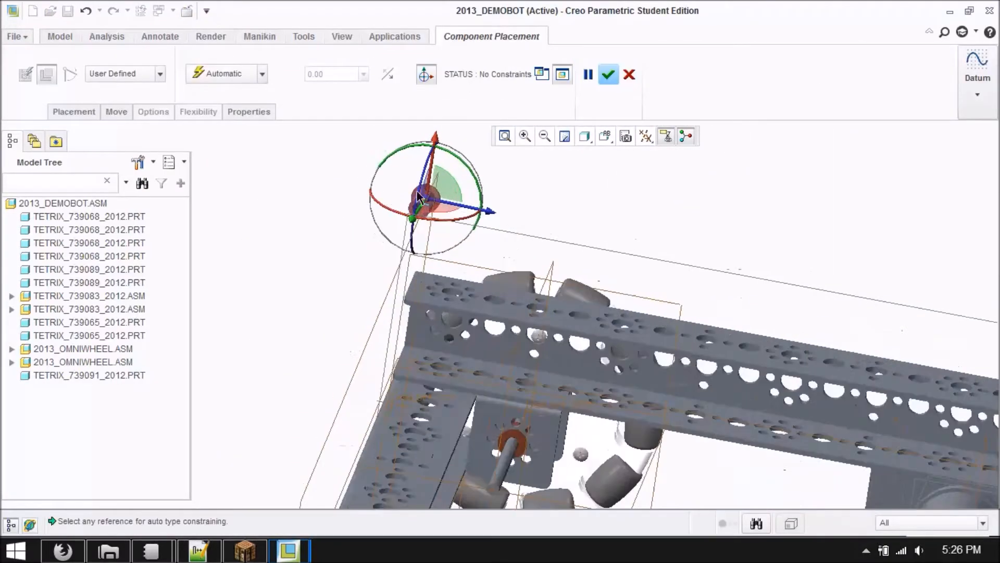
left_click(383, 221)
scroll(383, 219, "up", 10)
middle_click_drag(384, 218, 622, 217)
scroll(622, 217, "down", 10)
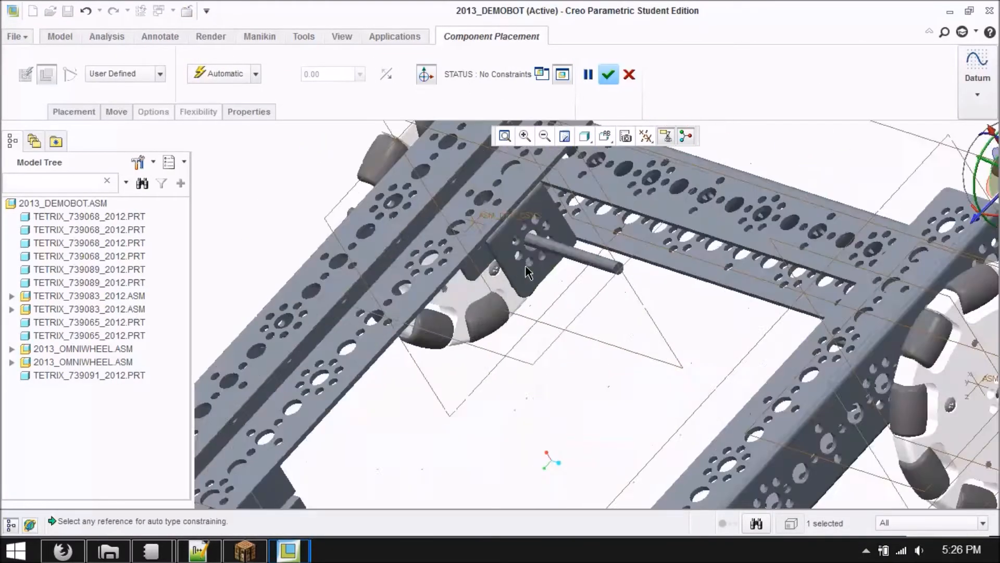
left_click(529, 232)
scroll(527, 230, "up", 8)
Make the second bushing's flange coincident with the face of the bracket plate and accept the placement
left_click(525, 257)
scroll(523, 299, "up", 6)
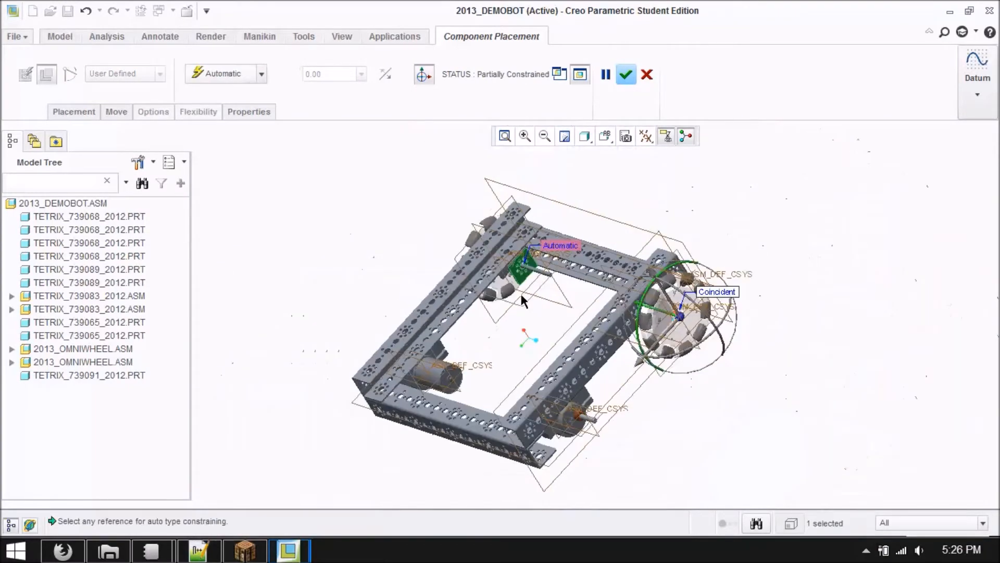
middle_click_drag(557, 295, 579, 258)
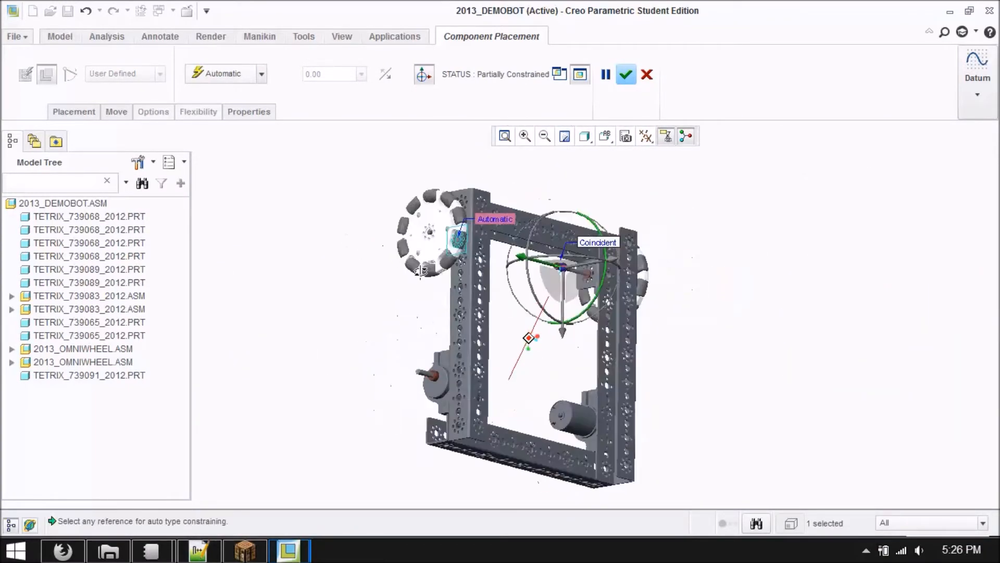
scroll(582, 257, "down", 10)
left_click(582, 290)
scroll(585, 307, "up", 6)
middle_click_drag(587, 313, 444, 117)
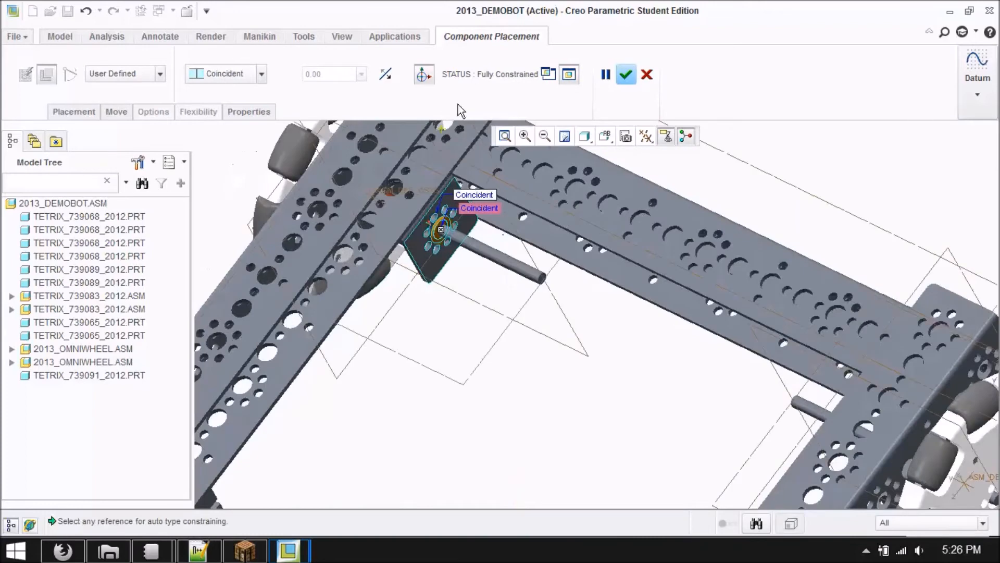
left_click(626, 74)
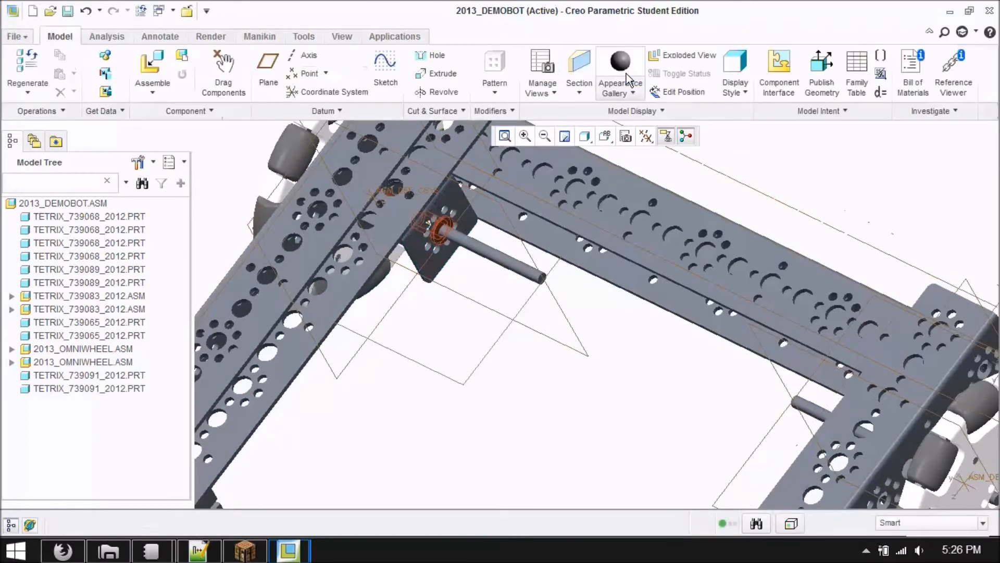
Insert the tetrix_739092_2012.asm collar and make its bore coincident with the wheel axle beside the second bushing
left_click(161, 67)
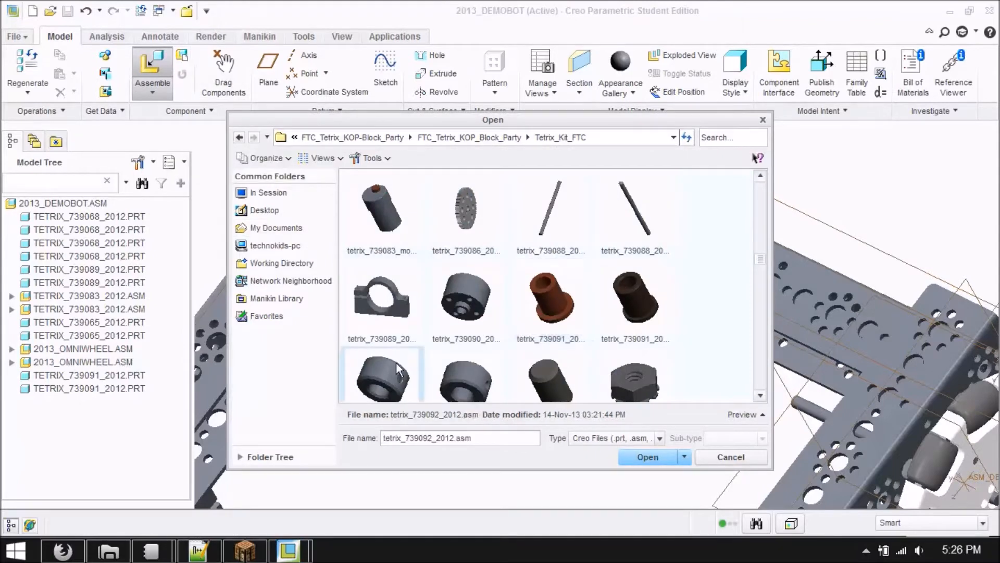
scroll(579, 411, "up", 5)
scroll(688, 353, "down", 11)
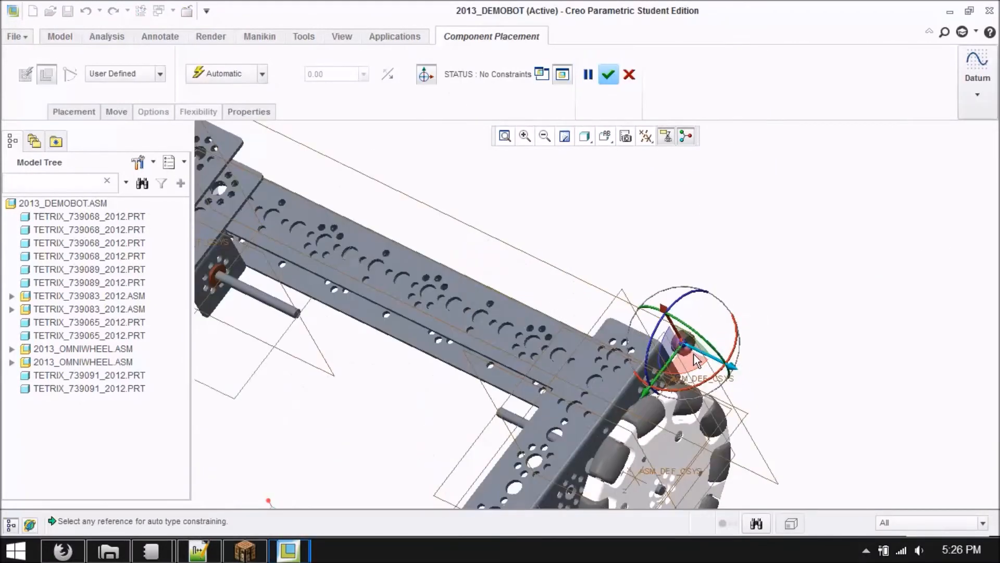
scroll(654, 300, "down", 4)
left_click(676, 308)
scroll(676, 308, "up", 12)
scroll(468, 273, "down", 8)
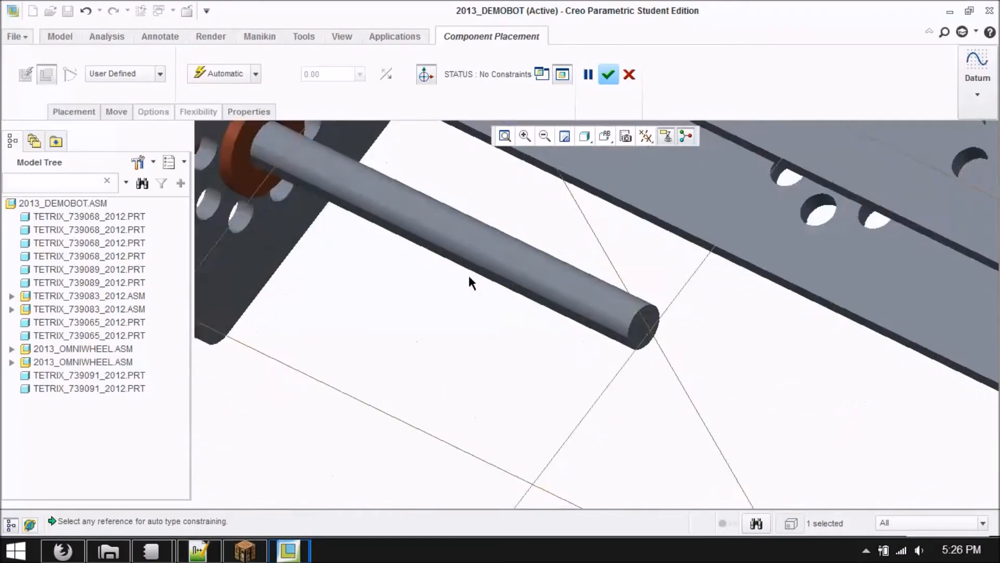
left_click(513, 249)
scroll(513, 249, "up", 10)
scroll(860, 435, "down", 7)
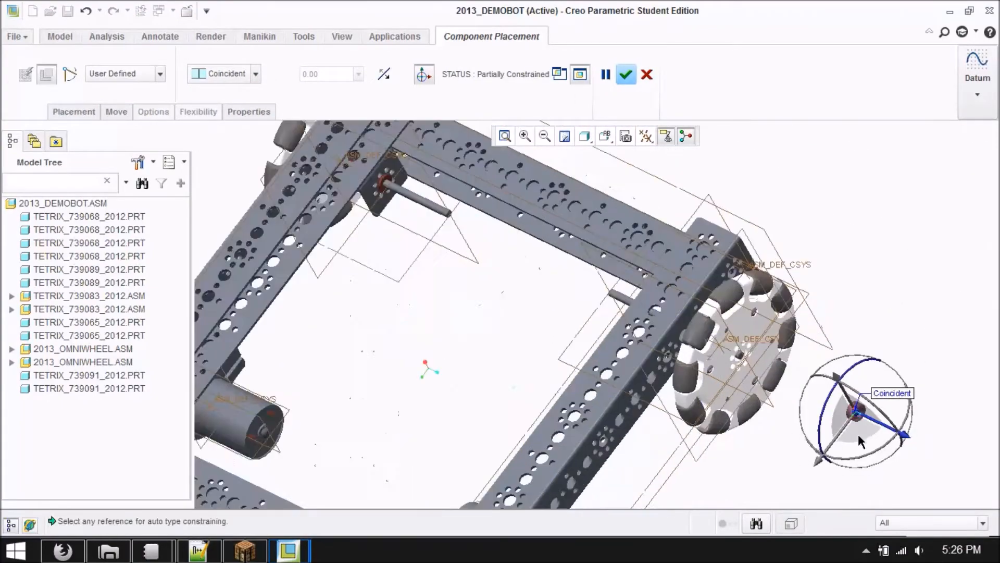
Add an orientation constraint between the collar's set screw face and the flat side of the axle
scroll(862, 417, "up", 7)
scroll(536, 277, "down", 10)
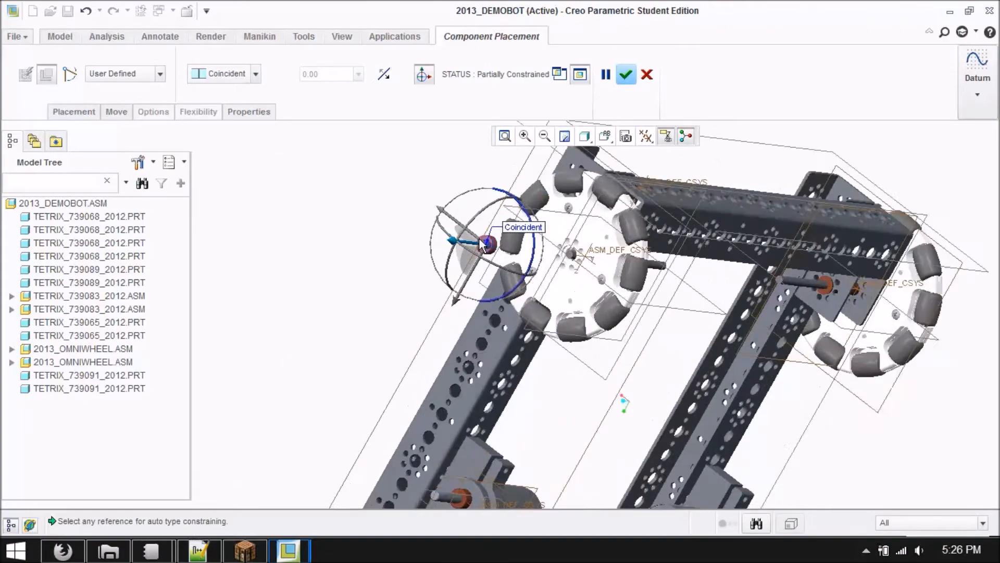
scroll(552, 311, "up", 8)
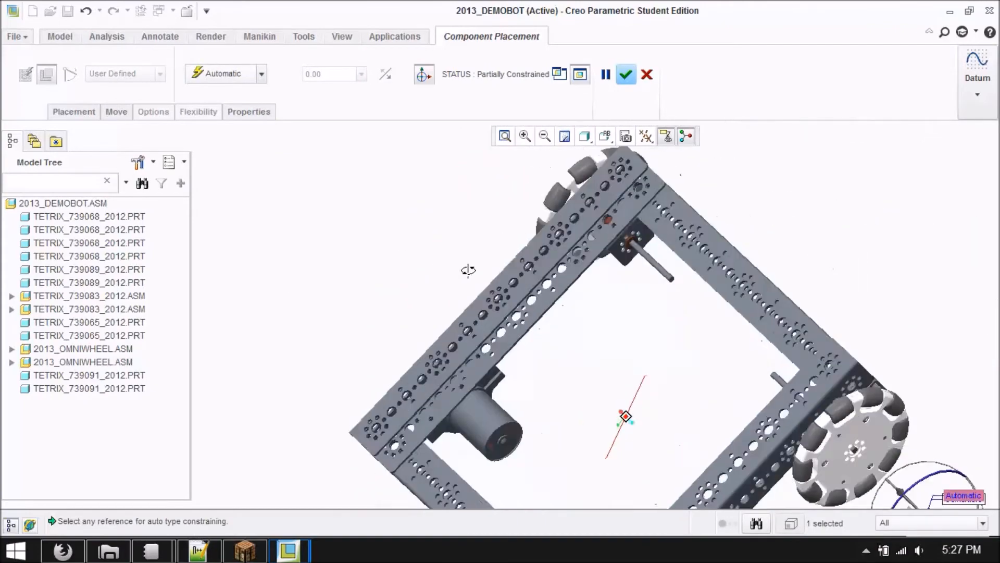
scroll(672, 290, "down", 10)
scroll(681, 346, "up", 7)
scroll(596, 272, "down", 5)
left_click(567, 278)
Constrain the collar's end face to the bushing's flange and change the constraint type from Distance to Coincident
scroll(559, 277, "up", 10)
middle_click_drag(742, 275, 732, 271)
scroll(724, 448, "down", 10)
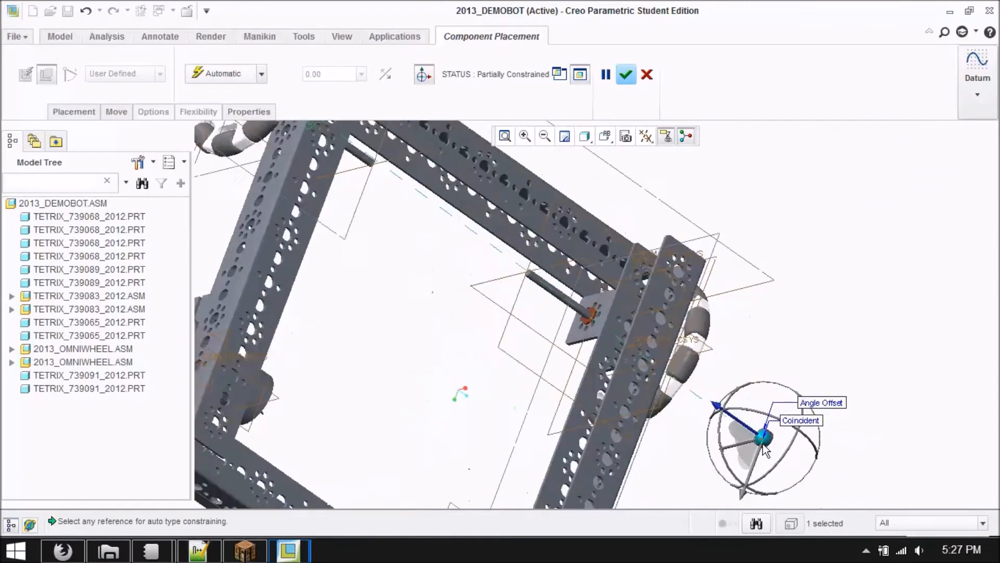
left_click(707, 446)
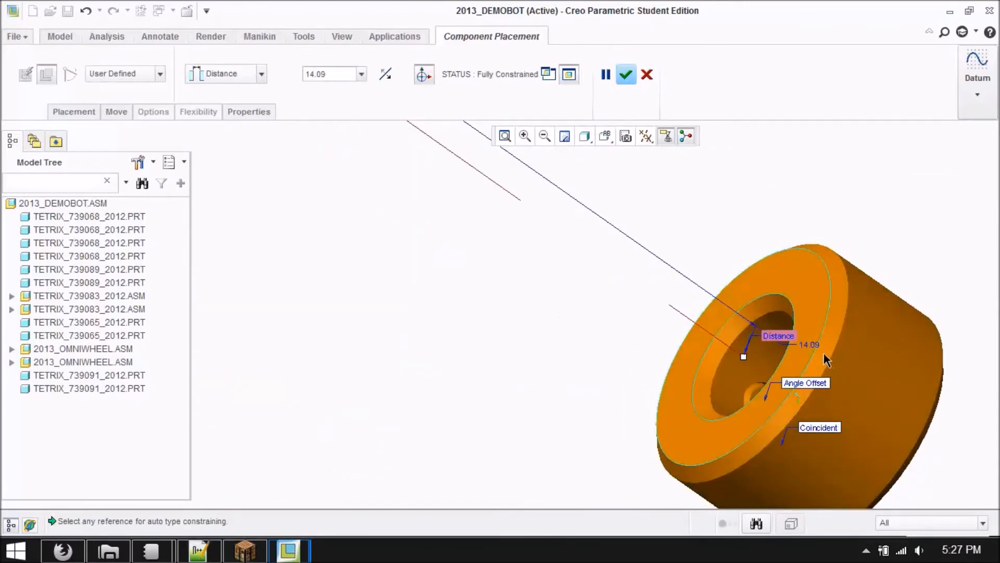
left_click(223, 140)
scroll(615, 342, "up", 8)
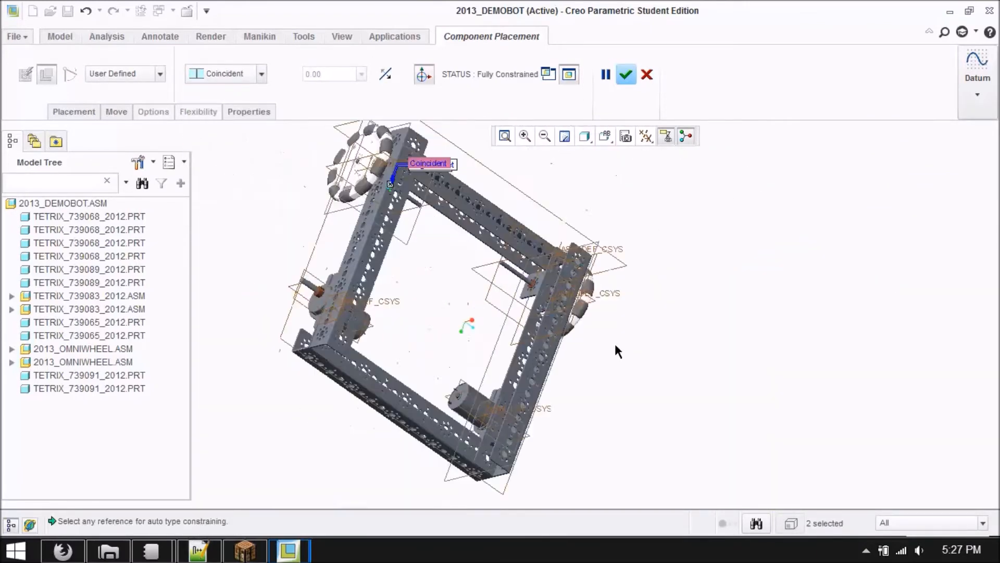
scroll(404, 210, "down", 5)
scroll(404, 210, "down", 6)
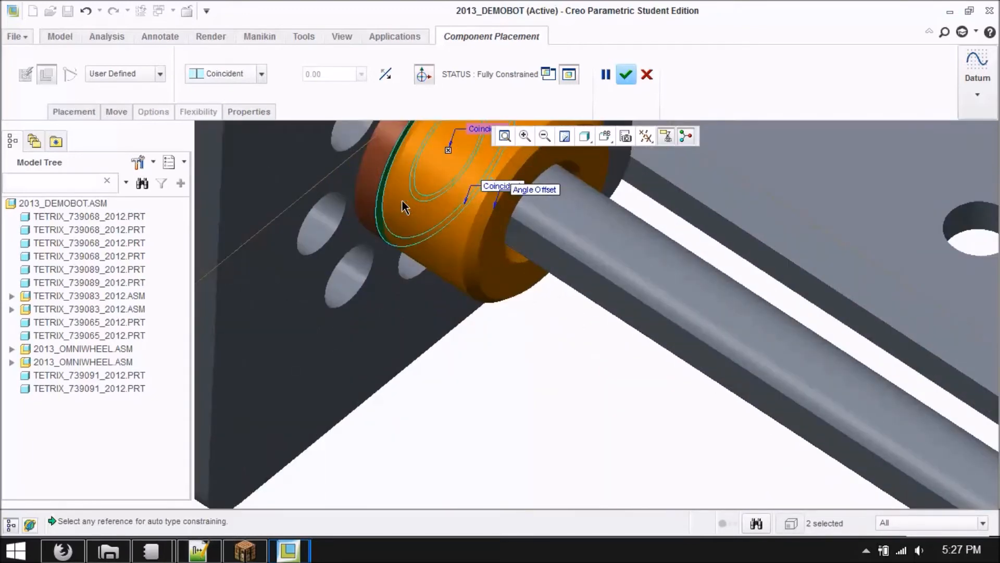
Change the collar's Angle Offset constraint to Coincident and accept the placement
left_click(546, 189)
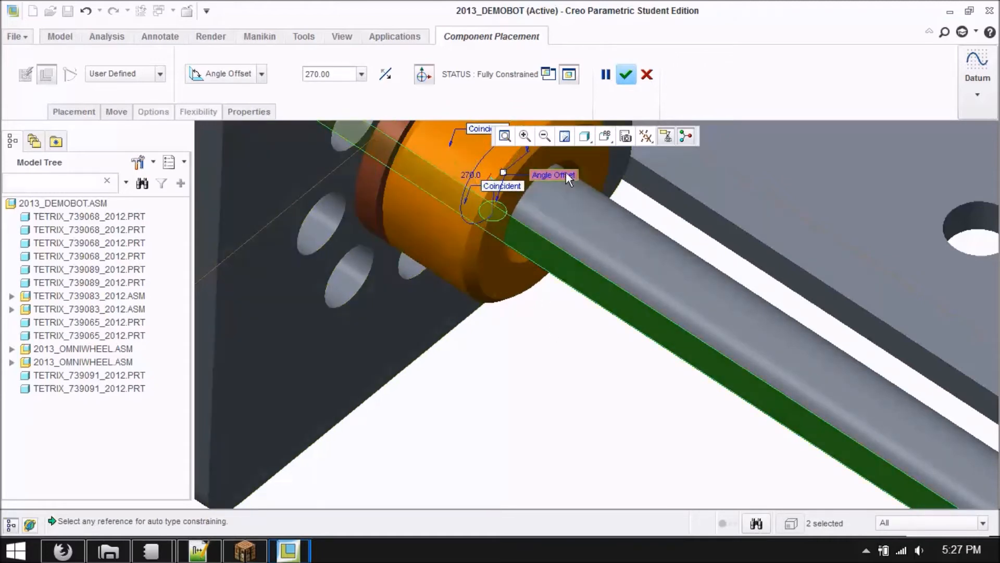
scroll(492, 368, "up", 3)
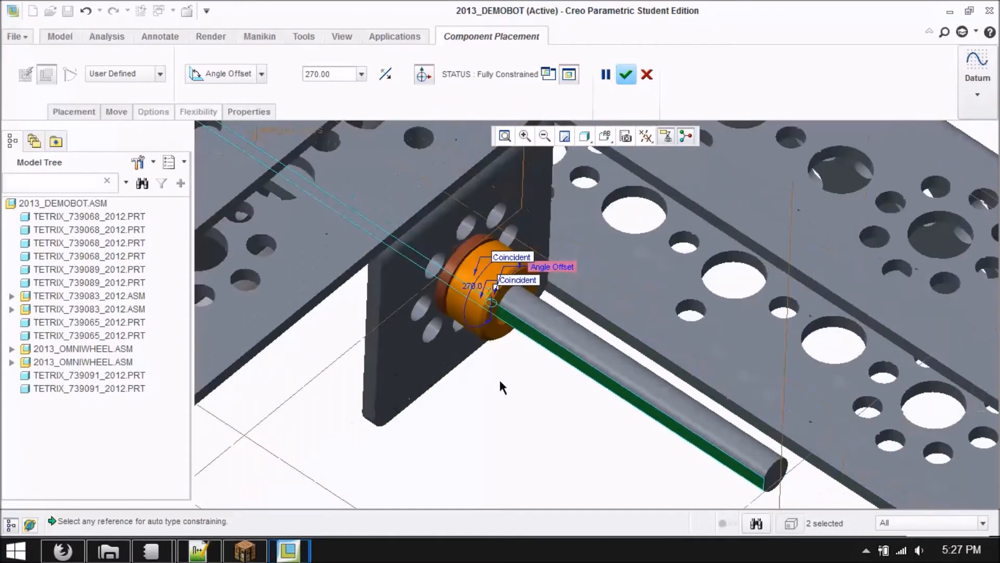
middle_click_drag(504, 378, 471, 315)
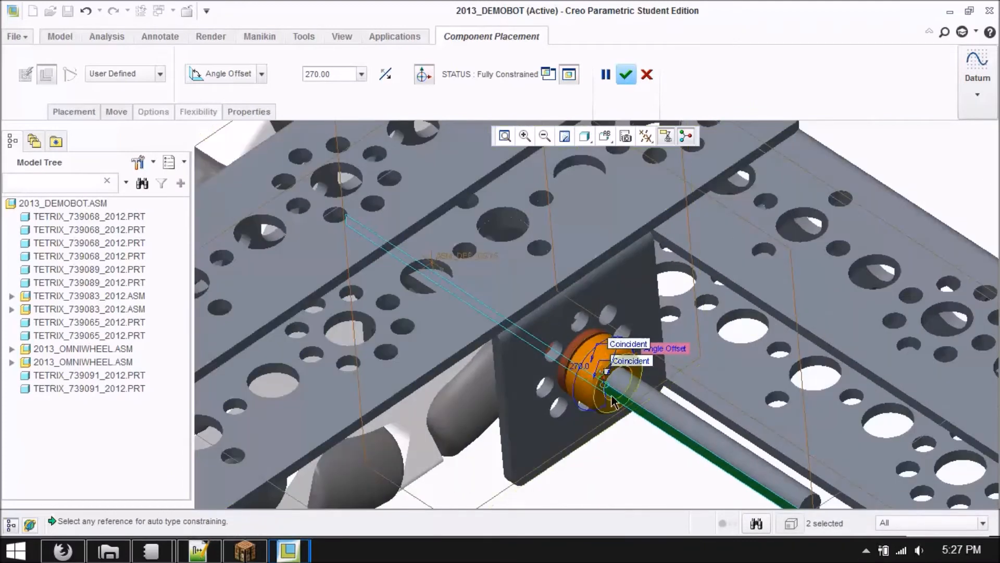
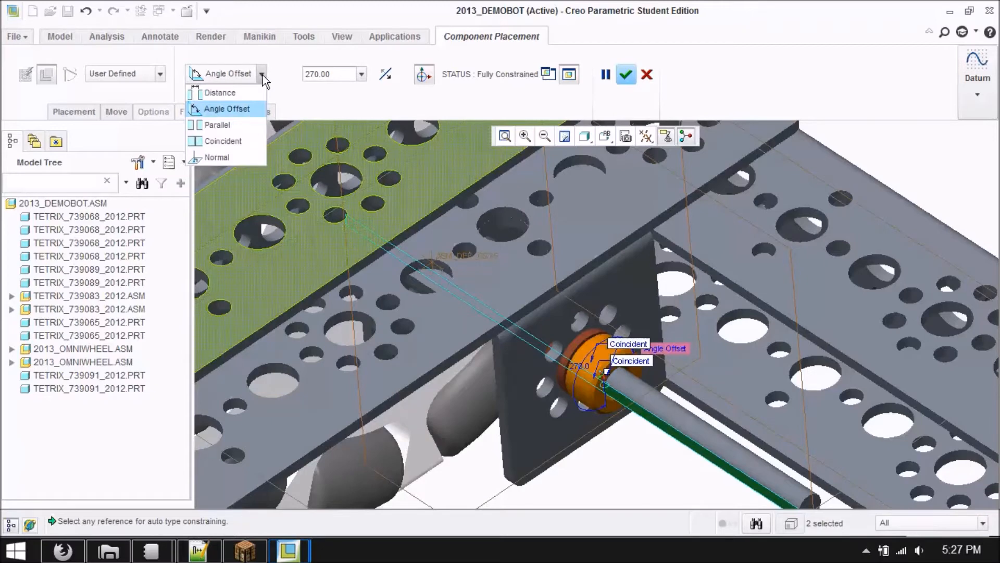
left_click(232, 140)
middle_click_drag(408, 278, 437, 400)
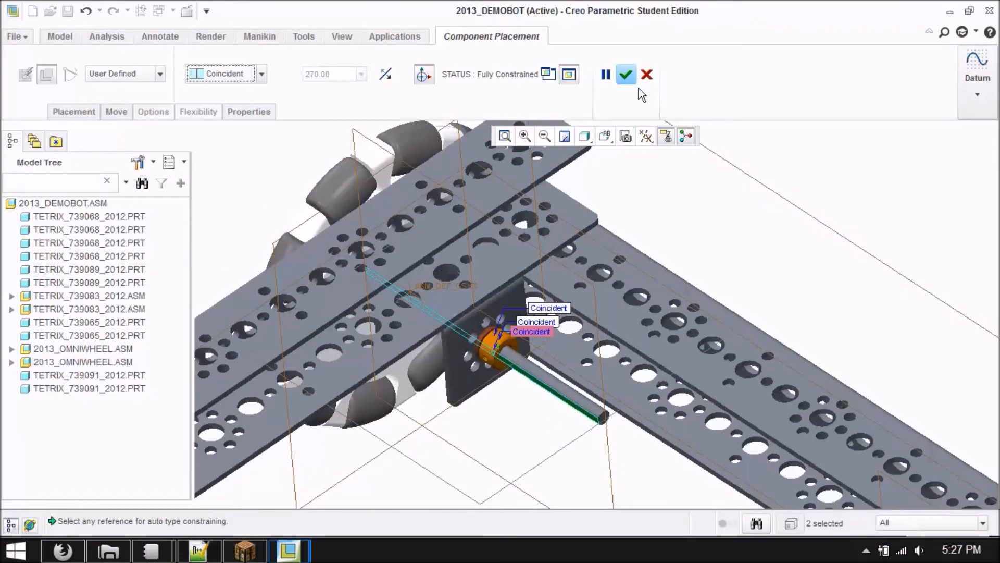
left_click(628, 76)
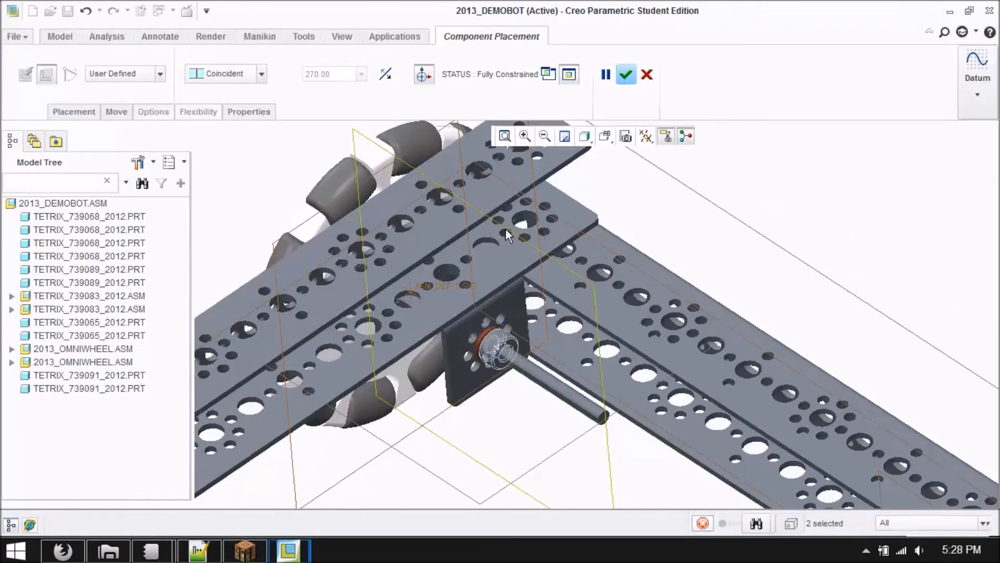
Insert a second tetrix_739092_2012.asm collar and make its bore coincident with the other wheel's axle
scroll(505, 229, "up", 5)
mouse_move(392, 193)
middle_mouse_down()
mouse_move(470, 190)
mouse_move(477, 212)
middle_mouse_up()
left_click(659, 457)
scroll(528, 199, "down", 5)
left_click(531, 223)
scroll(537, 227, "up", 4)
scroll(458, 380, "down", 6)
left_click(439, 377)
scroll(439, 377, "up", 4)
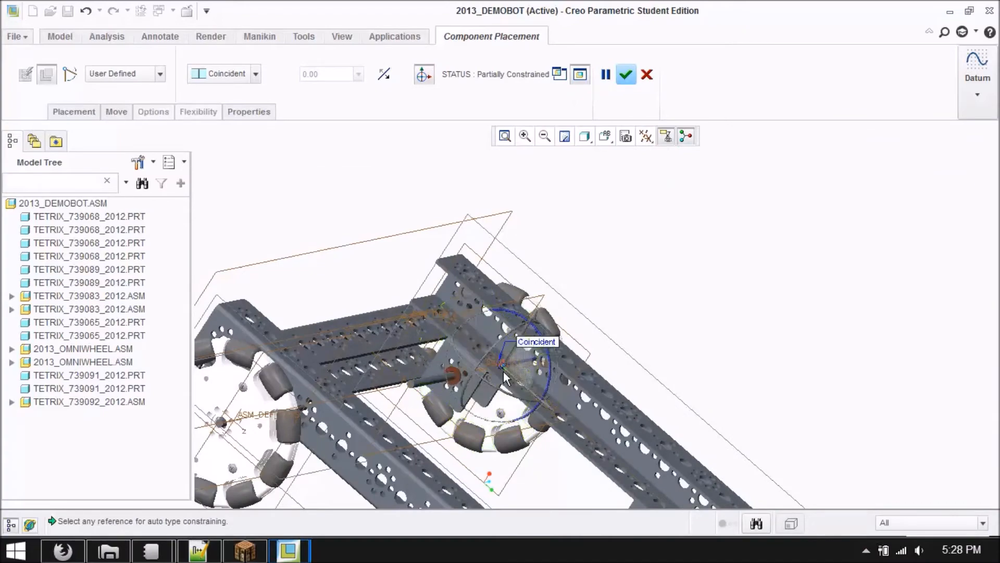
Constrain the second collar's set screw face to the axle's flat side as Coincident
scroll(484, 364, "down", 3)
scroll(563, 348, "up", 3)
scroll(446, 367, "down", 4)
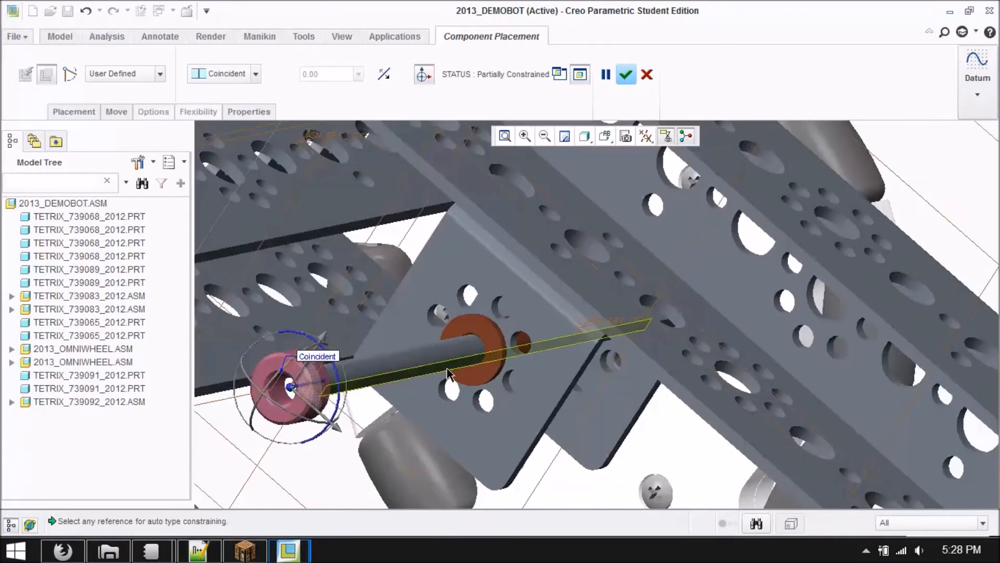
left_click(446, 364)
scroll(493, 383, "up", 2)
middle_click_drag(490, 397, 508, 349)
scroll(567, 377, "up", 2)
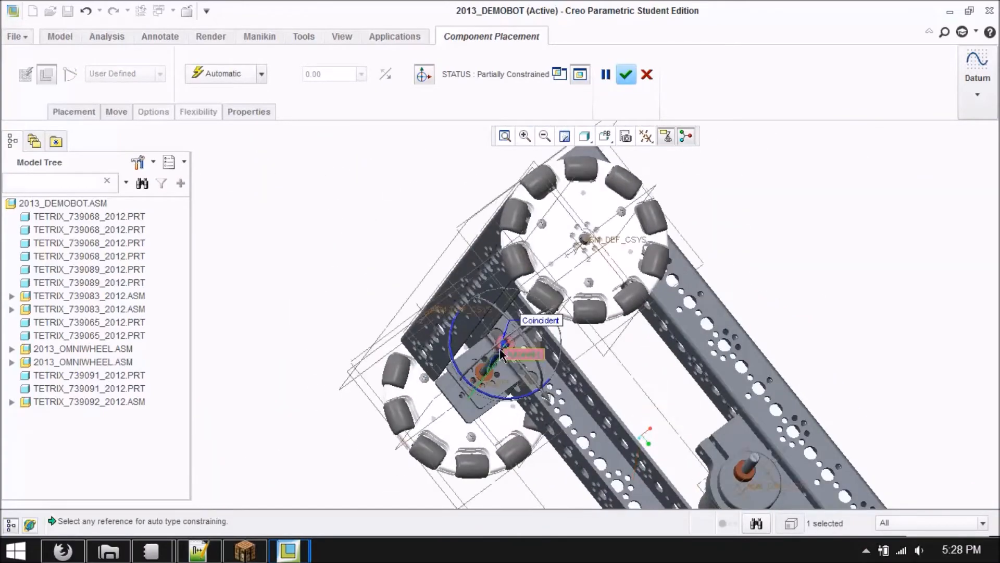
scroll(503, 341, "down", 6)
left_click(671, 320)
scroll(672, 318, "up", 3)
left_click(224, 140)
Make the second collar's end face coincident with the bushing's flange and accept the placement
scroll(549, 431, "up", 3)
left_click(509, 472)
scroll(509, 472, "up", 5)
middle_click_drag(505, 469, 410, 469)
scroll(523, 473, "down", 7)
left_click(494, 375)
scroll(506, 355, "up", 7)
middle_click_drag(508, 355, 586, 315)
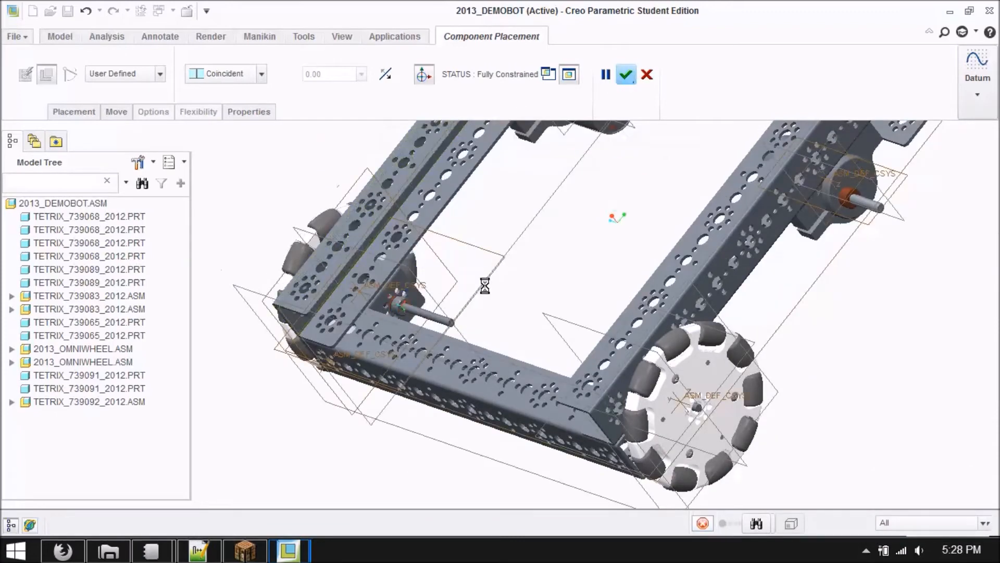
scroll(487, 291, "up", 6)
mouse_move(495, 401)
middle_mouse_down()
mouse_move(412, 351)
mouse_move(390, 390)
mouse_move(448, 380)
mouse_move(433, 418)
mouse_move(440, 425)
middle_mouse_up()
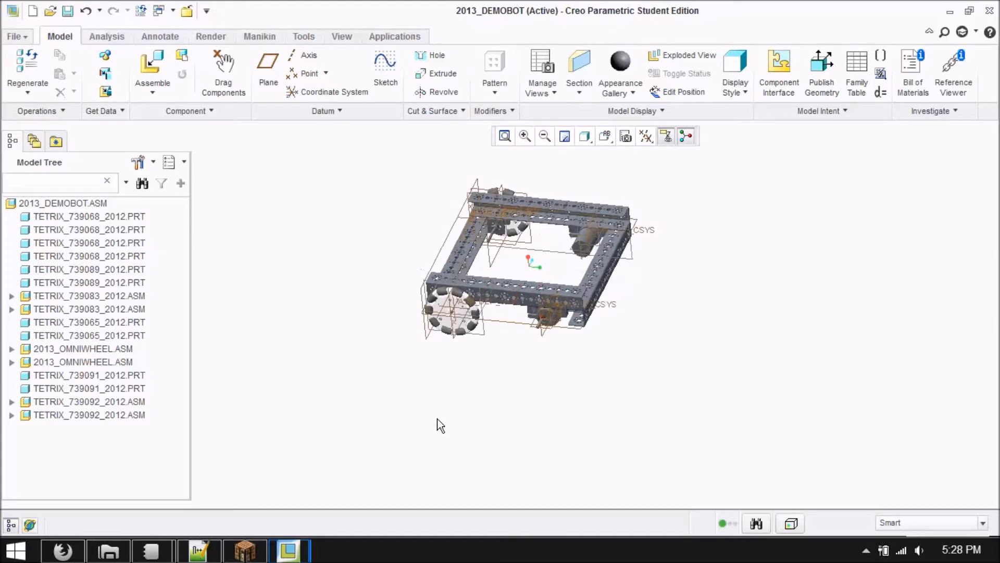
Insert the tetrix_739079_2012.asm motor hub into the assembly
scroll(552, 331, "down", 4)
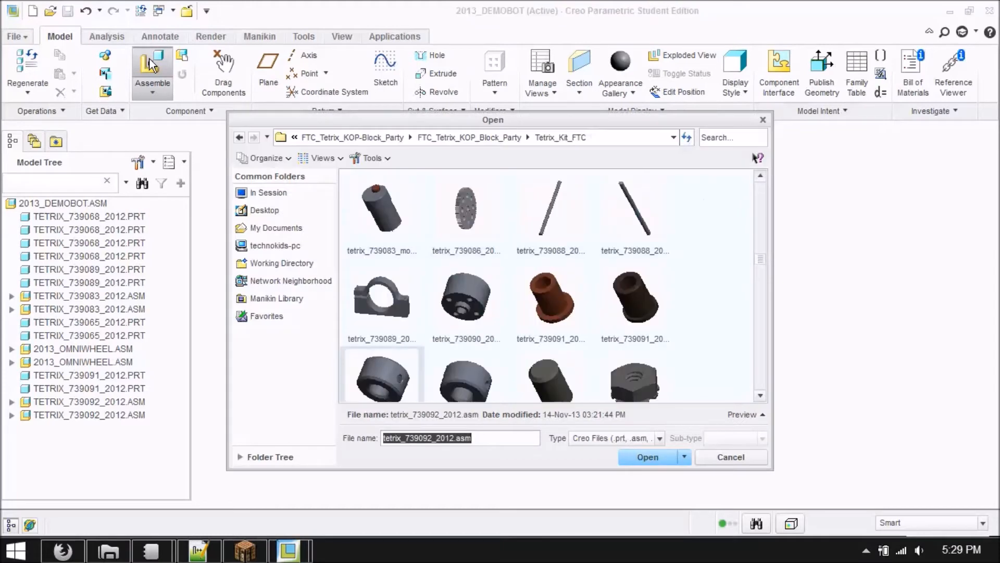
scroll(764, 395, "down", 5)
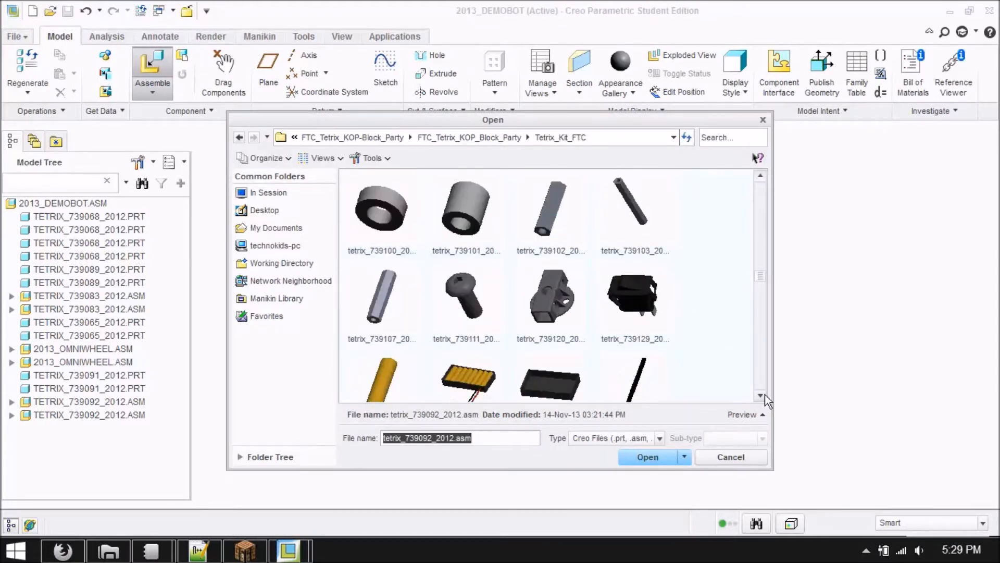
scroll(765, 395, "up", 6)
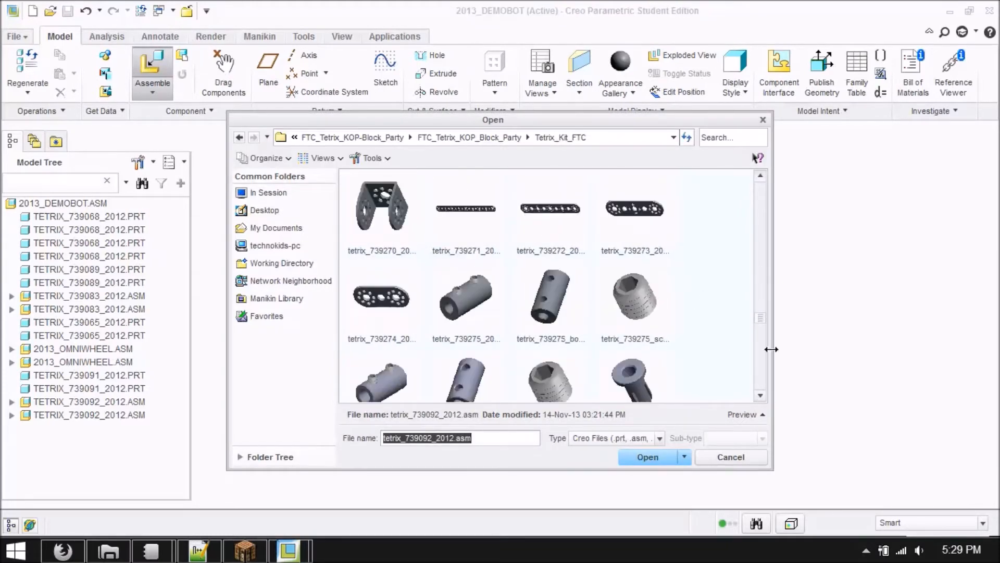
scroll(778, 252, "up", 2)
left_click(629, 200)
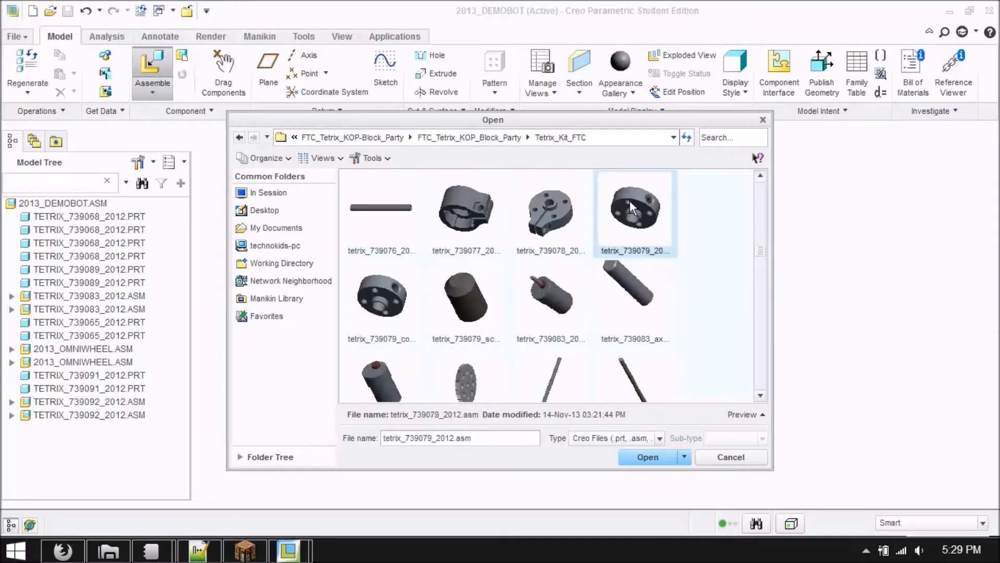
left_click(648, 457)
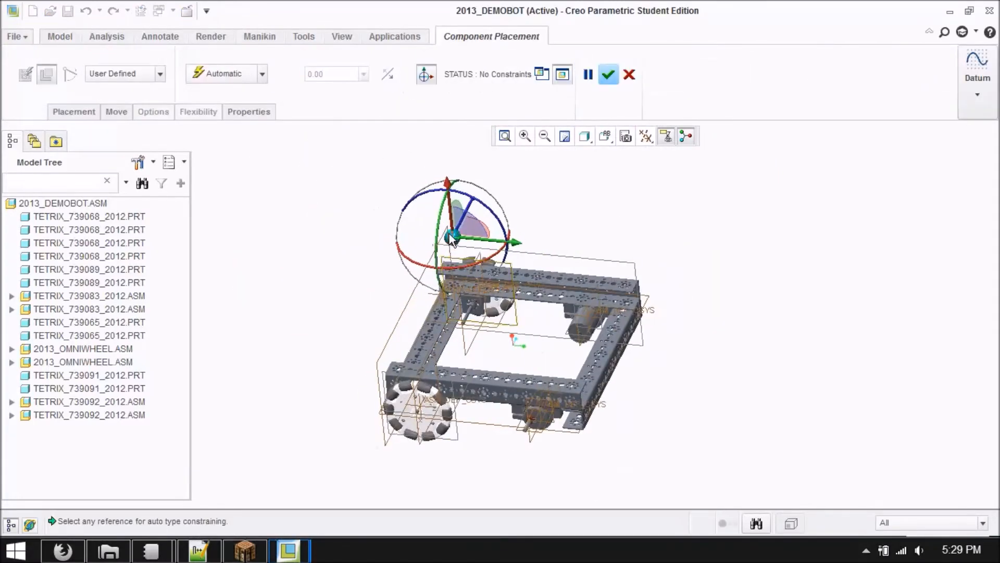
Make the hub's bore coincident with the motor shaft at the frame's open end
scroll(453, 260, "up", 5)
left_click(462, 278)
scroll(463, 278, "up", 8)
scroll(551, 390, "down", 8)
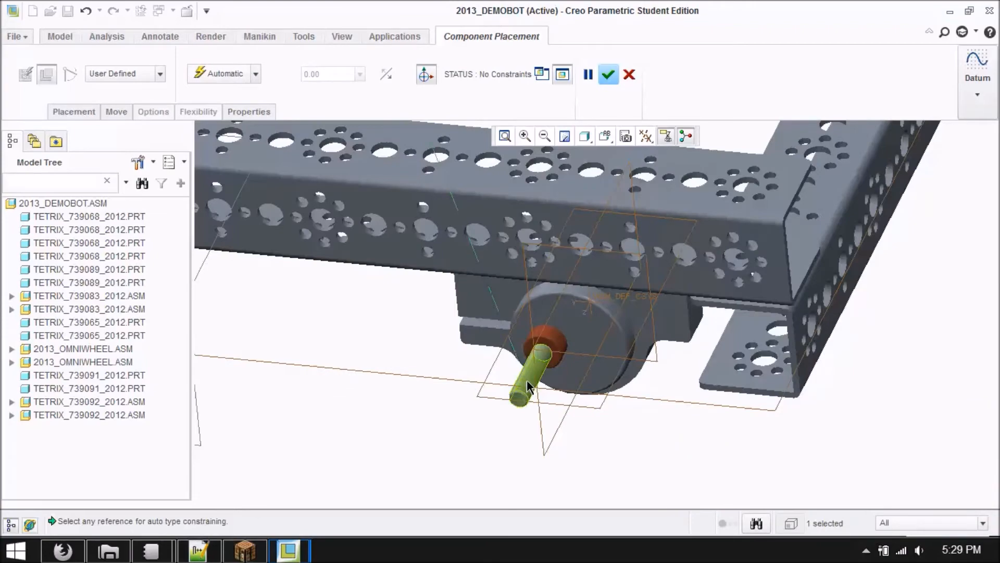
left_click(528, 386)
scroll(594, 367, "down", 8)
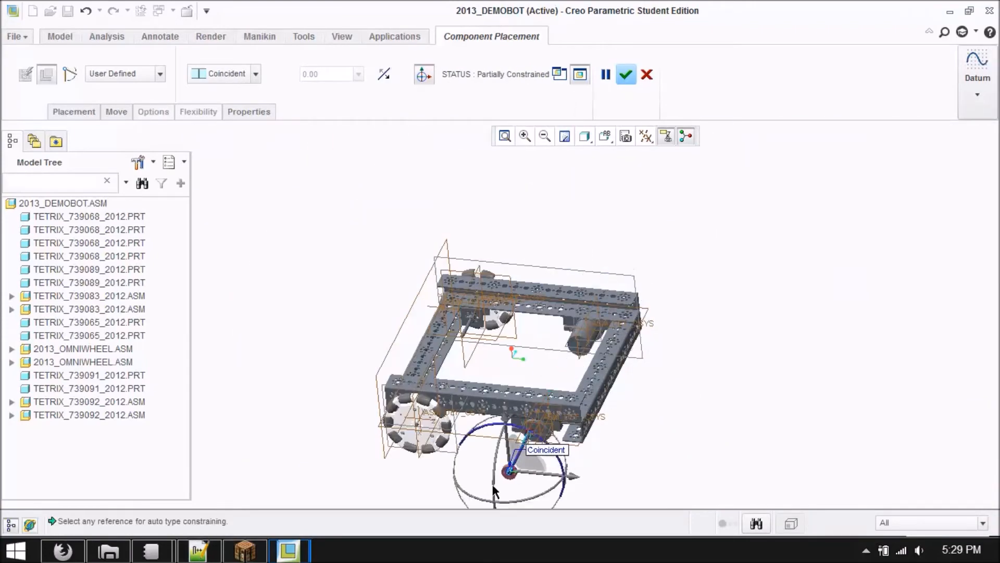
Constrain the hub's inner set screw face to the motor shaft's flat side as Coincident
scroll(492, 486, "up", 8)
scroll(427, 414, "down", 4)
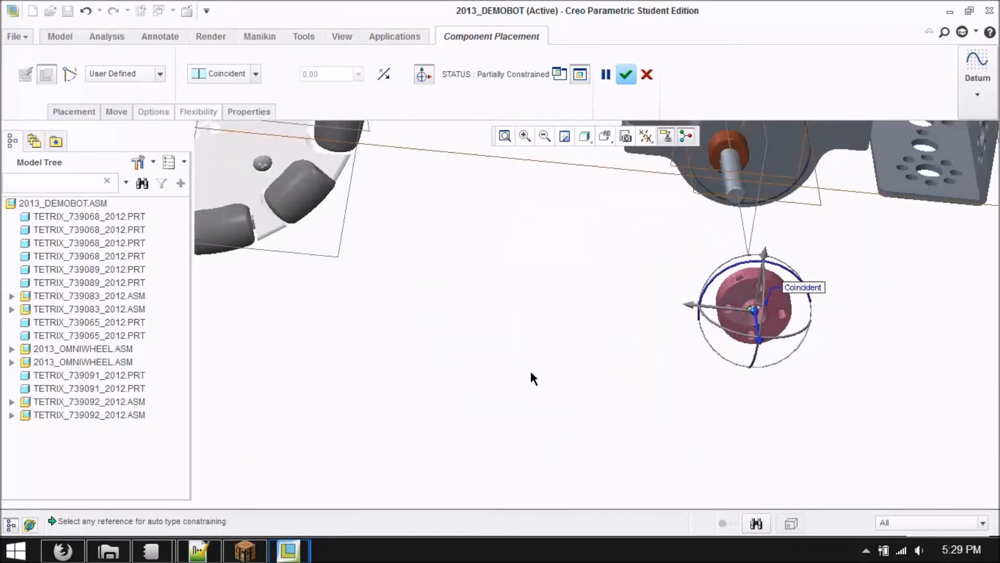
scroll(530, 368, "down", 5)
scroll(543, 303, "up", 12)
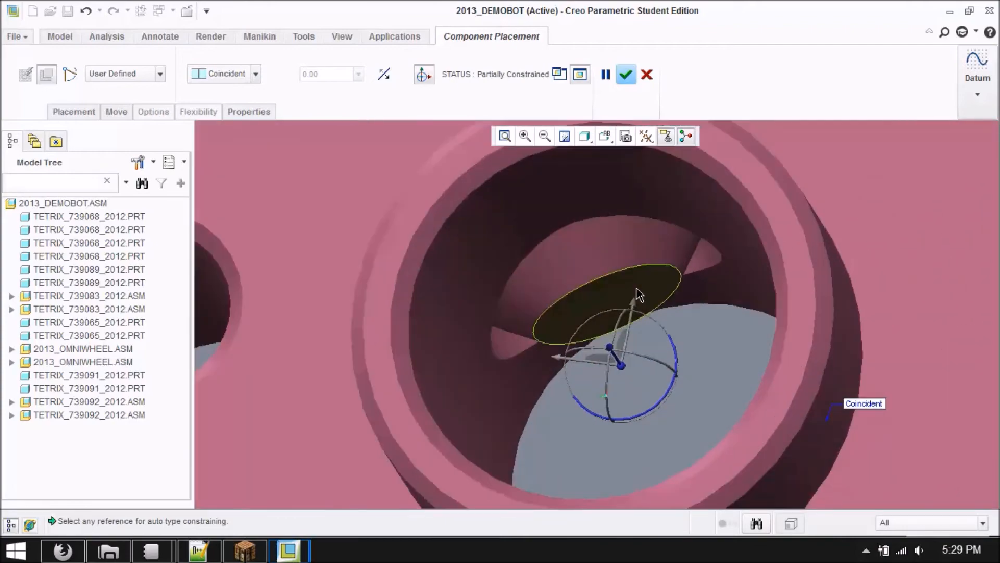
left_click(636, 296)
scroll(540, 232, "down", 8)
scroll(632, 352, "up", 5)
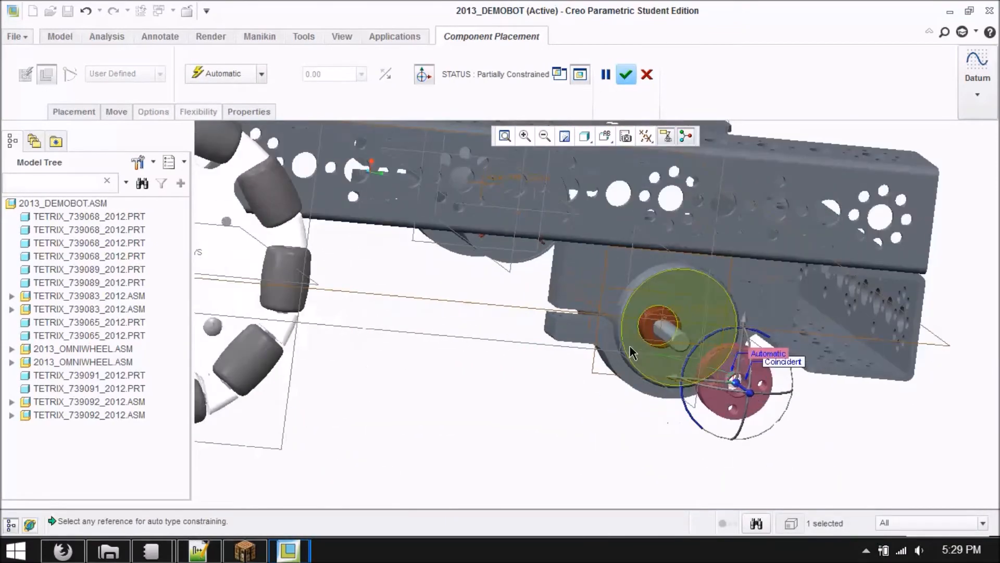
scroll(632, 353, "up", 3)
left_click(705, 335)
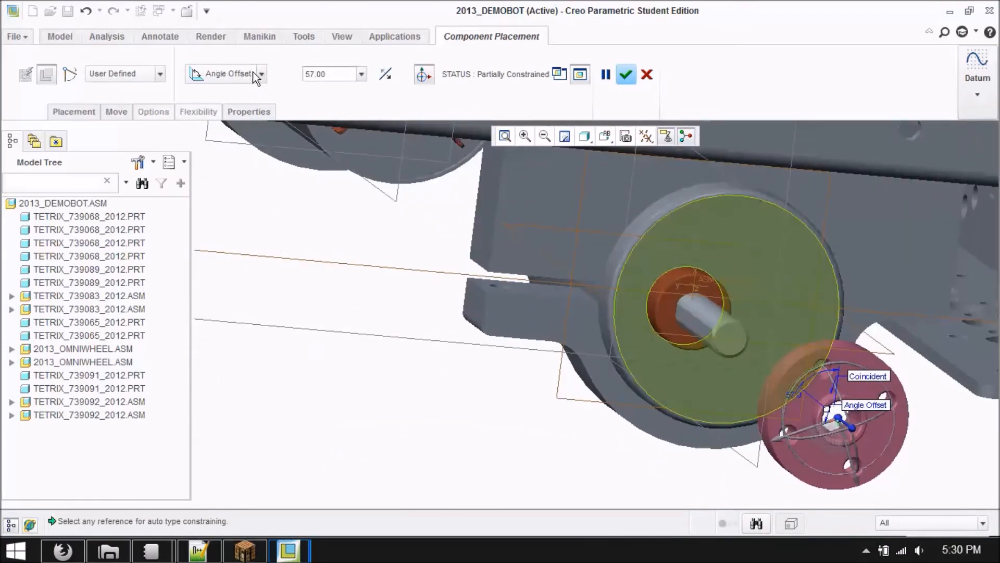
left_click(242, 137)
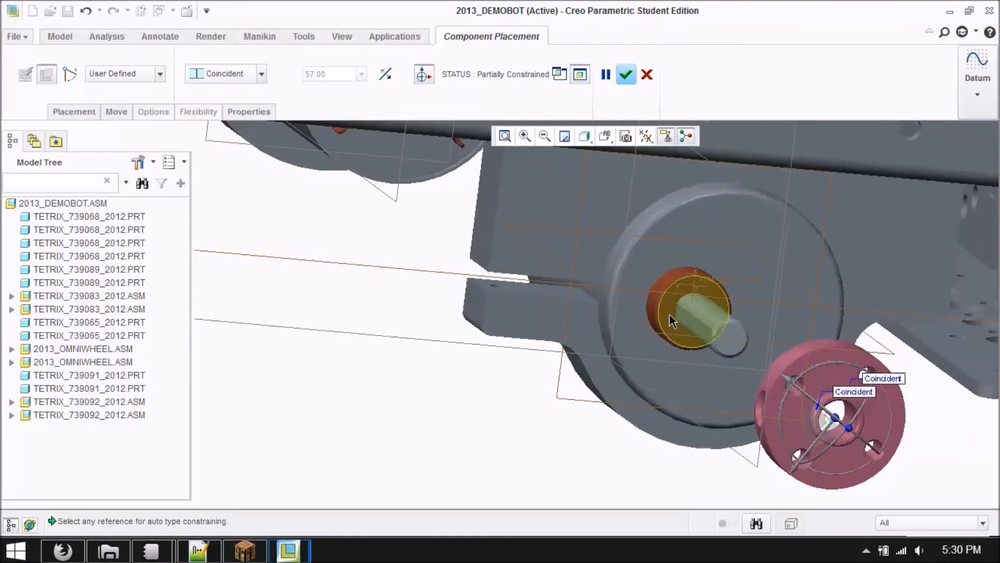
Try to make the hub's end face coincident with the motor's front face, and undo that constraint
scroll(670, 314, "down", 5)
middle_click_drag(529, 422, 743, 305)
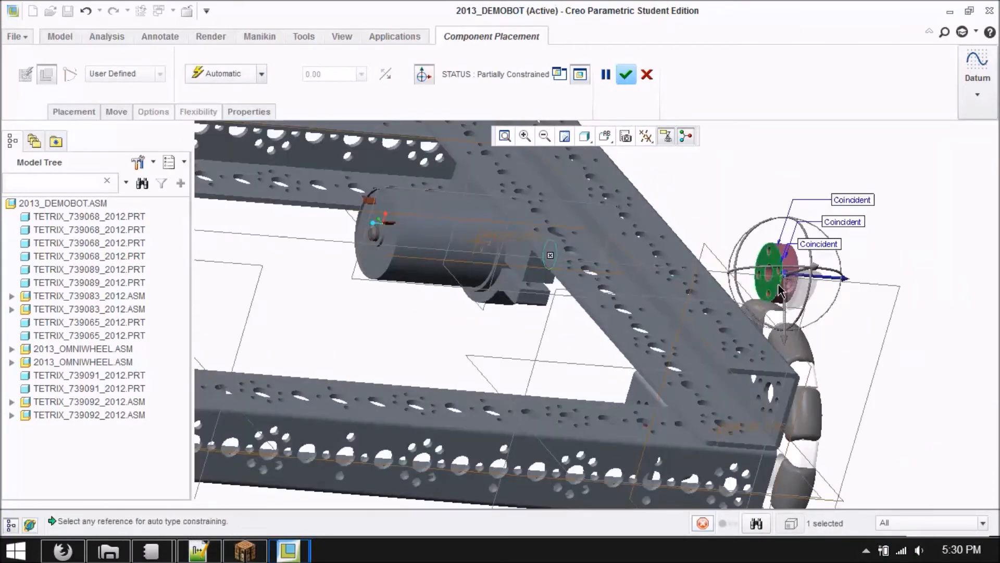
scroll(852, 305, "down", 3)
mouse_move(852, 305)
middle_mouse_down()
mouse_move(802, 250)
mouse_move(853, 311)
mouse_move(802, 284)
mouse_move(860, 323)
middle_mouse_up()
scroll(791, 278, "up", 3)
left_click(86, 11)
scroll(792, 323, "down", 3)
scroll(755, 267, "up", 3)
scroll(757, 271, "up", 5)
left_click(786, 261)
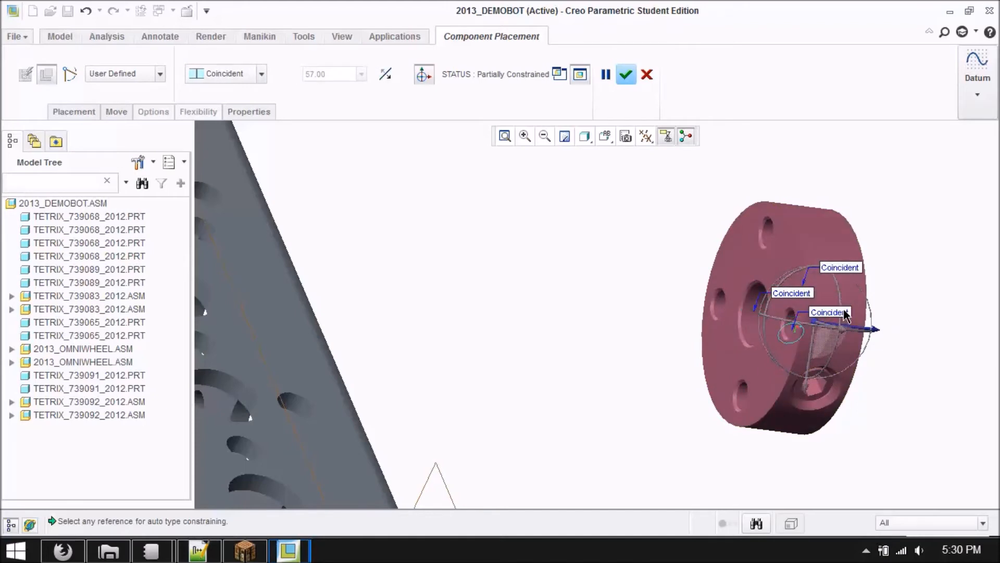
left_click(85, 12)
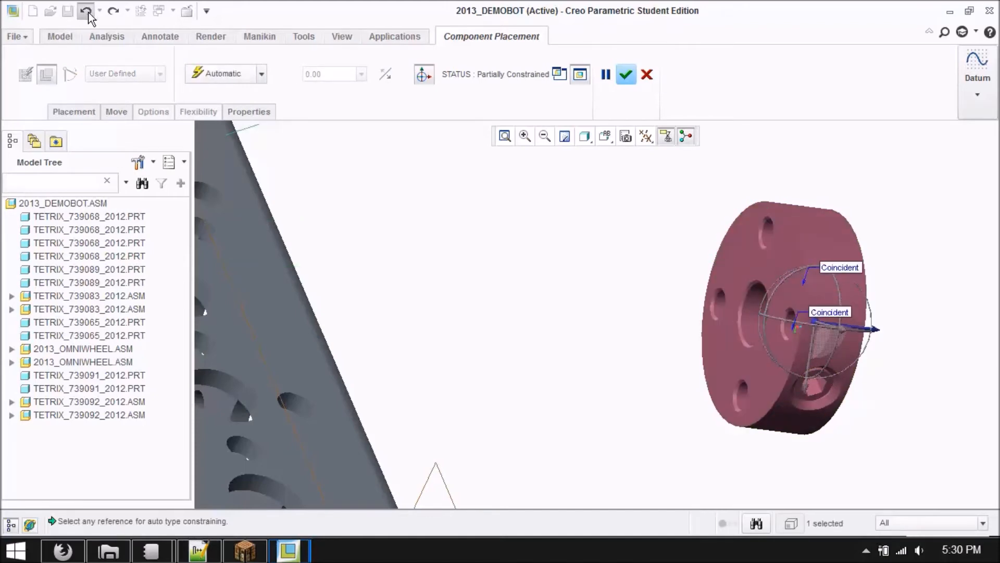
Constrain the hub's end face to the motor's front face with a Distance of 0.25 and accept the placement
left_click(734, 259)
scroll(734, 259, "up", 3)
middle_click_drag(730, 266, 549, 253)
left_click(552, 234)
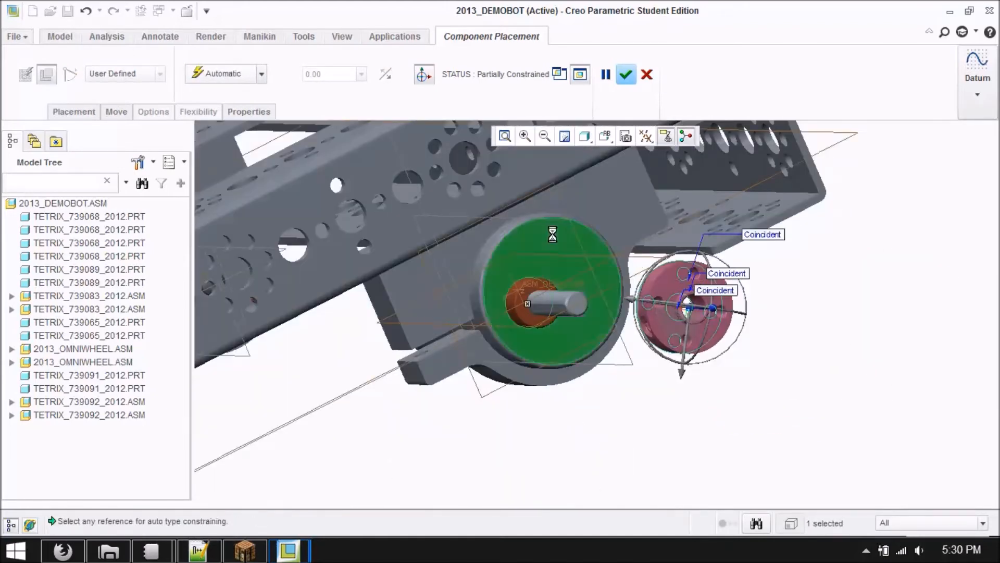
left_click(262, 74)
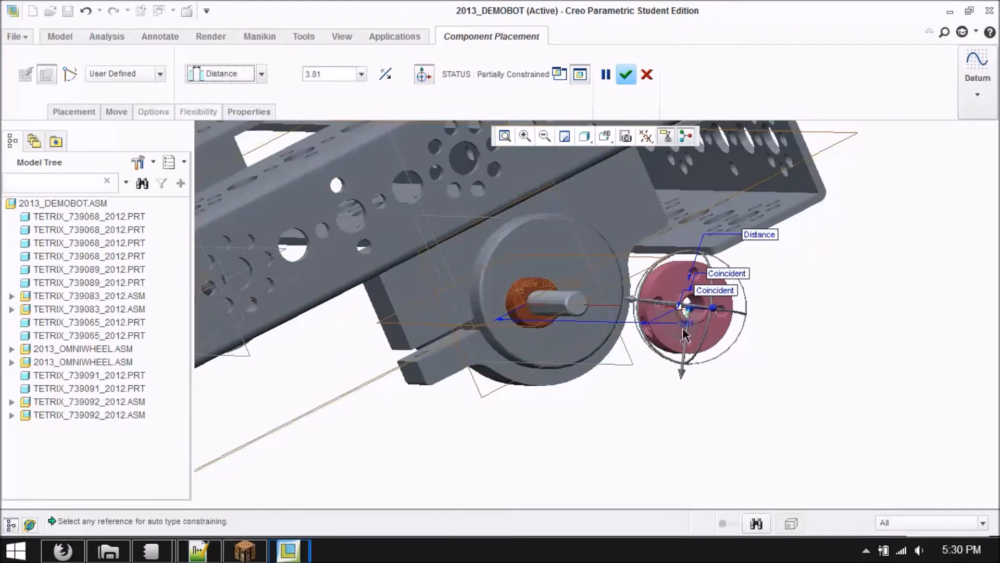
type(".25")
key("Return")
scroll(701, 454, "up", 3)
middle_click_drag(701, 454, 664, 395)
scroll(664, 395, "down", 3)
scroll(665, 394, "down", 3)
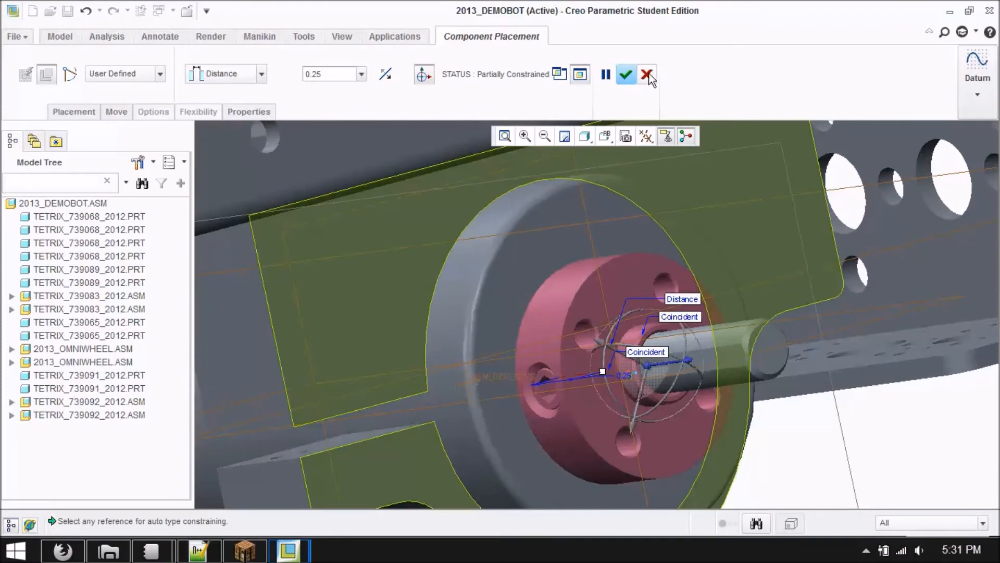
left_click(628, 78)
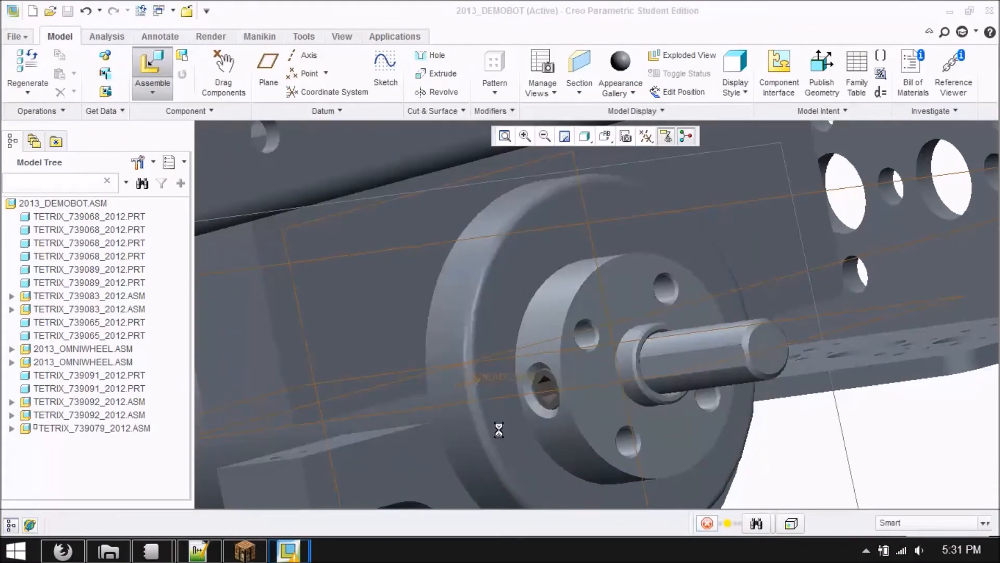
Insert a second tetrix_739079_2012.asm hub and make its bore coincident with the other motor's shaft
scroll(569, 420, "up", 6)
middle_click_drag(570, 420, 473, 440)
scroll(612, 422, "down", 8)
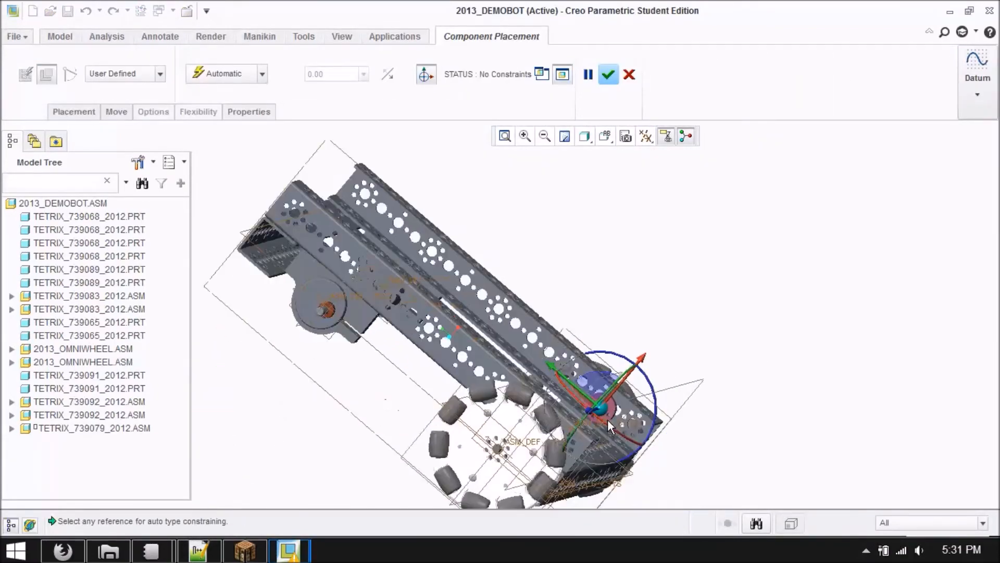
scroll(567, 395, "down", 1)
left_click(638, 344)
scroll(810, 355, "up", 9)
scroll(629, 271, "down", 6)
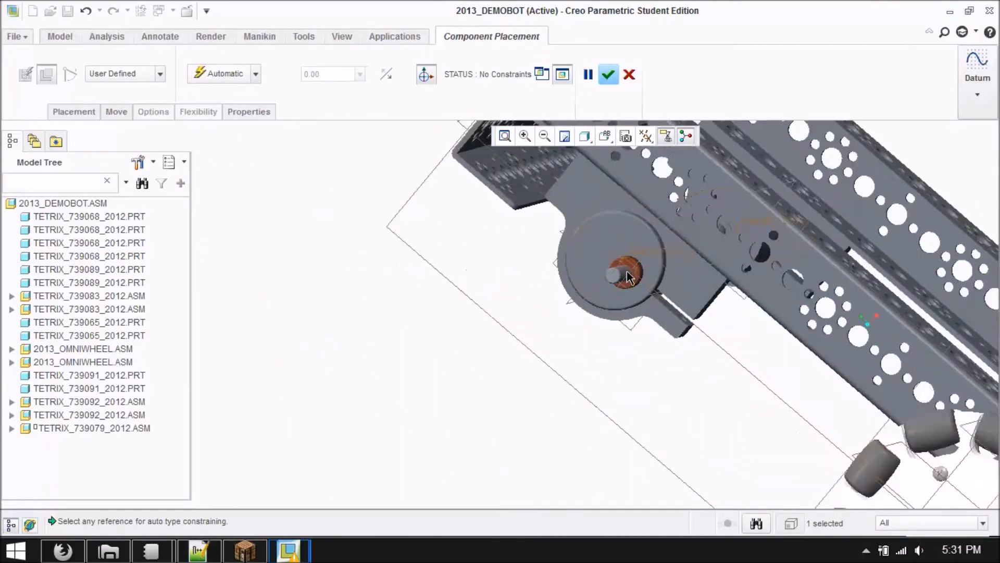
left_click(637, 265)
left_click_drag(595, 288, 339, 348)
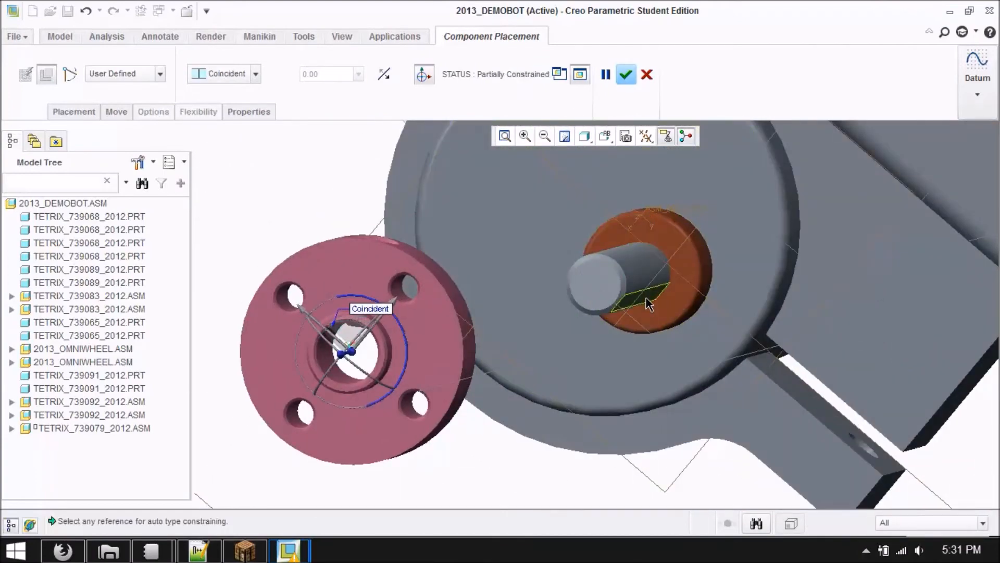
Constrain the second hub's inner set screw face to the other shaft's flat side with an Angle Offset
left_click(646, 302)
scroll(643, 300, "up", 5)
scroll(506, 233, "down", 9)
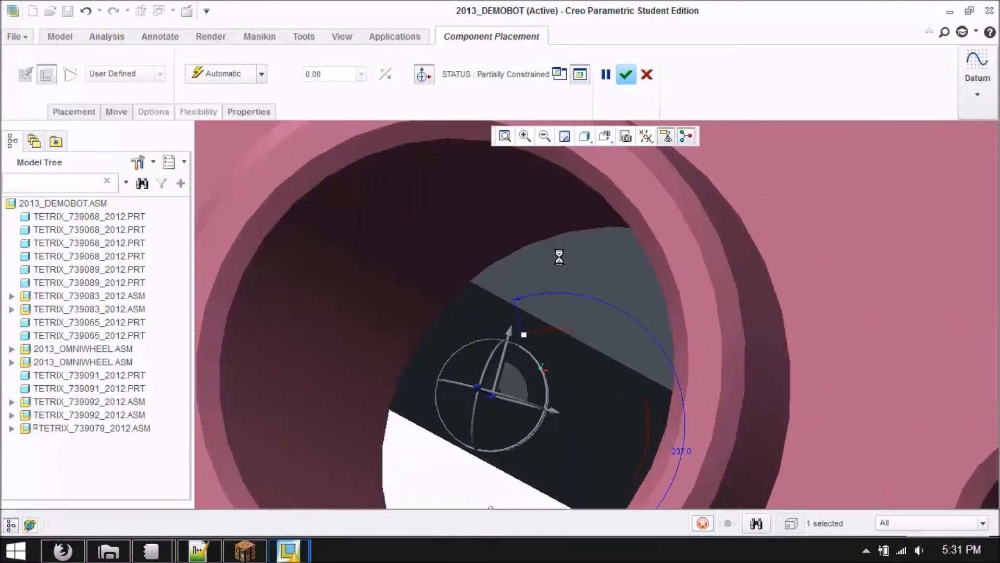
scroll(559, 257, "up", 8)
Add a Distance constraint of 0.1 between the second hub's end face and the motor's front face
left_click(906, 359)
scroll(916, 367, "up", 5)
middle_click_drag(740, 420, 614, 388)
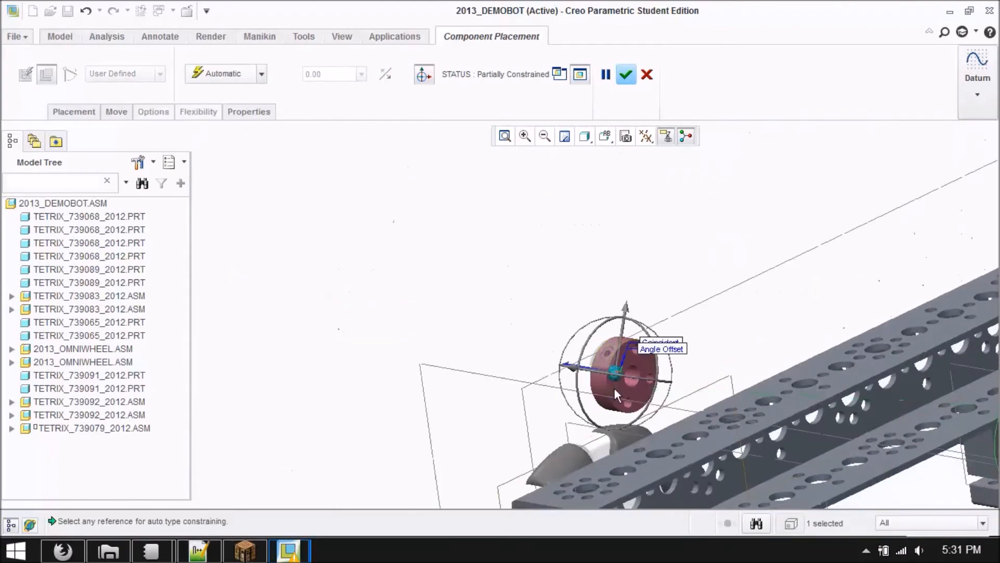
left_click(623, 387)
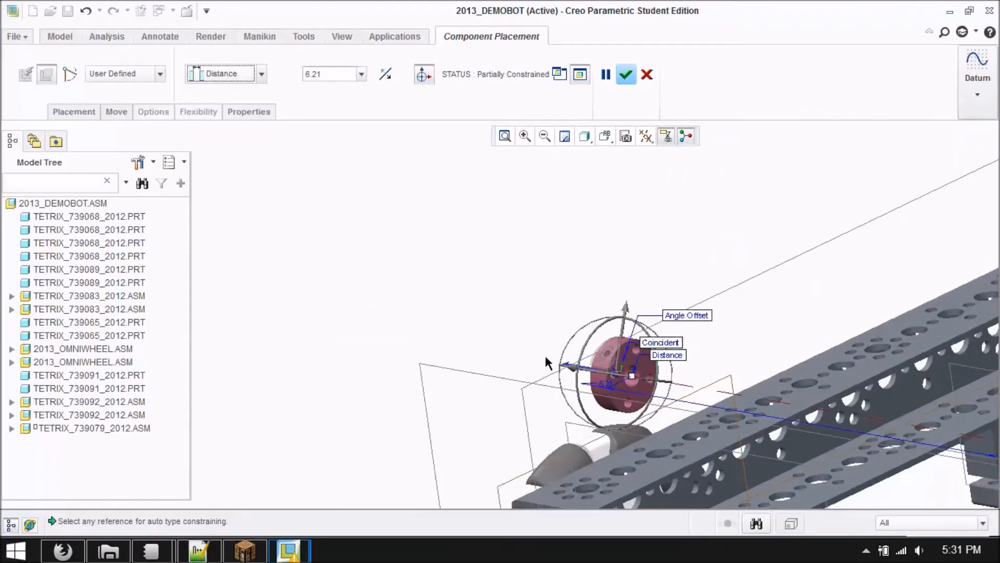
scroll(545, 353, "up", 5)
scroll(519, 294, "down", 8)
type(".")
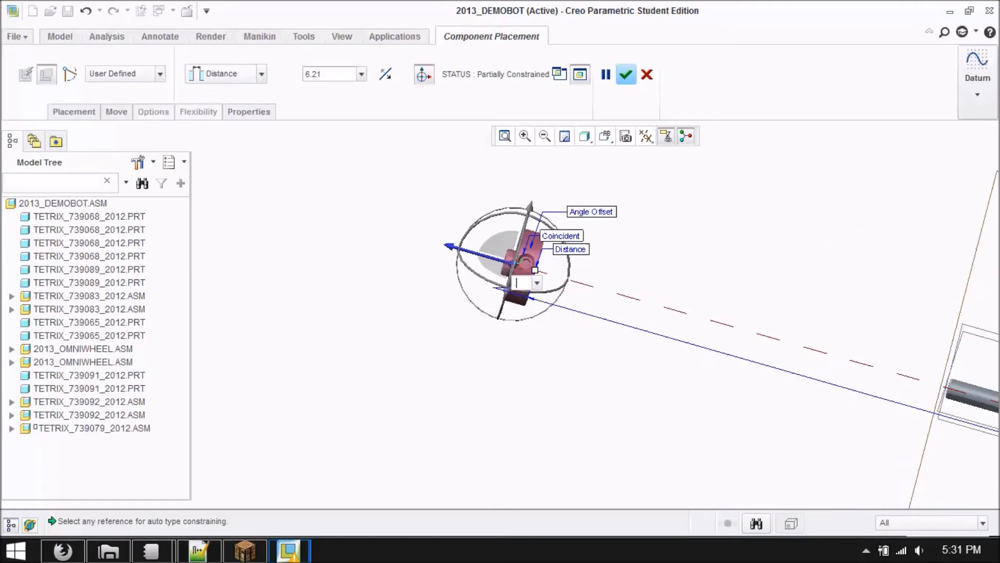
type("1")
key("Return")
Set the second hub's distance from the motor's front face to 0.25 and accept the placement
scroll(574, 317, "up", 4)
middle_click_drag(573, 317, 602, 339)
scroll(742, 396, "down", 6)
type(".25")
key("Return")
scroll(562, 360, "up", 3)
middle_click_drag(563, 360, 472, 310)
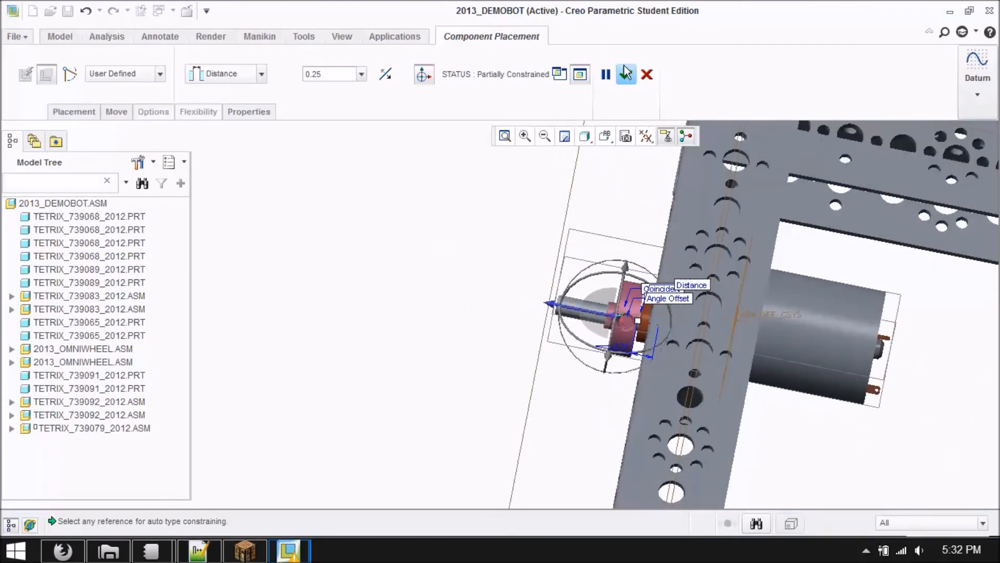
left_click(629, 75)
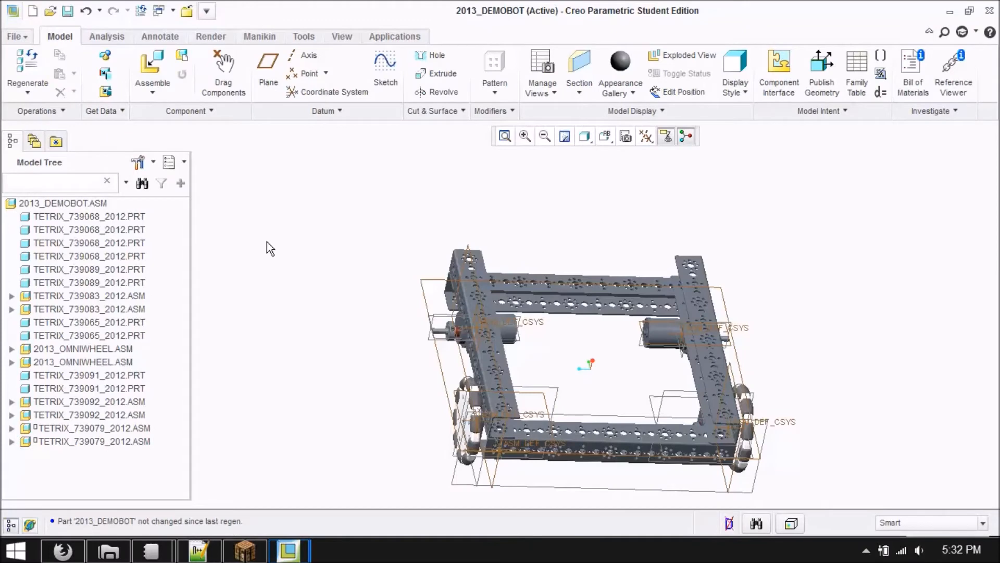
Insert the tetrix_739055_2012.prt wheel and make its bore coincident with one motor shaft
left_click(167, 60)
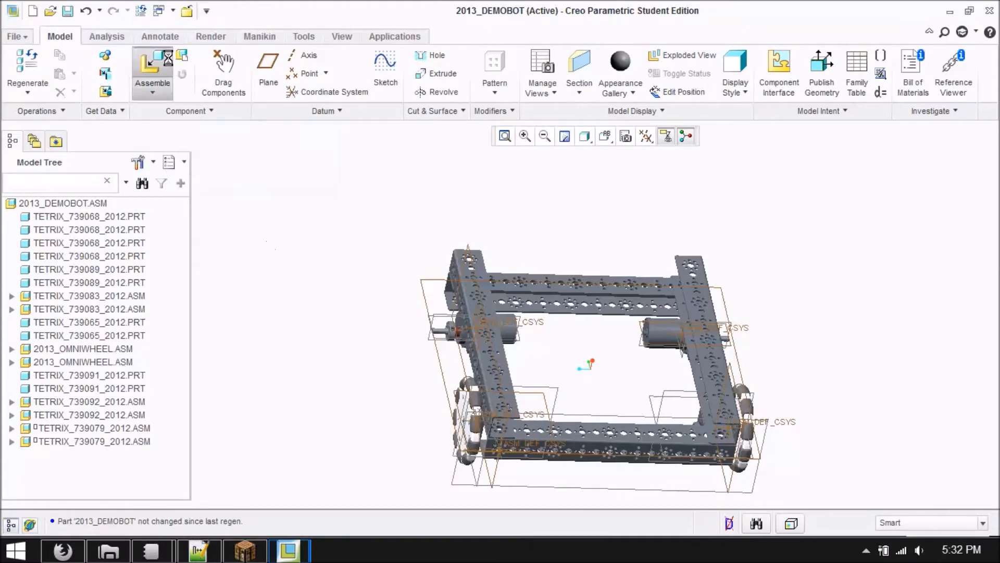
left_click_drag(761, 256, 758, 228)
left_click(636, 460)
middle_click_drag(477, 371, 399, 341)
scroll(752, 333, "down", 10)
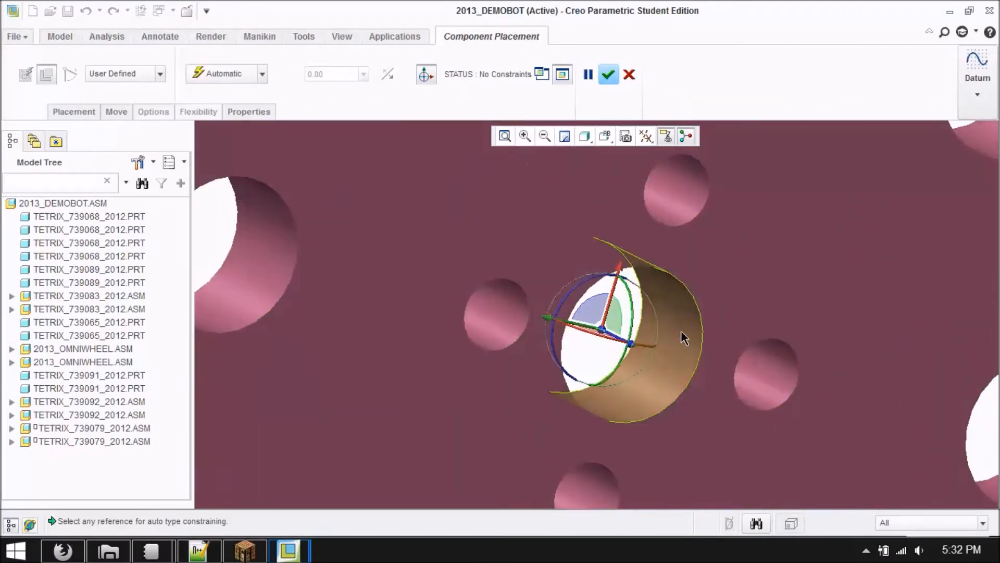
scroll(684, 338, "up", 10)
scroll(617, 410, "down", 5)
left_click(616, 412)
left_click_drag(708, 459, 844, 513)
Orient one of the wheel's small mounting holes to a mounting hole on the motor hub
left_click(621, 396)
scroll(598, 353, "up", 2)
scroll(775, 457, "down", 5)
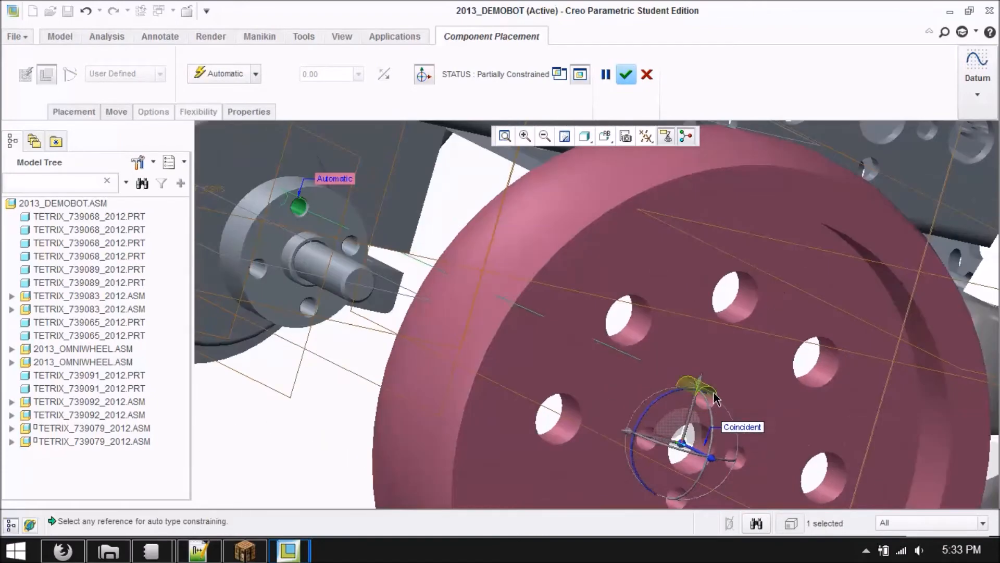
left_click(715, 397)
Make the wheel's inner disc face coincident with the motor hub's outer face and accept the placement
left_click(334, 220)
scroll(412, 299, "up", 6)
middle_click_drag(436, 315, 620, 365)
scroll(665, 422, "down", 4)
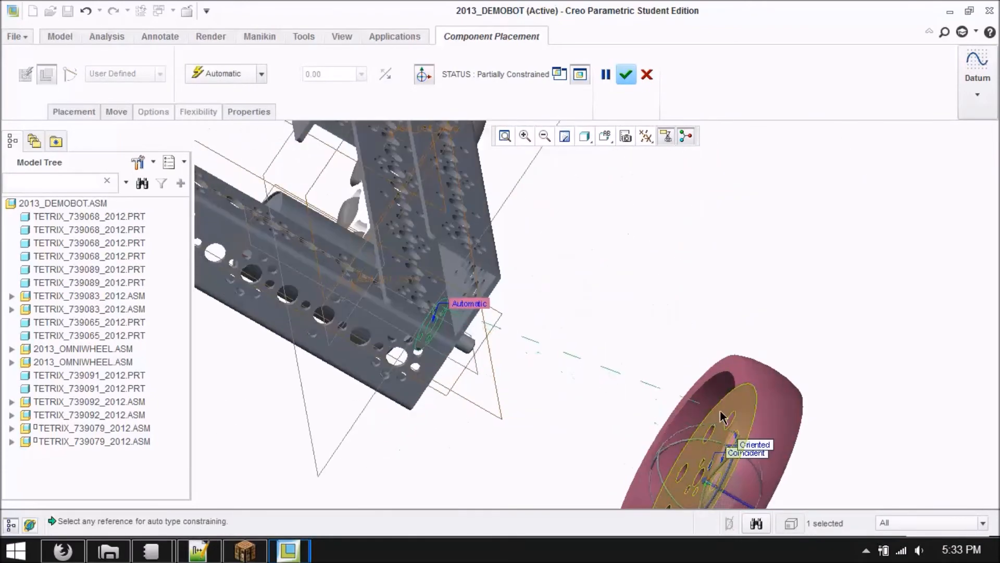
left_click(720, 412)
scroll(734, 411, "up", 5)
middle_click_drag(739, 411, 614, 368)
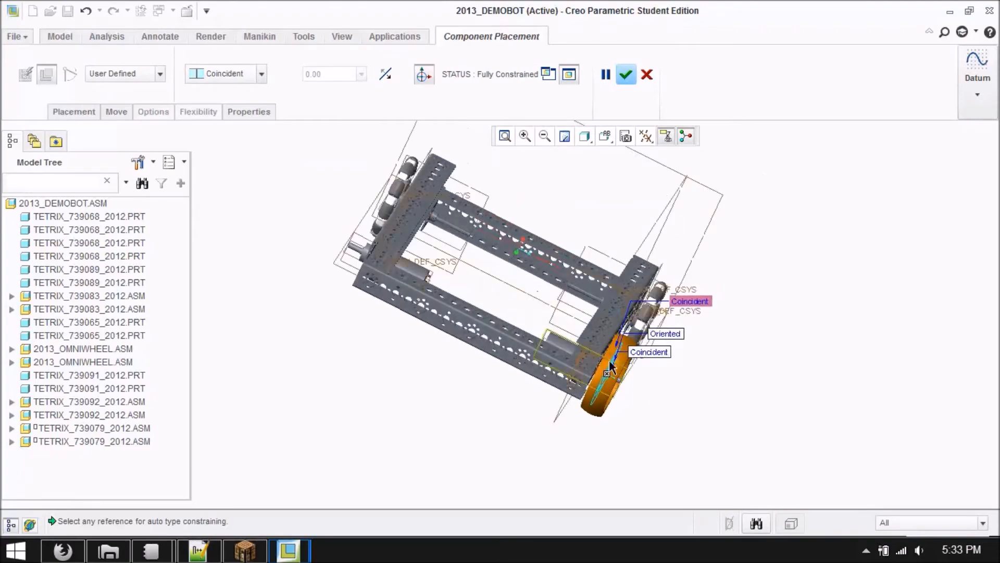
scroll(611, 367, "down", 5)
middle_click(603, 485)
scroll(911, 409, "up", 5)
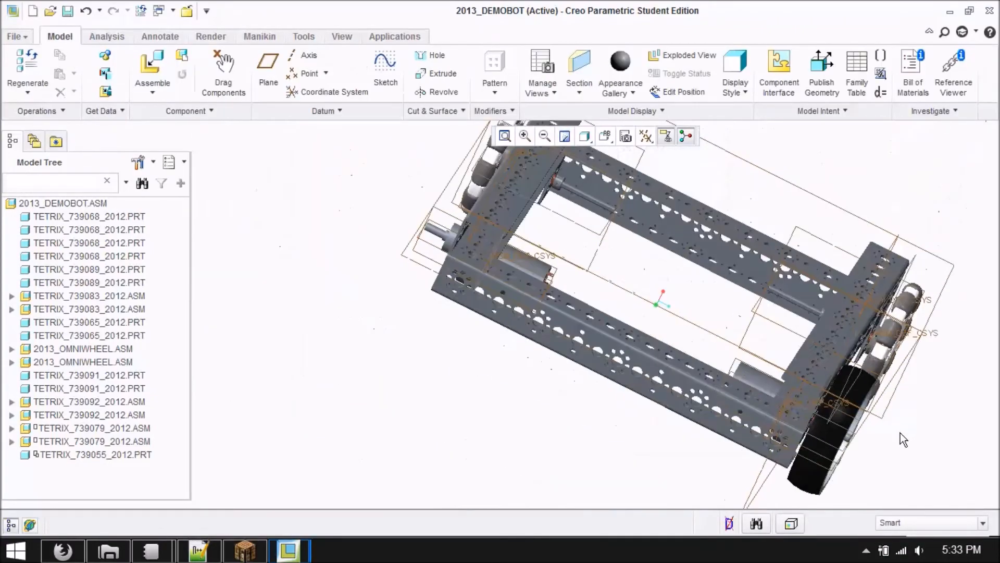
Insert another tetrix_739055_2012.prt wheel into the assembly for the motor that has no wheel
left_click(152, 68)
left_click(554, 292)
left_click(646, 455)
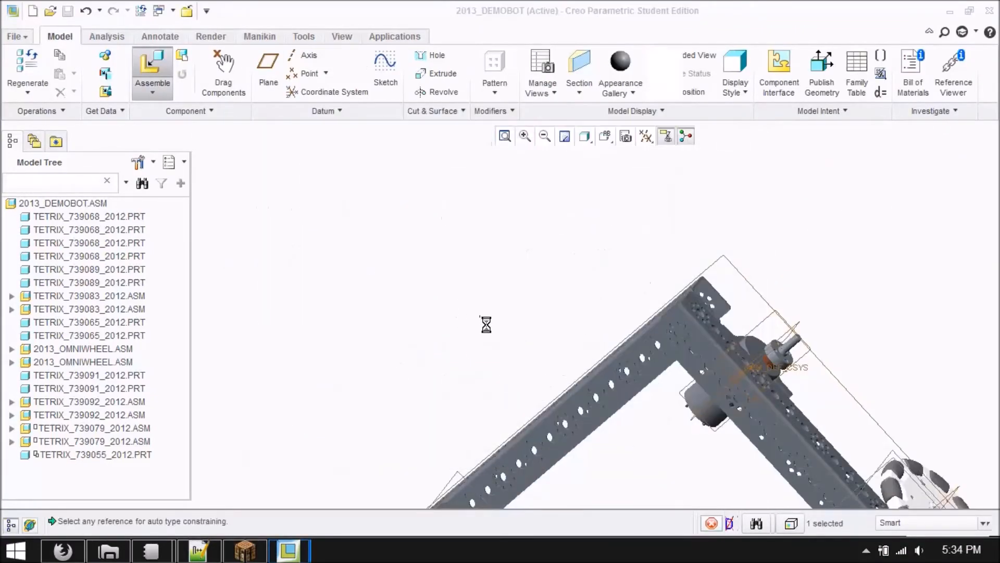
scroll(608, 267, "up", 4)
middle_click_drag(608, 267, 667, 189)
scroll(646, 376, "down", 10)
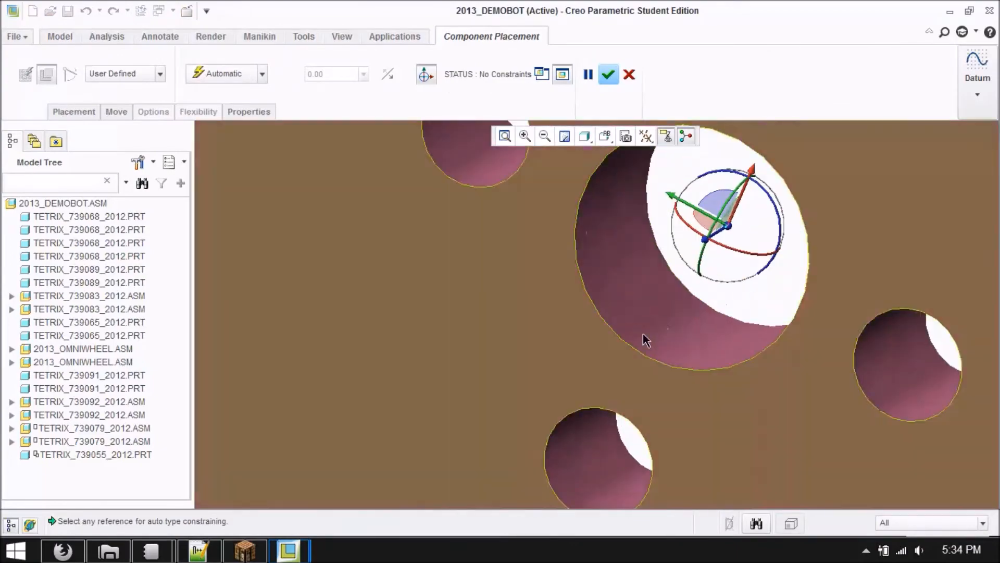
Make the new wheel's centre bore coincident with the remaining motor's shaft
scroll(676, 377, "up", 8)
scroll(661, 220, "down", 10)
scroll(661, 214, "down", 3)
left_click(742, 229)
scroll(686, 236, "up", 9)
middle_click_drag(296, 328, 580, 301)
scroll(380, 310, "up", 5)
scroll(729, 263, "down", 9)
left_click(742, 268)
Try to constrain the wheel's inner disc face against the motor hub
scroll(742, 268, "up", 8)
middle_click_drag(647, 279, 418, 285)
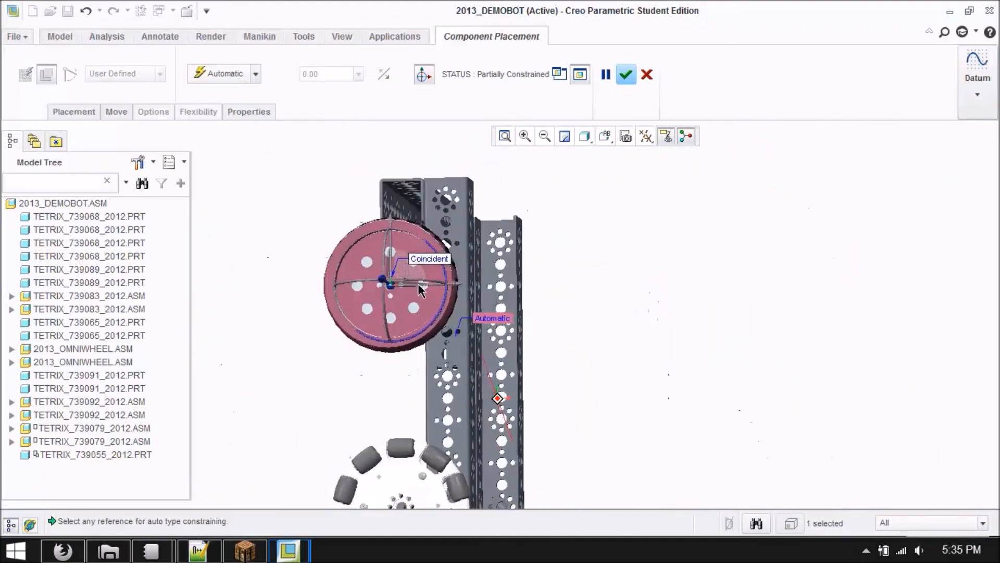
scroll(419, 289, "down", 8)
left_click(399, 210)
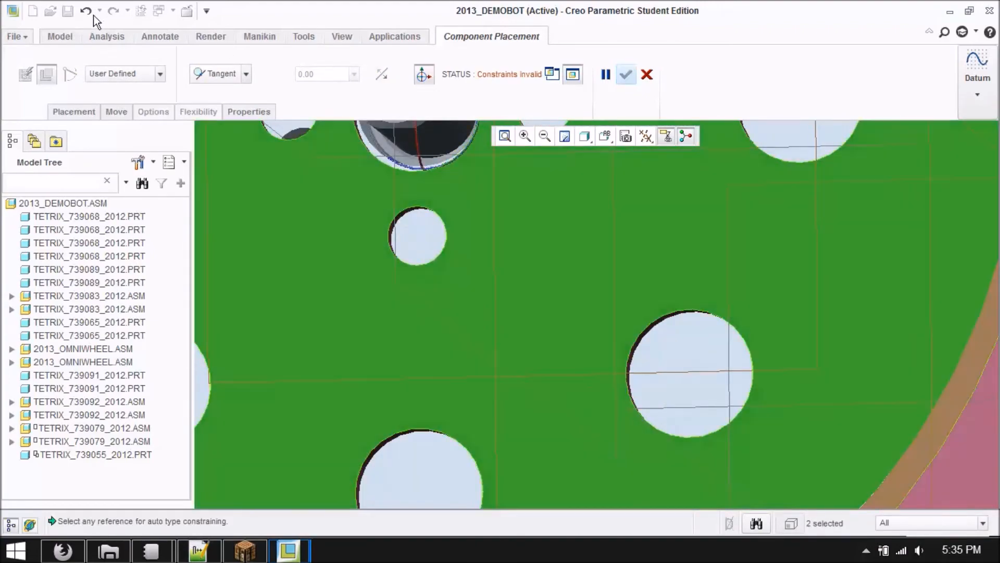
scroll(398, 211, "up", 8)
Make the wheel's inner disc face coincident with the motor hub's outer face and accept the placement
left_click(346, 267)
middle_click_drag(346, 267, 589, 276)
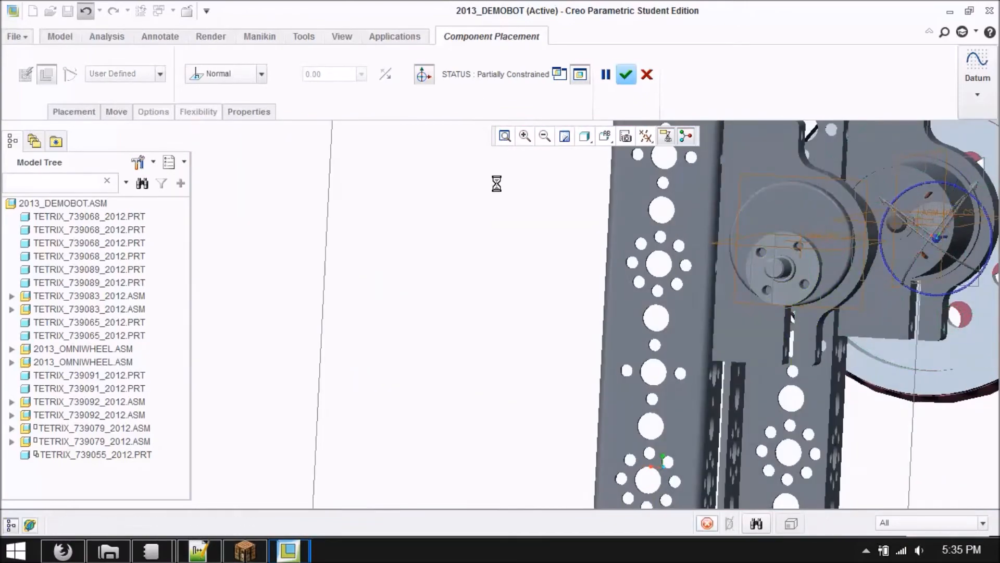
left_click(807, 278)
middle_click_drag(545, 295, 627, 59)
scroll(524, 336, "up", 3)
middle_click_drag(855, 386, 883, 365)
left_click(624, 72)
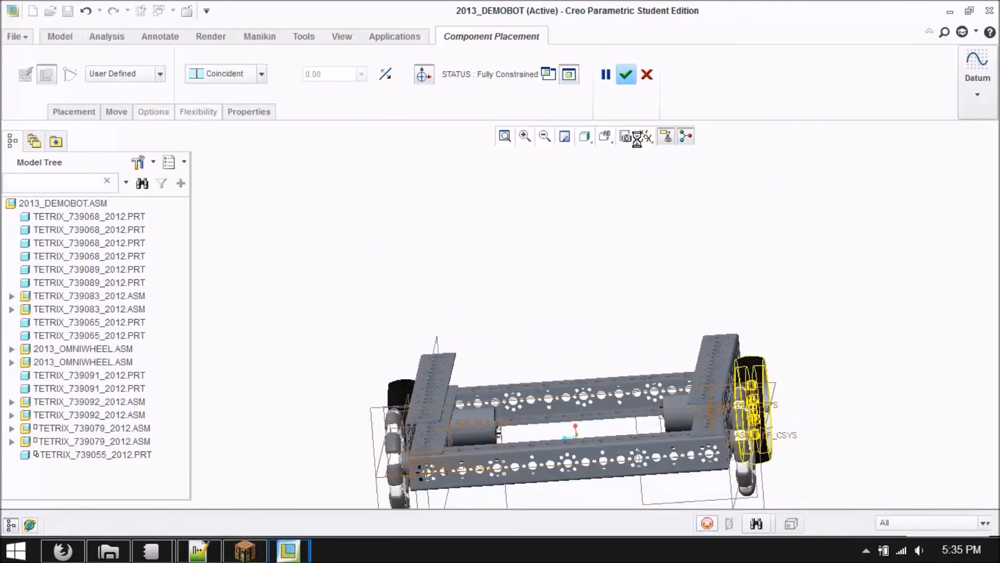
Insert the tetrix_739060_2012.prt servo bracket and rotate it so its base plate lies parallel to the frame
scroll(600, 308, "up", 3)
middle_click_drag(607, 297, 508, 319)
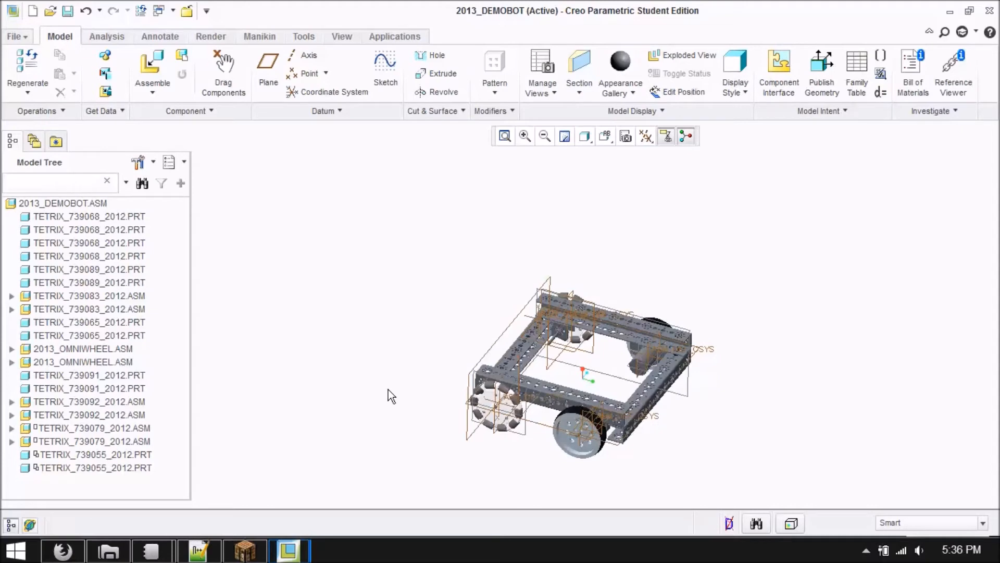
left_click(155, 62)
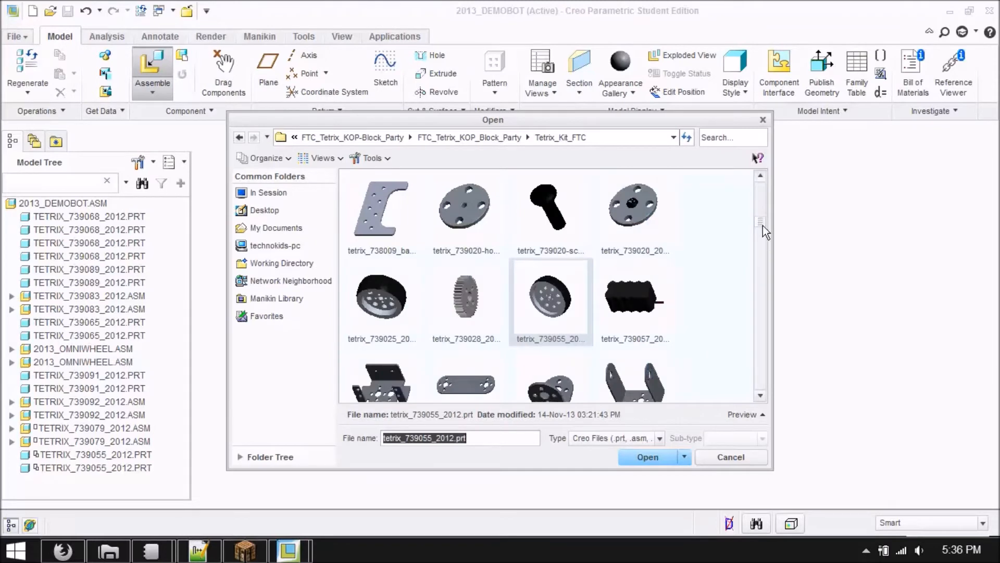
left_click_drag(763, 226, 764, 234)
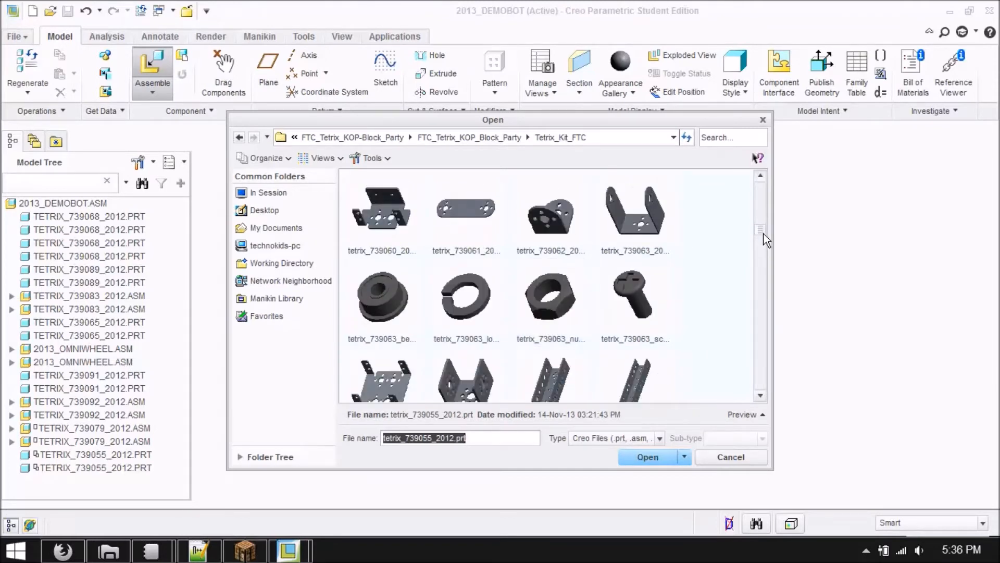
left_click(387, 209)
left_click(655, 458)
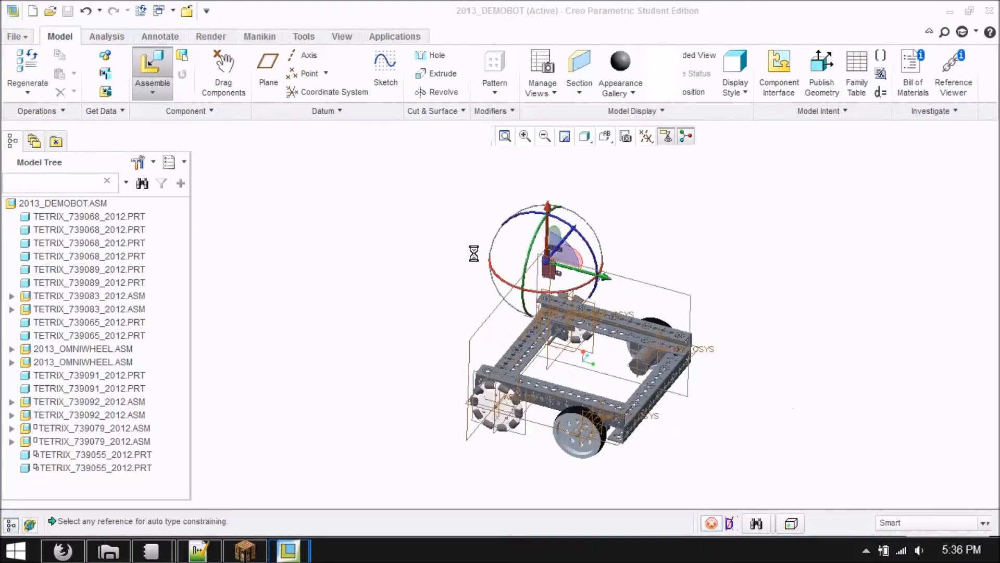
left_click_drag(537, 232, 526, 281)
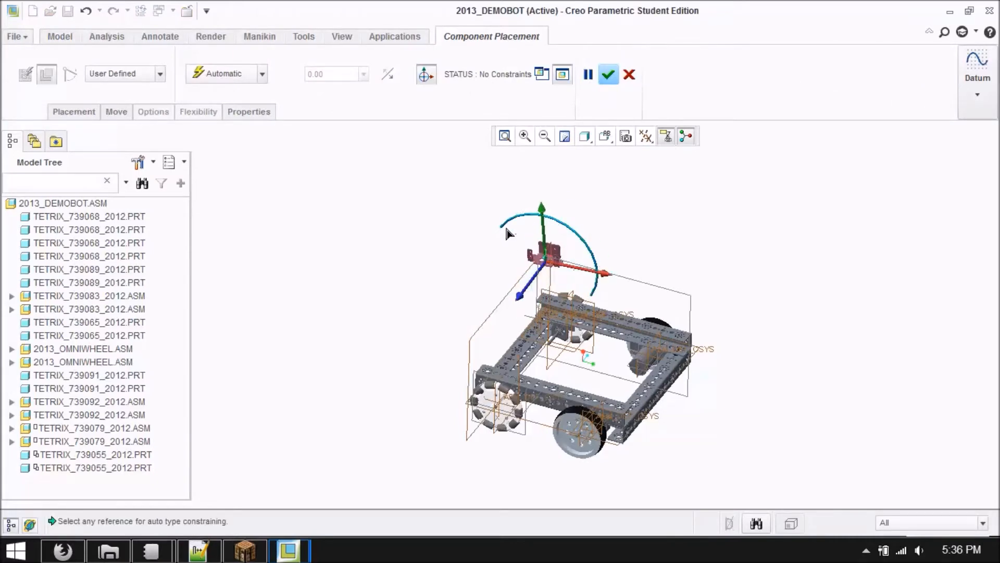
scroll(542, 254, "up", 5)
scroll(565, 289, "up", 2)
left_click(565, 289)
scroll(565, 289, "down", 6)
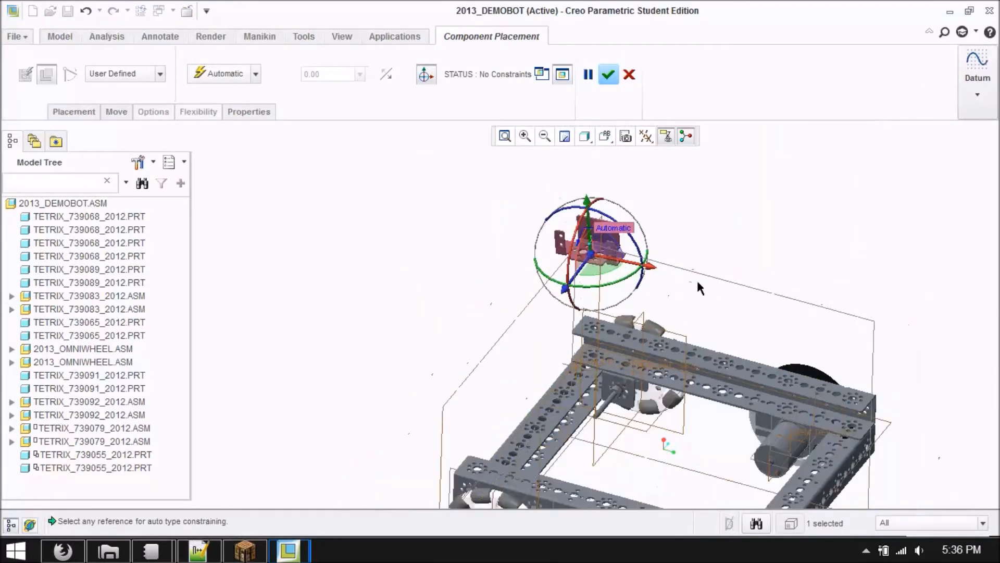
left_click(88, 12)
Make a small hole in the servo bracket's base coincident with a small hole in the frame channel near the omni wheel
scroll(569, 258, "up", 5)
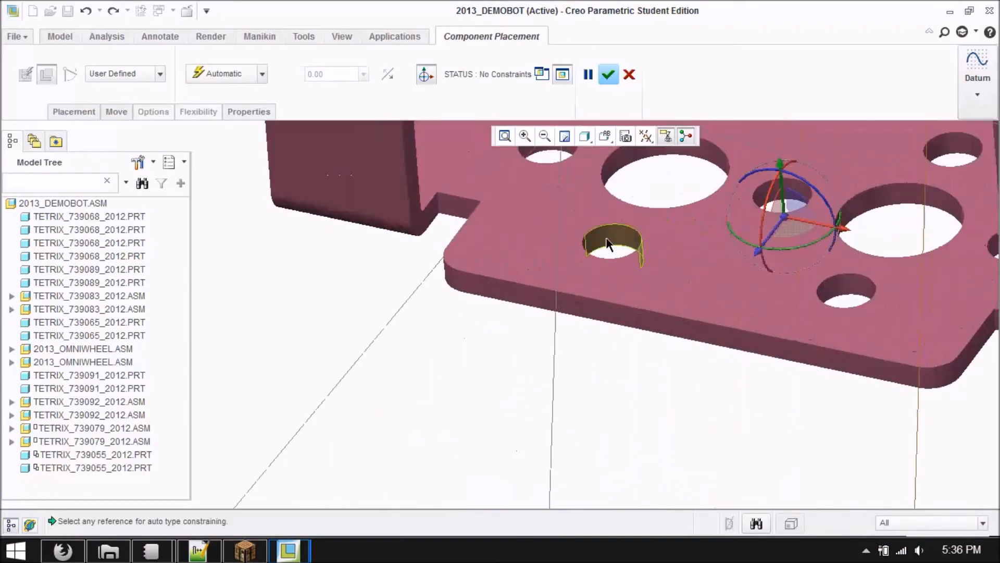
left_click(598, 245)
scroll(599, 244, "down", 5)
scroll(621, 390, "up", 4)
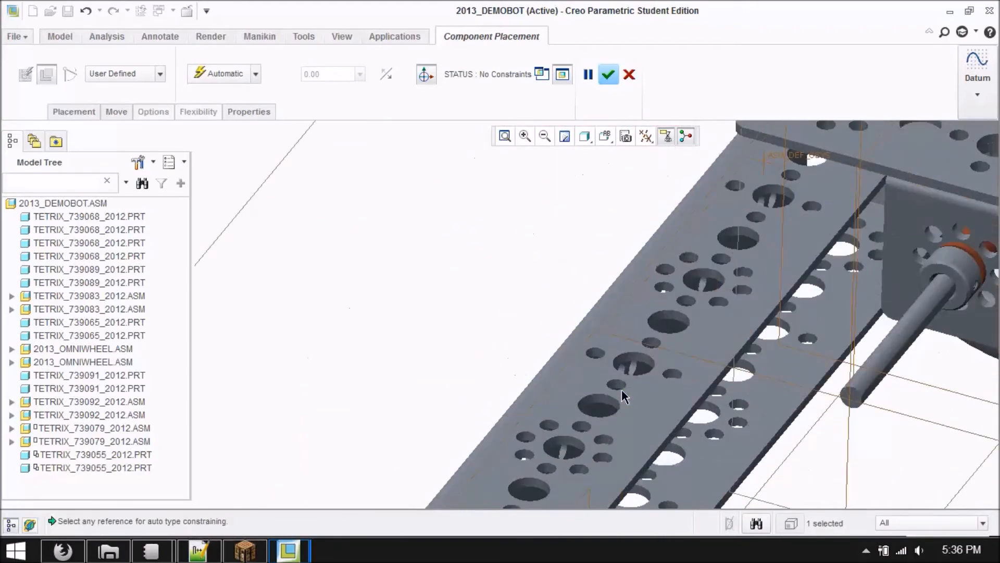
scroll(621, 389, "down", 2)
scroll(624, 385, "up", 4)
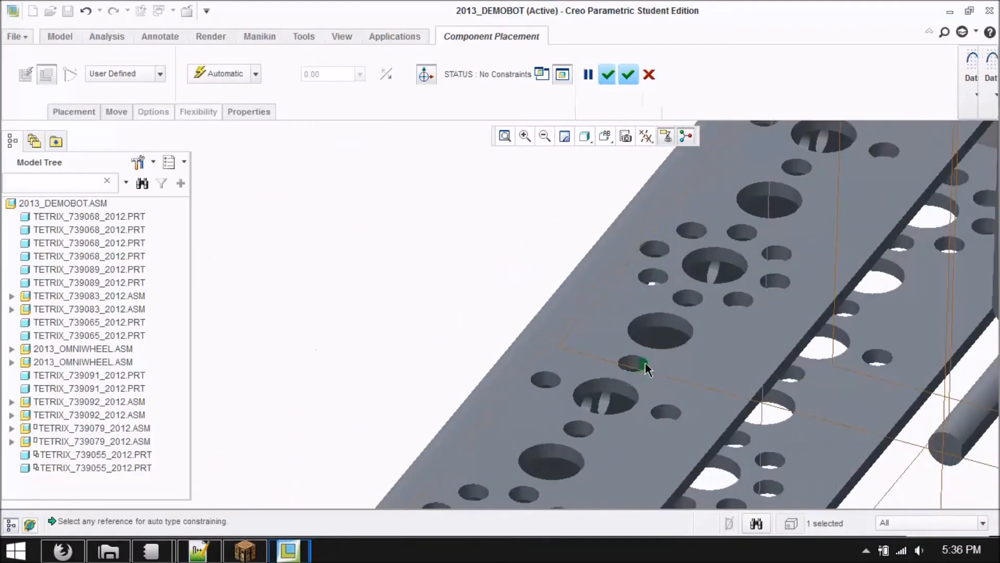
left_click(645, 363)
Orient a second small hole in the servo bracket's base to another small hole on the same channel
scroll(646, 364, "down", 2)
left_click(687, 309)
scroll(687, 307, "down", 4)
scroll(691, 243, "up", 5)
left_click(719, 263)
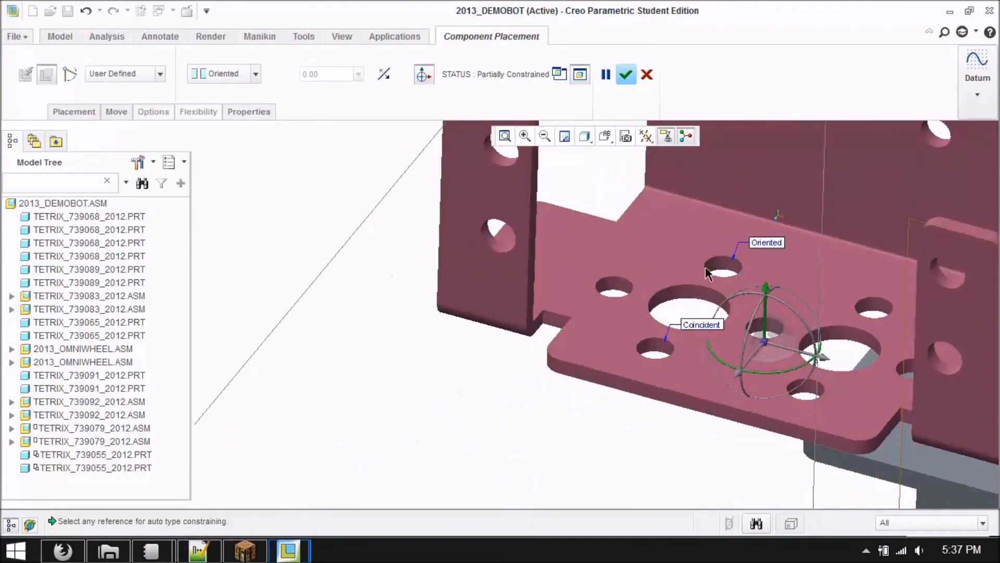
Make the servo bracket's base underside coincident with the channel's upper face and accept the placement
scroll(719, 262, "down", 5)
left_click(711, 421)
middle_click_drag(711, 421, 646, 481)
scroll(646, 480, "up", 1)
left_click(646, 479)
scroll(647, 458, "down", 4)
middle_click_drag(672, 385, 718, 333)
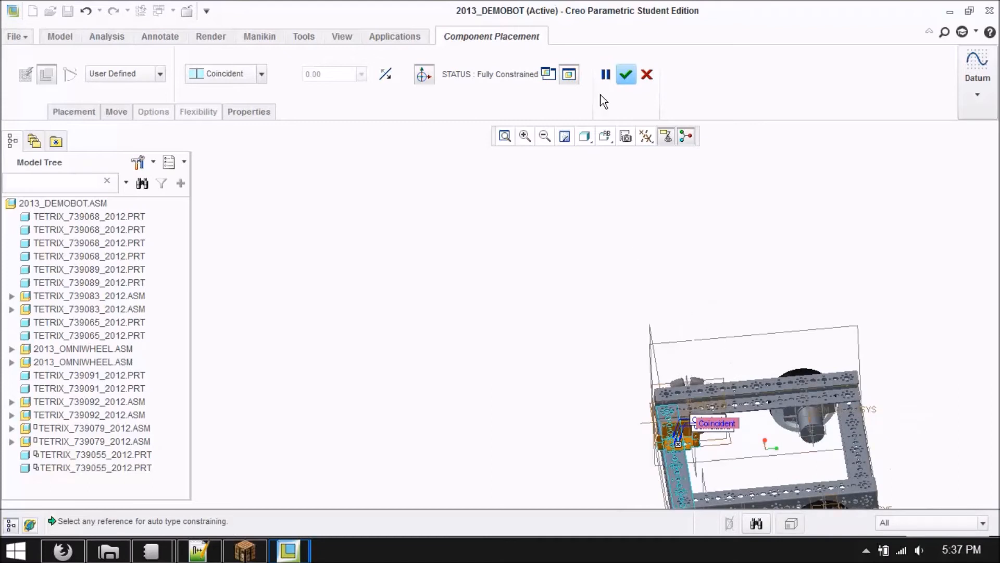
left_click(626, 78)
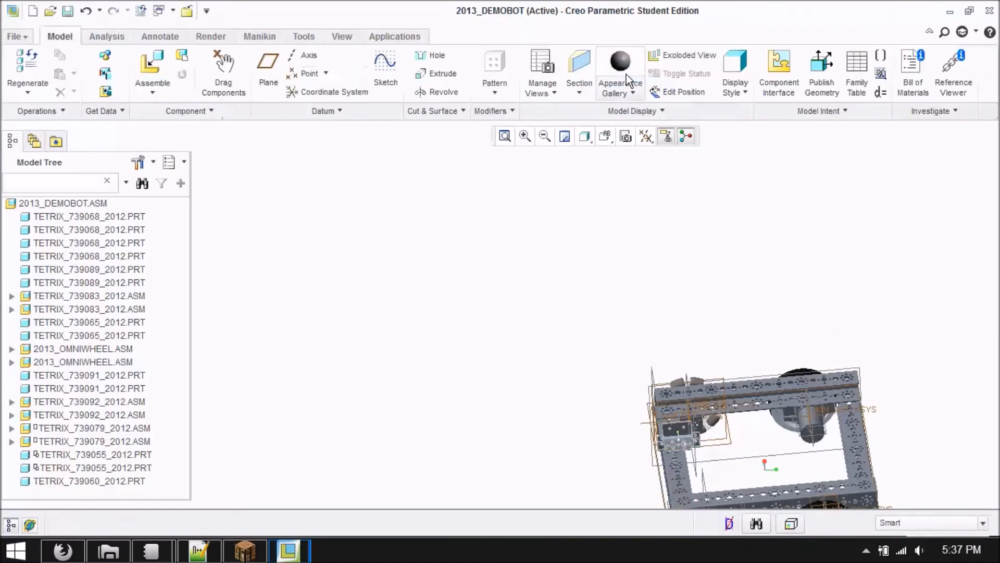
Insert the tetrix_739177_cr_servo_2013.asm servo and rotate it roughly into mounting orientation
left_click(156, 63)
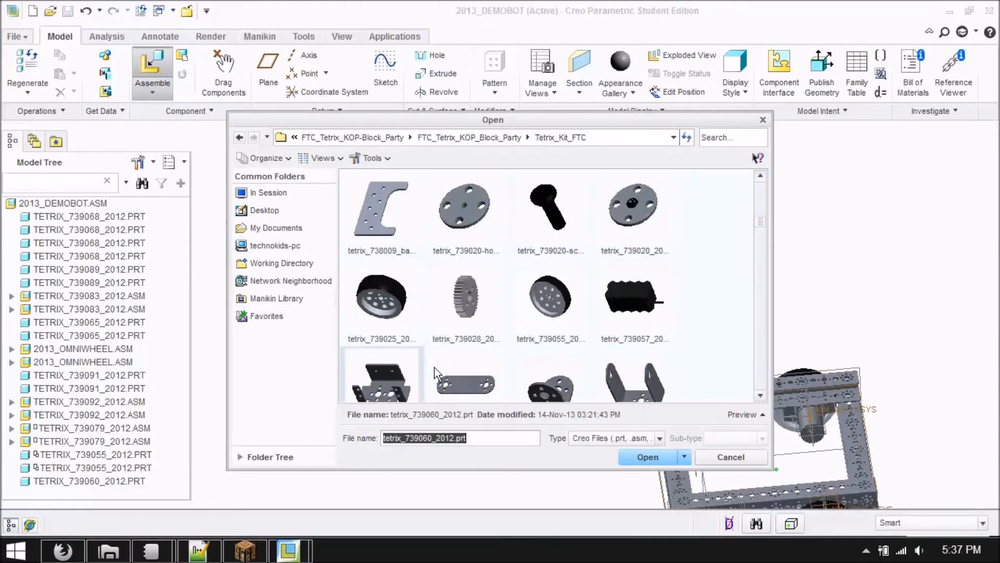
scroll(764, 395, "down", 10)
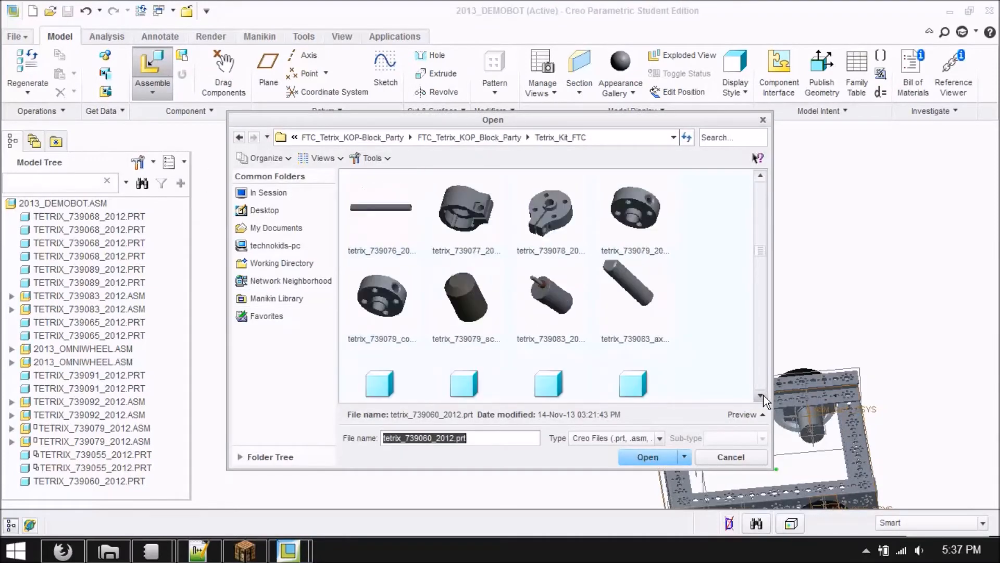
left_click(635, 208)
left_click(675, 454)
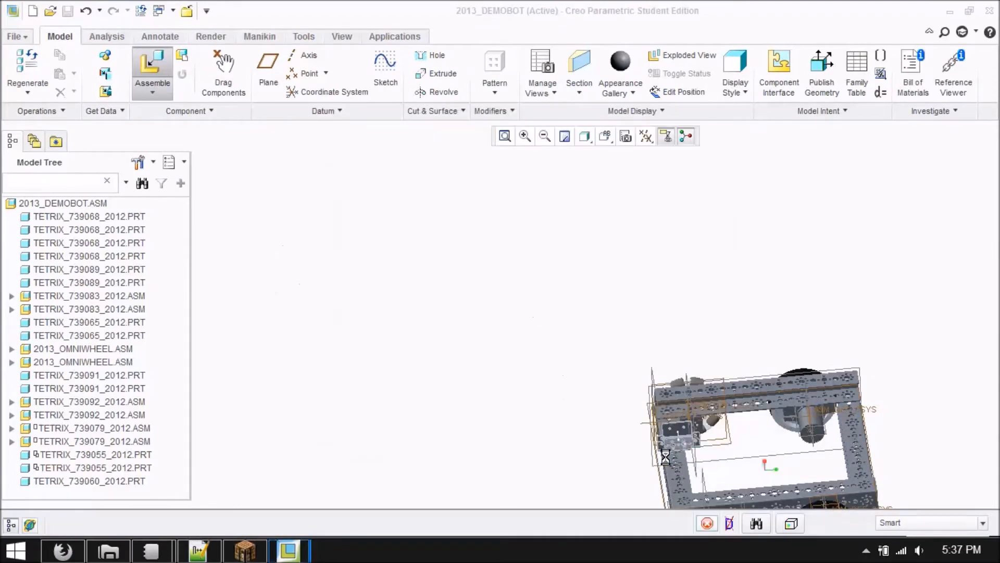
middle_click_drag(556, 315, 583, 323)
left_click_drag(662, 345, 716, 369)
Make a mounting hole in one servo ear coincident with the matching hole in the bracket's upright tab
scroll(618, 362, "down", 2)
scroll(618, 363, "down", 5)
left_click(629, 336)
scroll(591, 271, "up", 5)
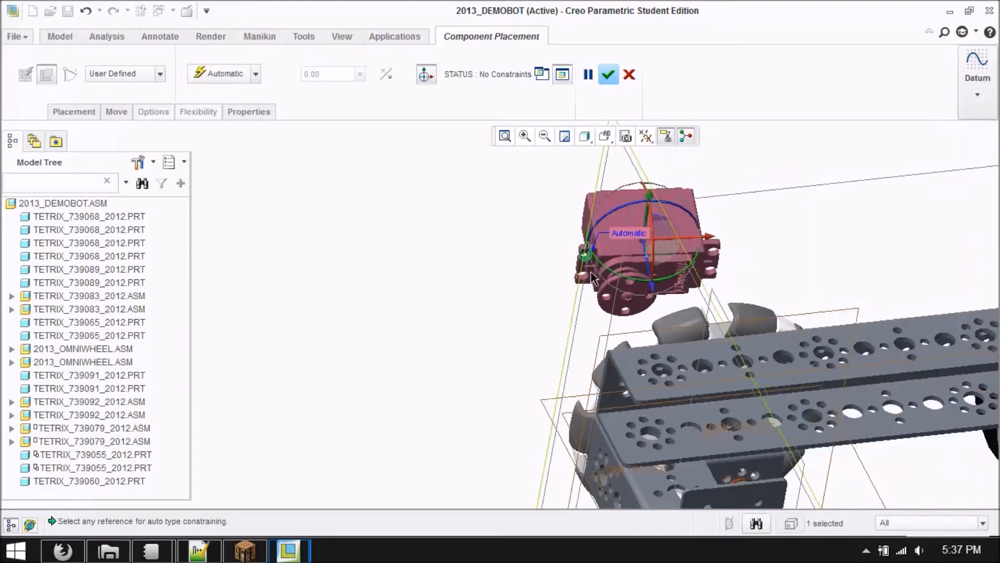
scroll(663, 418, "down", 3)
left_click(664, 416)
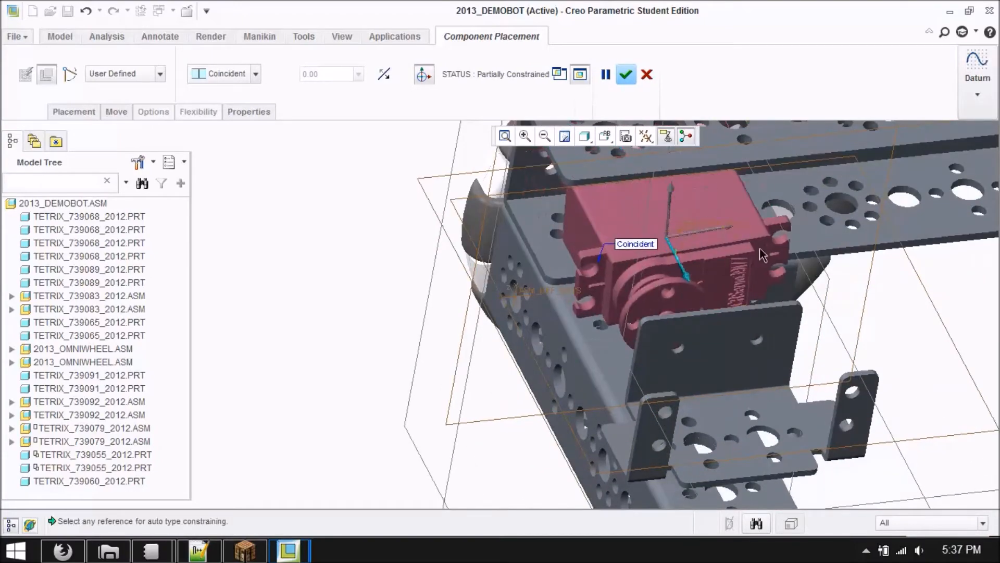
Orient a mounting hole in the servo's opposite ear to a hole in the bracket's other upright tab
scroll(719, 211, "down", 5)
left_click(779, 235)
scroll(725, 206, "up", 3)
left_click(871, 465)
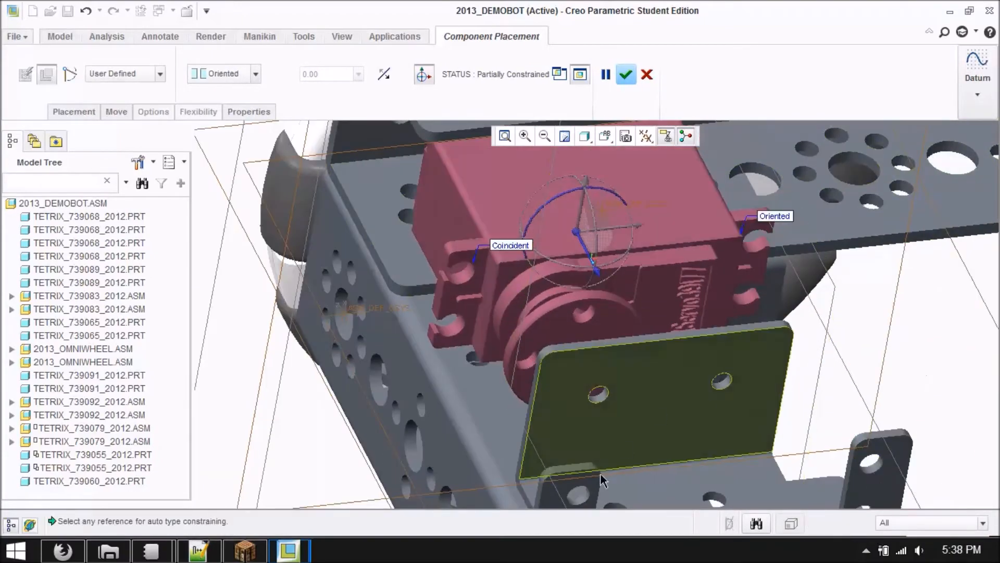
Make the servo's ear face coincident with the bracket tab's face and accept the servo's placement
left_click(605, 484)
middle_click_drag(604, 484, 375, 260)
scroll(375, 260, "up", 3)
scroll(558, 364, "down", 2)
left_click(638, 472)
scroll(558, 341, "up", 2)
middle_click_drag(558, 341, 760, 319)
left_click(626, 75)
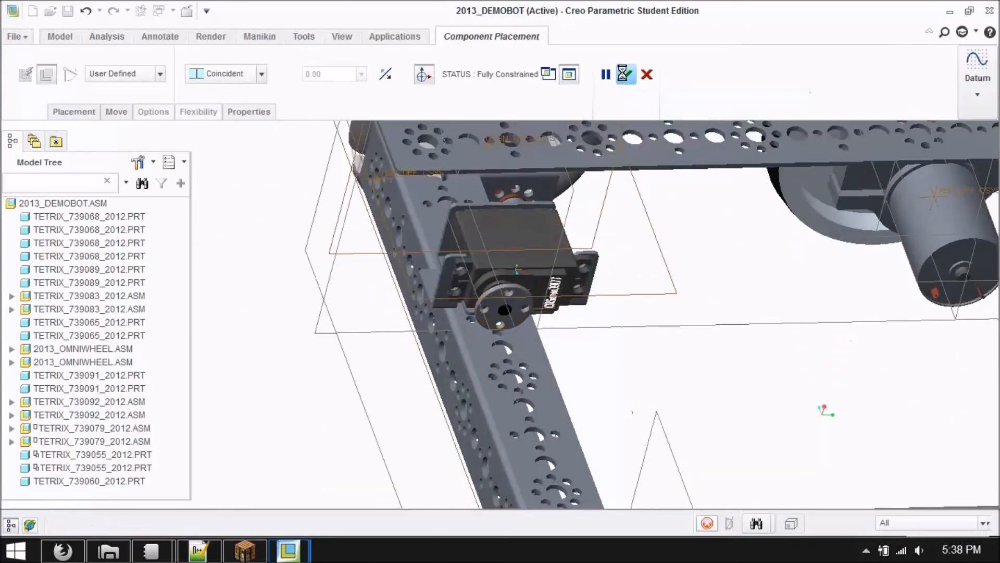
Insert the tetrix_739062_2012.prt bracket into the assembly for mounting on the servo horn
left_click(159, 66)
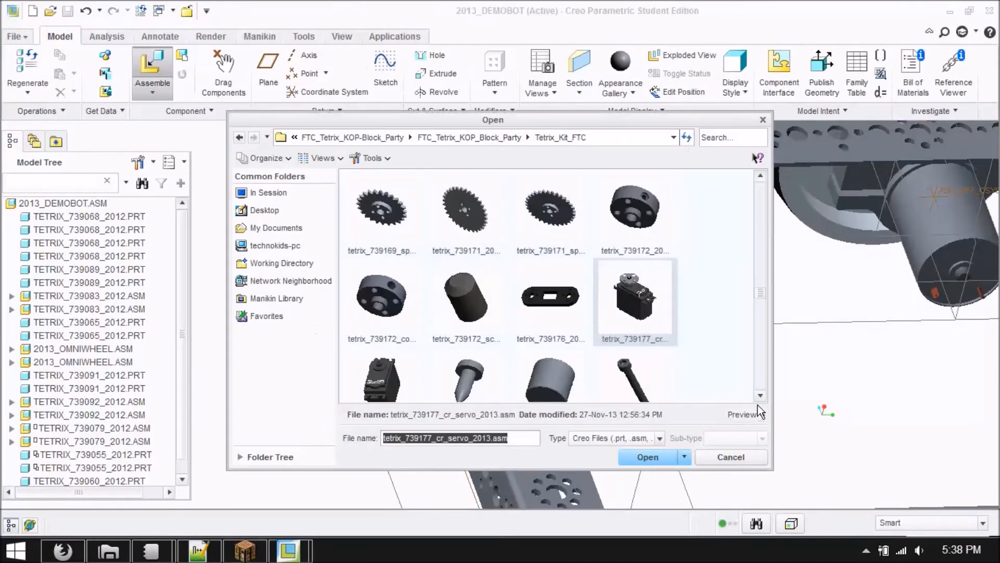
left_click_drag(763, 383, 763, 307)
left_click(554, 304)
left_click(657, 458)
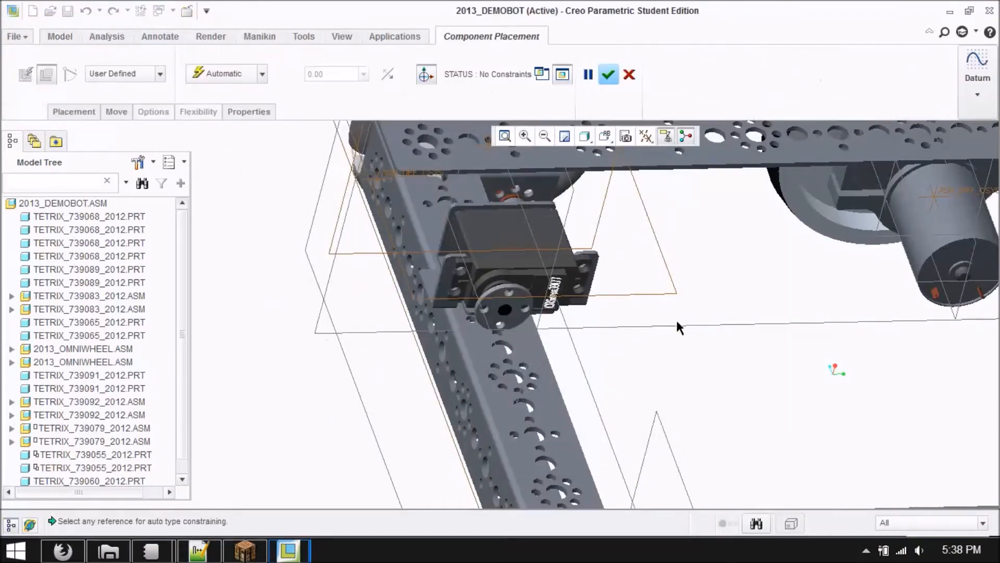
scroll(677, 318, "up", 4)
scroll(603, 189, "down", 3)
middle_click_drag(678, 318, 603, 276)
scroll(602, 277, "down", 3)
Make a small hole in the tetrix_739062_2012.prt bracket coincident with a hole in the servo horn
left_click(608, 206)
scroll(611, 216, "up", 7)
scroll(644, 380, "down", 6)
left_click(654, 370)
Constrain a second small hole of the bracket to another hole in the servo horn to fix its rotation
left_click(576, 373)
scroll(576, 372, "up", 5)
scroll(517, 237, "down", 8)
left_click(572, 226)
Make the bracket's flat mounting face coincident with the servo horn's outer face and accept the placement
scroll(571, 227, "up", 6)
scroll(590, 266, "up", 3)
left_click(658, 414)
middle_click_drag(658, 413, 526, 381)
scroll(646, 375, "down", 6)
left_click(685, 400)
scroll(680, 404, "up", 5)
scroll(679, 409, "up", 1)
middle_click_drag(679, 409, 605, 319)
mouse_move(509, 438)
middle_mouse_down()
mouse_move(509, 420)
mouse_move(502, 431)
middle_mouse_up()
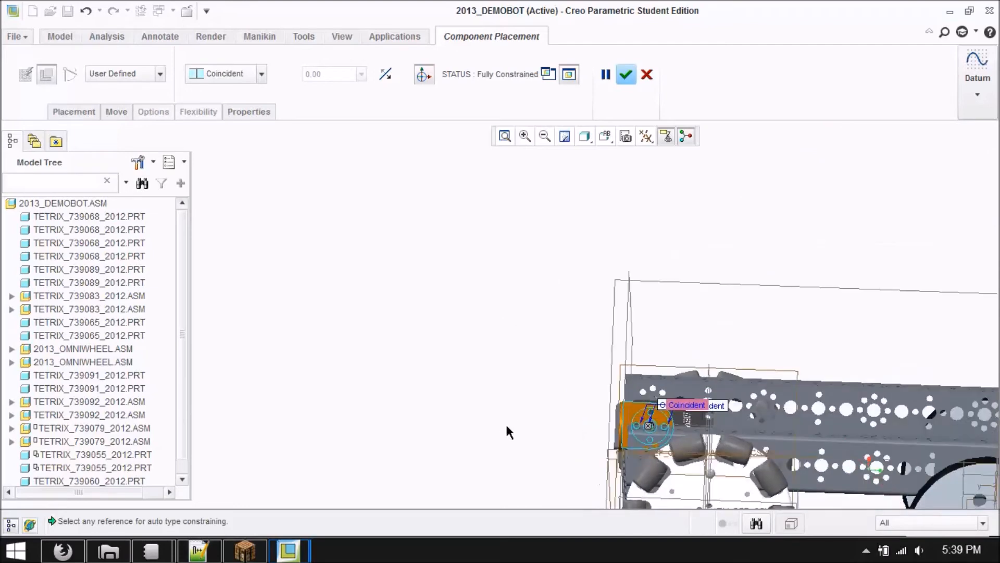
left_click(624, 80)
Open the placement definition of the TETRIX_739060_2012.PRT servo bracket for editing
scroll(514, 346, "up", 3)
middle_click_drag(514, 346, 523, 375)
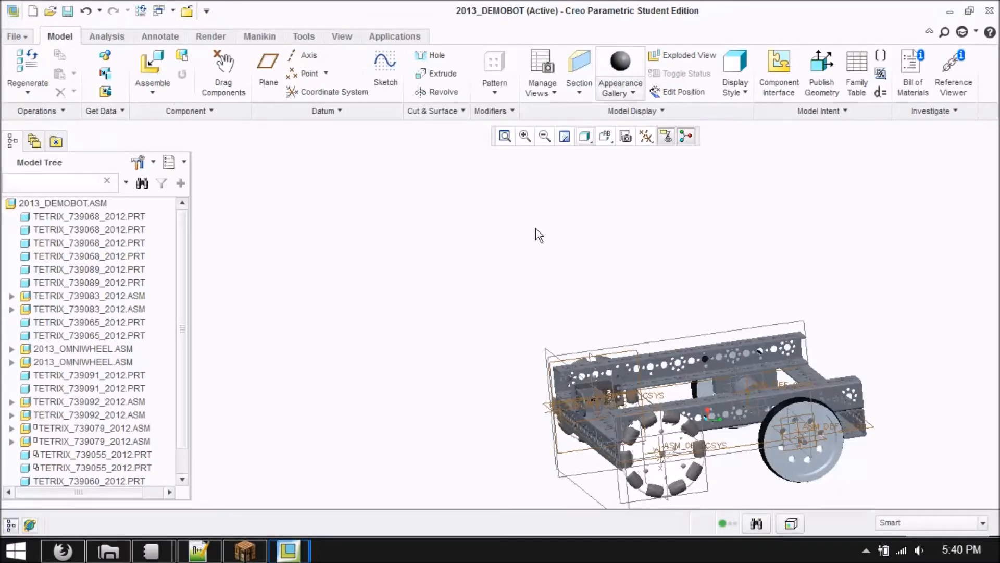
scroll(180, 422, "down", 1)
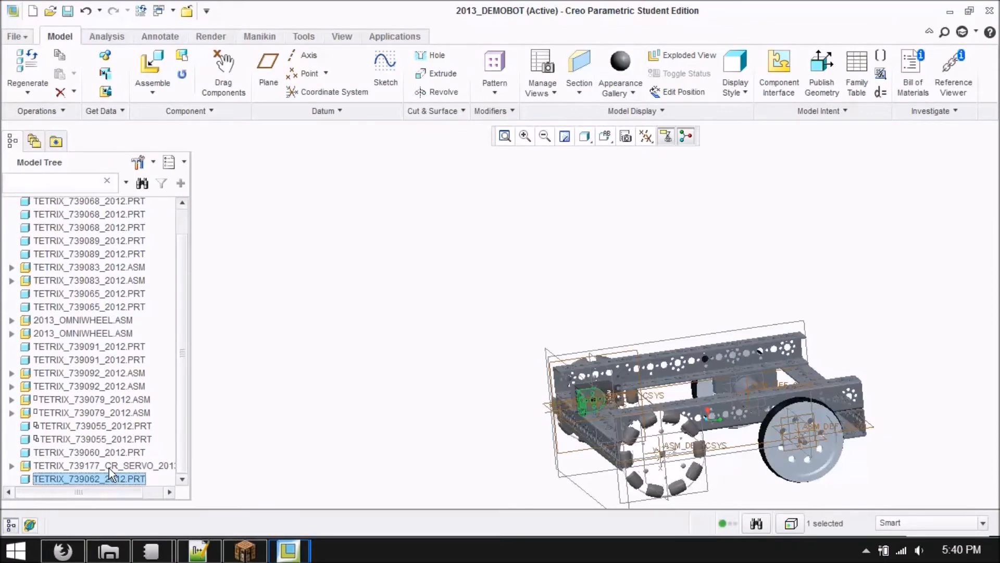
left_click(109, 450)
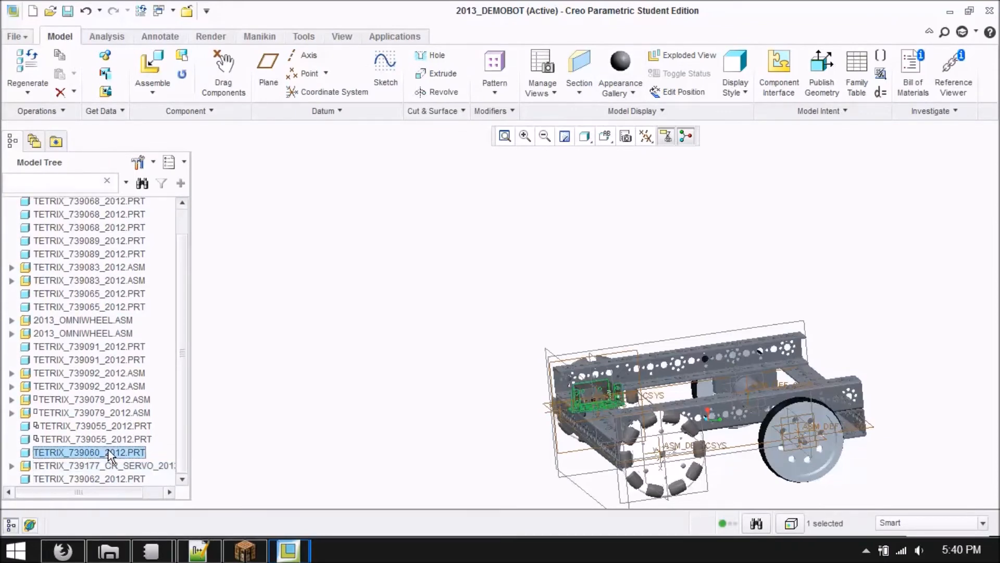
right_click(104, 451)
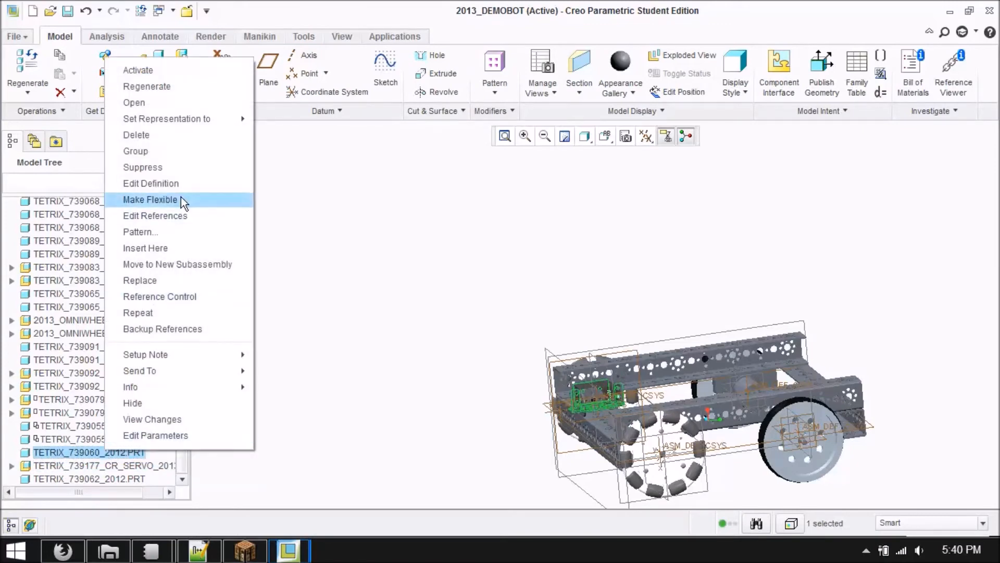
left_click(166, 183)
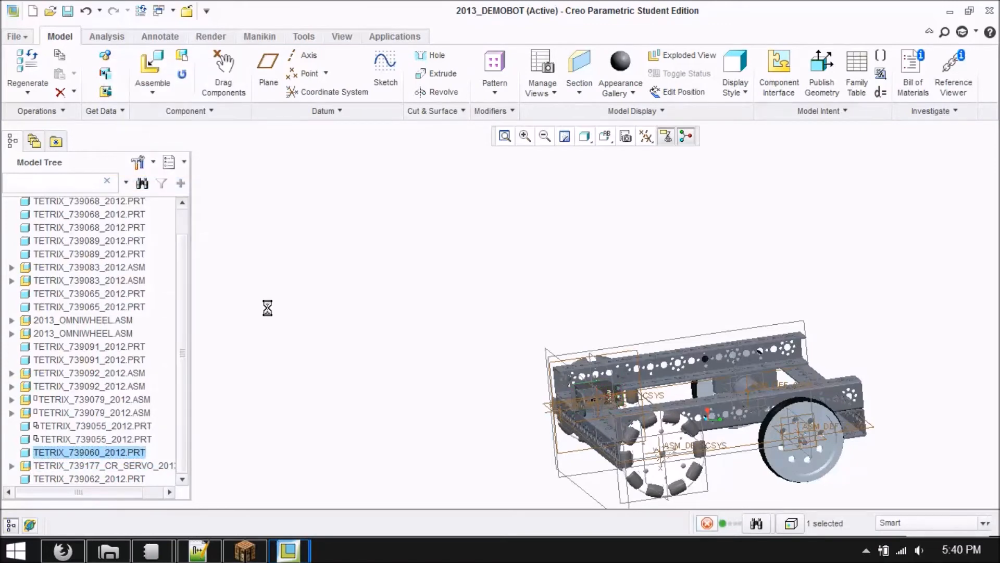
mouse_move(465, 435)
middle_mouse_down()
mouse_move(500, 435)
mouse_move(471, 446)
middle_mouse_up()
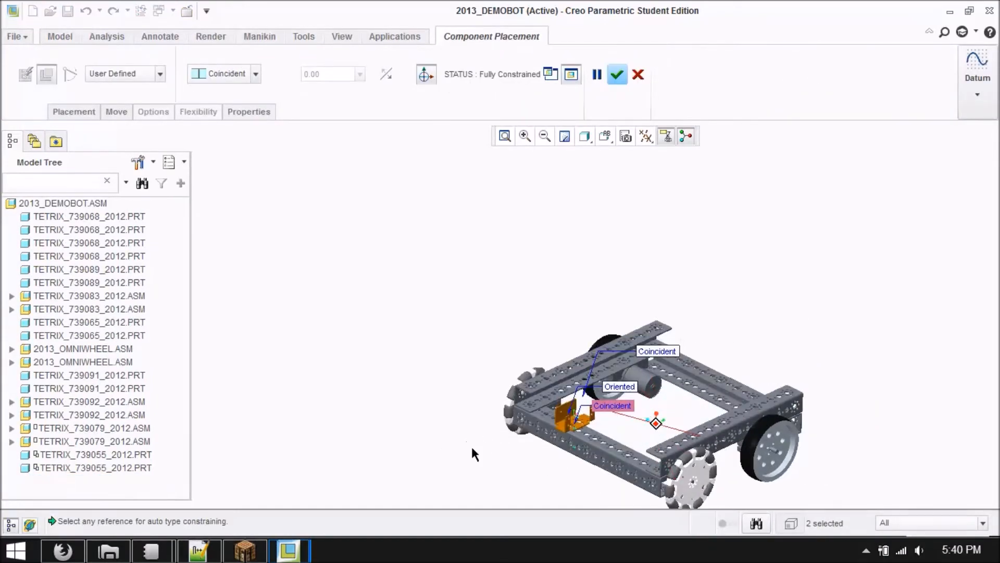
scroll(576, 448, "down", 6)
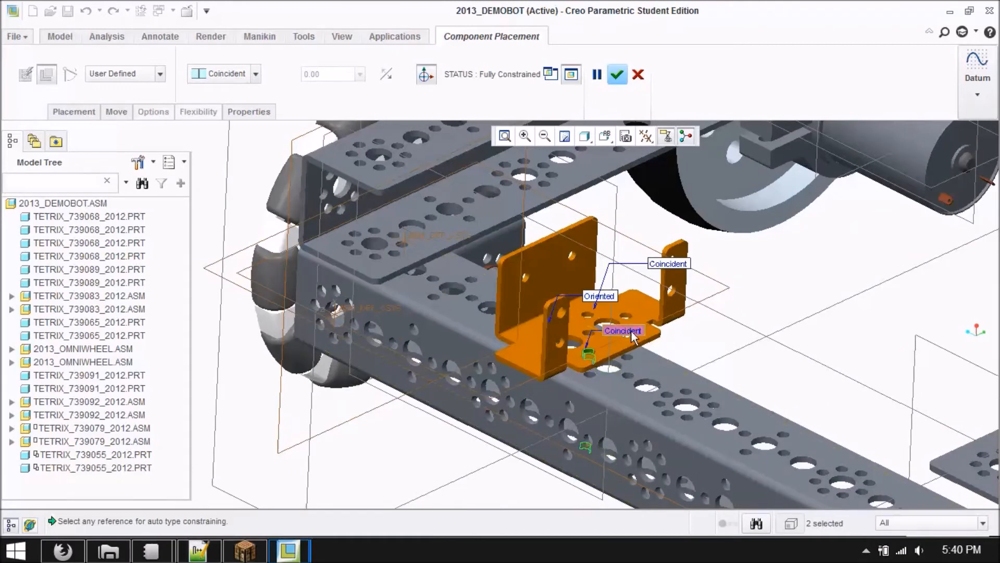
Replace the bracket-side reference of the Coincident constraint to the channel's side hole with a different small hole in the servo bracket's base
mouse_move(633, 335)
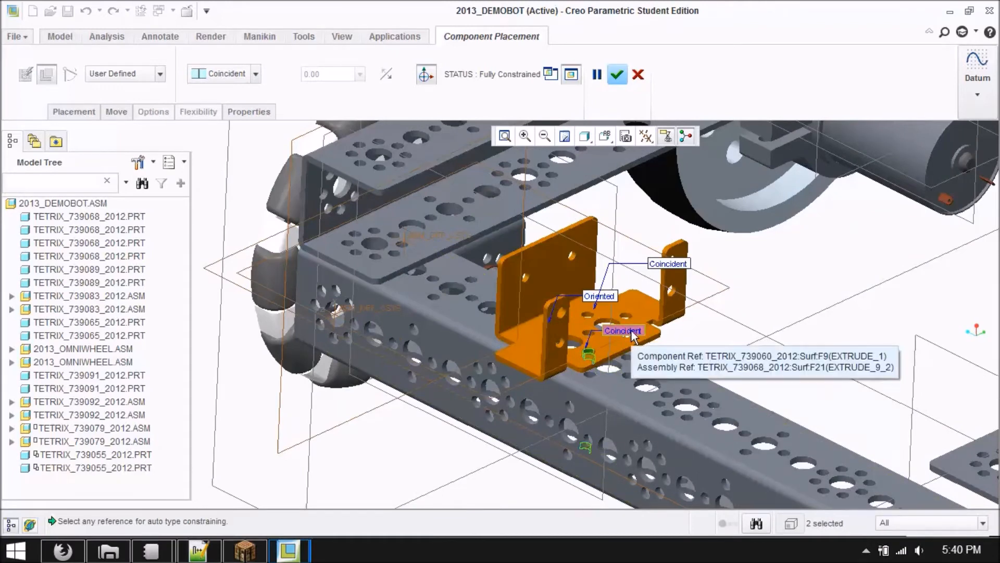
scroll(625, 373, "down", 3)
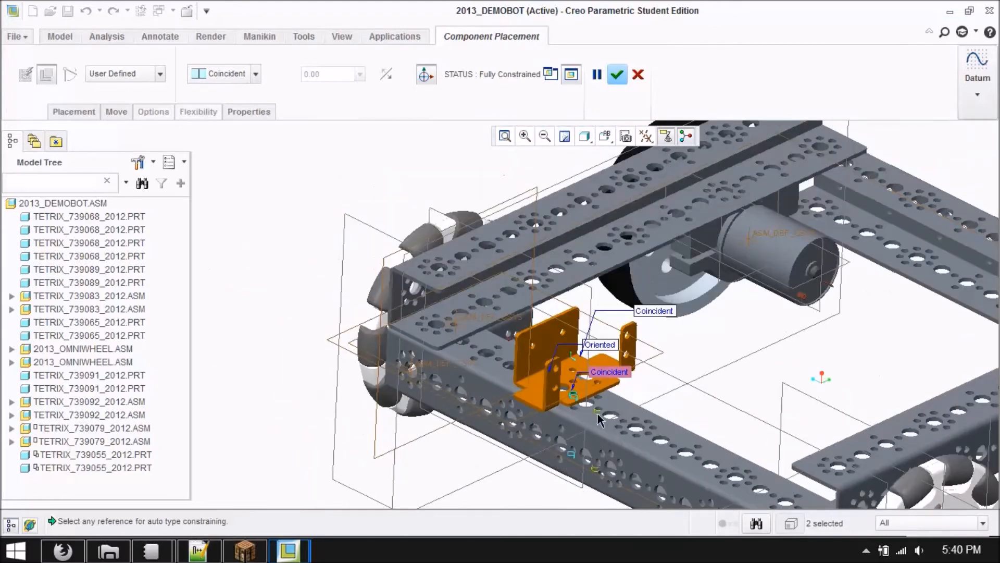
left_click(624, 374)
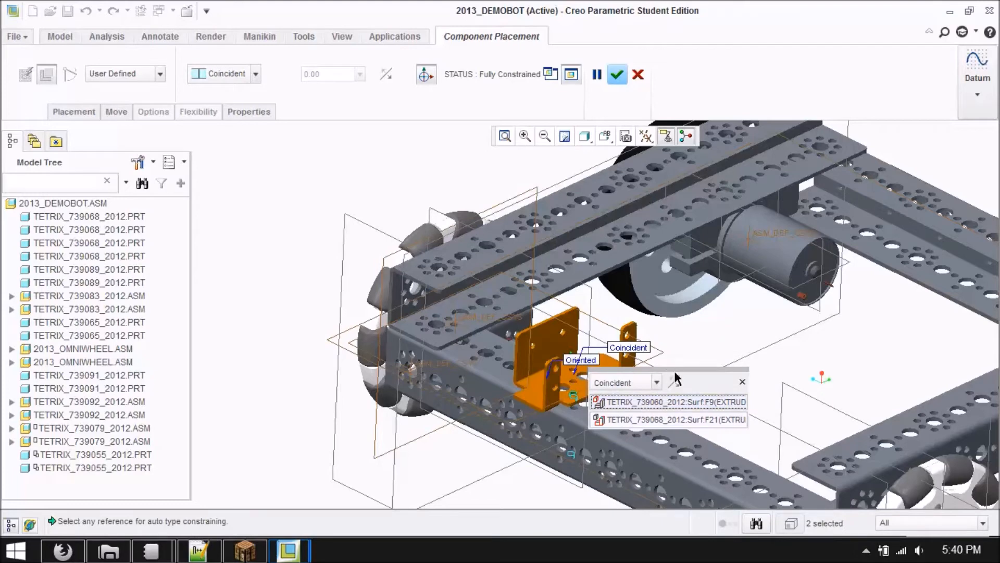
left_click_drag(674, 370, 776, 366)
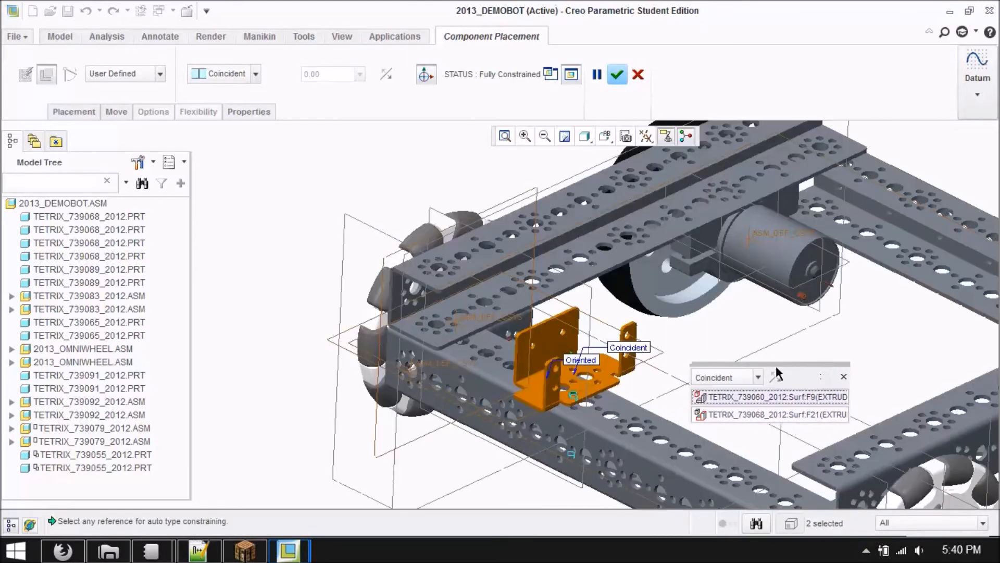
right_click(754, 397)
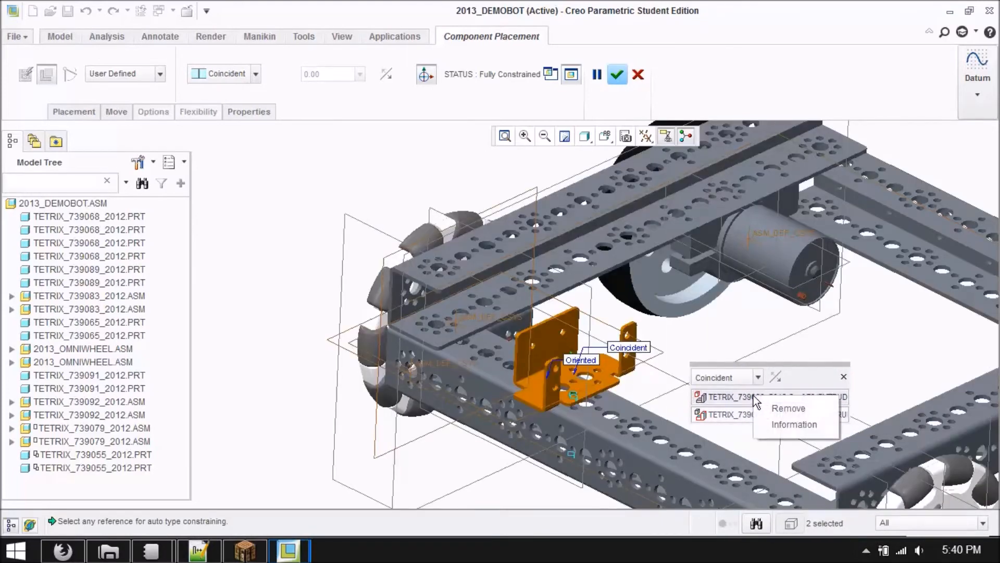
left_click(779, 406)
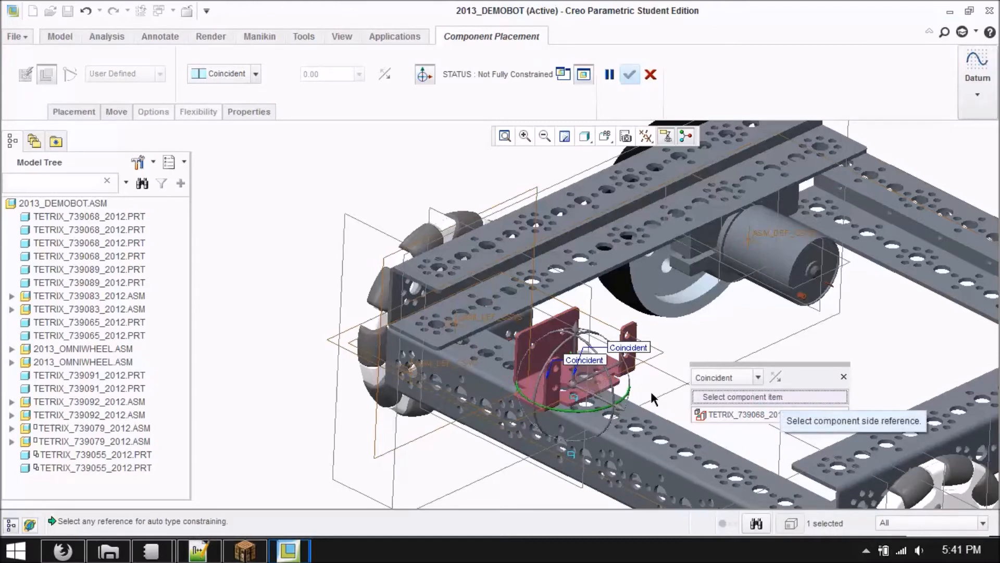
scroll(602, 391, "up", 10)
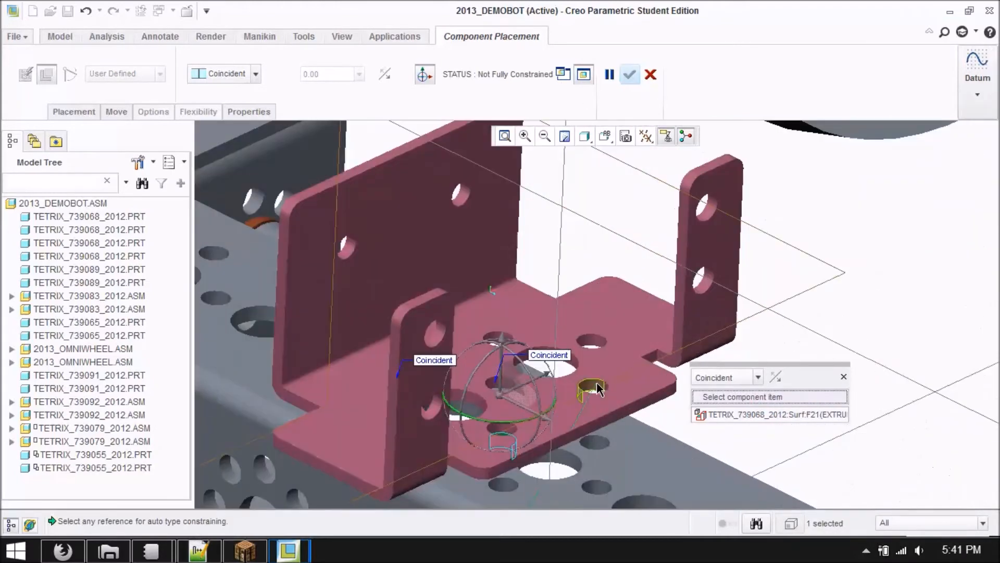
scroll(607, 313, "down", 5)
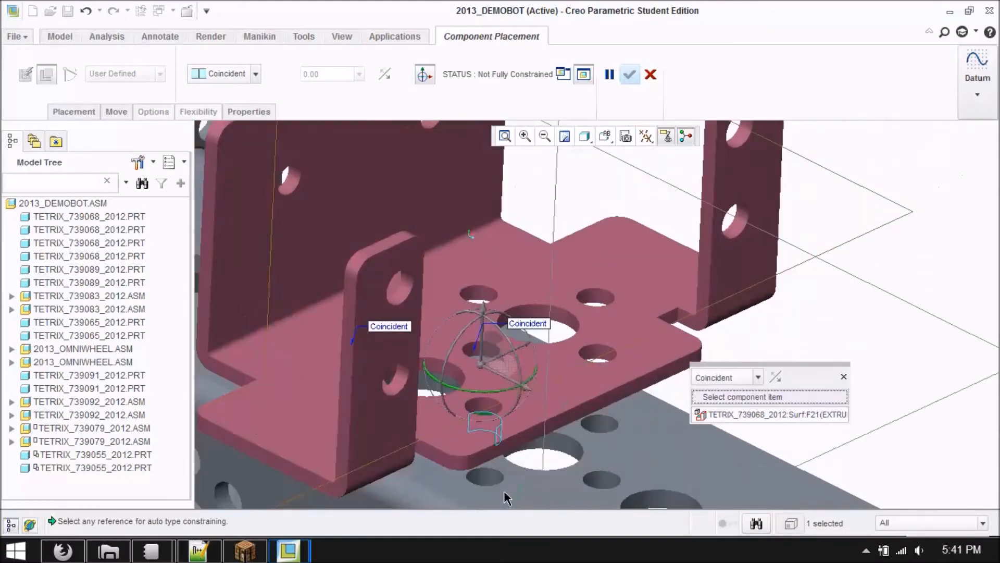
left_click(602, 353)
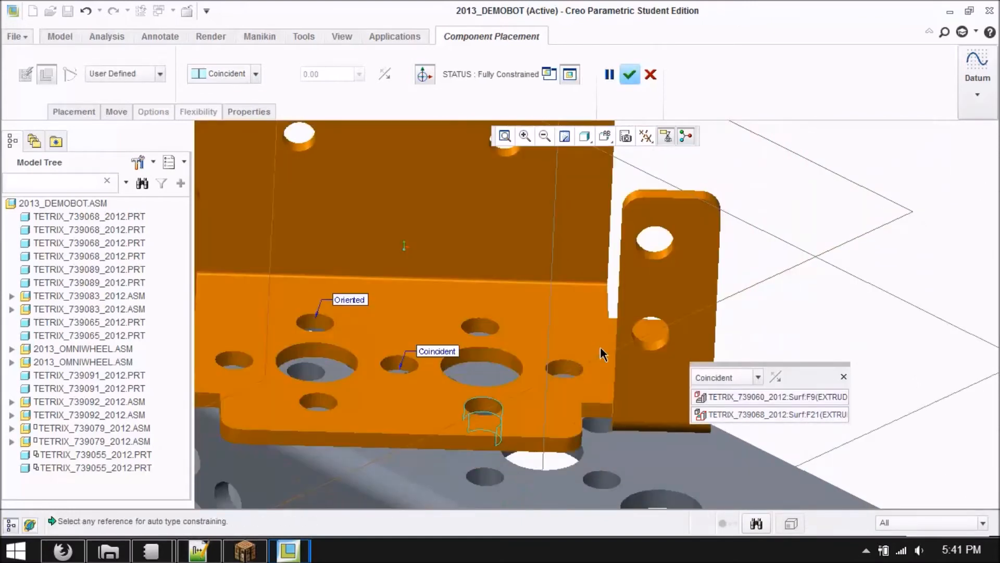
Replace the bracket-side reference of the Oriented constraint with another small base hole and accept the servo bracket's revised placement
scroll(602, 357, "down", 5)
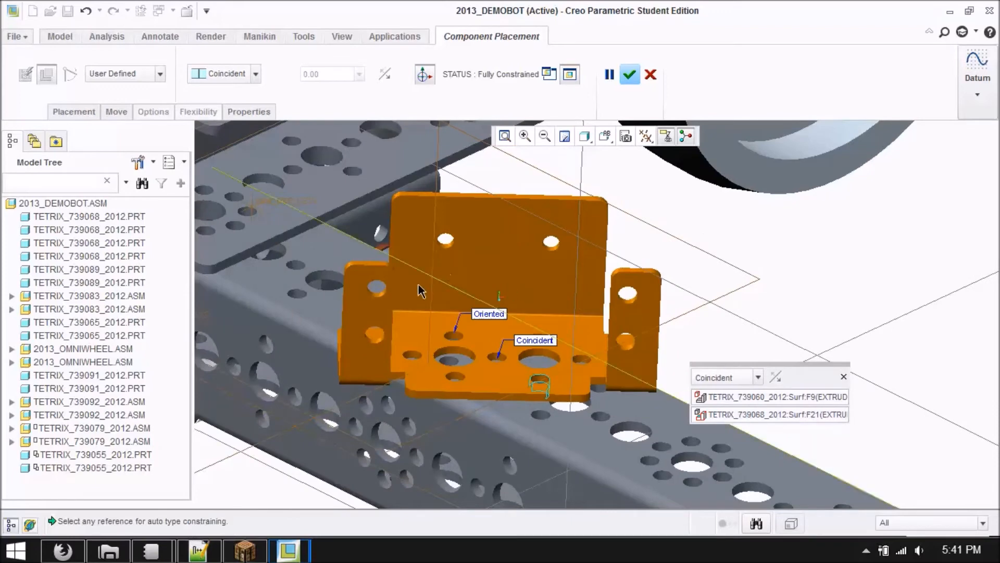
left_click(493, 316)
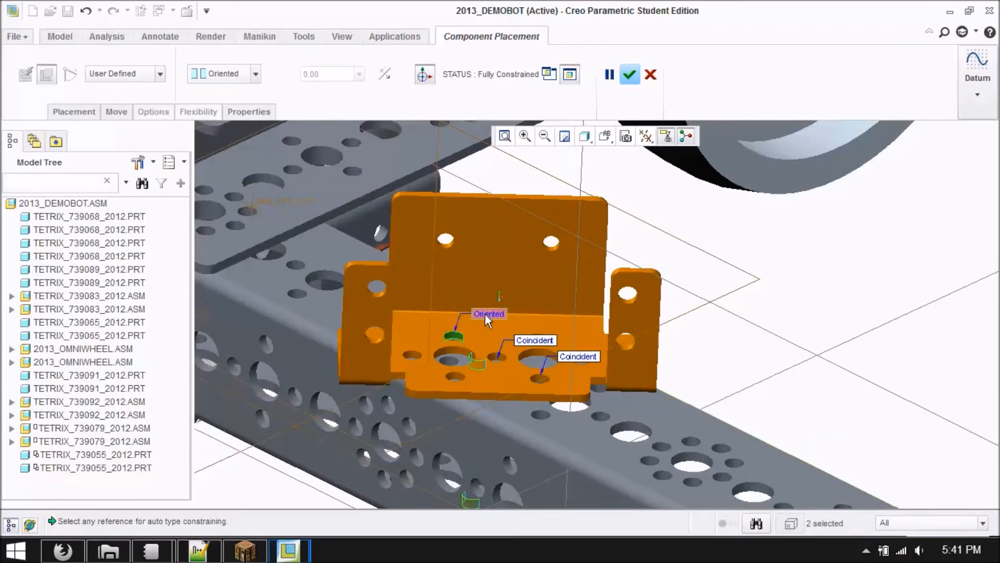
double_click(485, 314)
left_click(548, 344)
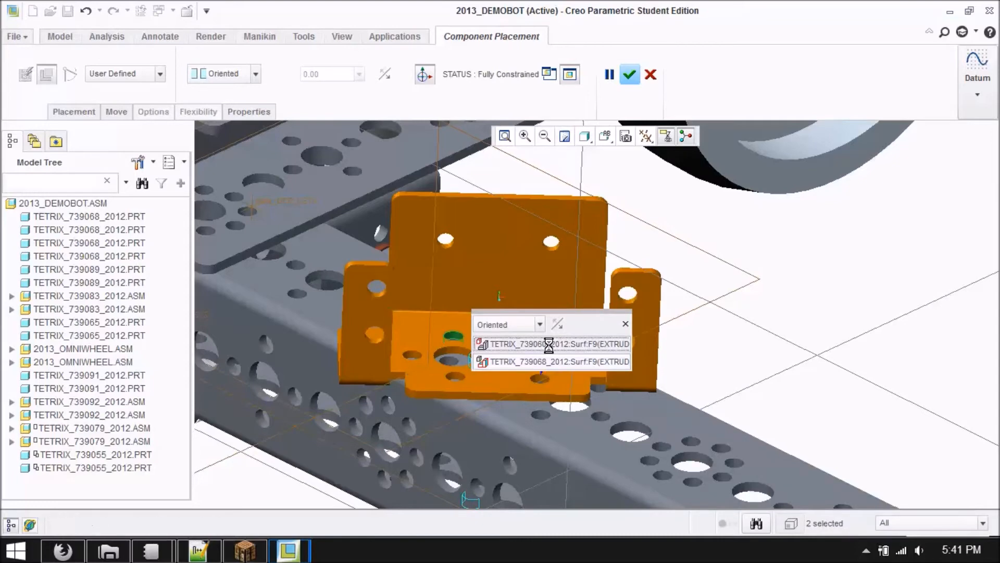
right_click(551, 349)
left_click(590, 358)
left_click_drag(550, 311, 780, 327)
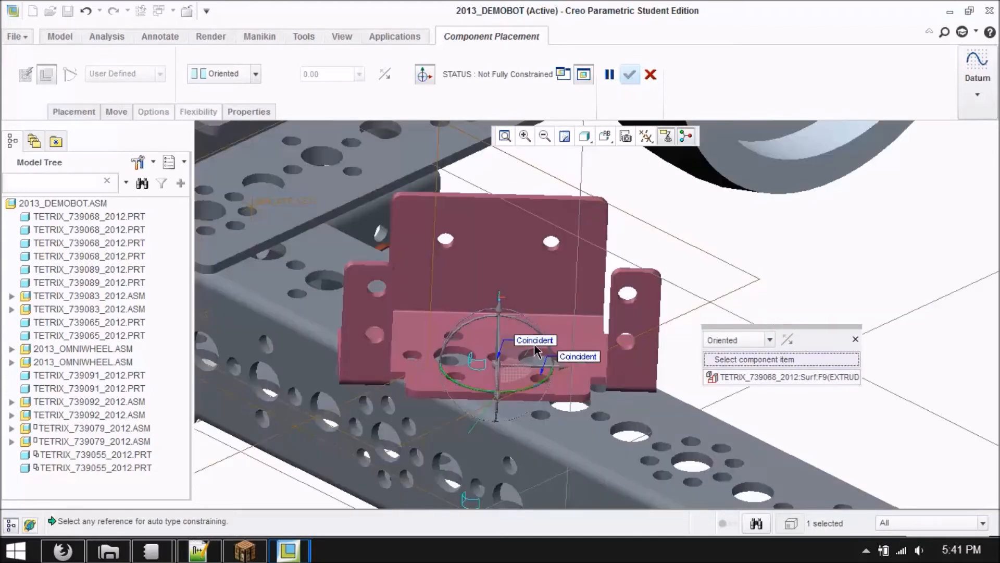
scroll(537, 352, "down", 8)
left_click(571, 323)
scroll(570, 323, "up", 8)
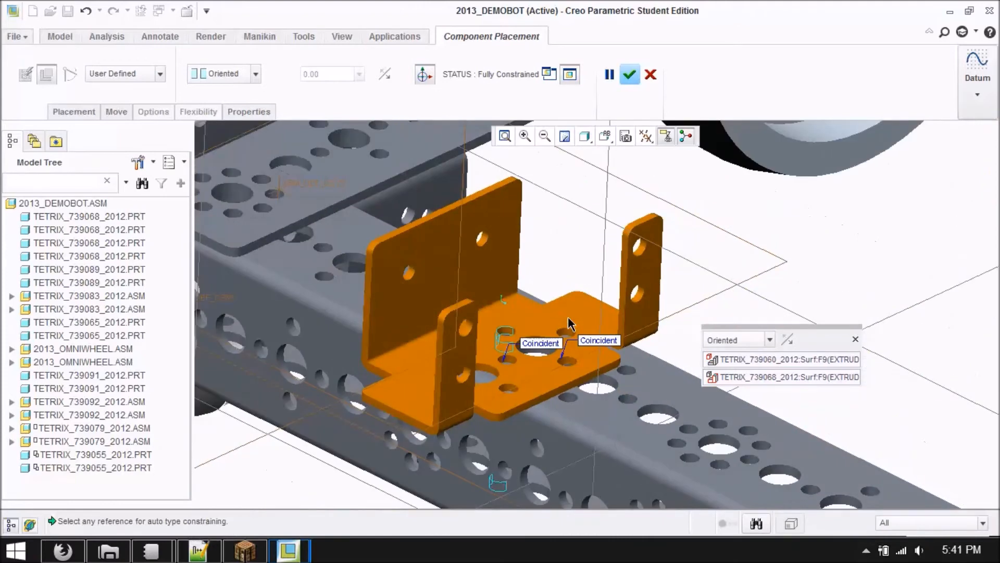
scroll(570, 323, "up", 3)
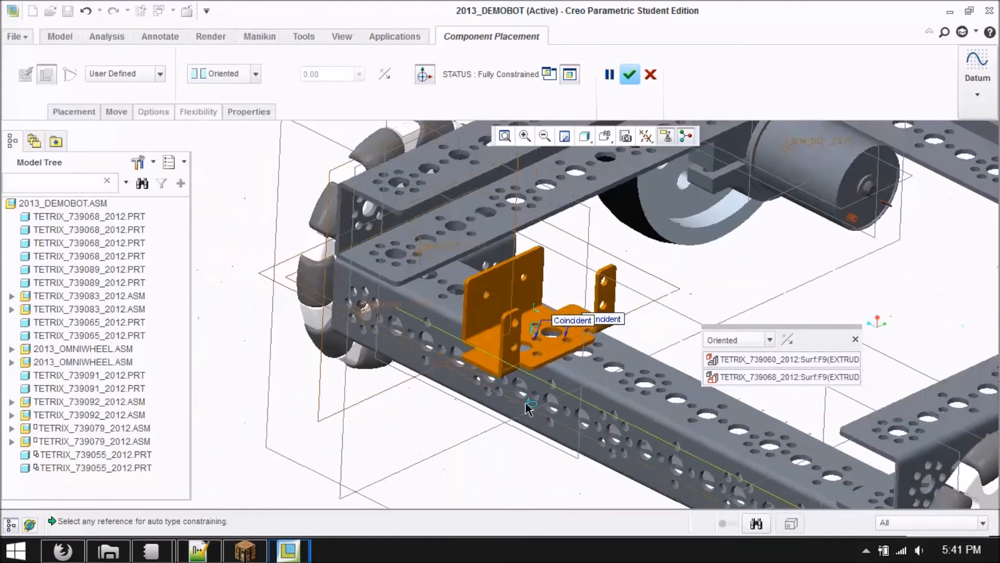
left_click(854, 337)
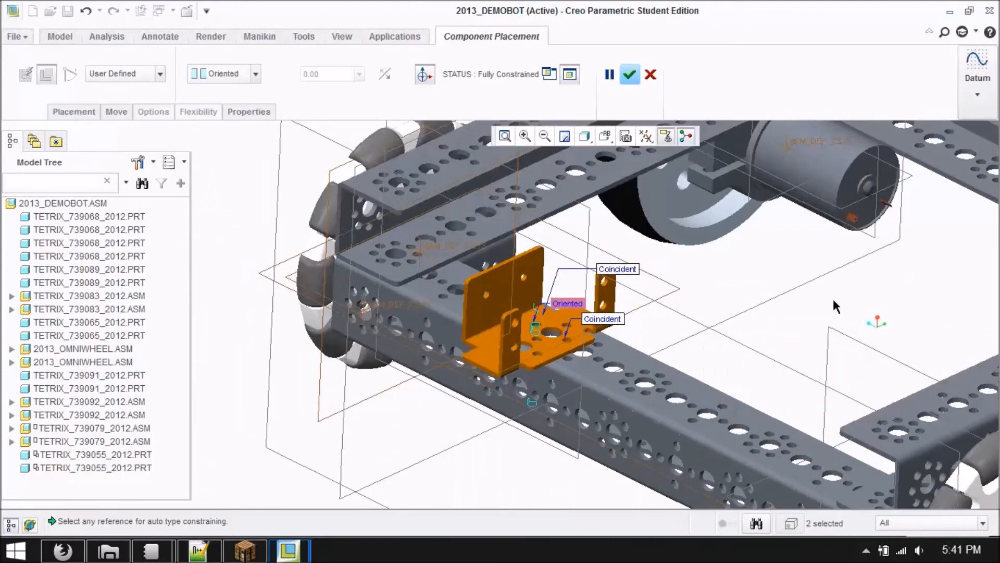
middle_click(833, 310)
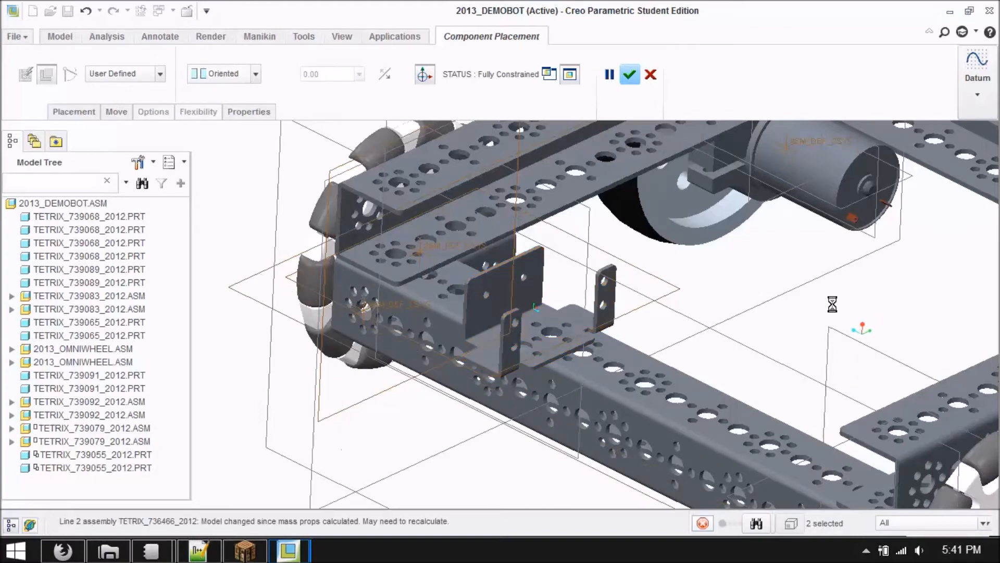
Insert the flat perforated bar with rounded ends from the Tetrix_Kit_FTC folder into the assembly
scroll(775, 345, "up", 3)
mouse_move(695, 464)
middle_mouse_down()
mouse_move(659, 434)
mouse_move(710, 441)
mouse_move(709, 452)
middle_mouse_up()
scroll(308, 214, "up", 3)
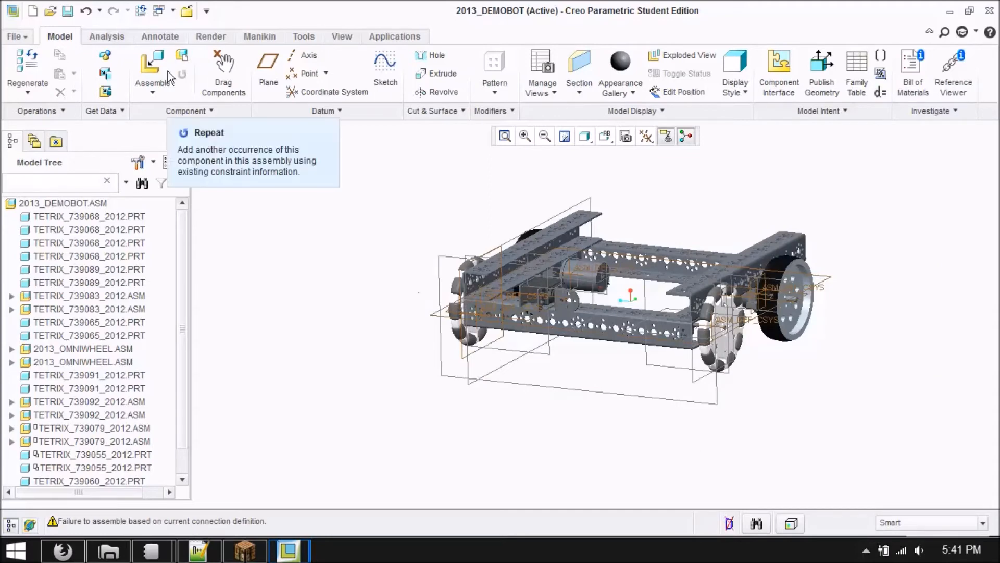
left_click(152, 66)
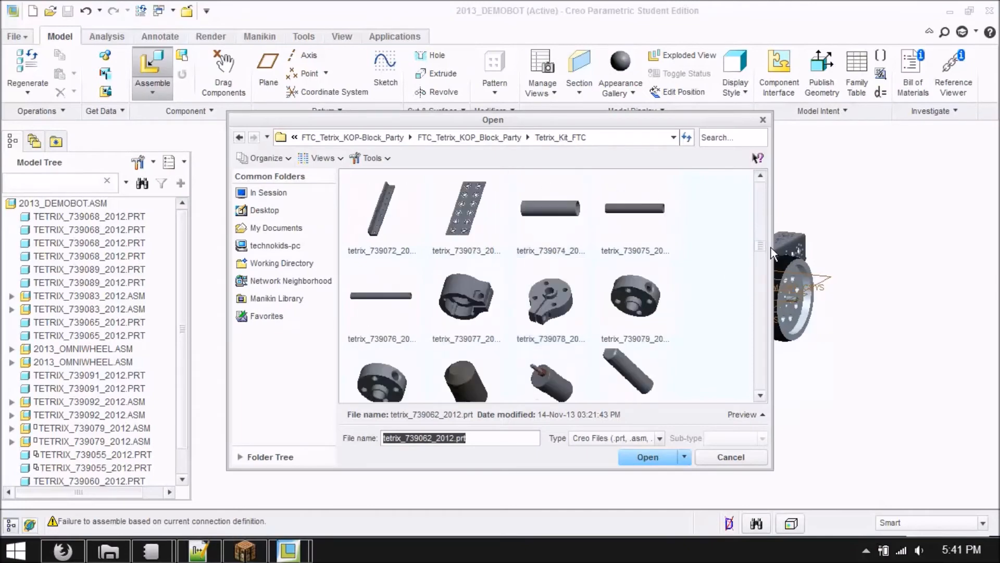
left_click(648, 456)
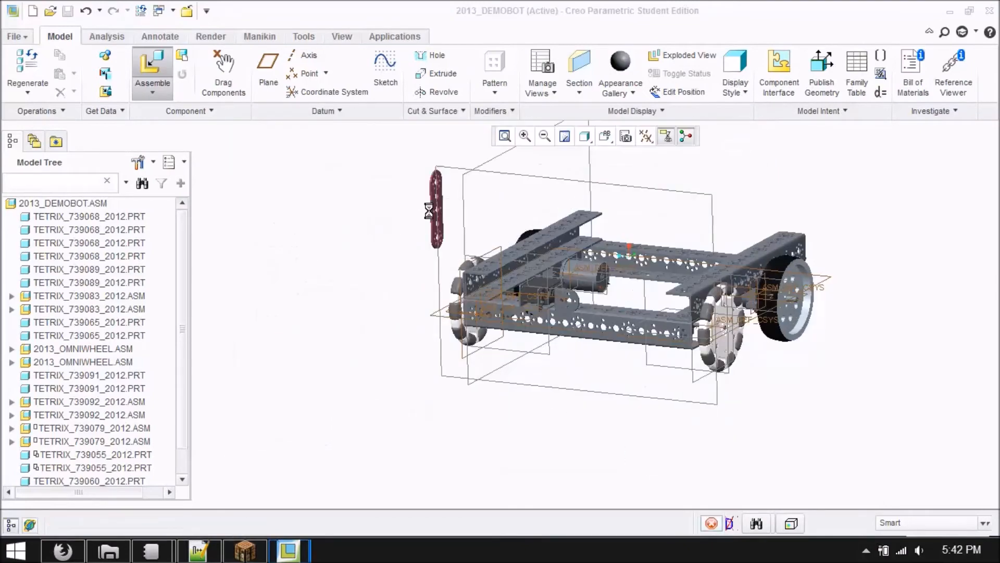
scroll(442, 216, "up", 4)
scroll(441, 215, "down", 3)
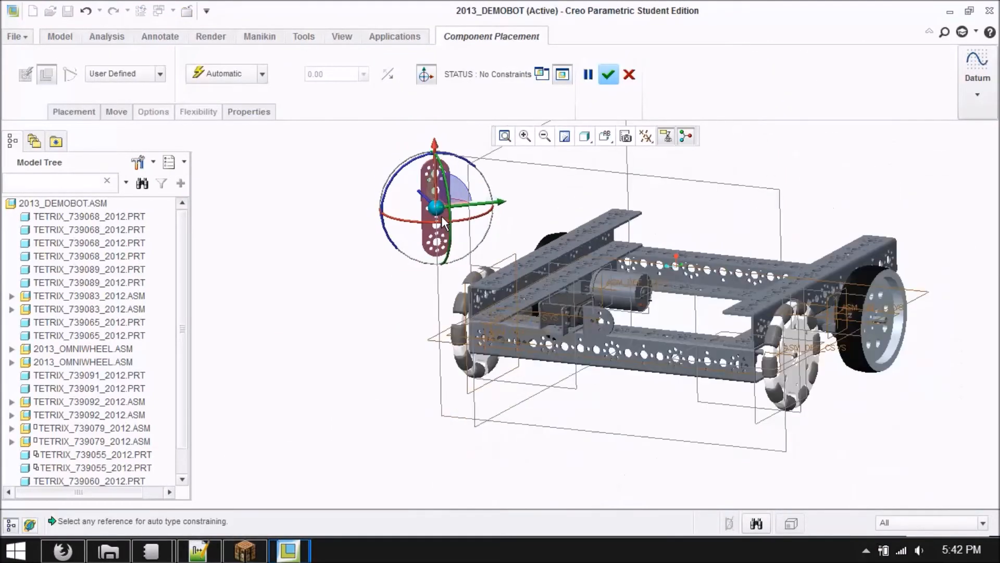
scroll(442, 216, "up", 2)
scroll(449, 198, "up", 5)
Make a small hole in the middle of the flat bar coincident with a hole in the servo horn's attachment bracket
left_click(446, 204)
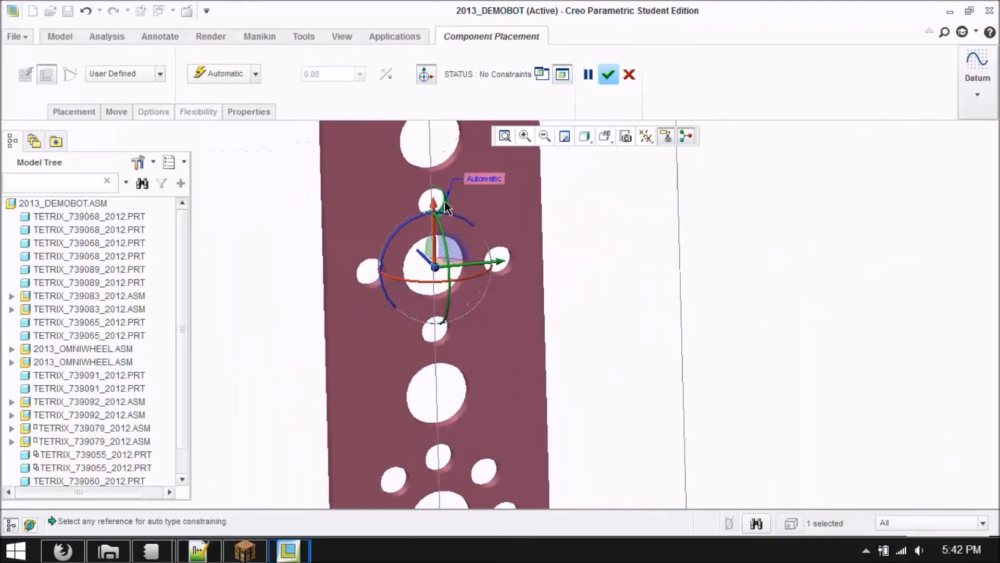
scroll(446, 205, "down", 5)
scroll(646, 354, "up", 4)
left_click(632, 372)
scroll(632, 372, "down", 4)
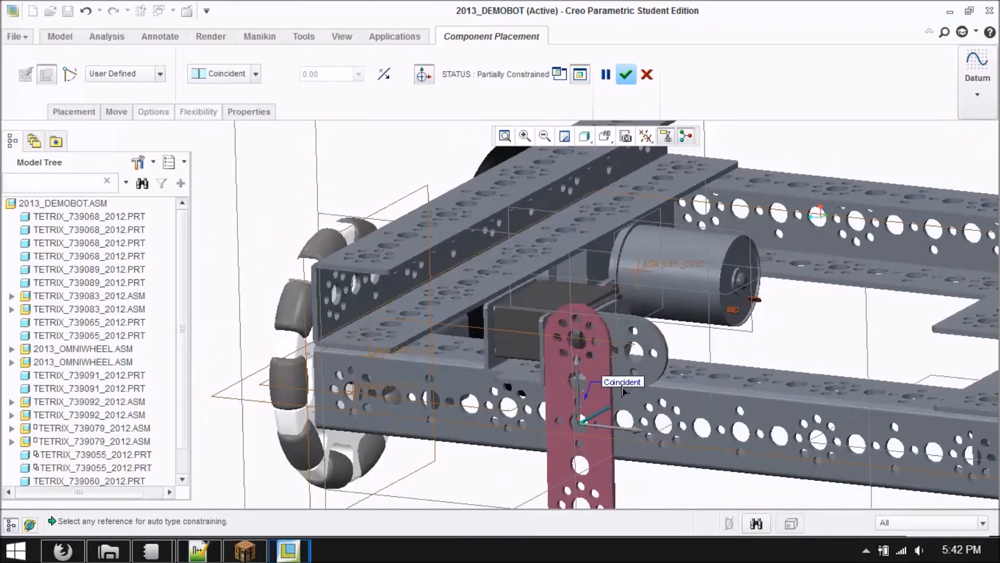
Orient a small hole near the flat bar's rounded end to another hole in the attachment bracket
scroll(704, 331, "up", 5)
scroll(547, 393, "up", 3)
left_click(549, 389)
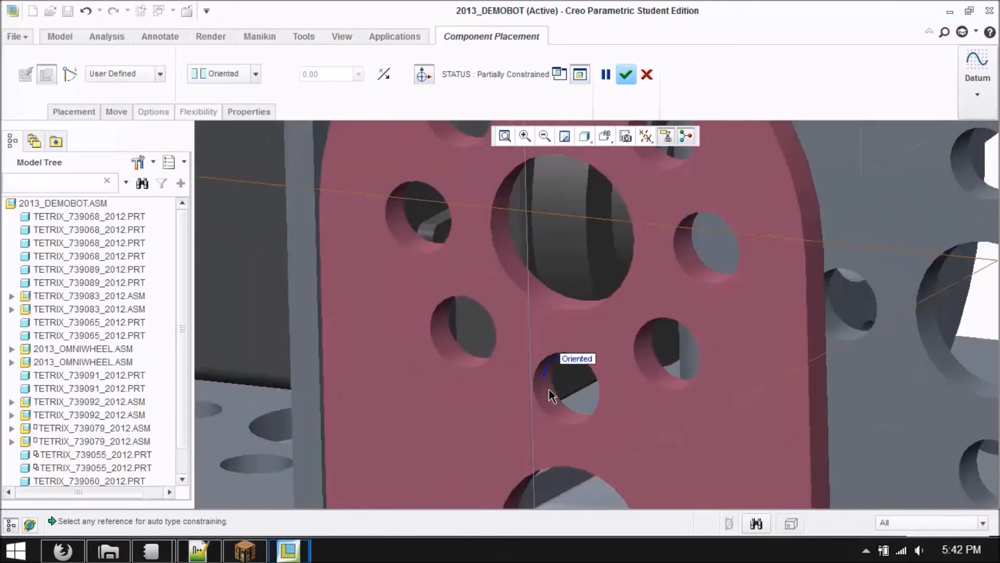
scroll(549, 390, "down", 5)
scroll(629, 401, "up", 3)
left_click(627, 395)
Mate the flat bar's face with the attachment bracket's face to finish constraining the bar
scroll(805, 358, "down", 4)
middle_click_drag(804, 358, 599, 375)
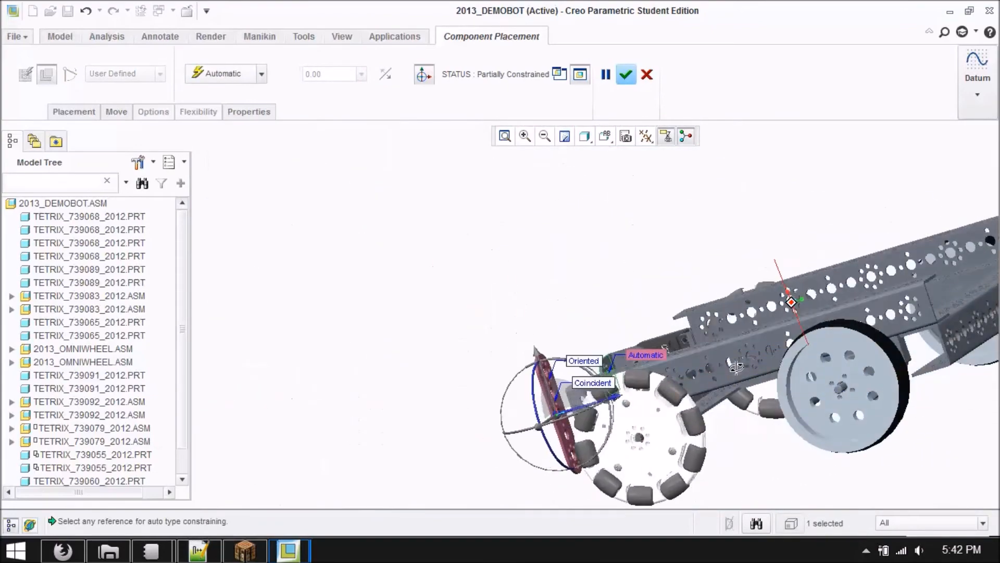
scroll(561, 383, "up", 5)
left_click(566, 371)
scroll(566, 368, "down", 4)
scroll(534, 348, "down", 5)
middle_click_drag(529, 361, 571, 367)
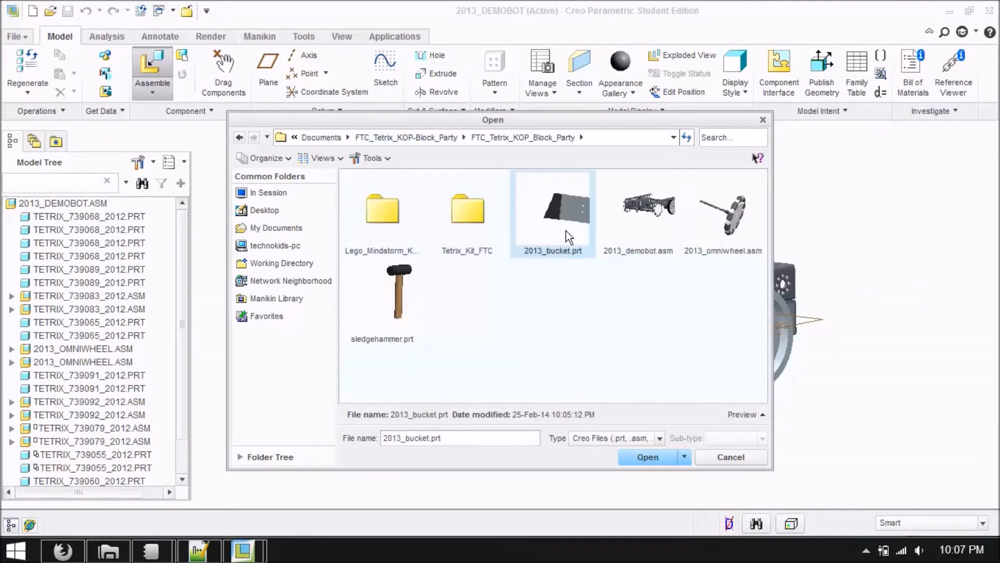
Insert 2013_bucket.prt into the assembly, then move and rotate it to sit in front of the omni-wheel end of the robot
left_click(646, 457)
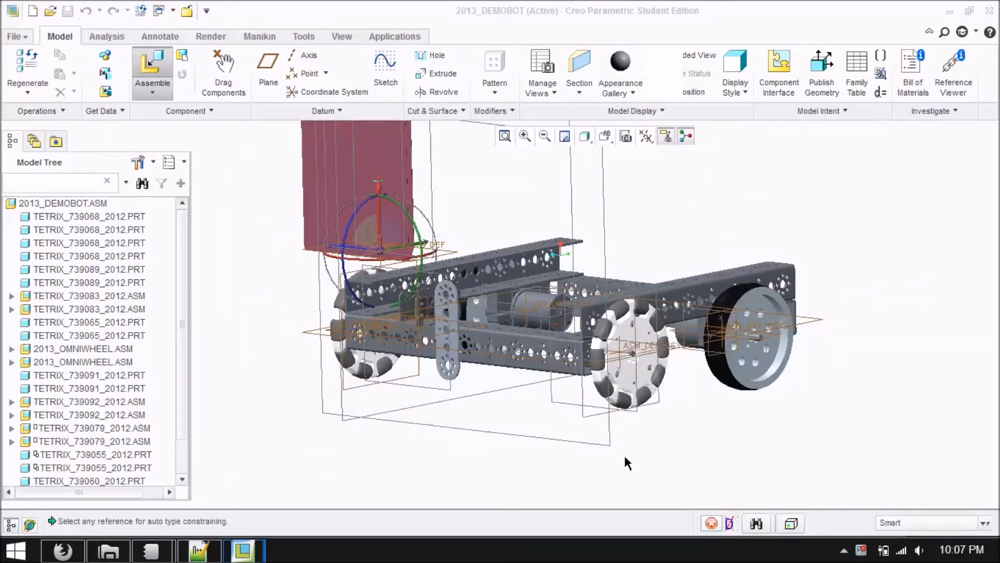
scroll(624, 455, "up", 2)
left_click_drag(448, 286, 435, 364)
left_click_drag(494, 332, 465, 280)
left_click_drag(471, 360, 473, 371)
middle_click_drag(750, 284, 771, 311)
left_click_drag(508, 388, 443, 415)
middle_click_drag(510, 466, 469, 445)
left_click_drag(442, 438, 439, 439)
middle_click_drag(558, 464, 775, 464)
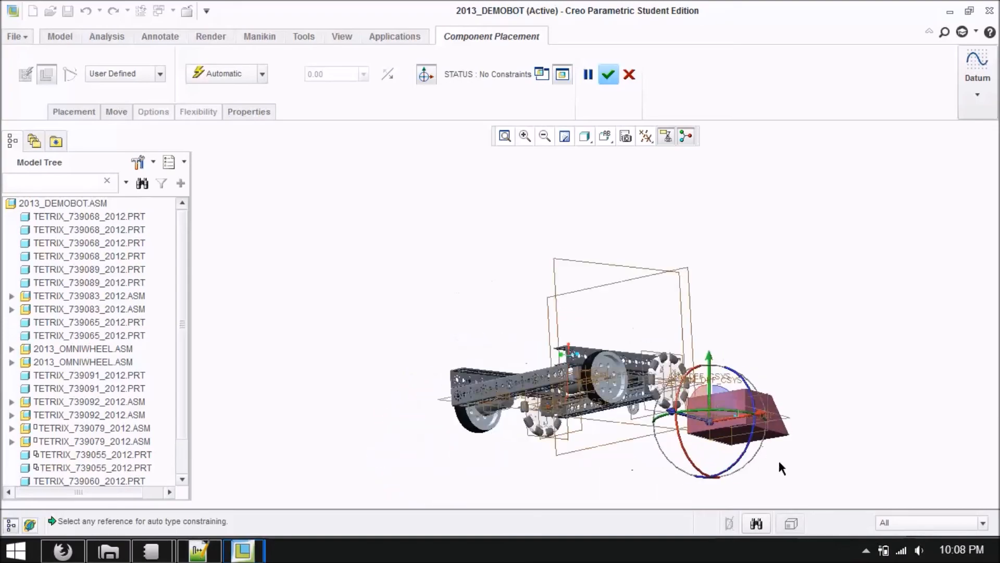
Make a small hole in the bucket's back wall coincident with a hole in the flat bar
scroll(686, 385, "up", 5)
left_click(673, 371)
scroll(678, 367, "down", 5)
middle_click_drag(712, 292, 643, 315)
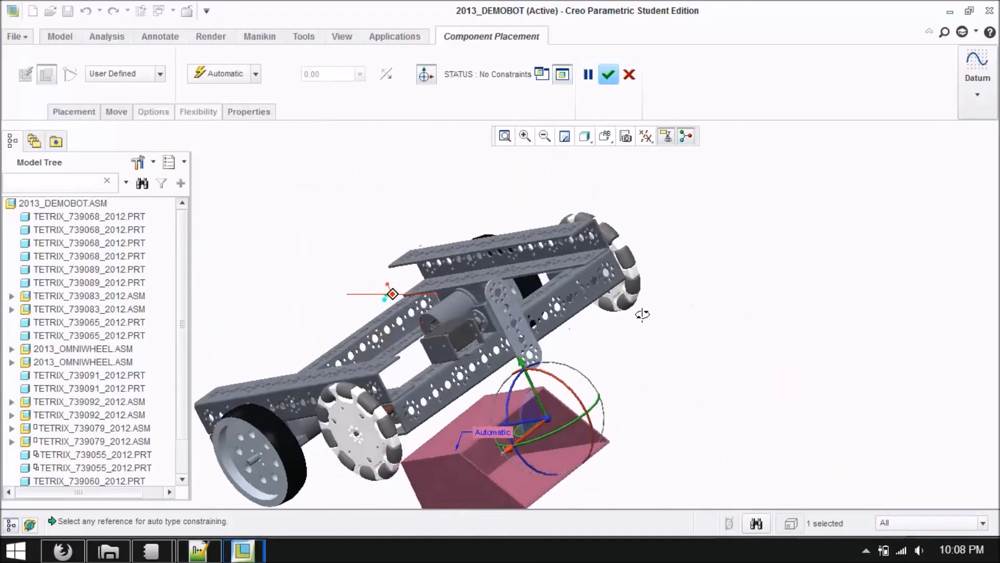
scroll(513, 334, "up", 7)
left_click(501, 331)
Orient a second small hole in the bucket's back wall to another hole in the flat bar
scroll(521, 336, "down", 6)
middle_click_drag(587, 358, 628, 308)
scroll(621, 286, "up", 5)
scroll(621, 286, "up", 3)
left_click(646, 254)
scroll(649, 258, "down", 6)
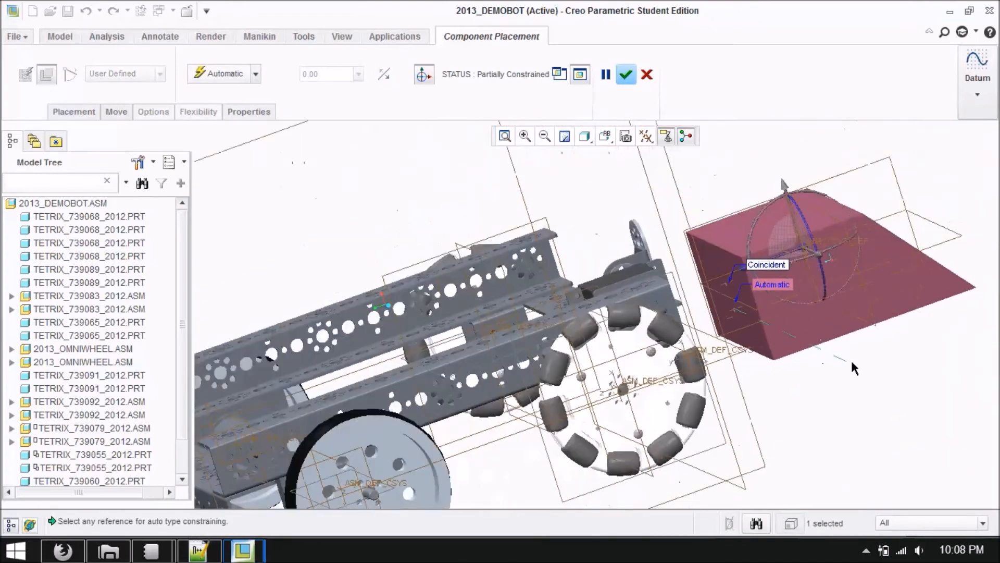
middle_click_drag(843, 358, 751, 350)
scroll(715, 368, "up", 5)
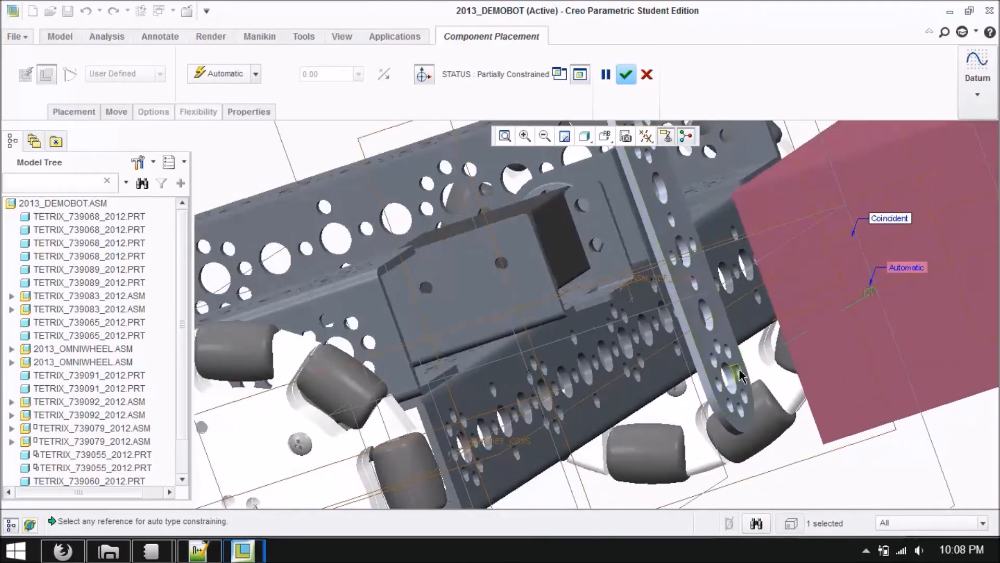
left_click(706, 304)
scroll(855, 404, "down", 6)
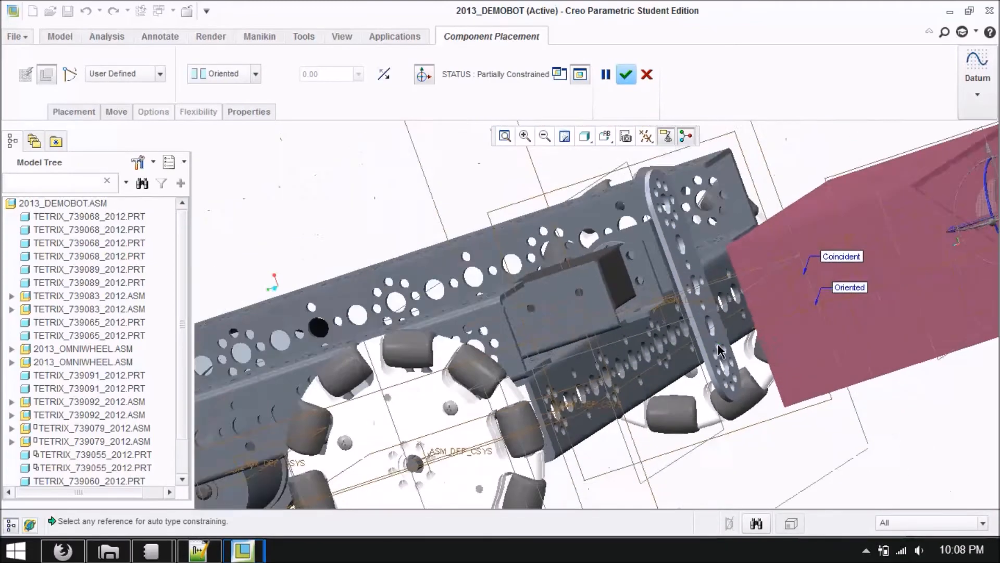
Make the bucket's back face coincident with the flat bar's face and accept the bucket's placement
middle_click_drag(855, 404, 818, 389)
left_click(788, 332)
scroll(792, 365, "down", 2)
scroll(730, 346, "up", 5)
left_click(720, 333)
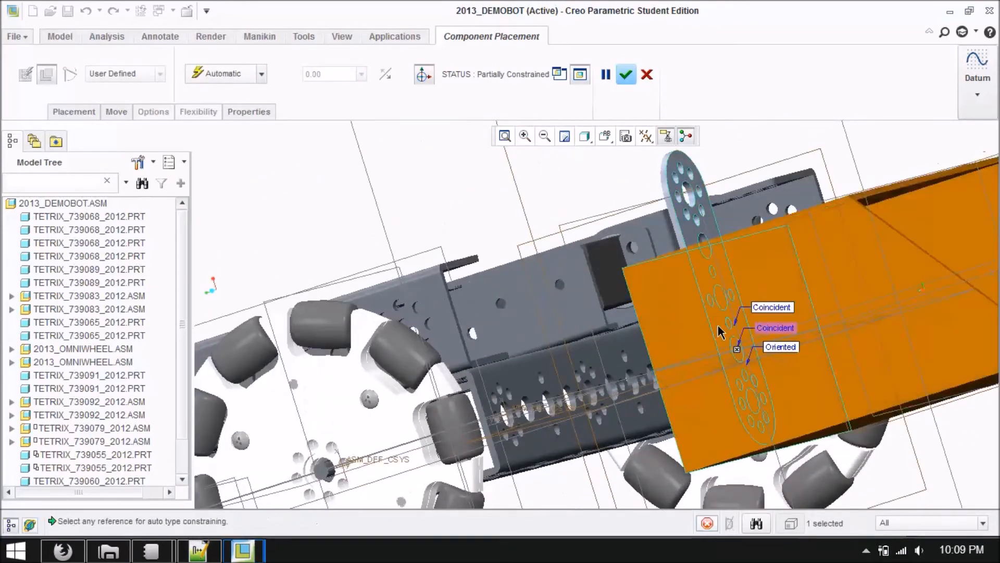
scroll(730, 344, "down", 5)
middle_click_drag(802, 474, 817, 458)
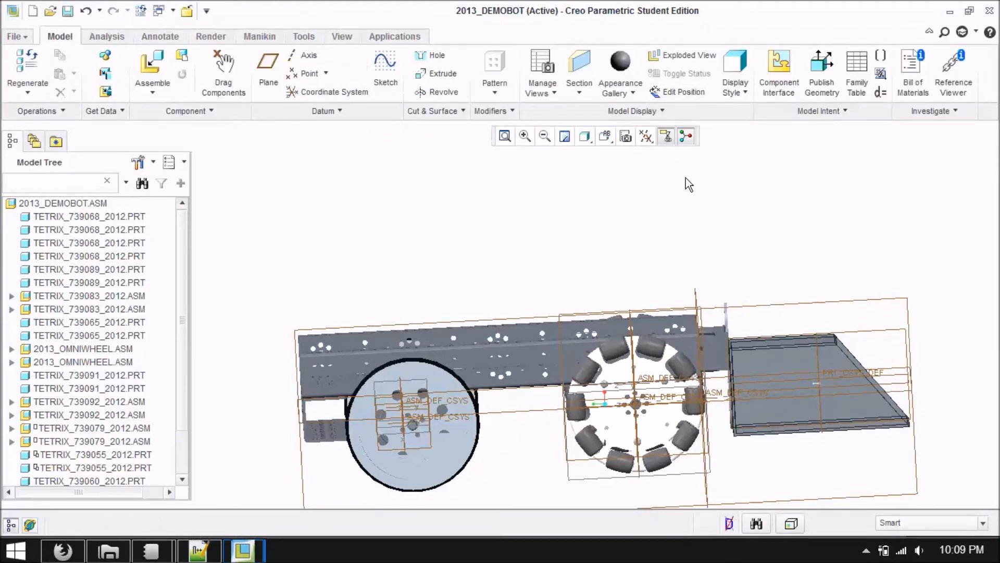
Insert another tetrix_739068_2012.prt channel and move it from the bucket to above the drive base's side rail
middle_click_drag(367, 244, 531, 242)
key("ctrl+d")
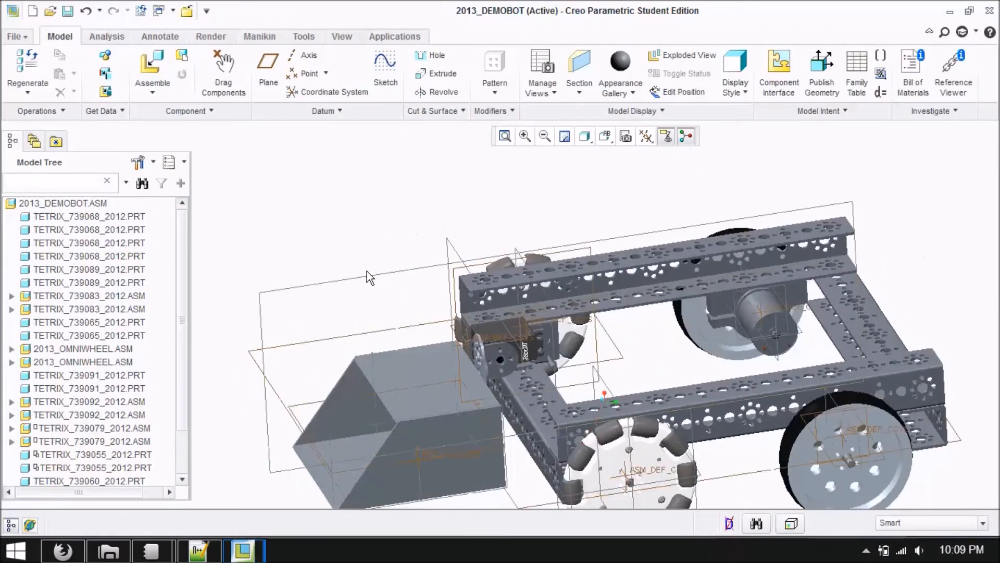
scroll(426, 294, "down", 5)
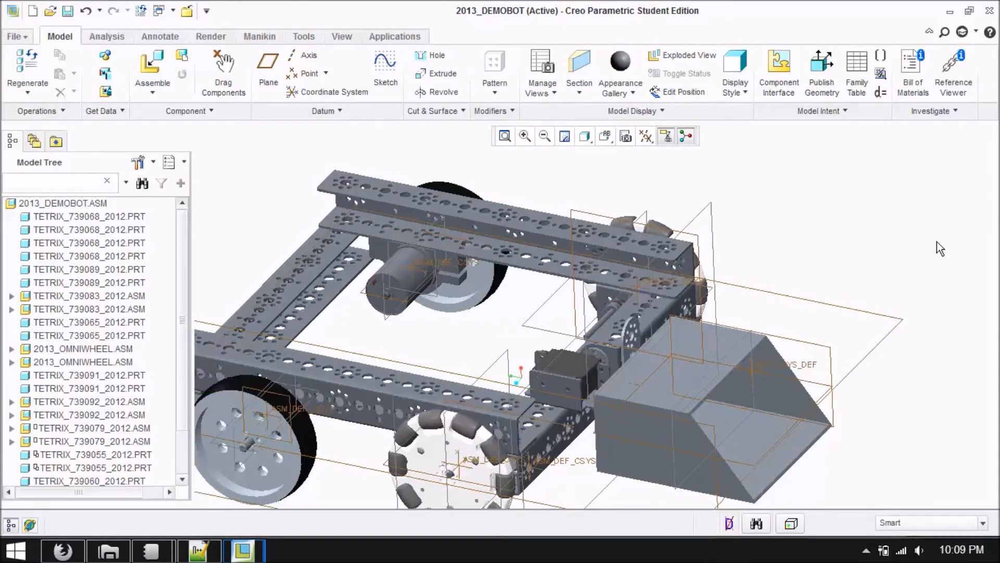
double_click(471, 210)
left_click_drag(759, 187, 759, 237)
double_click(404, 303)
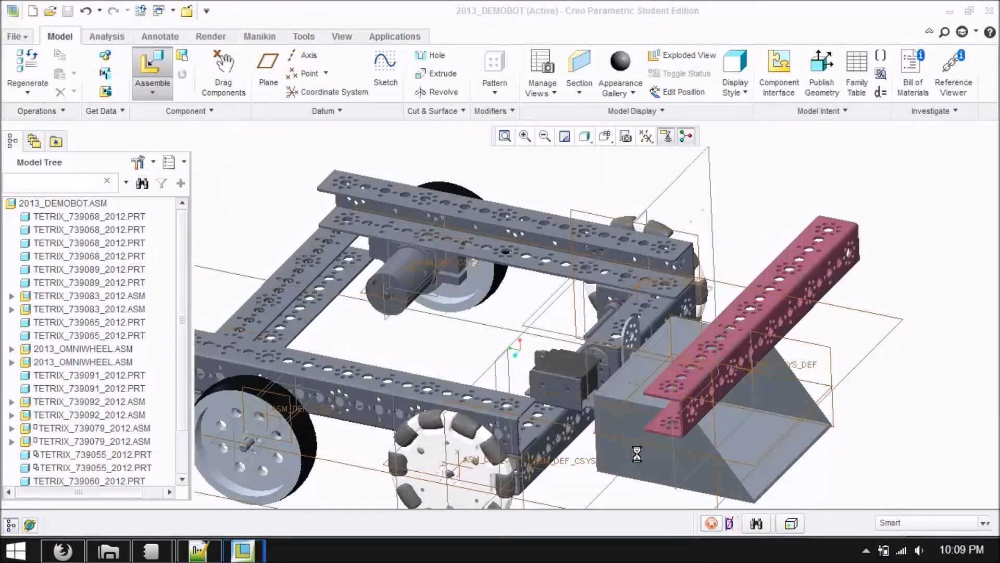
left_click_drag(653, 406, 282, 344)
Make a small hole at the new channel's end coincident with a hole in the side rail's top flange
scroll(310, 341, "down", 5)
left_click(310, 341)
scroll(310, 341, "up", 5)
scroll(367, 374, "down", 5)
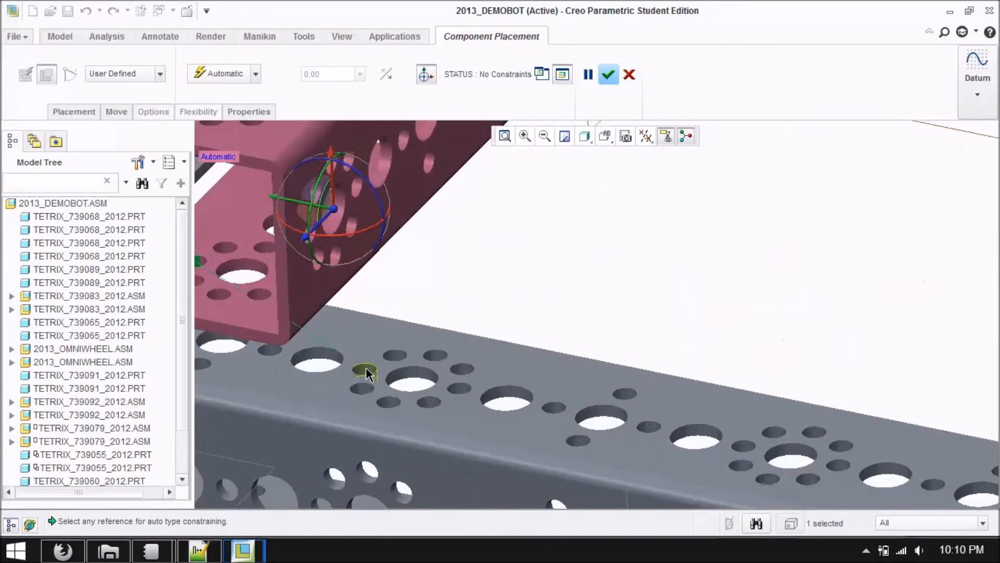
left_click(461, 389)
Orient another small hole in the channel's end to a neighbouring hole in the side rail's top flange
scroll(462, 392, "up", 3)
left_click(526, 399)
scroll(525, 399, "up", 2)
middle_click_drag(456, 345, 513, 357)
scroll(565, 348, "down", 5)
left_click(600, 347)
Mate the channel's lower flange with the side rail's top face and accept the cross channel's placement
scroll(599, 346, "up", 5)
left_click(639, 409)
scroll(639, 409, "up", 1)
middle_click_drag(639, 408, 648, 355)
left_click(641, 322)
scroll(641, 321, "up", 2)
middle_click_drag(640, 321, 628, 398)
left_click(626, 76)
Insert one more tetrix_739068_2012.prt channel and move it clear of the frame, over the bucket
left_click(170, 69)
left_click(645, 455)
left_click_drag(749, 315, 849, 359)
Make a small hole in the second cross channel coincident with a side-rail hole nearer the omni wheel
scroll(808, 341, "down", 5)
left_click(803, 329)
scroll(684, 386, "up", 8)
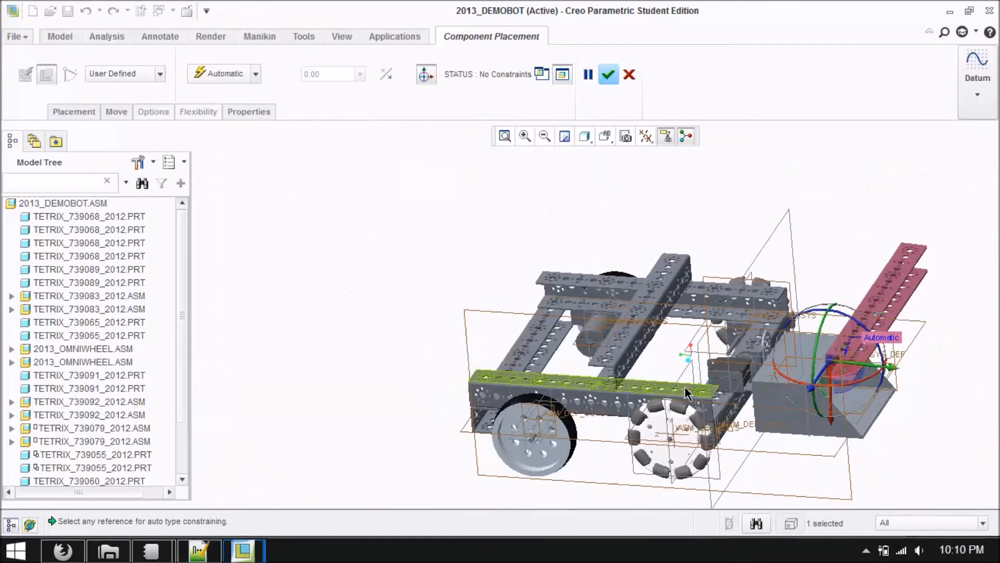
scroll(707, 289, "down", 10)
left_click(708, 290)
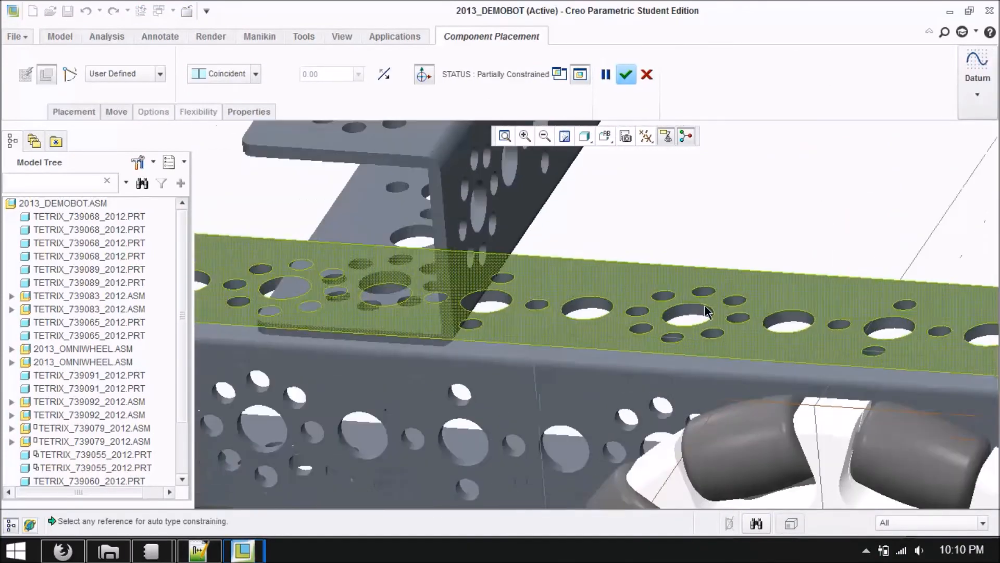
Orient another small hole in the second cross channel's end to a neighbouring side-rail hole
scroll(667, 354, "down", 3)
scroll(663, 368, "up", 5)
scroll(645, 280, "down", 3)
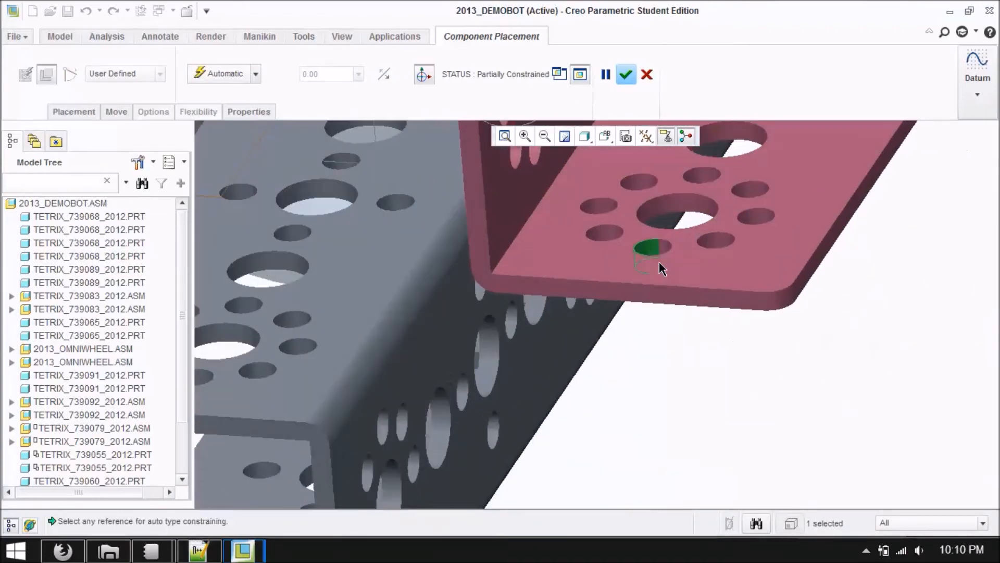
left_click(659, 261)
scroll(659, 261, "up", 4)
left_click(728, 395)
Mate the second cross channel's flange with the side rail's top face and accept the placement
middle_click_drag(728, 395, 717, 342)
left_click(844, 299)
scroll(817, 302, "up", 5)
middle_click_drag(817, 302, 782, 354)
left_click(626, 74)
Insert the tetrix_739089_2012.prt motor mount into the assembly and rotate it so its base faces down
middle_click_drag(530, 313, 397, 392)
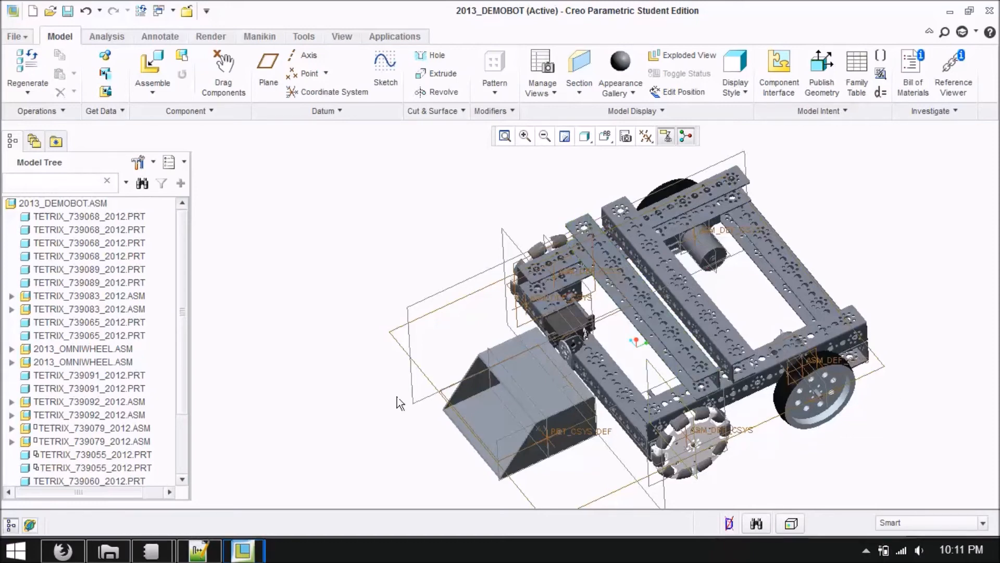
middle_click_drag(389, 422, 429, 417)
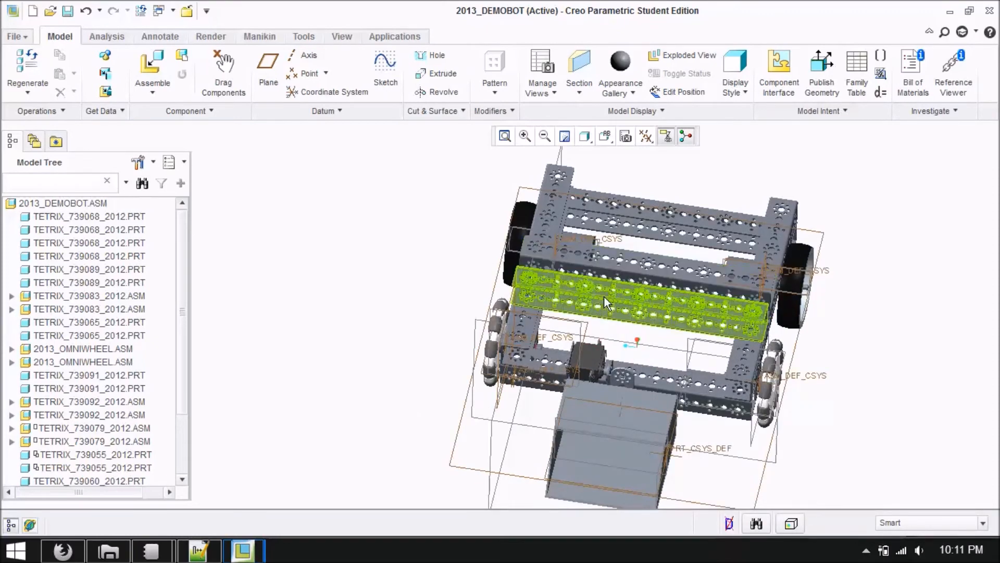
middle_click_drag(905, 362, 799, 330)
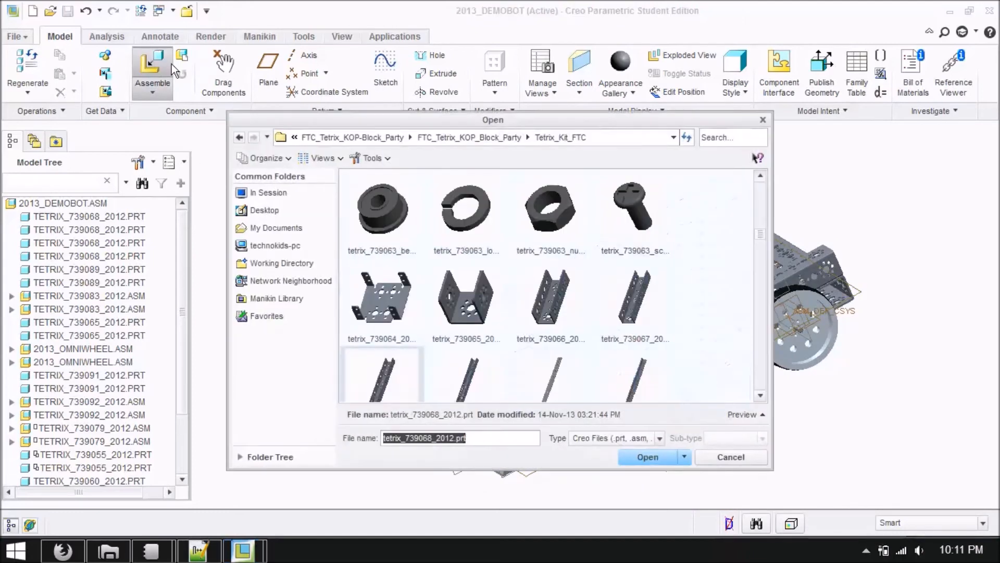
left_click_drag(752, 244, 766, 261)
double_click(383, 293)
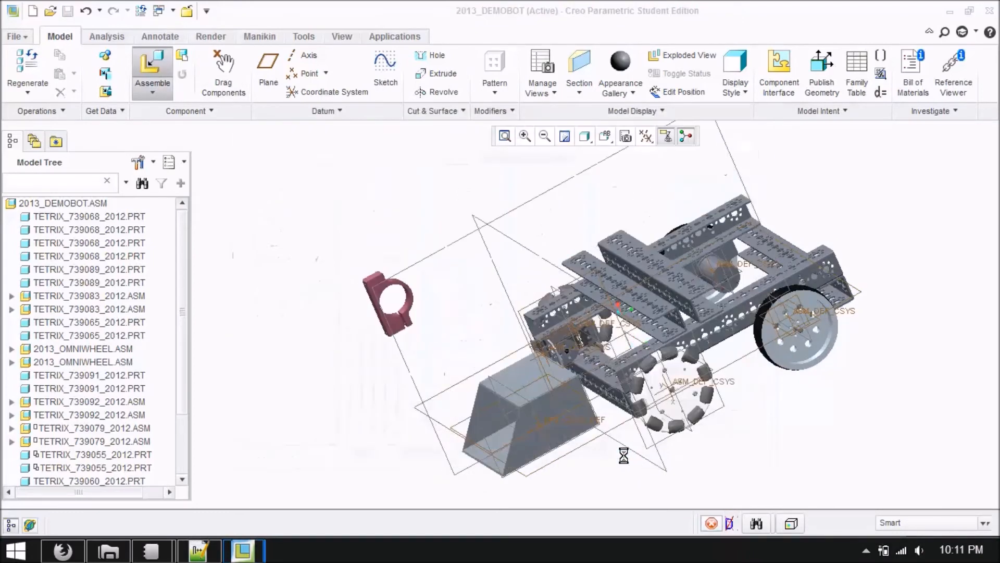
left_click_drag(354, 269, 354, 332)
Make the vertical hole in one ear of the motor mount coincident with a hole in a cross channel
scroll(418, 281, "down", 5)
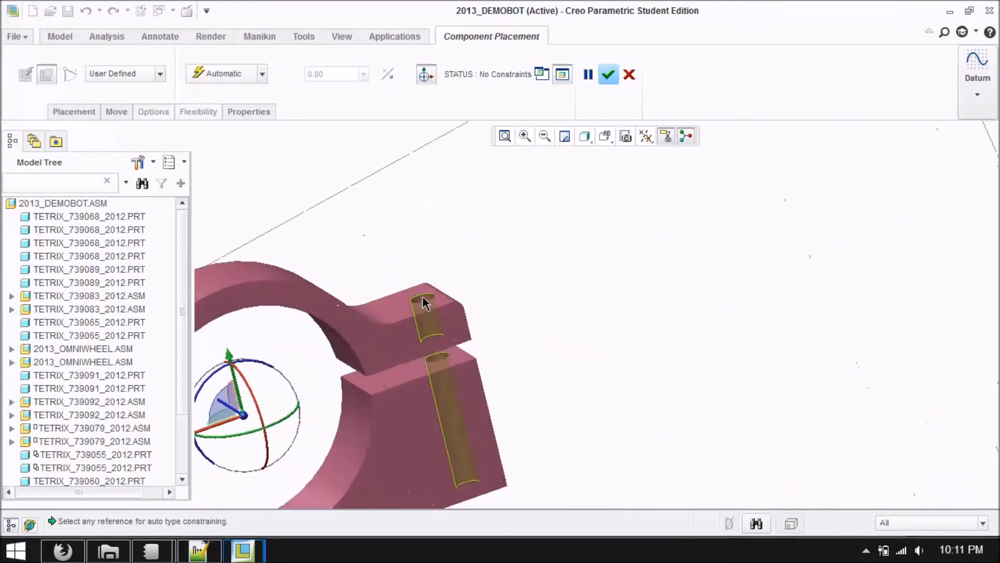
left_click(436, 354)
scroll(435, 354, "up", 4)
middle_click_drag(482, 408, 499, 424)
scroll(797, 295, "down", 6)
left_click(775, 343)
Orient the hole in the motor mount's opposite ear to a hole in the other cross channel
scroll(772, 344, "up", 4)
left_click(540, 256)
left_click(591, 436)
Make the motor mount's underside coincident with a cross channel's top face
left_click(627, 426)
scroll(629, 432, "up", 5)
middle_click_drag(629, 433, 602, 382)
scroll(602, 382, "down", 5)
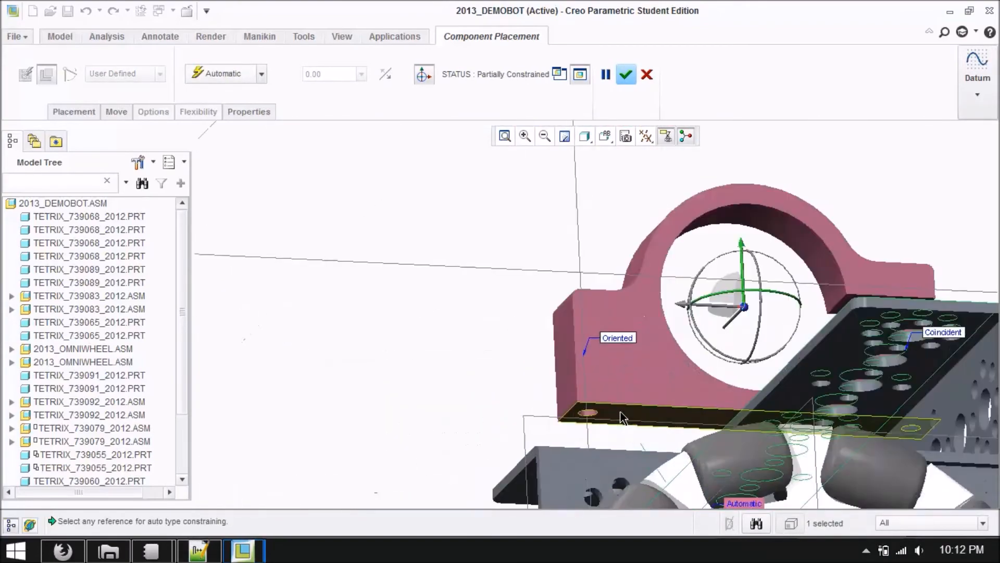
left_click(620, 412)
middle_click_drag(614, 331, 583, 293)
scroll(582, 292, "up", 4)
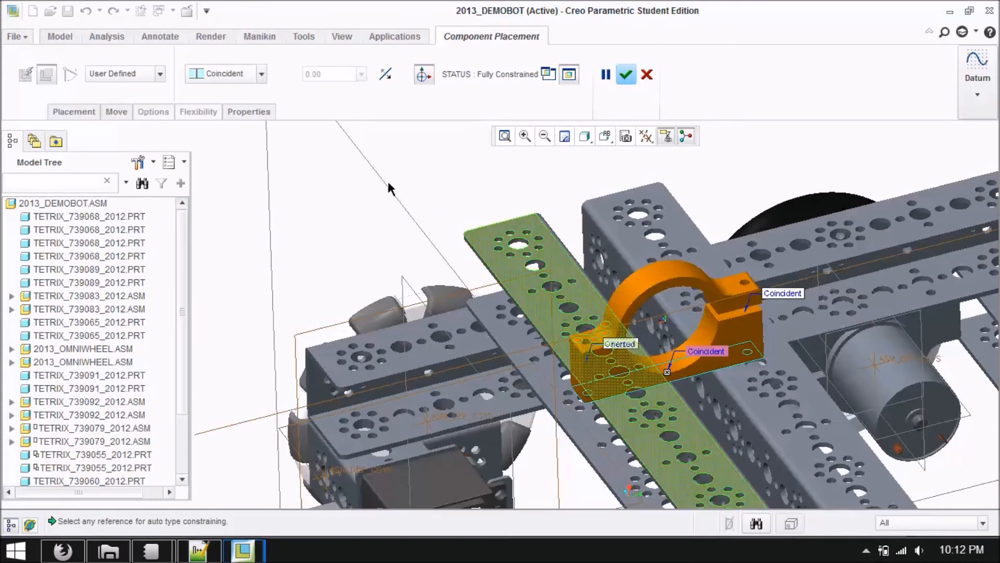
scroll(388, 177, "up", 3)
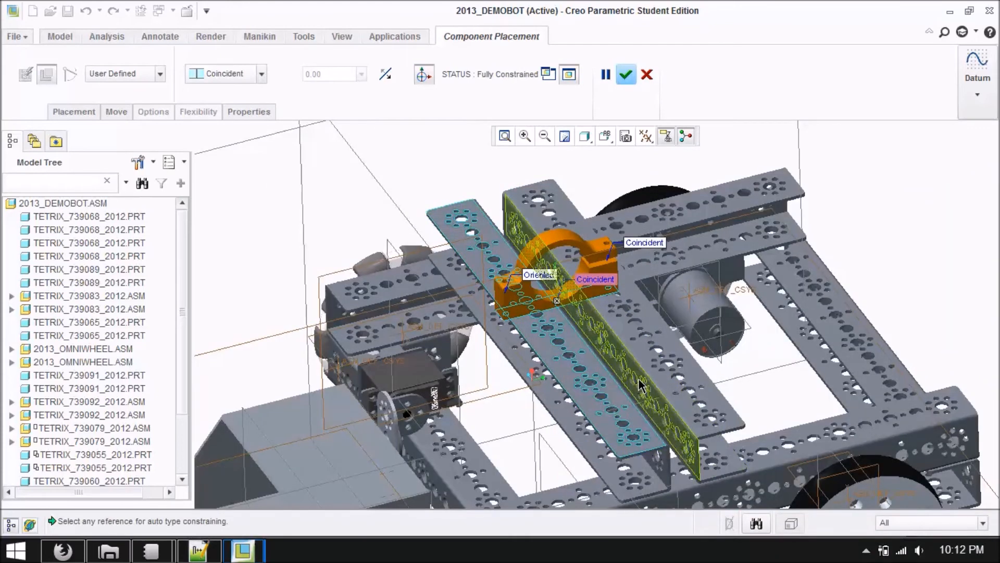
Replace the assembly reference of the motor mount's hole Coincident constraint with a different small hole in the rear cross channel
left_click(659, 241)
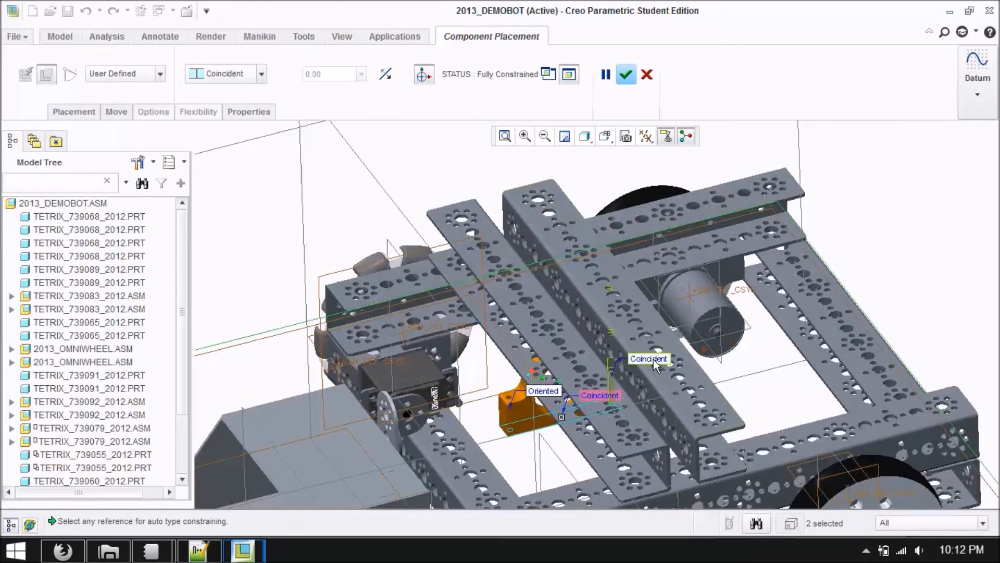
left_click(658, 361)
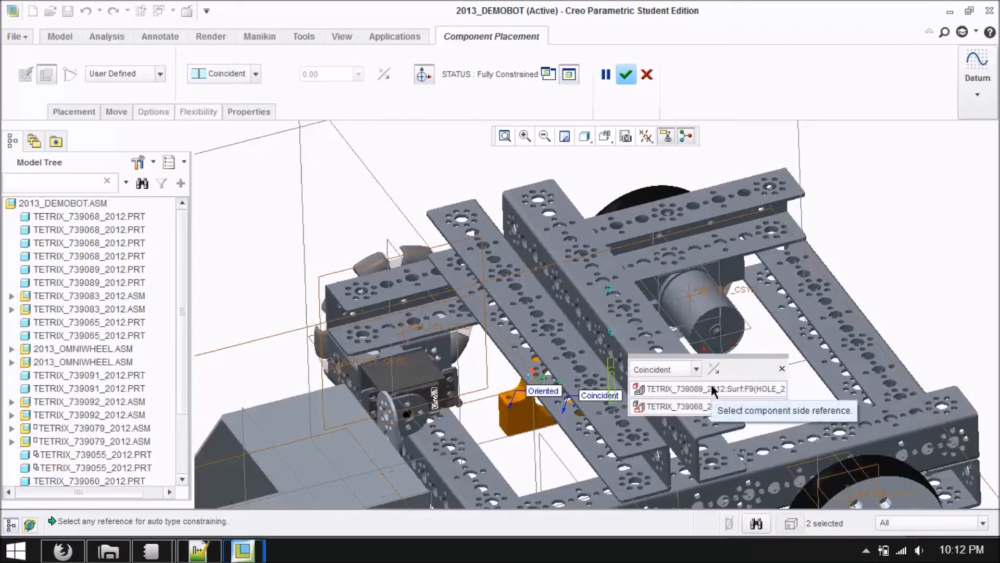
right_click(710, 407)
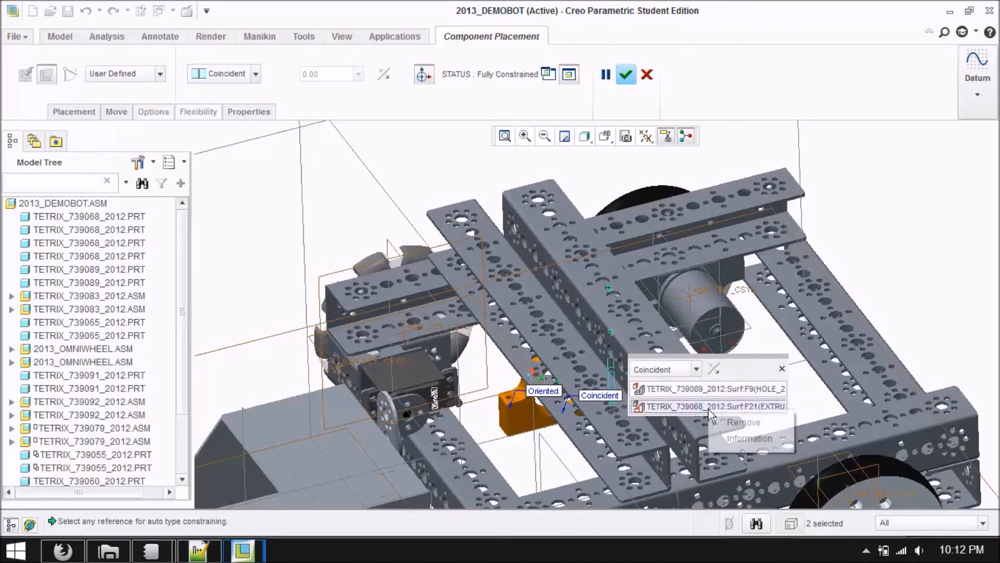
left_click(739, 422)
scroll(615, 277, "up", 3)
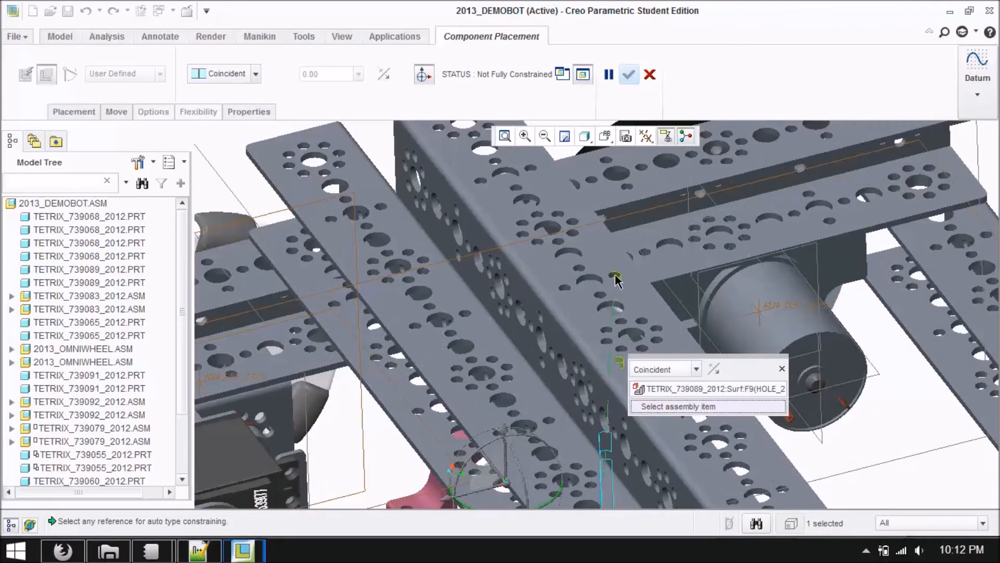
left_click(615, 276)
scroll(624, 291, "down", 3)
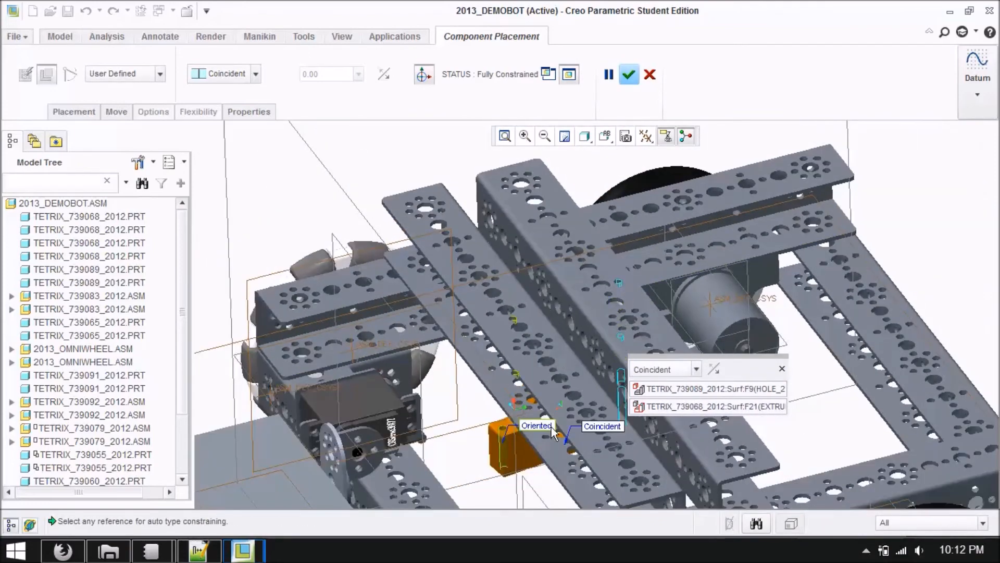
Replace the assembly reference of the motor mount's Oriented constraint with a different hole in the front cross channel
left_click(552, 427)
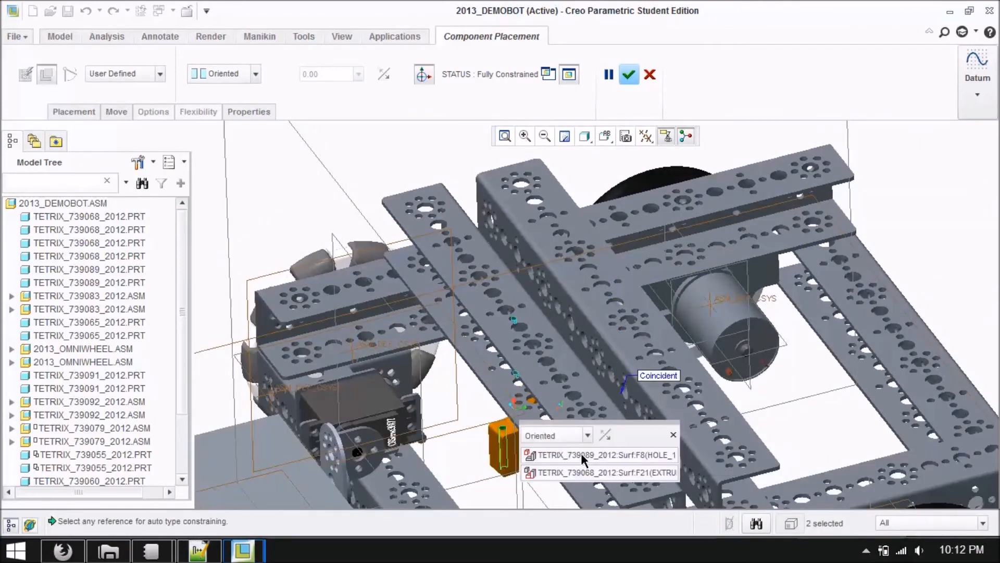
right_click(586, 472)
left_click(625, 482)
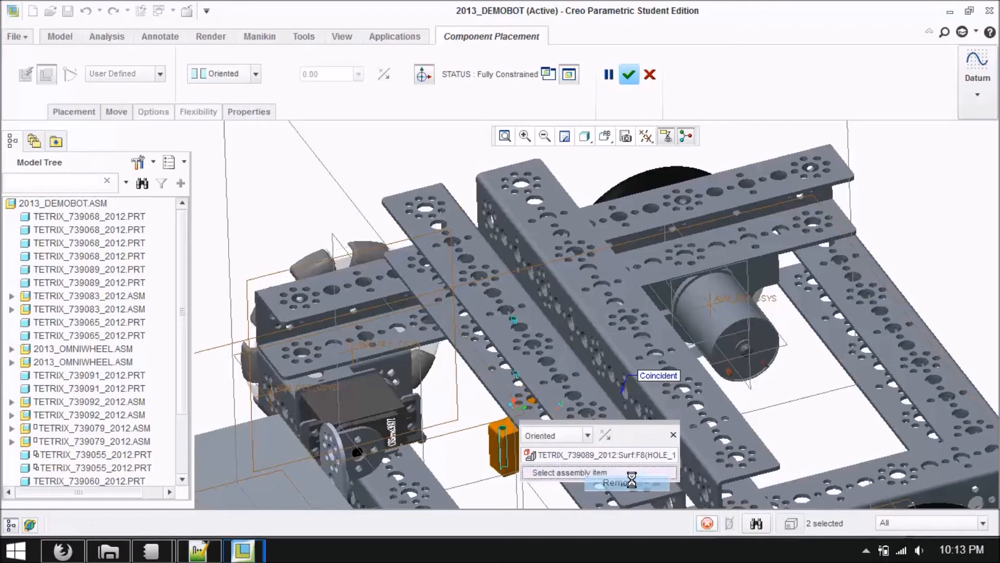
scroll(492, 319, "up", 5)
scroll(496, 319, "down", 5)
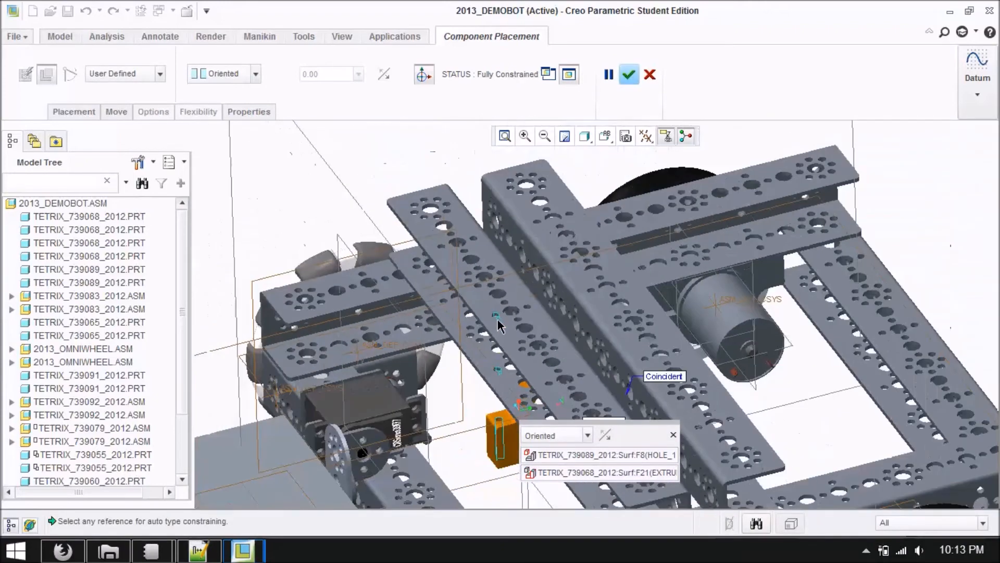
scroll(646, 367, "down", 4)
left_click(674, 435)
Replace the ASM_RIGHT reference of the base's Coincident constraint with the rear cross channel's top face and accept the motor mount's placement
middle_click_drag(572, 460, 625, 463)
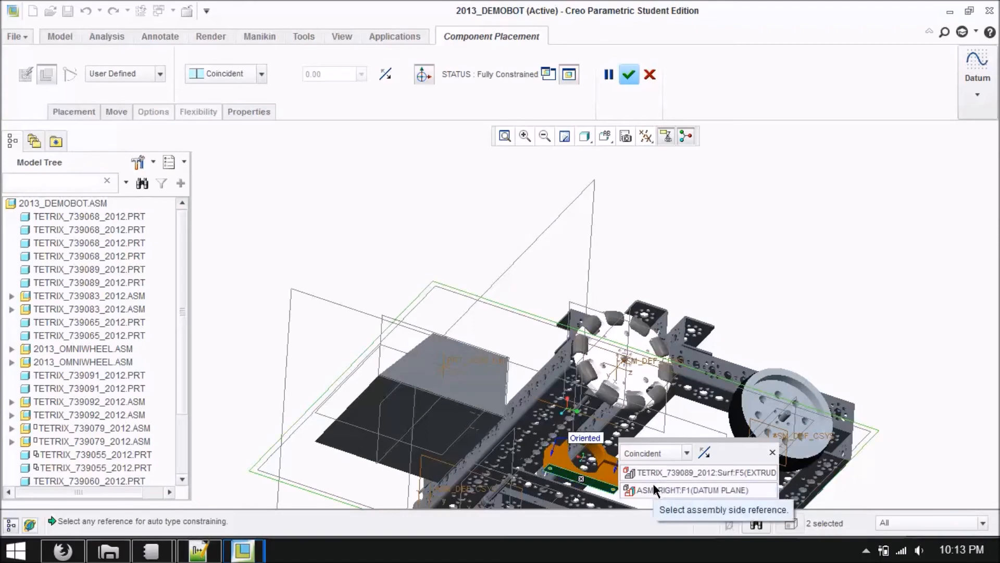
left_click(655, 491)
left_click(680, 496)
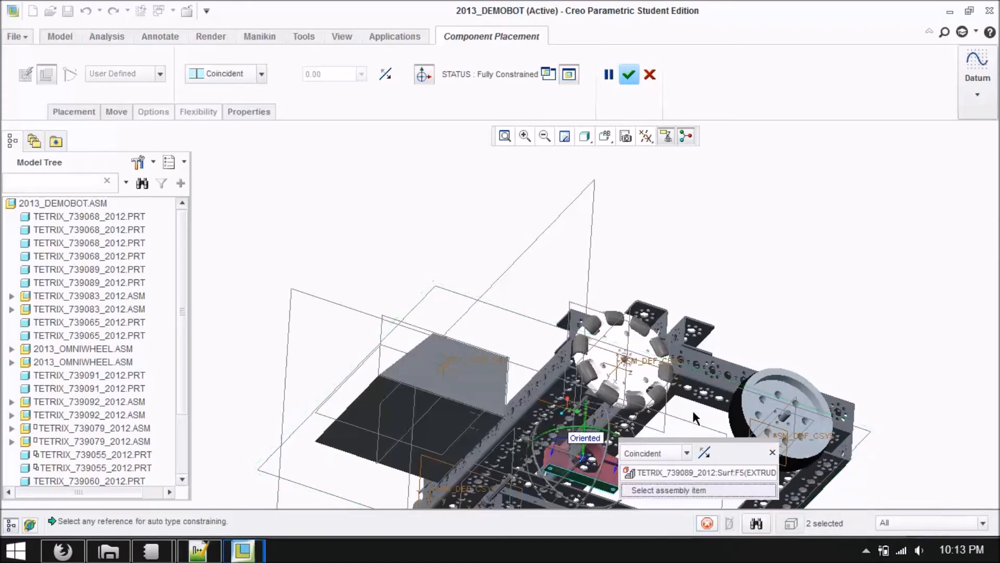
middle_click_drag(695, 416, 729, 208)
scroll(627, 382, "down", 5)
left_click(616, 390)
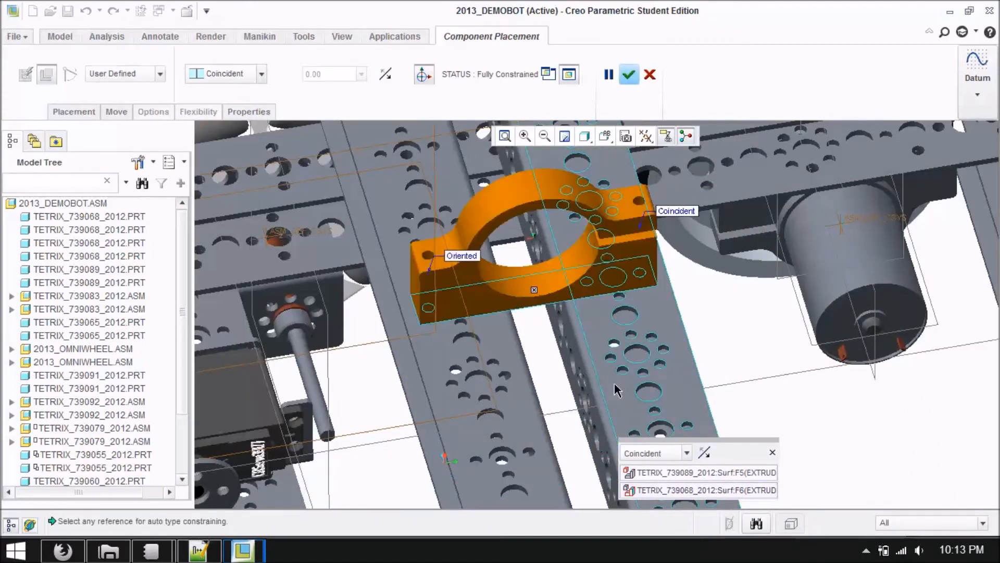
scroll(616, 390, "up", 5)
middle_click_drag(616, 389, 783, 379)
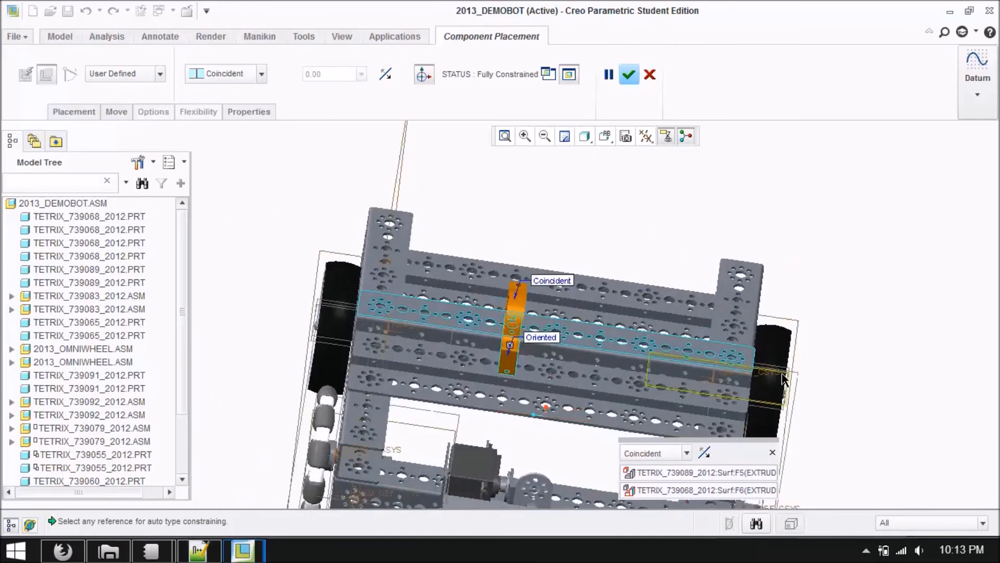
left_click(630, 74)
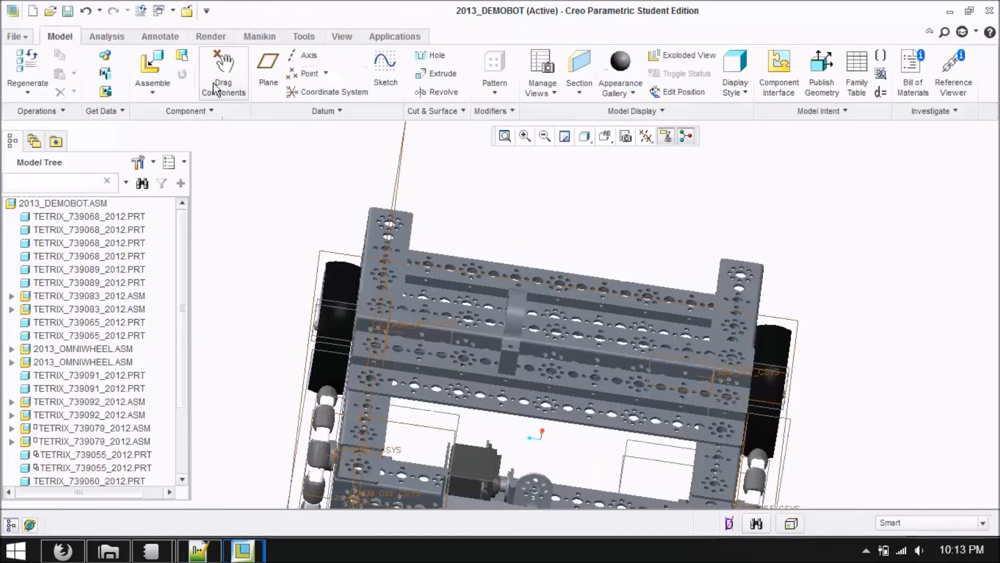
Add a second motor mount to the assembly and align one of its mounting holes with a cross channel hole
mouse_move(760, 255)
left_mouse_down()
mouse_move(760, 295)
mouse_move(757, 264)
left_mouse_up()
left_click(648, 456)
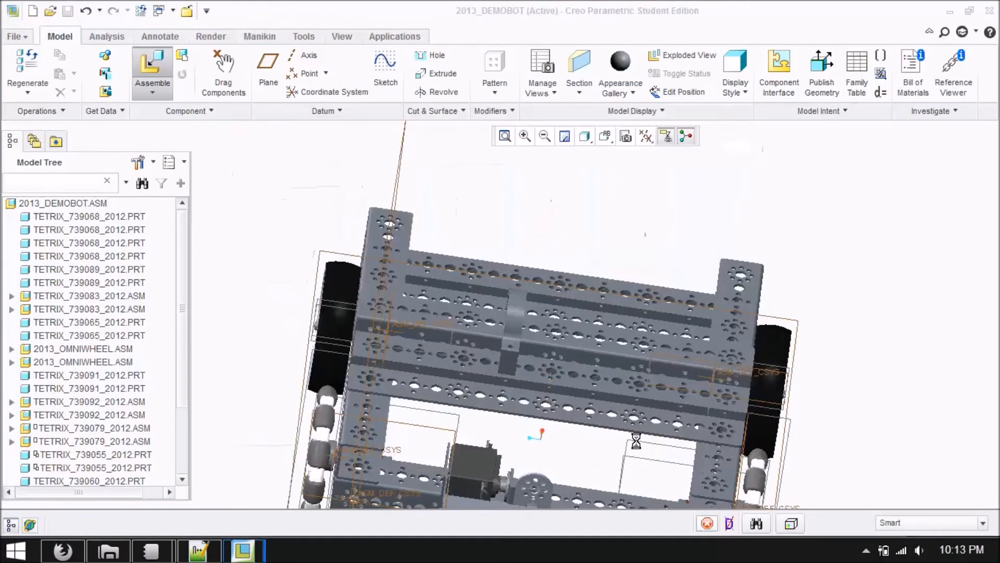
left_click_drag(233, 270, 226, 334)
scroll(228, 334, "down", 6)
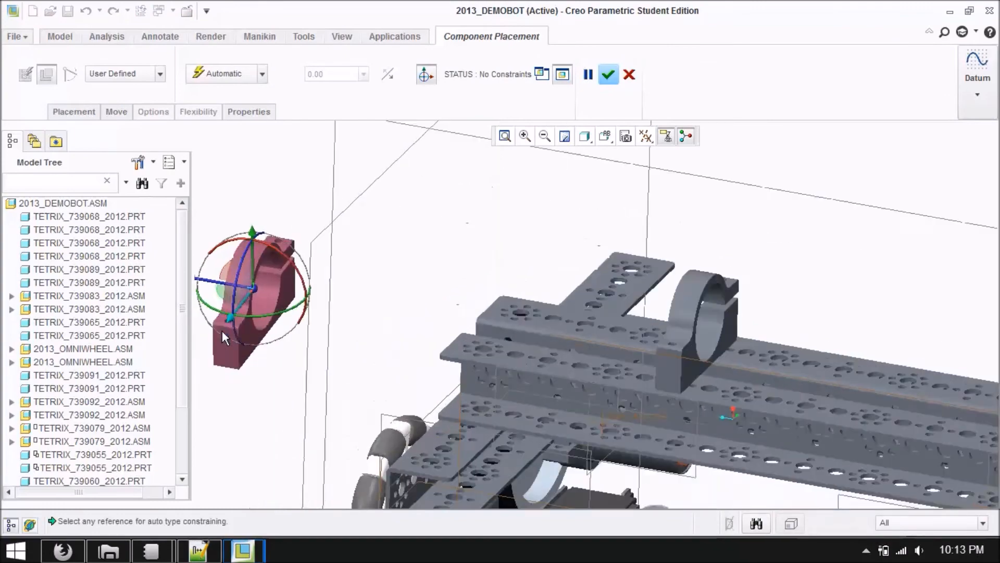
left_click(244, 308)
scroll(244, 310, "up", 6)
scroll(556, 357, "down", 5)
left_click(641, 341)
Add an Oriented constraint between the second motor mount's other mounting hole and a cross channel hole
scroll(641, 341, "up", 3)
scroll(719, 367, "up", 4)
middle_click_drag(808, 213, 782, 265)
scroll(709, 224, "down", 6)
left_click(709, 212)
scroll(761, 420, "up", 6)
middle_click_drag(745, 435, 777, 423)
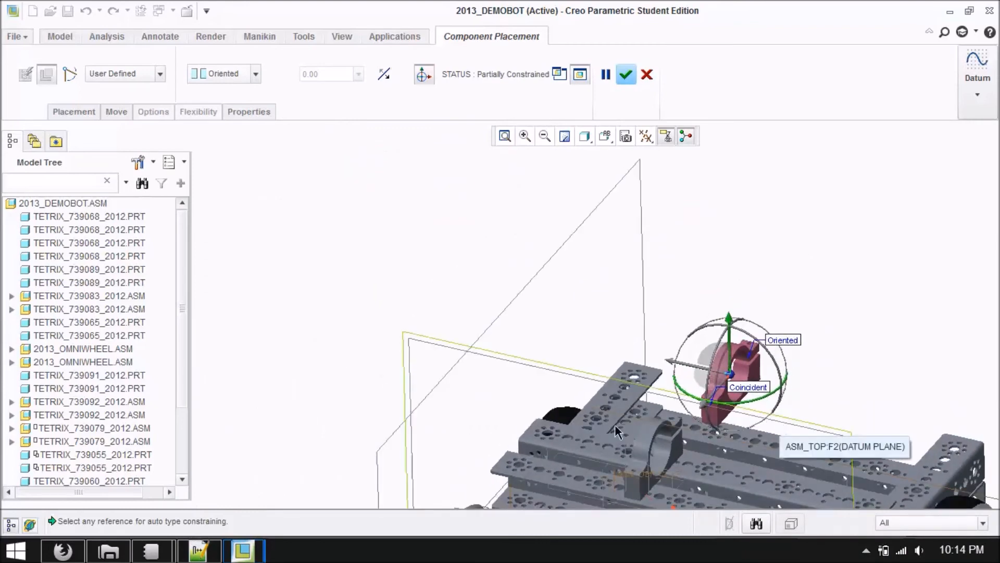
Seat the second motor mount's underside on the cross channel's top face, accept the placement and refit the model in view
left_click(747, 465)
middle_click_drag(748, 465, 652, 257)
scroll(737, 380, "down", 4)
left_click(737, 380)
scroll(738, 379, "up", 4)
scroll(653, 257, "up", 3)
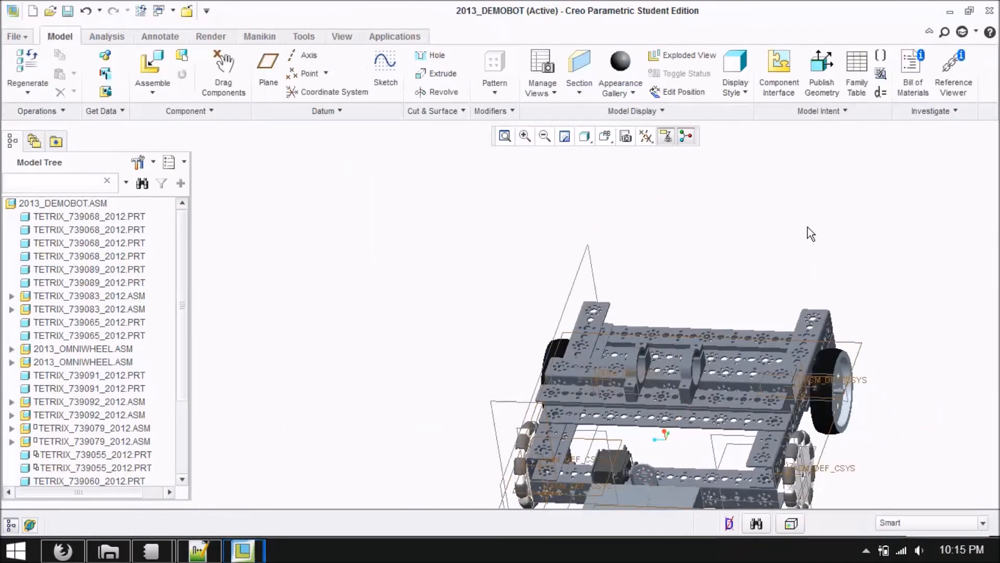
left_click(497, 140)
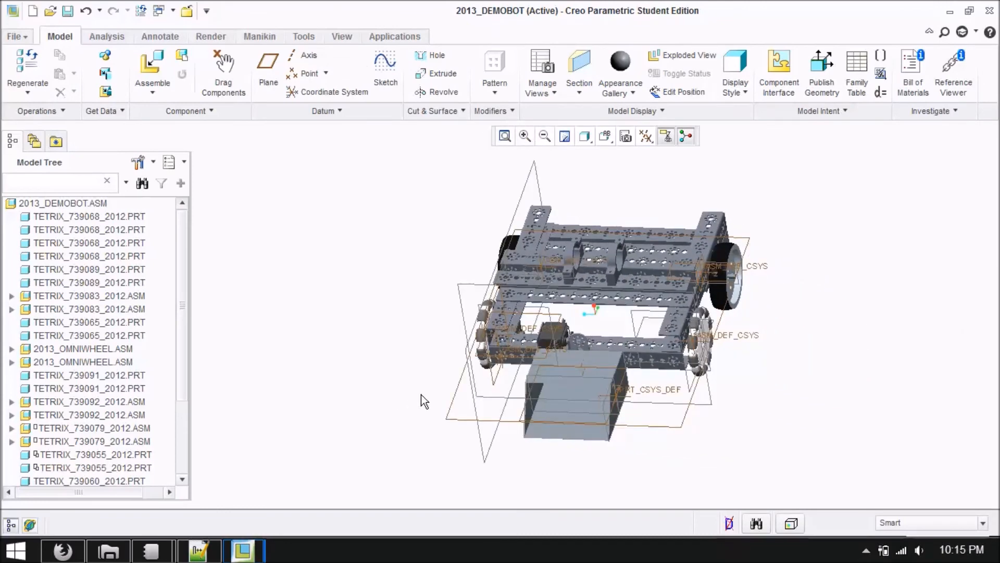
Add the motor tetrix_739083_2012.asm from the Tetrix_Kit_FTC folder to the robot assembly
left_click(151, 65)
left_click(540, 212)
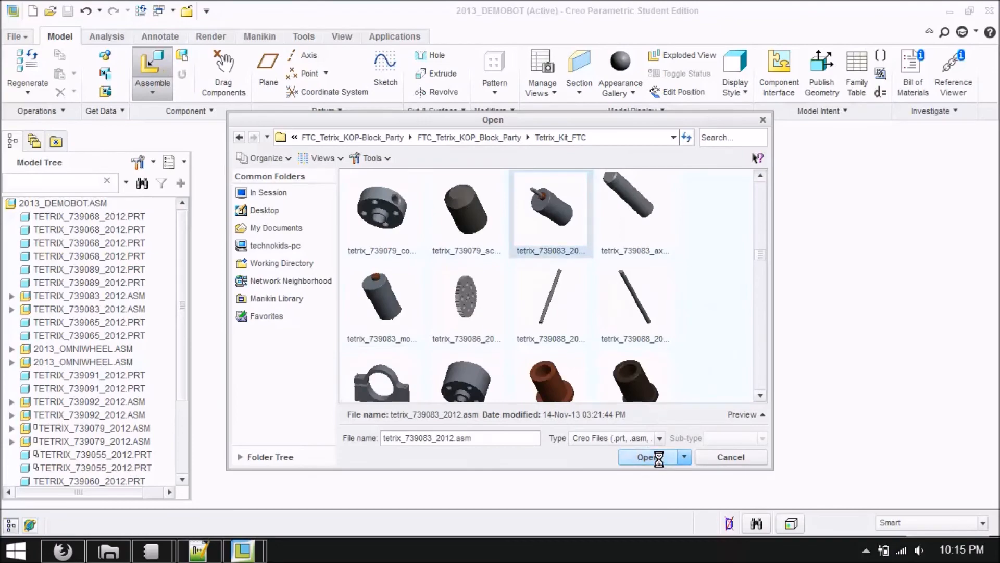
left_click(652, 456)
scroll(502, 304, "up", 10)
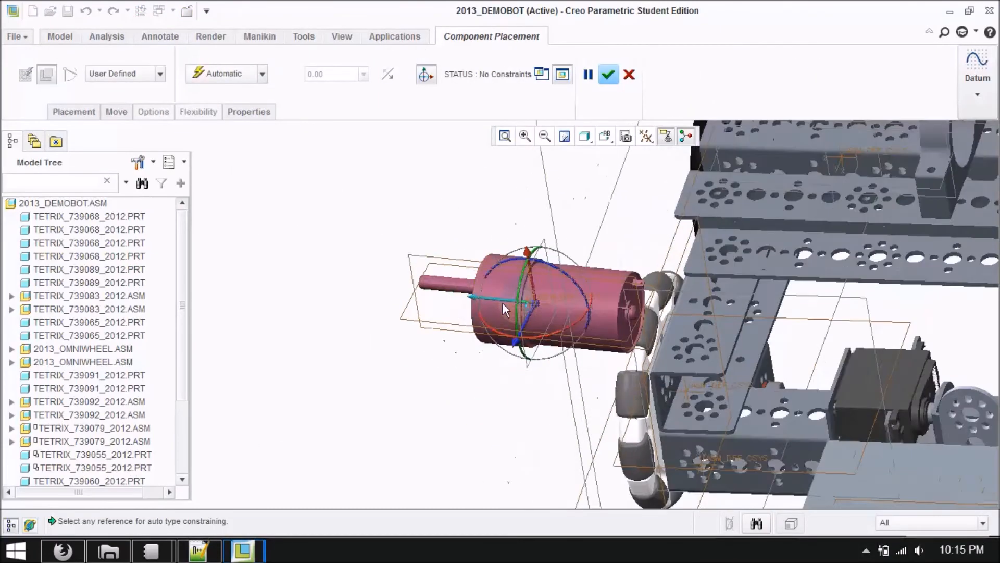
scroll(642, 370, "down", 10)
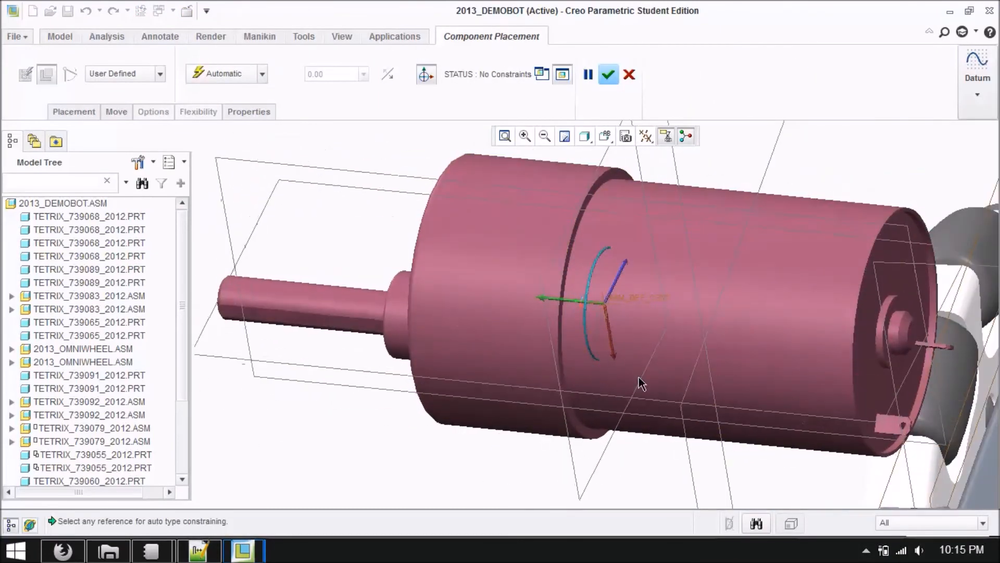
middle_click_drag(446, 439, 625, 396)
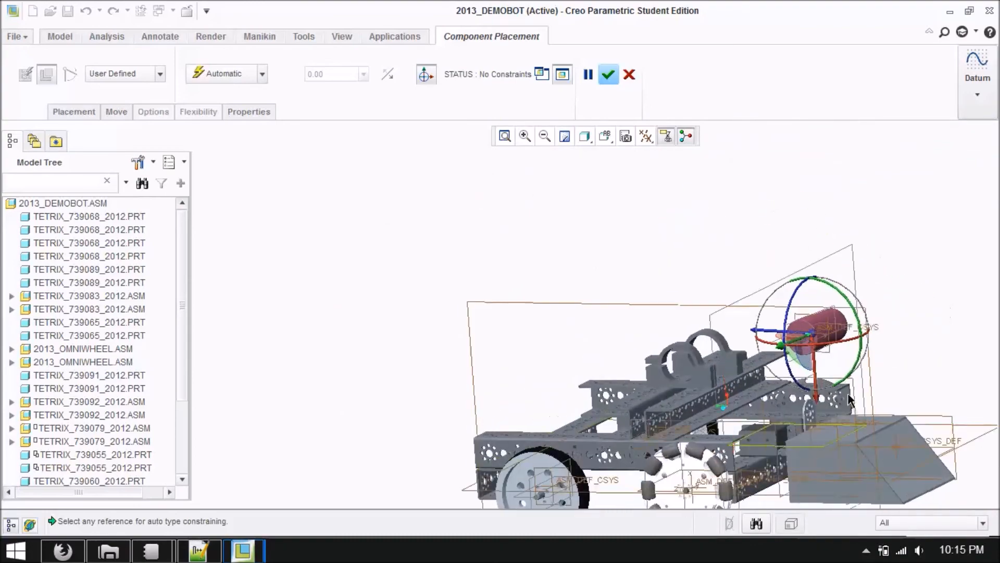
scroll(799, 324, "up", 8)
scroll(796, 305, "down", 8)
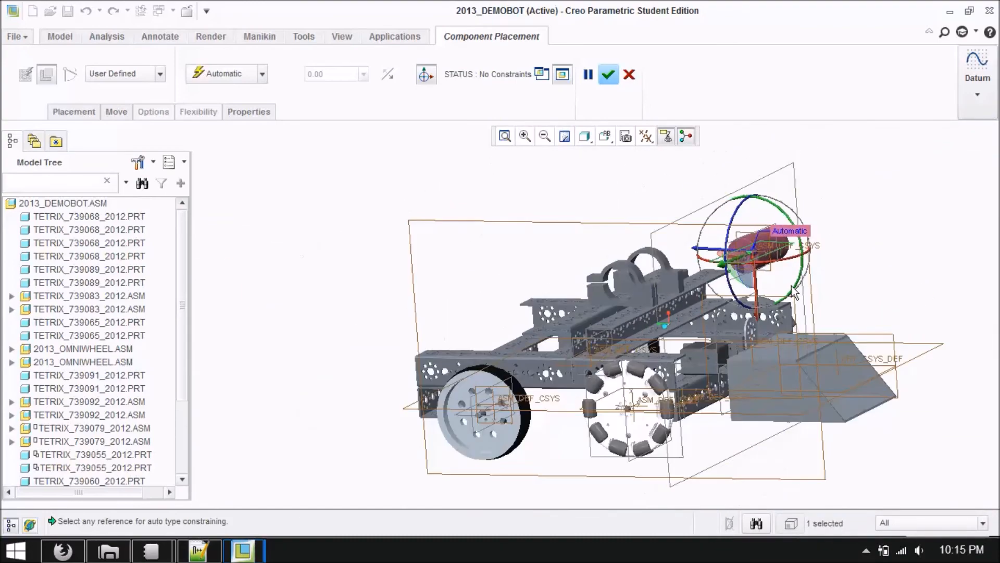
Constrain the motor to the robot assembly with a Parallel constraint
left_click(785, 415)
left_click(262, 73)
left_click(224, 117)
Make the motor's cylindrical surface coincident with the round inner surface of a motor mount
scroll(753, 417, "up", 8)
left_click(823, 329)
scroll(766, 403, "down", 8)
scroll(645, 275, "up", 8)
scroll(603, 211, "up", 1)
left_click(564, 197)
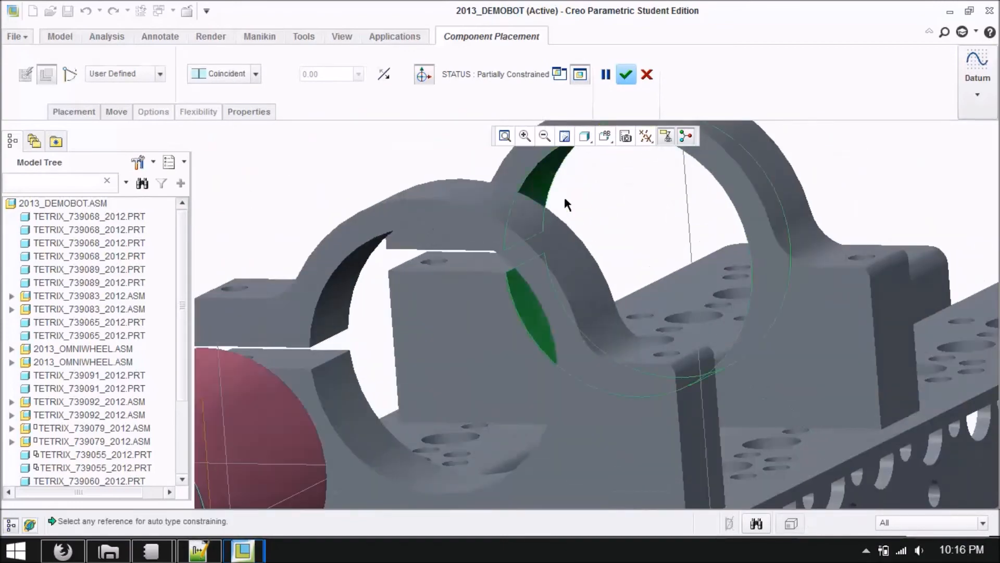
Offset the motor's front face from the mount's face with a Distance constraint of -.25 and accept the placement
scroll(568, 203, "down", 4)
left_click(286, 369)
left_click(723, 276)
scroll(862, 237, "down", 5)
middle_click_drag(933, 206, 826, 302)
left_click(261, 75)
left_click(227, 93)
double_click(905, 233)
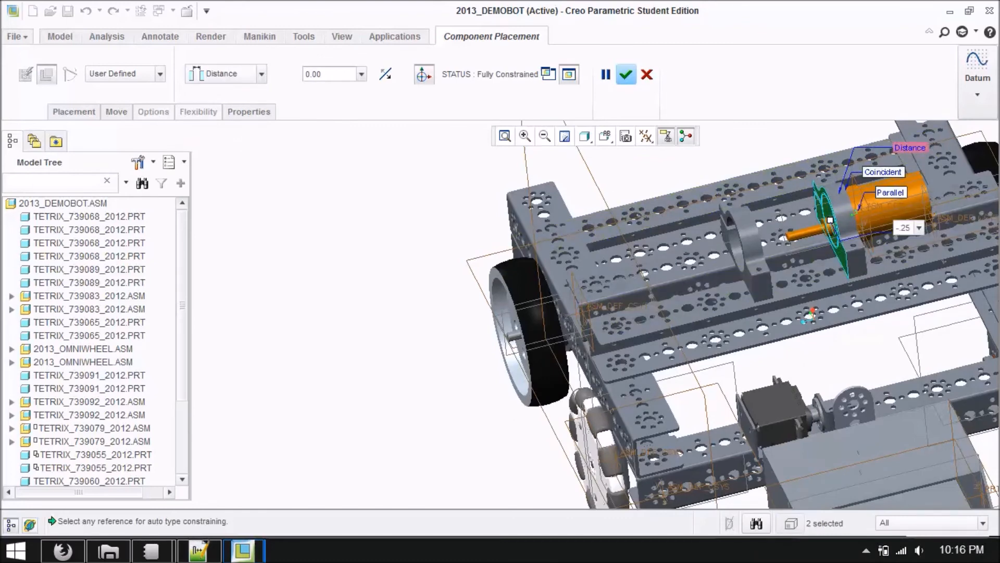
middle_click_drag(464, 359, 495, 417)
left_click(627, 77)
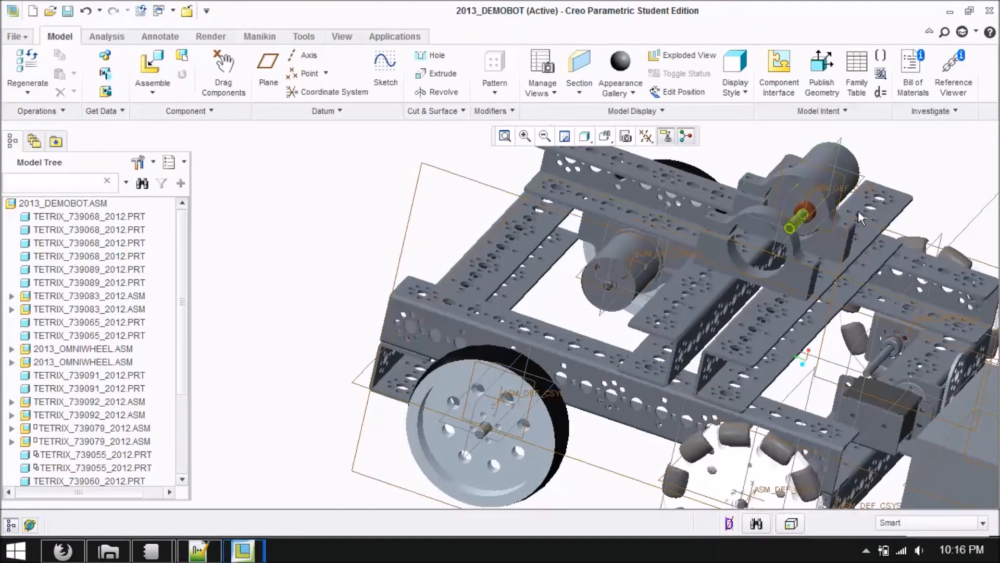
Add another copy of the motor assembly for the remaining empty motor mount
middle_click_drag(942, 183, 844, 234)
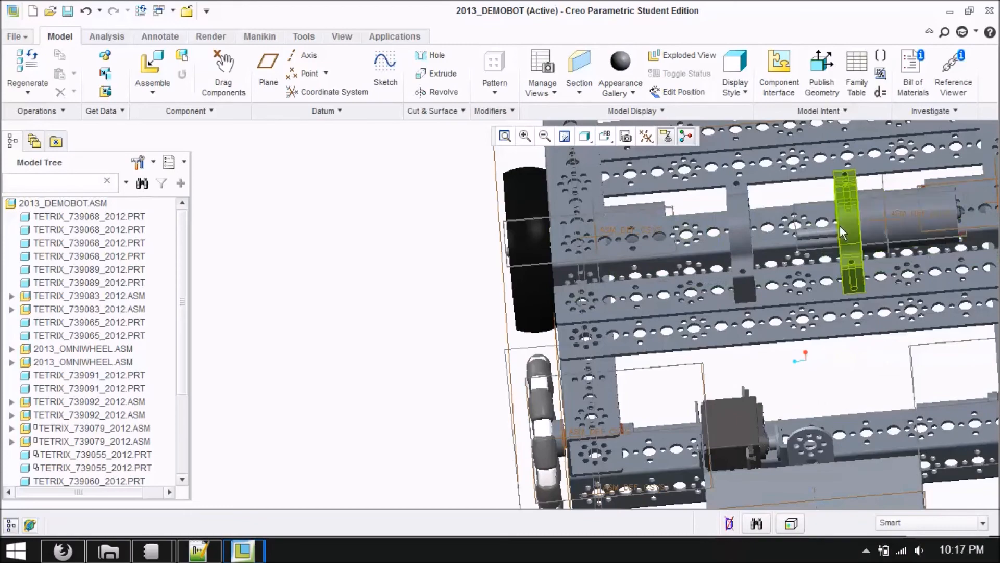
scroll(353, 332, "up", 5)
middle_click_drag(358, 344, 651, 309)
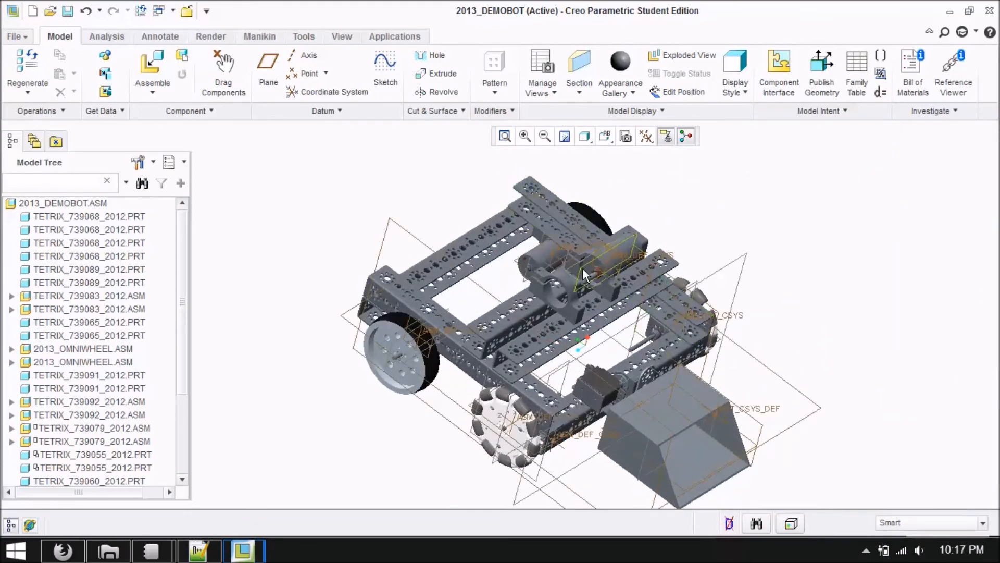
scroll(583, 268, "up", 5)
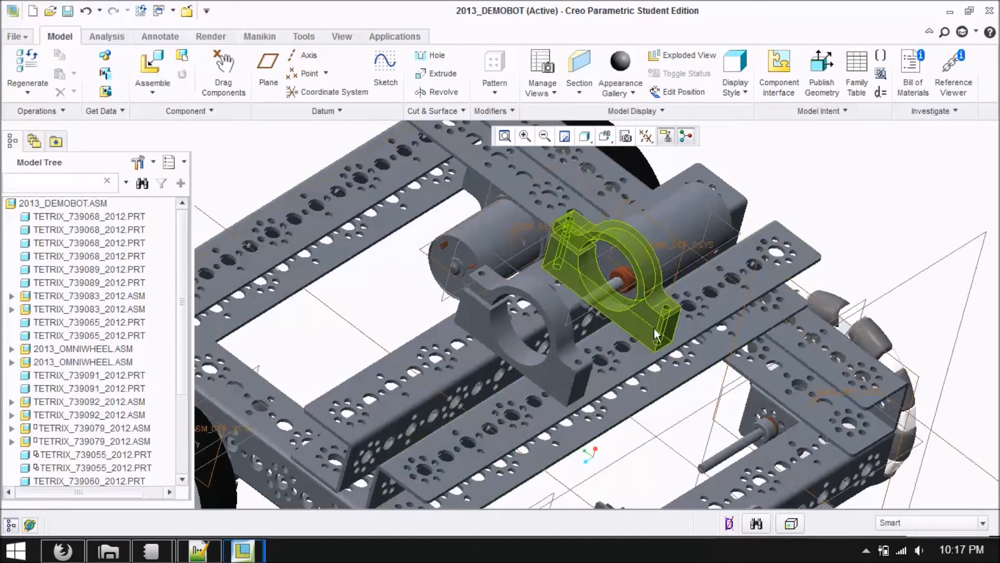
scroll(883, 216, "down", 4)
mouse_move(883, 215)
middle_mouse_down()
mouse_move(831, 188)
mouse_move(837, 198)
mouse_move(839, 188)
mouse_move(797, 187)
mouse_move(798, 221)
middle_mouse_up()
left_click(154, 67)
left_click(648, 457)
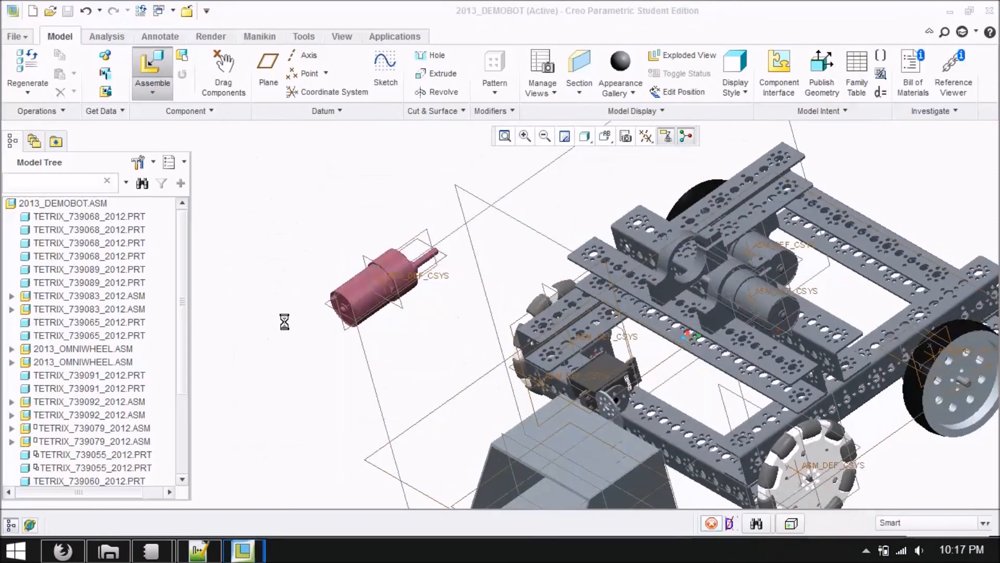
Make the second motor's gearbox cylinder coincident with the round inner surface of the empty mount
scroll(390, 276, "up", 6)
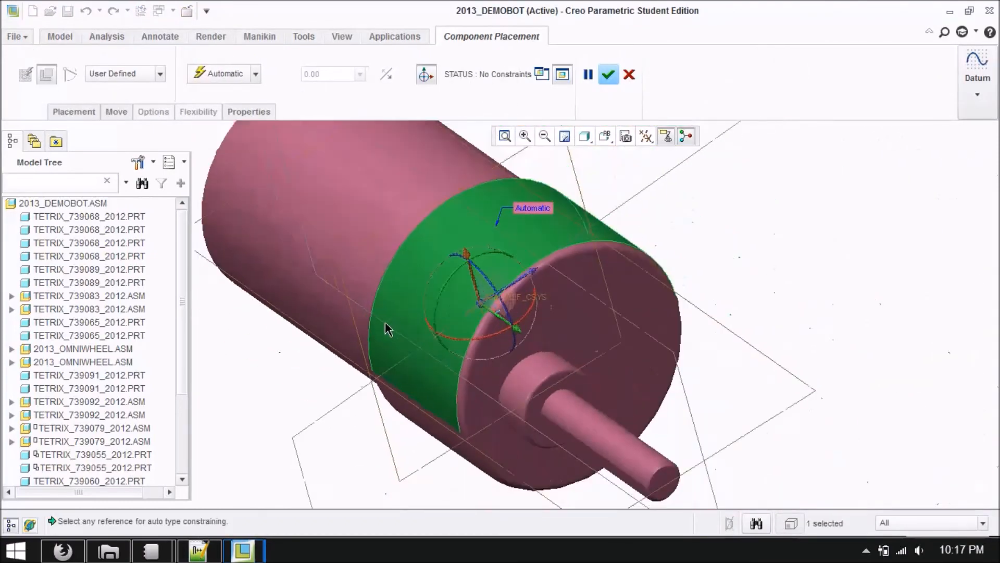
scroll(386, 323, "down", 6)
left_click(892, 309)
Offset the second motor's front face from its mount's face with a negative Distance constraint and accept the placement
scroll(771, 229, "up", 3)
left_click(766, 228)
left_click(918, 433)
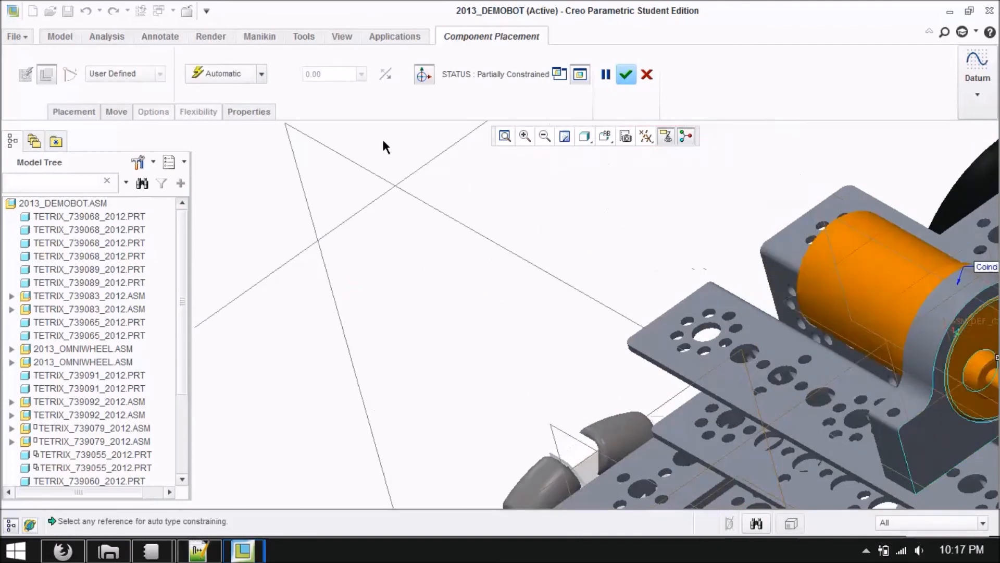
left_click(261, 74)
left_click(244, 93)
scroll(852, 345, "down", 2)
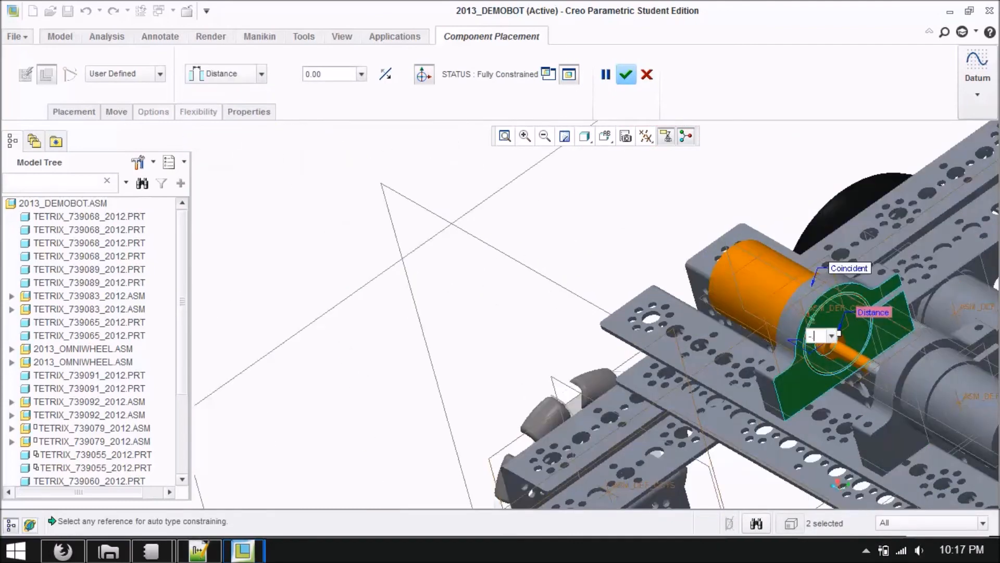
left_click(627, 75)
Add sledgehammer.prt from the FTC_Tetrix_KOP_Block_Party folder and position it loosely near the two motors
middle_click_drag(471, 252, 509, 245)
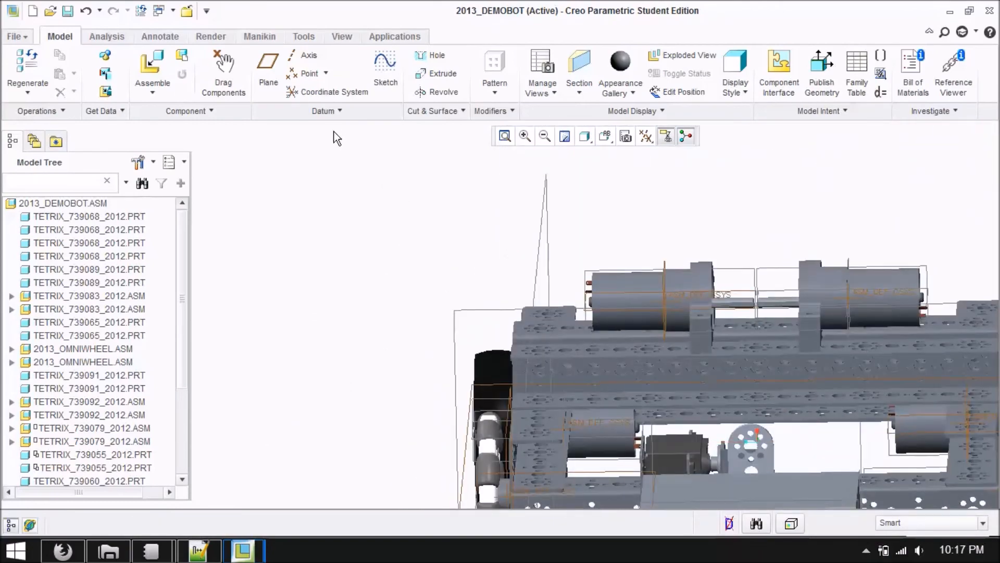
middle_click_drag(354, 230, 358, 274)
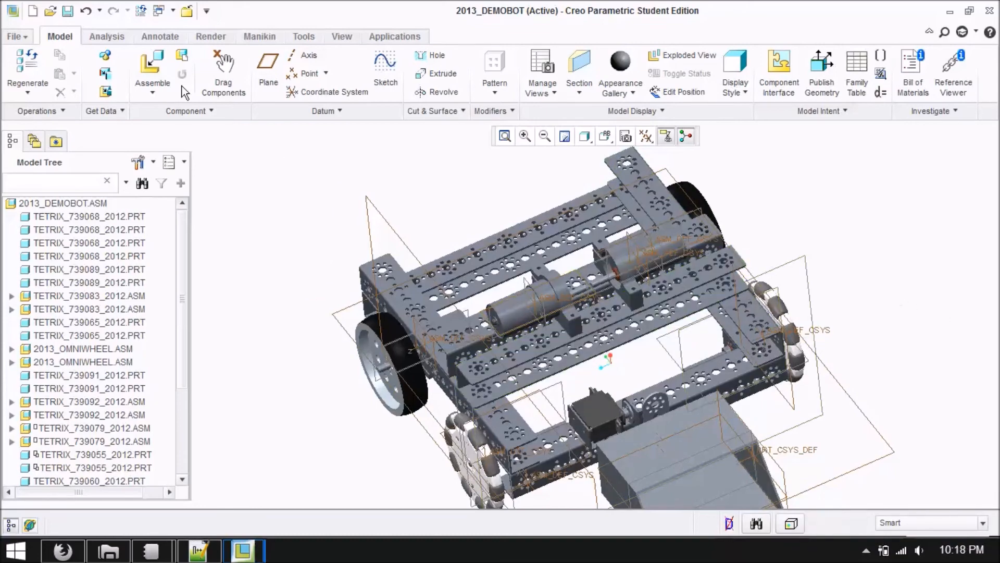
left_click(154, 67)
left_click(494, 138)
left_click(399, 294)
left_click(649, 456)
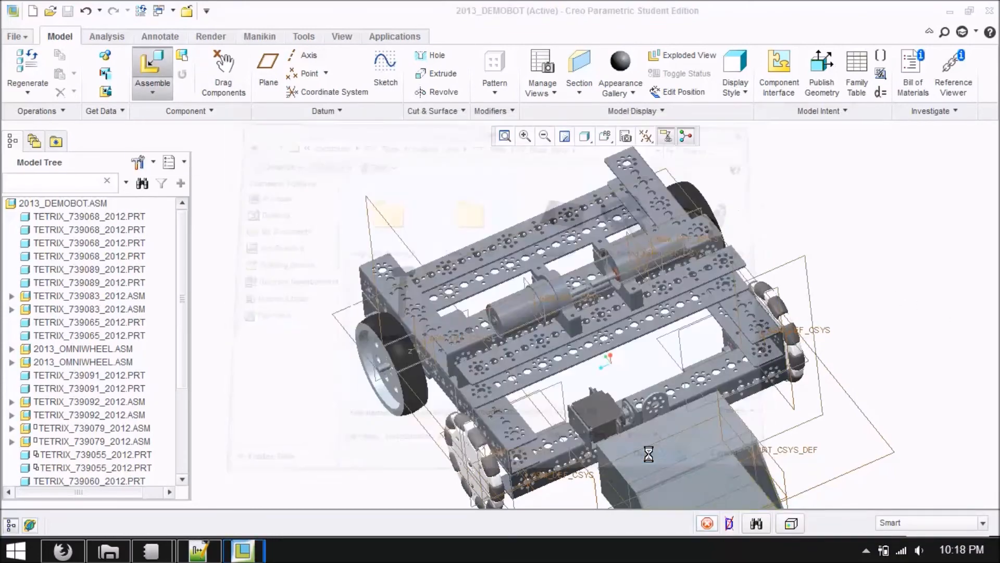
left_click_drag(808, 330, 762, 312)
left_click_drag(773, 356, 762, 164)
Make the hole at the base of the sledgehammer's handle coincident with a motor shaft
scroll(745, 313, "down", 5)
left_click(774, 327)
scroll(755, 323, "up", 4)
scroll(594, 310, "down", 5)
left_click(585, 316)
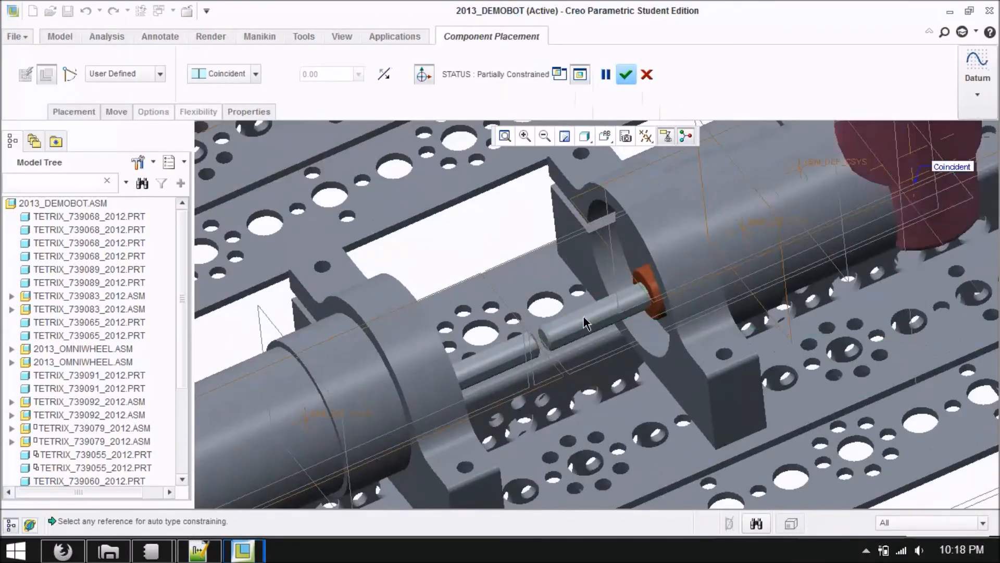
Constrain the sledgehammer's handle to the end face of a motor shaft and accept the placement
scroll(586, 318, "up", 6)
middle_click_drag(781, 224, 936, 209)
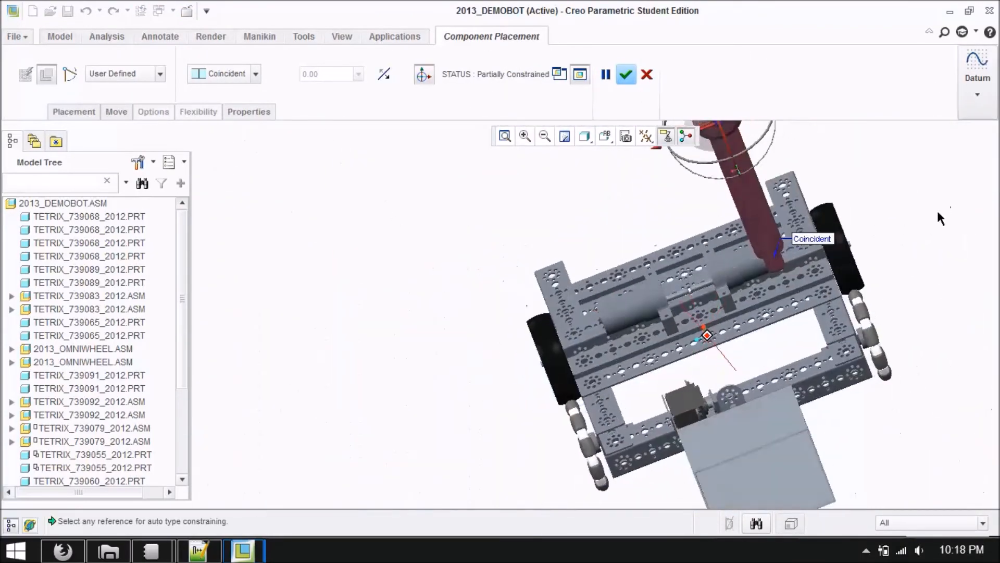
left_click(750, 200)
scroll(765, 313, "down", 6)
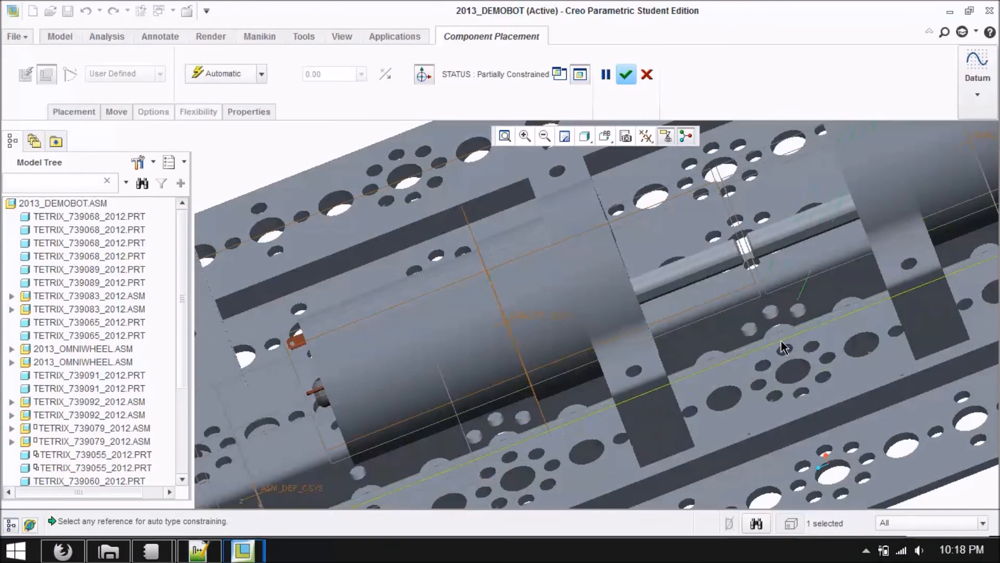
scroll(753, 313, "up", 4)
middle_click_drag(743, 501, 756, 295)
scroll(755, 292, "down", 4)
scroll(733, 267, "down", 4)
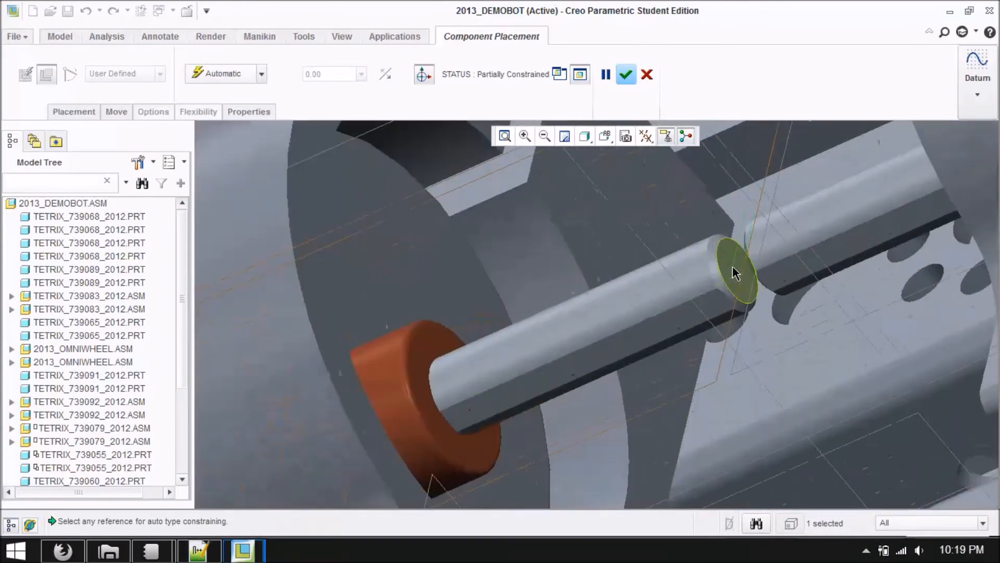
left_click(734, 269)
scroll(737, 266, "up", 7)
middle_click_drag(412, 281, 435, 227)
left_click(626, 74)
Add a round motor hub from the Tetrix_Kit_FTC folder to the robot assembly
scroll(565, 326, "up", 6)
middle_click_drag(565, 328, 526, 403)
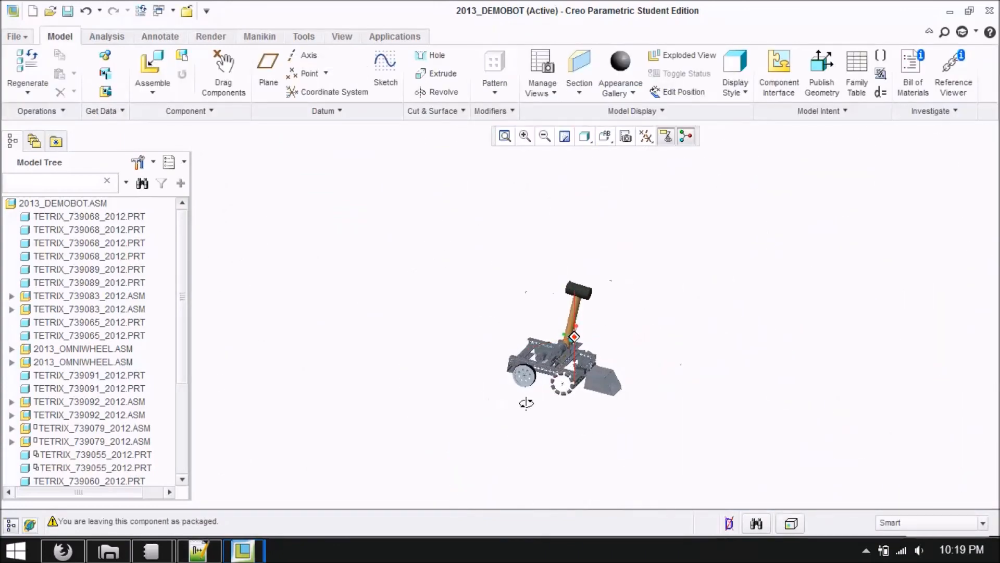
scroll(608, 355, "down", 5)
scroll(812, 352, "up", 2)
middle_click_drag(844, 353, 794, 344)
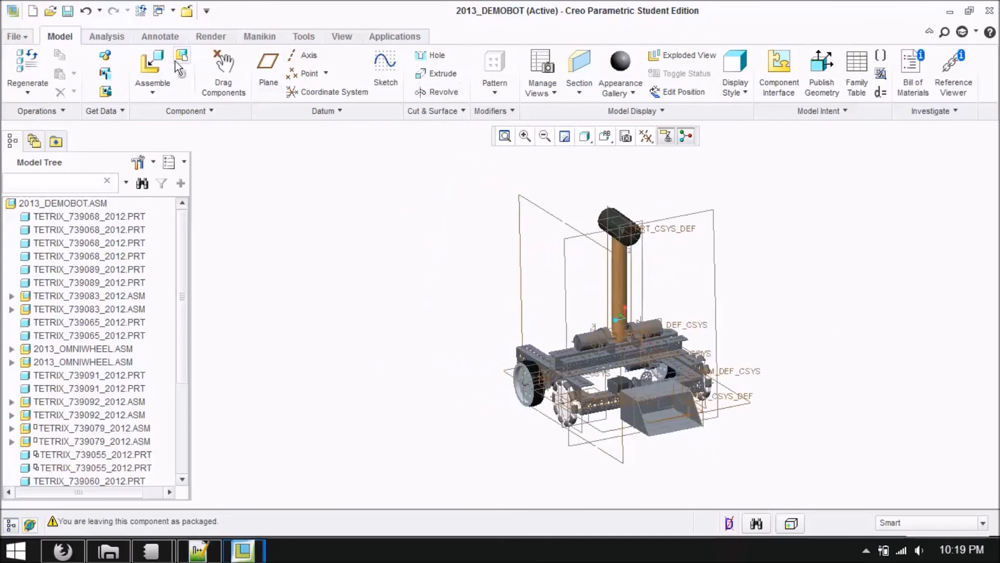
left_click(153, 62)
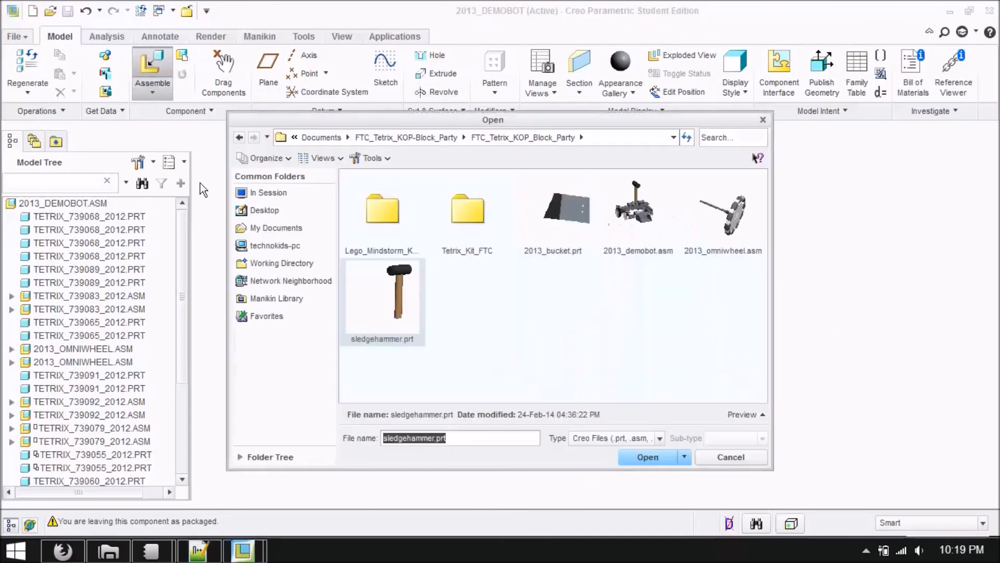
double_click(461, 209)
left_click_drag(762, 191, 766, 255)
double_click(662, 214)
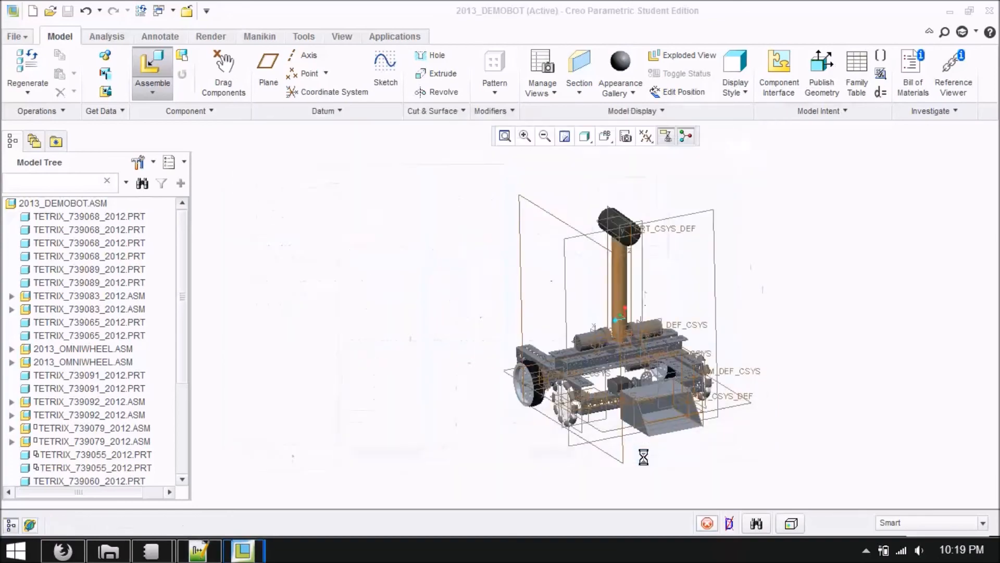
Make the motor hub's center bore coincident with the motor shaft beside the sledgehammer's handle
scroll(595, 247, "down", 10)
left_click(662, 241)
scroll(564, 251, "up", 9)
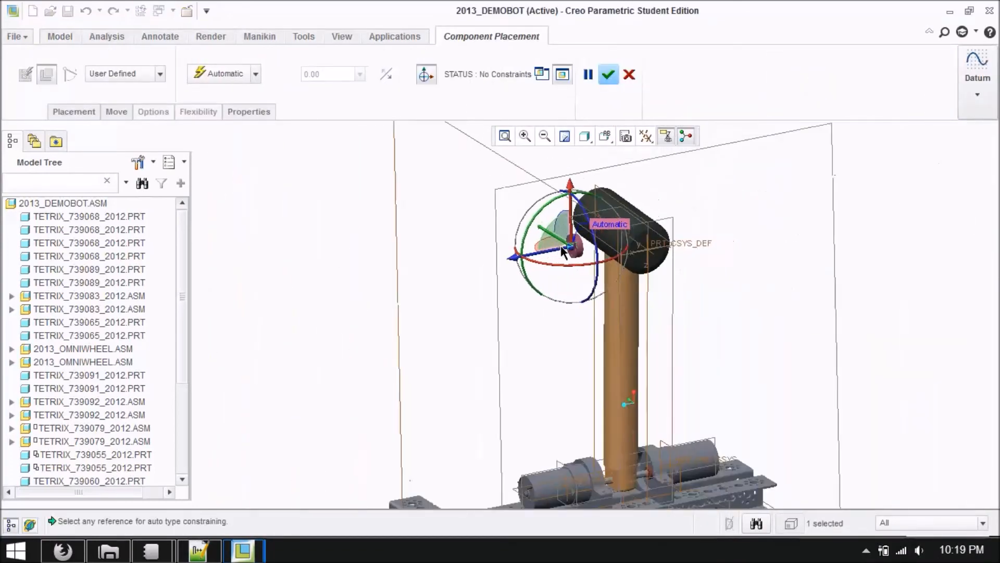
scroll(599, 360, "down", 6)
scroll(581, 391, "down", 4)
left_click(553, 366)
Constrain a mounting hole of the motor hub to the small cross hole in the sledgehammer's handle, using the Parallel constraint type
scroll(425, 449, "up", 8)
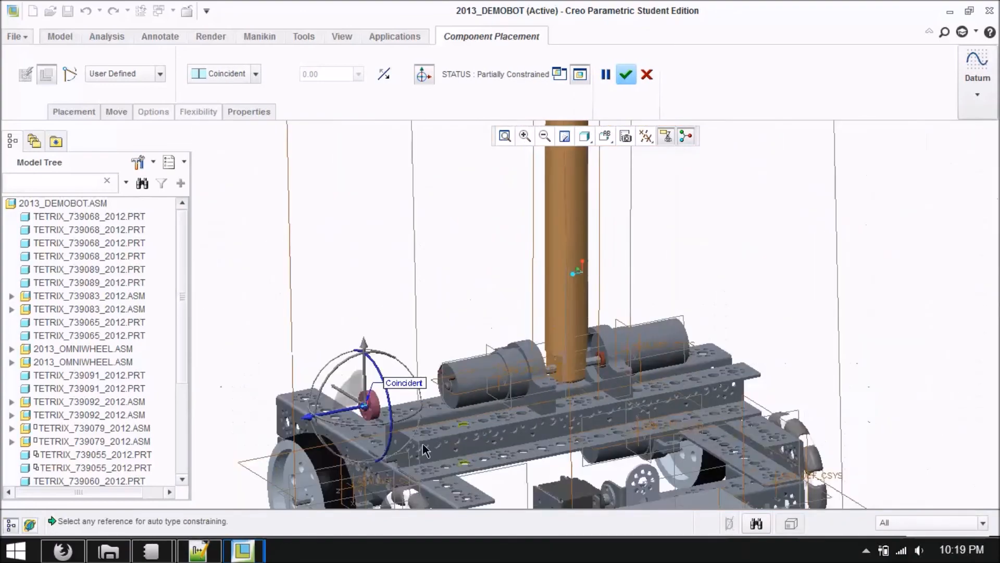
scroll(521, 350, "down", 6)
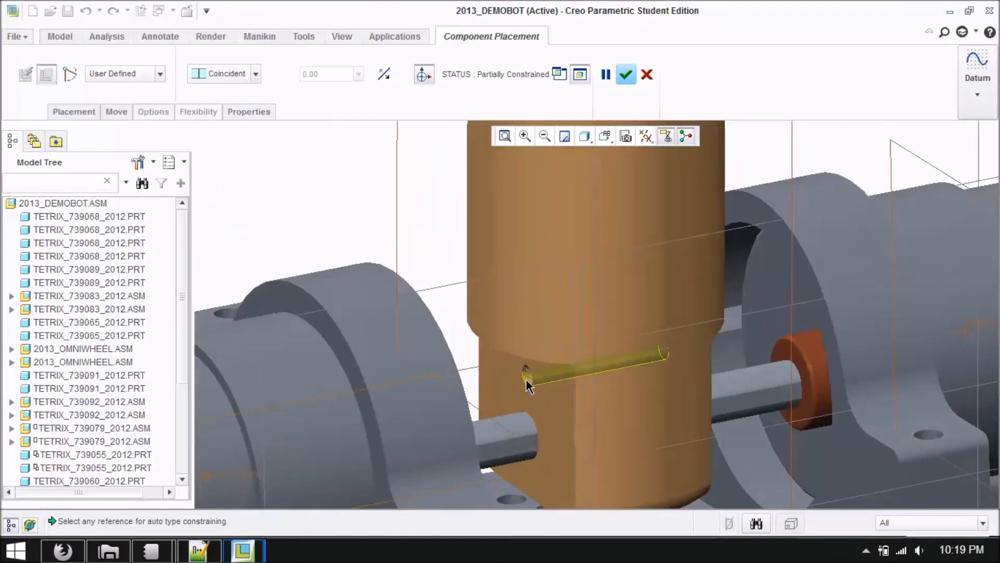
left_click(536, 380)
scroll(620, 375, "up", 3)
scroll(490, 402, "down", 8)
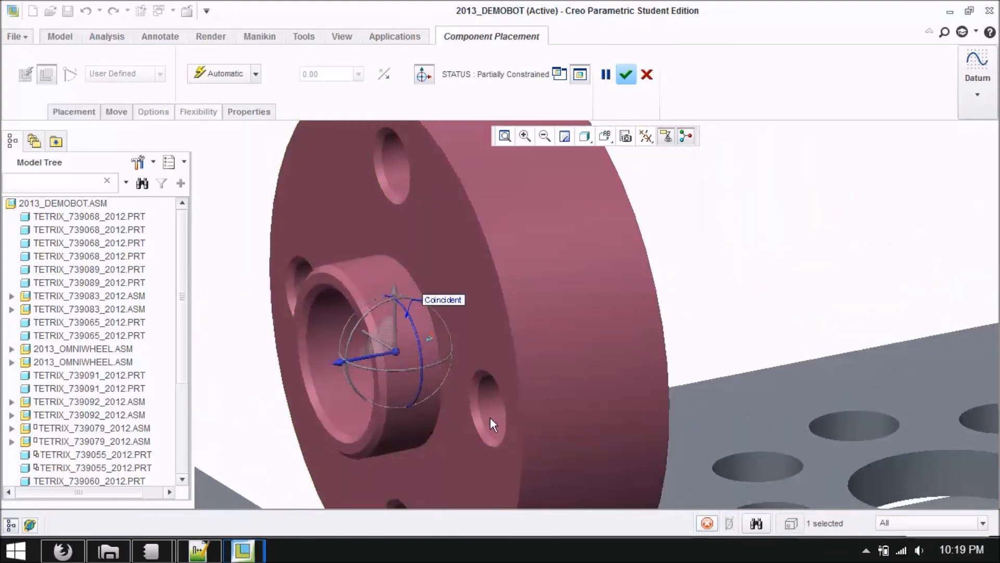
left_click(489, 417)
scroll(489, 417, "up", 2)
scroll(490, 418, "up", 6)
left_click(256, 73)
left_click(219, 120)
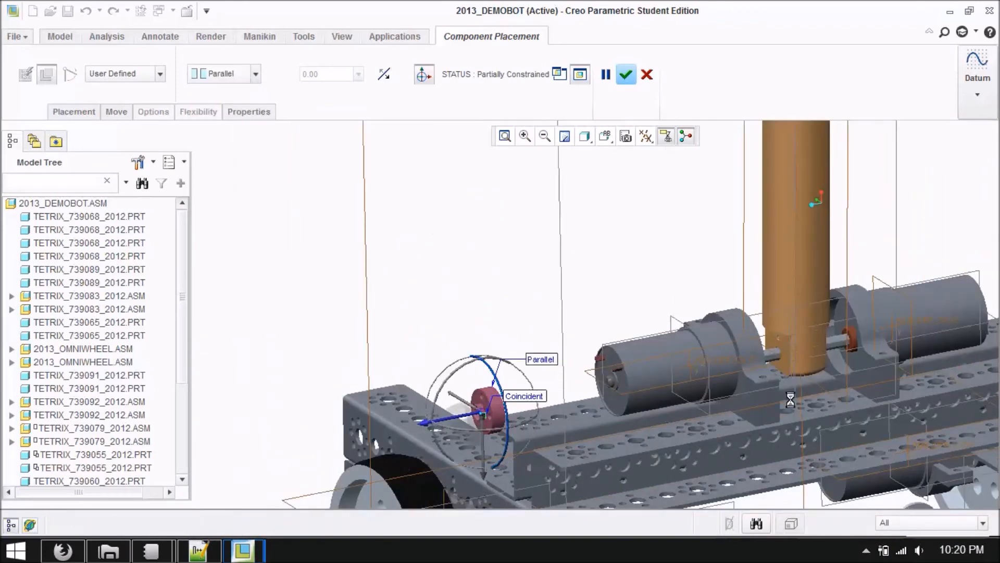
Constrain the hub's flat face to the flat on the sledgehammer's handle with a Distance of 0
scroll(771, 381, "down", 6)
left_click(762, 313)
scroll(802, 313, "up", 6)
middle_click_drag(854, 328, 590, 247)
scroll(842, 338, "down", 7)
left_click(836, 247)
scroll(710, 335, "up", 1)
left_click(244, 71)
left_click(227, 93)
scroll(447, 367, "up", 4)
middle_click_drag(477, 393, 786, 388)
scroll(786, 388, "up", 3)
scroll(432, 346, "down", 3)
type("0")
key("Return")
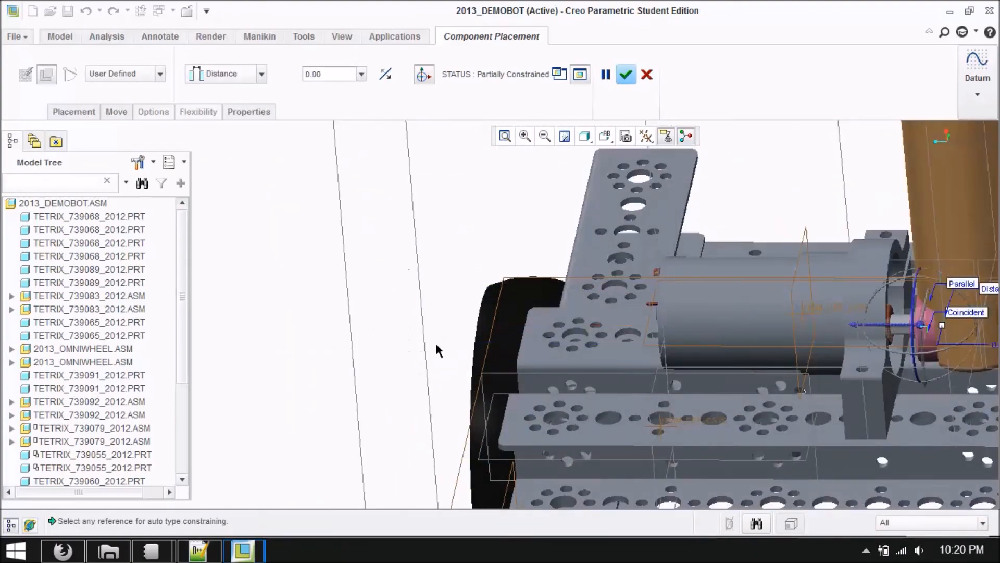
Accept the placement of the hub on the motor shaft beside the handle
scroll(317, 362, "up", 2)
middle_click_drag(316, 362, 411, 383)
scroll(771, 373, "down", 4)
left_click_drag(683, 345, 682, 349)
left_click(625, 74)
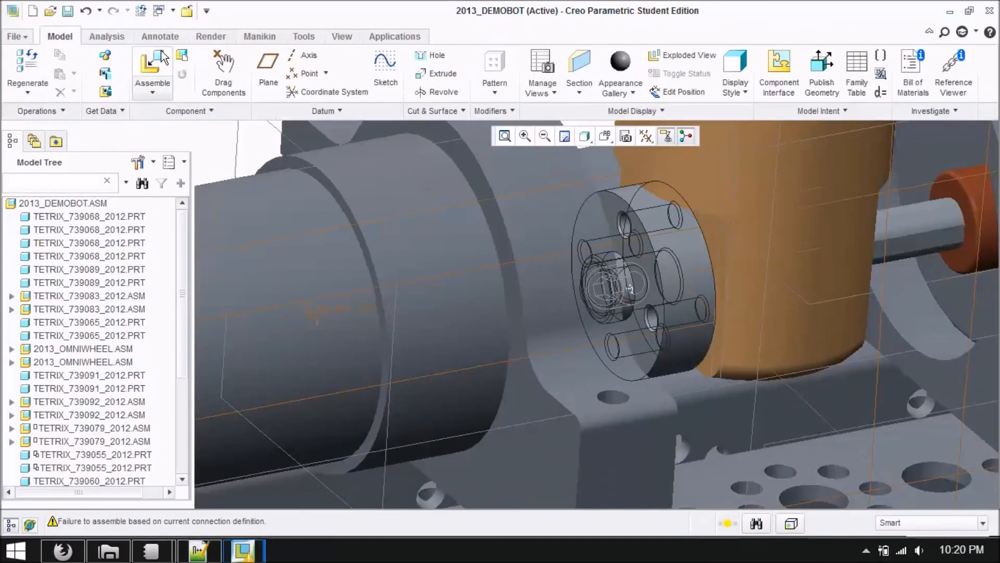
Add a second motor hub and make its center bore coincident with the other motor's shaft
left_click(156, 68)
key("Return")
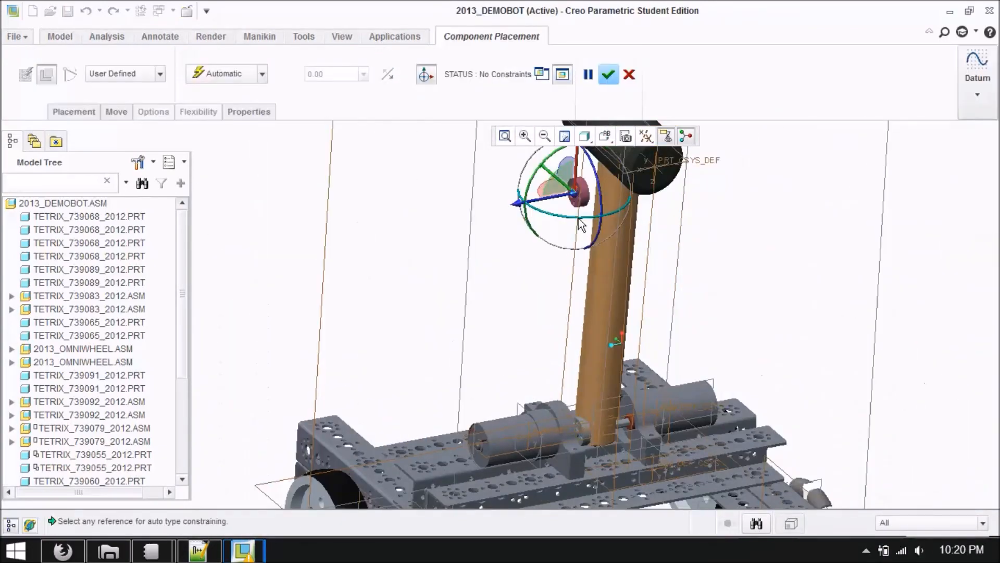
scroll(568, 192, "down", 5)
left_click(577, 219)
scroll(577, 219, "up", 6)
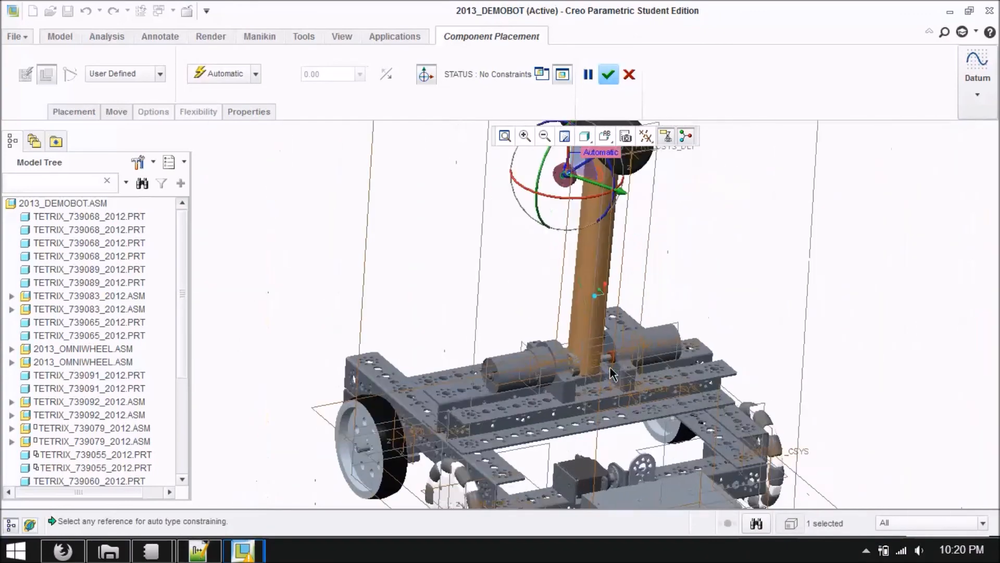
scroll(611, 338, "down", 5)
left_click(612, 341)
scroll(612, 341, "up", 5)
Make a mounting hole of the second hub coincident with the small cross hole in the sledgehammer's handle
scroll(496, 232, "down", 8)
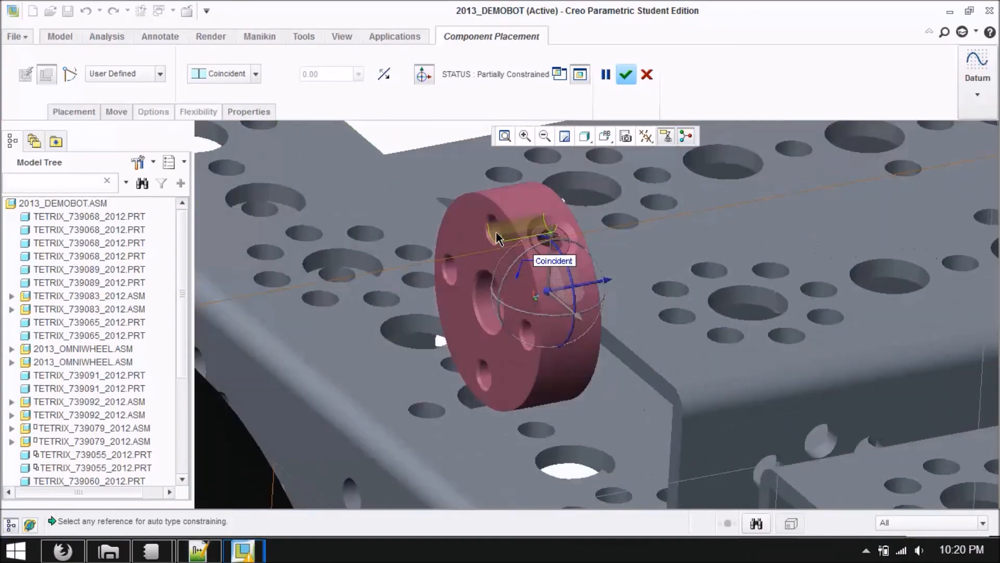
left_click(496, 233)
scroll(496, 232, "up", 5)
scroll(942, 267, "down", 6)
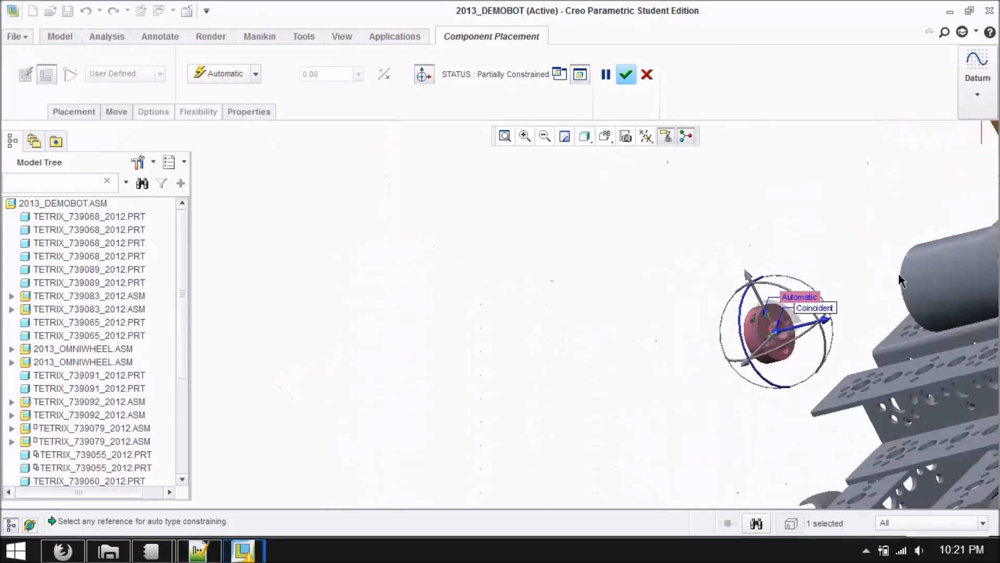
scroll(974, 278, "down", 2)
left_click(964, 279)
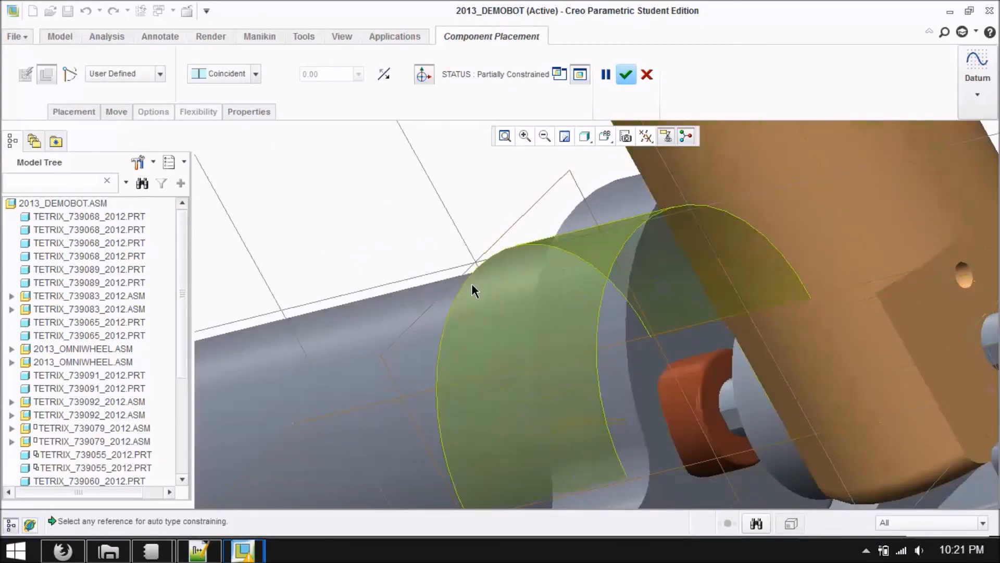
Constrain the second hub's face to the handle's opposite flat with a Distance of 0 and accept the placement
scroll(626, 306, "up", 4)
left_click(640, 301)
scroll(644, 299, "up", 6)
middle_click_drag(647, 300, 567, 224)
scroll(336, 352, "down", 9)
left_click(317, 360)
left_click(248, 78)
left_click(229, 92)
double_click(322, 315)
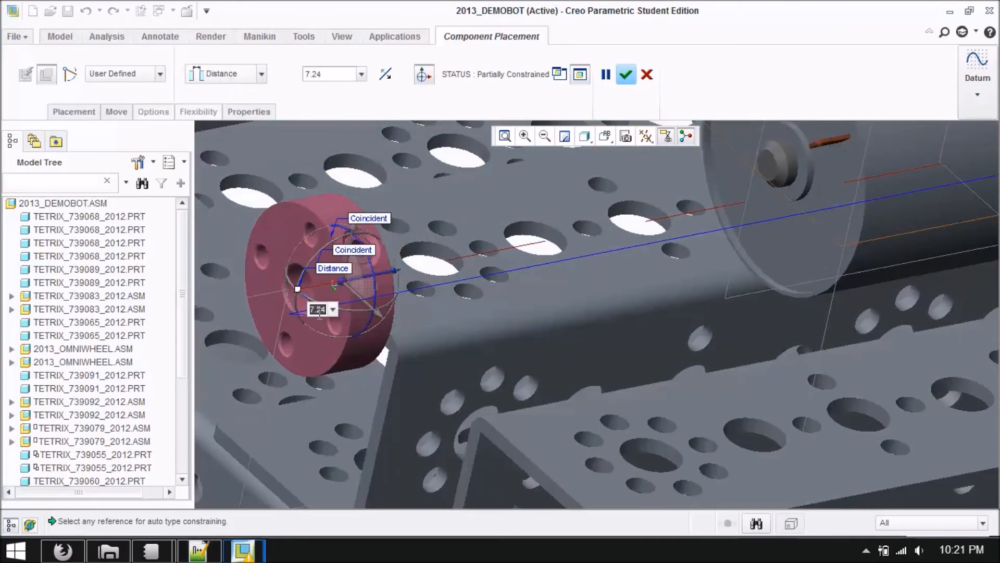
type("0")
key("Return")
scroll(335, 329, "up", 5)
left_click(624, 74)
scroll(588, 364, "up", 3)
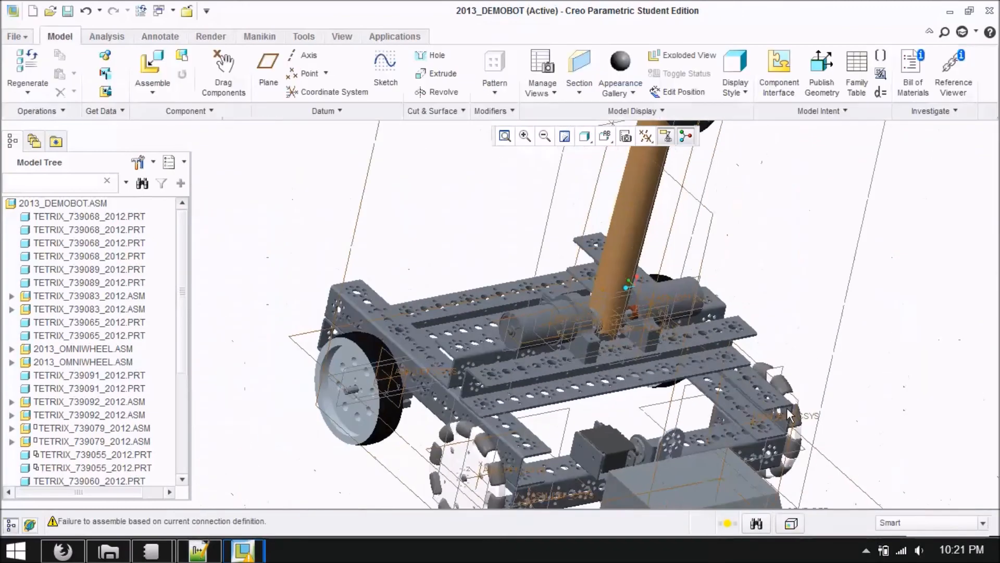
Examine the hubs and SLEDGEHAMMER.PRT between the two motors, highlighting the last hub and the sledgehammer in the assembly structure
middle_click_drag(933, 374, 673, 331)
scroll(673, 330, "down", 5)
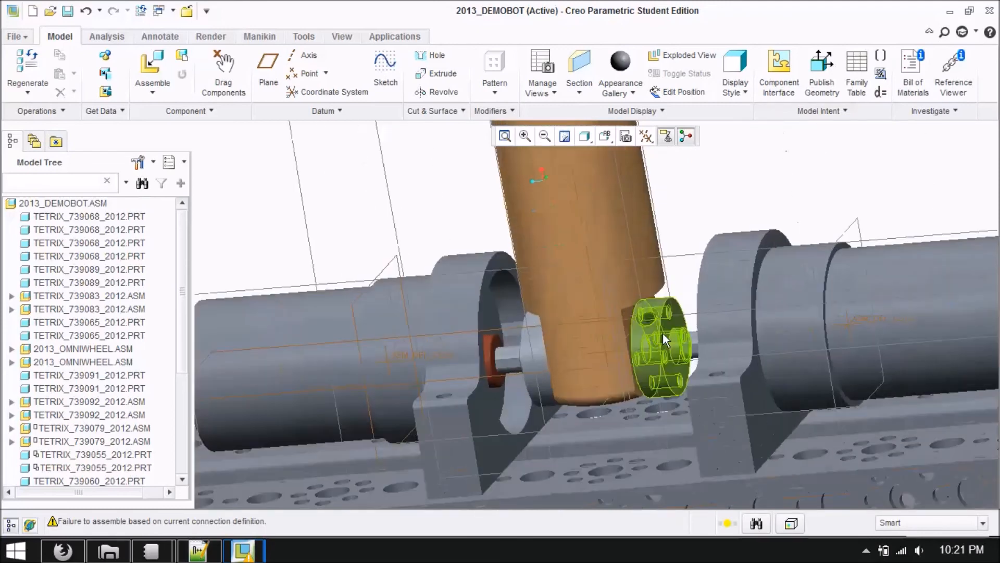
left_click_drag(183, 352, 172, 479)
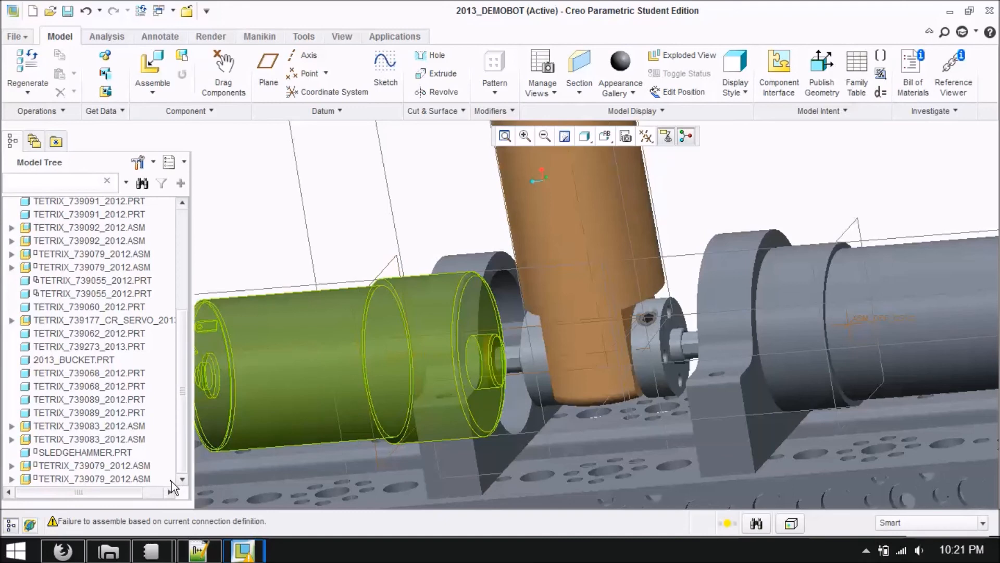
left_click(75, 477)
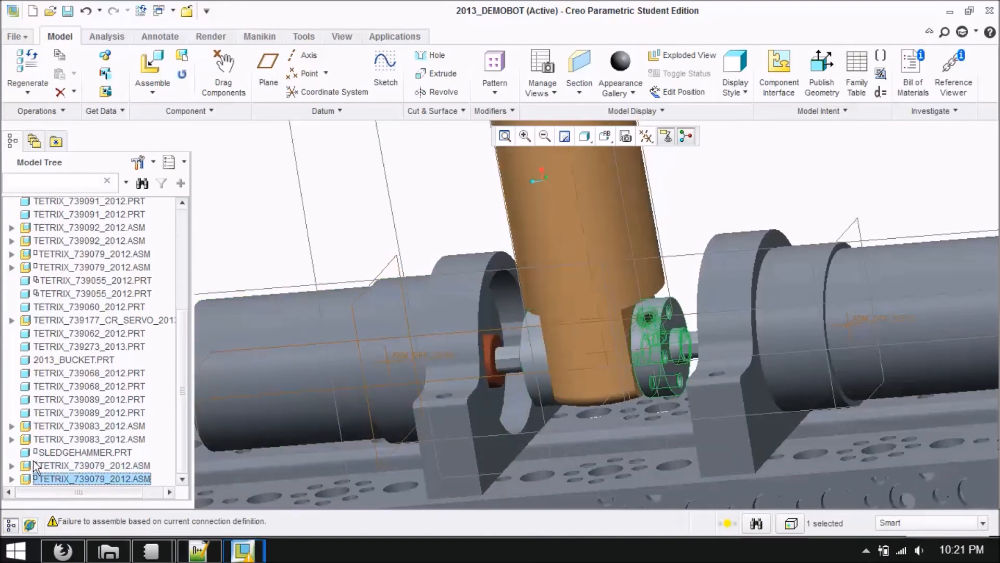
left_click(56, 452)
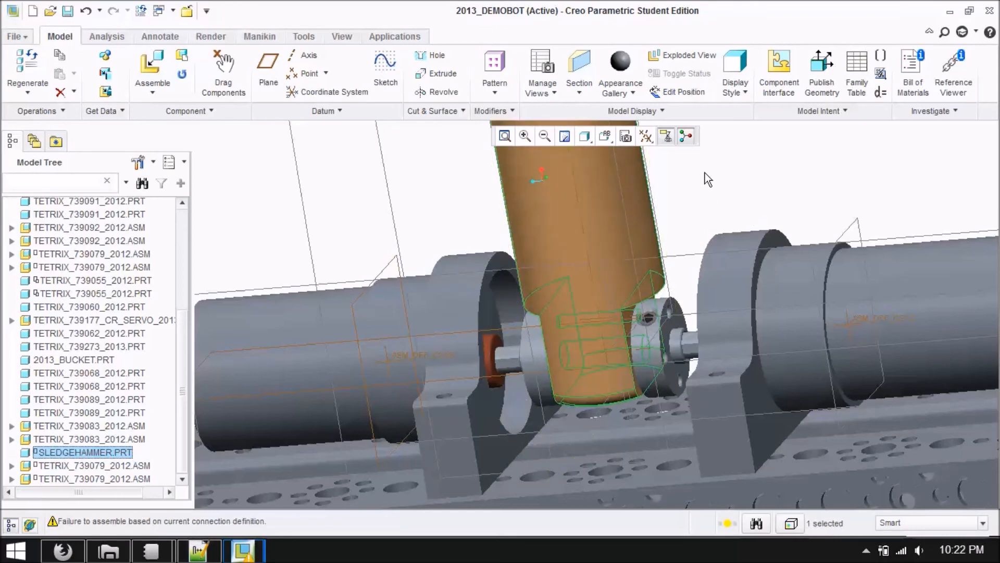
scroll(695, 245, "down", 3)
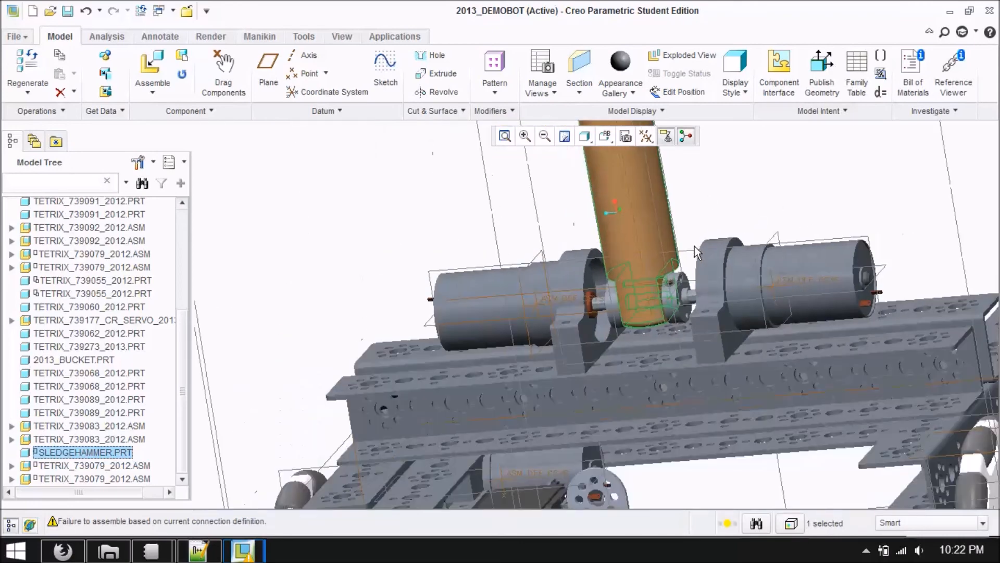
scroll(695, 246, "down", 2)
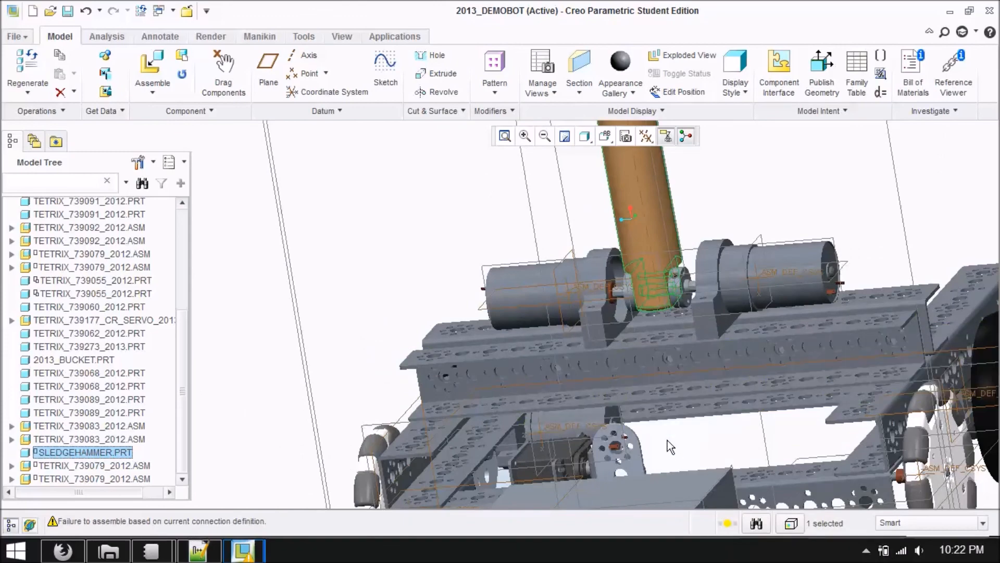
scroll(667, 440, "down", 2)
scroll(630, 339, "up", 4)
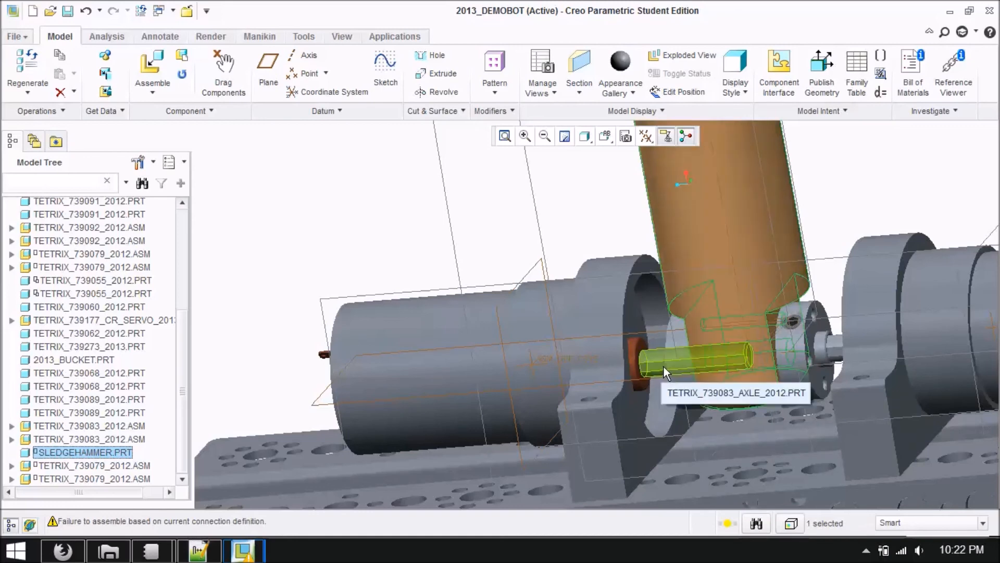
scroll(658, 373, "up", 3)
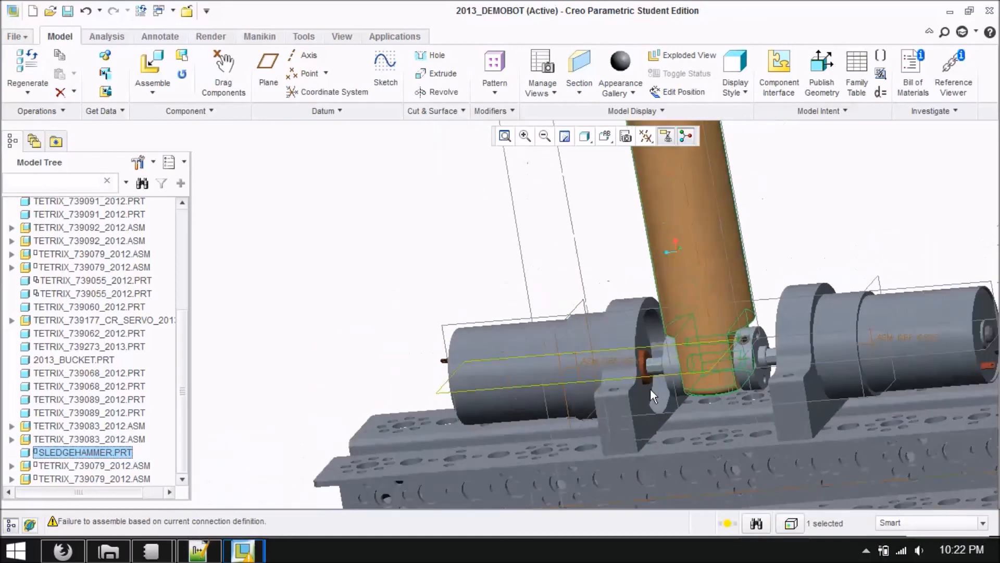
scroll(650, 389, "up", 2)
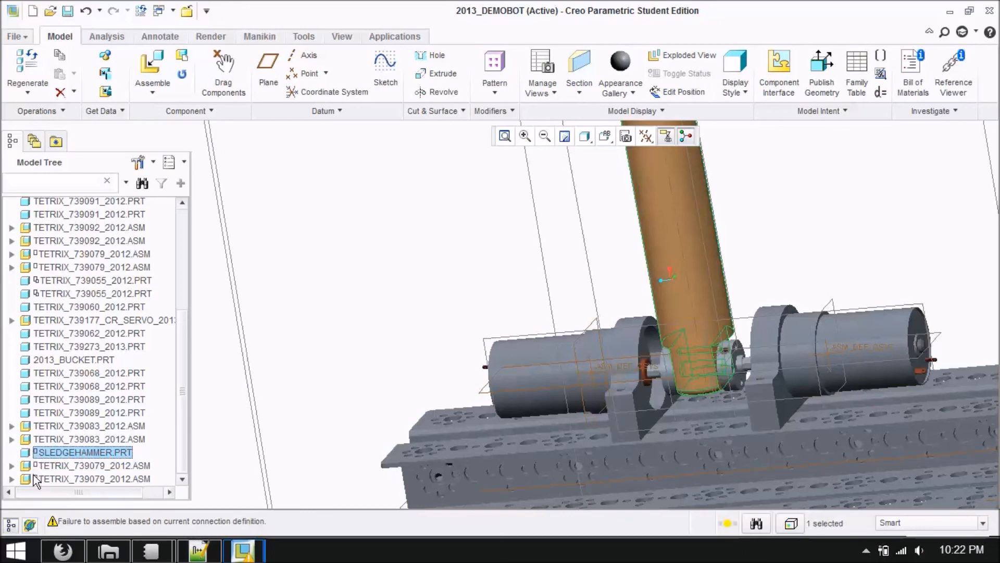
scroll(426, 475, "up", 3)
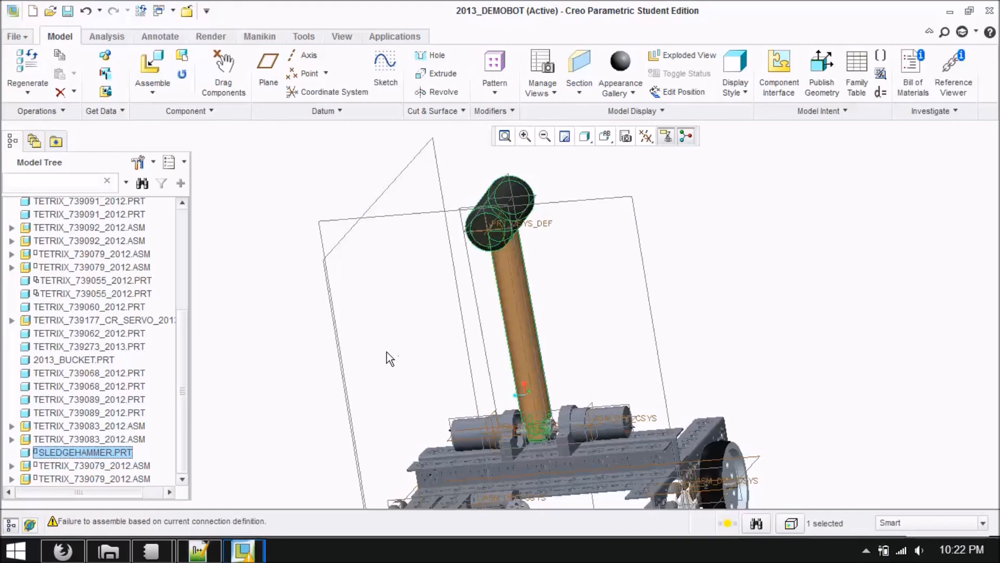
Highlight the first TETRIX_739055_2012.PRT and examine that wheel's position and mounting on the robot
middle_click_drag(396, 342, 417, 333)
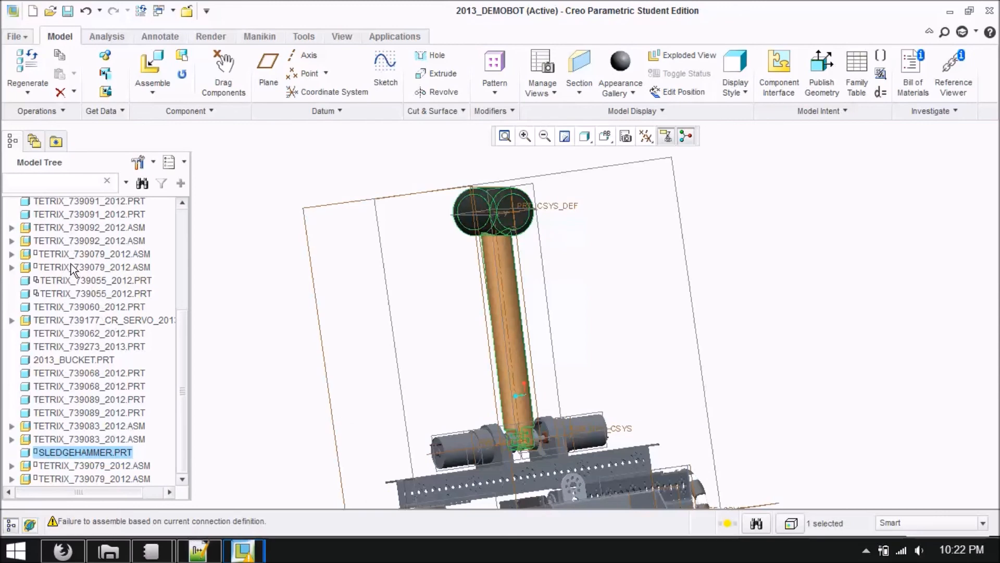
left_click(72, 281)
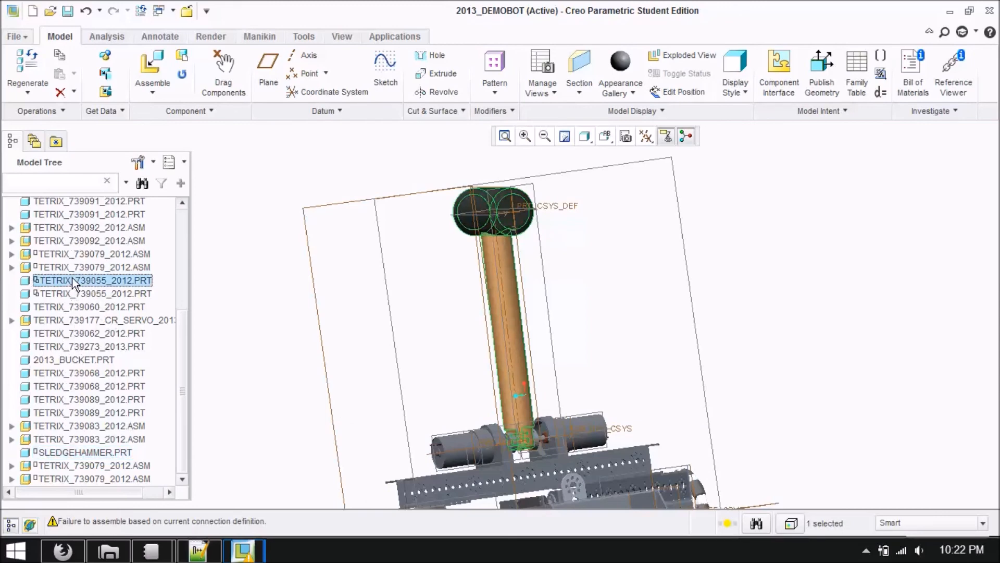
scroll(399, 271, "down", 3)
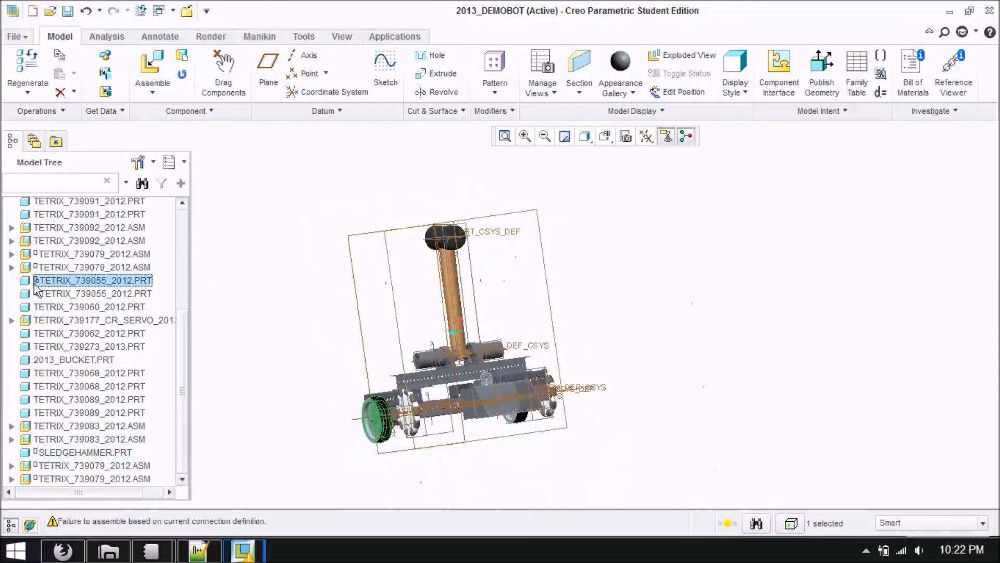
middle_click_drag(351, 449, 473, 443)
scroll(473, 443, "down", 5)
middle_click_drag(735, 457, 759, 429)
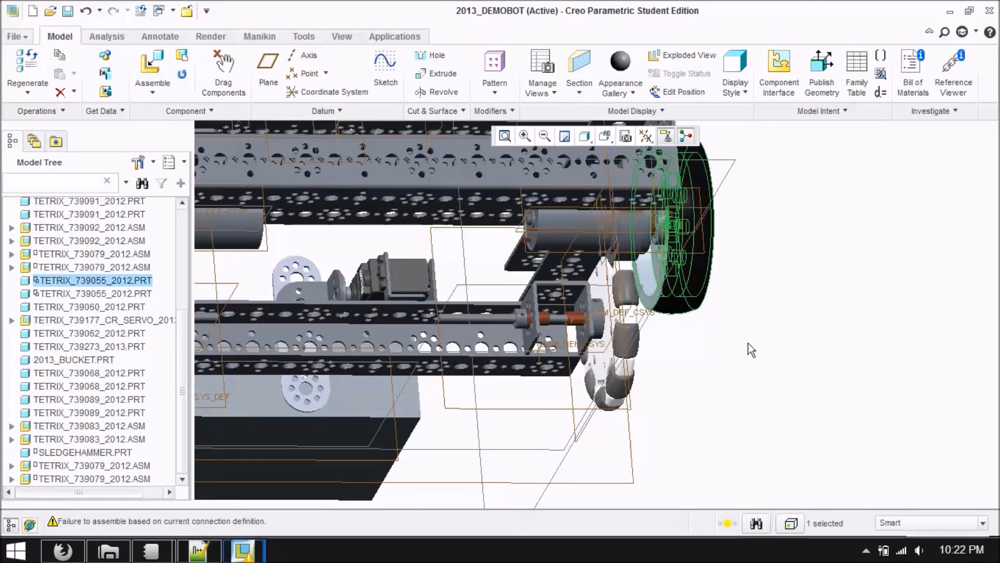
key("ctrl+d")
middle_click_drag(817, 345, 638, 345)
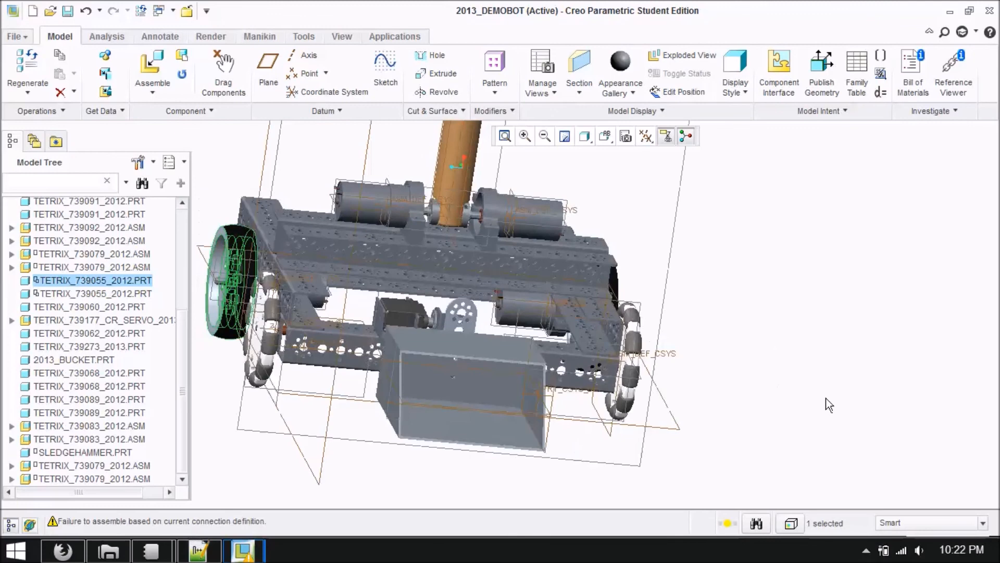
scroll(825, 401, "up", 3)
scroll(480, 440, "up", 1)
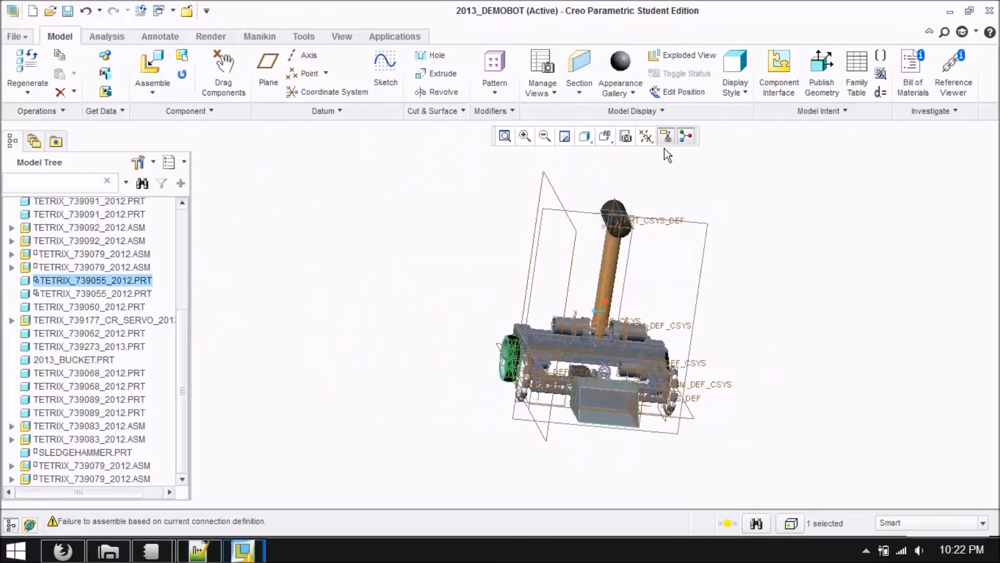
Hide all datum axes, points, coordinate systems and planes in the assembly and clear the selection
left_click(646, 137)
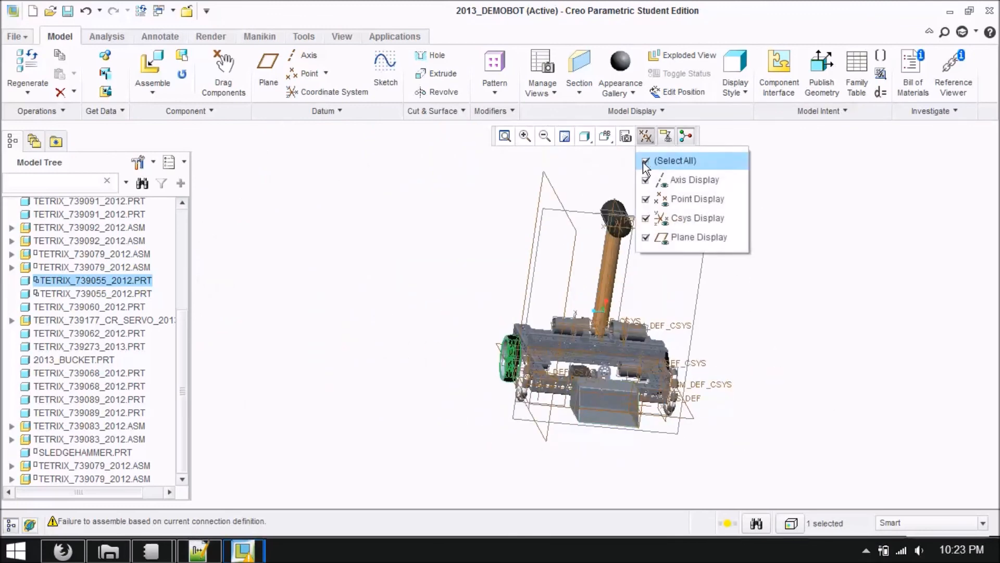
left_click(645, 162)
middle_click_drag(775, 384, 467, 423)
left_click(465, 423)
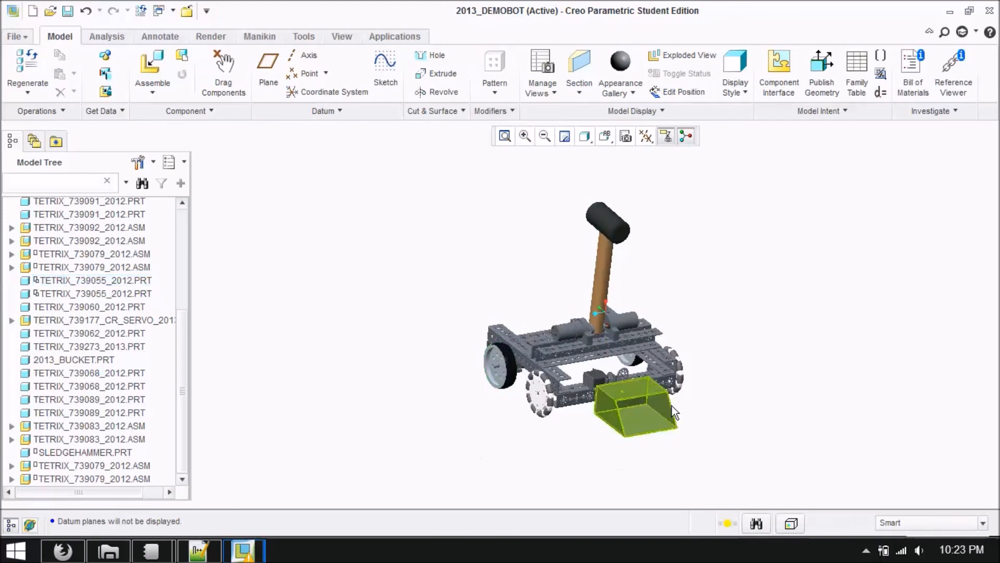
Examine the completed robot with its sledgehammer, bucket and wheels from several angles
middle_click_drag(790, 440, 505, 451)
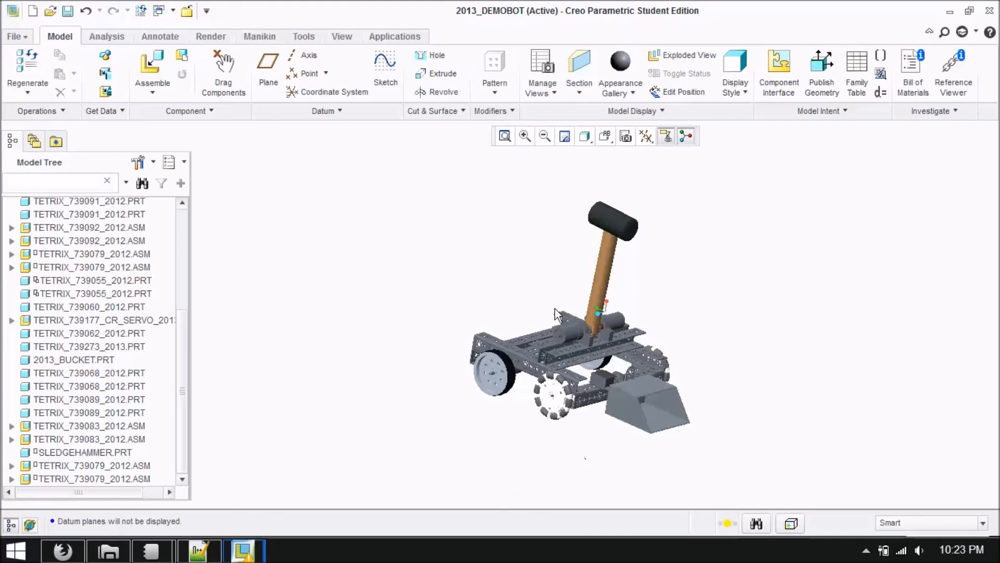
scroll(598, 400, "down", 3)
scroll(573, 336, "up", 4)
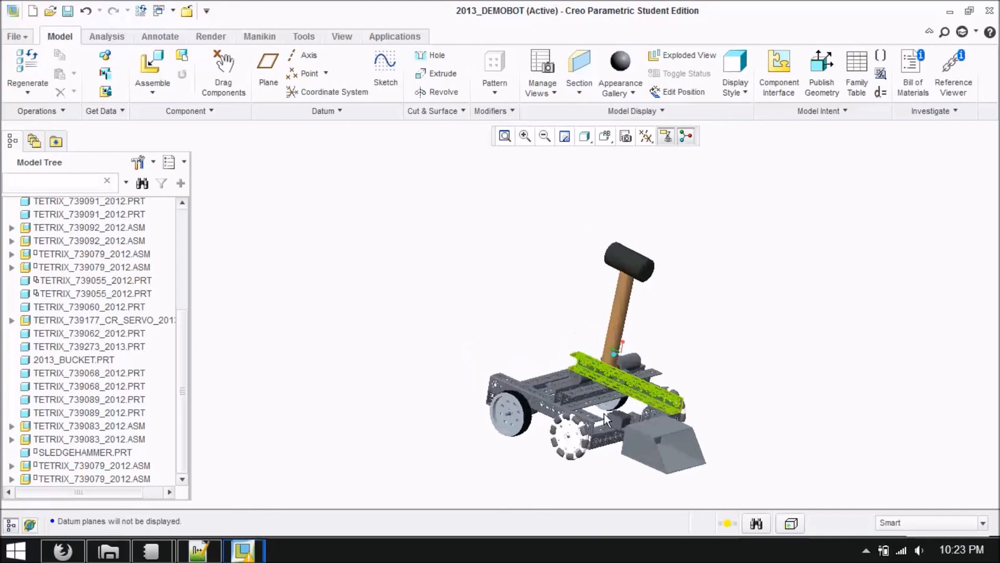
mouse_move(780, 435)
middle_mouse_down()
mouse_move(788, 400)
mouse_move(808, 435)
mouse_move(761, 443)
mouse_move(783, 436)
mouse_move(775, 427)
mouse_move(786, 440)
middle_mouse_up()
scroll(487, 298, "up", 1)
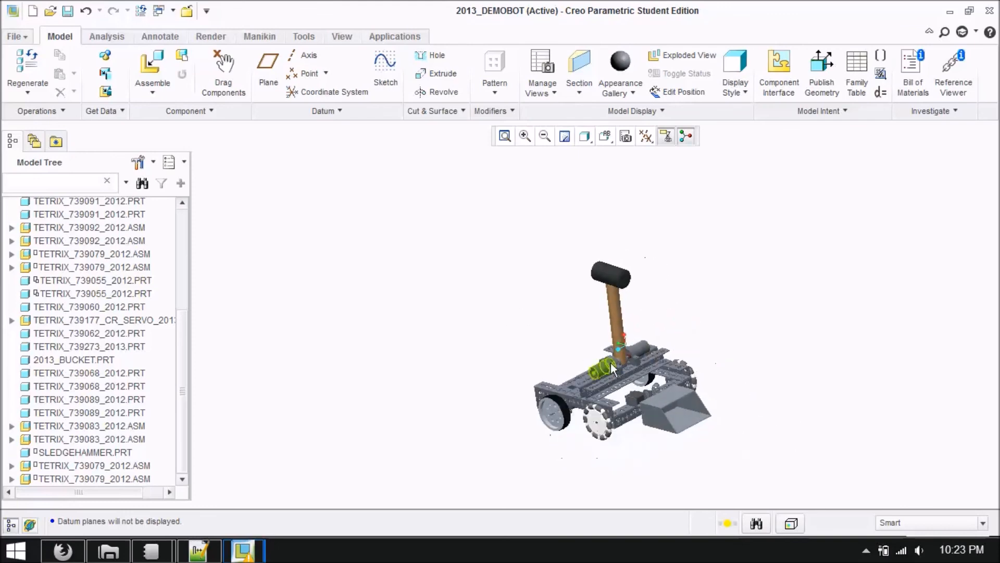
scroll(641, 358, "down", 1)
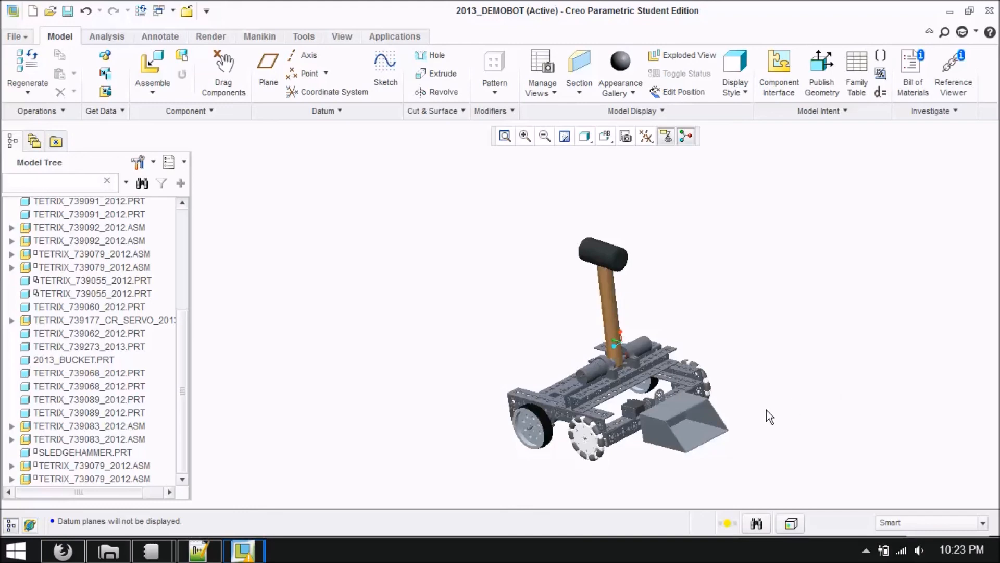
scroll(767, 410, "down", 1)
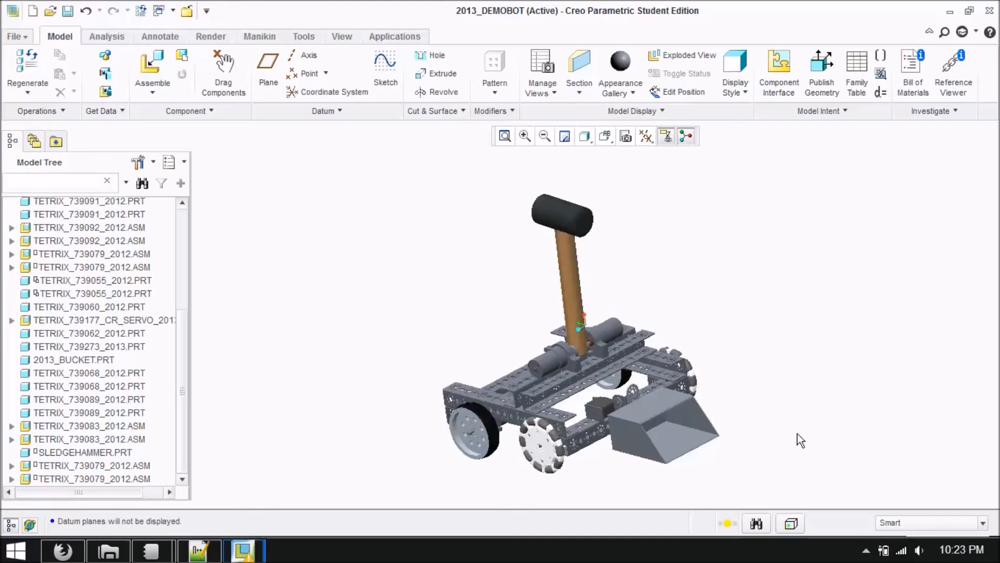